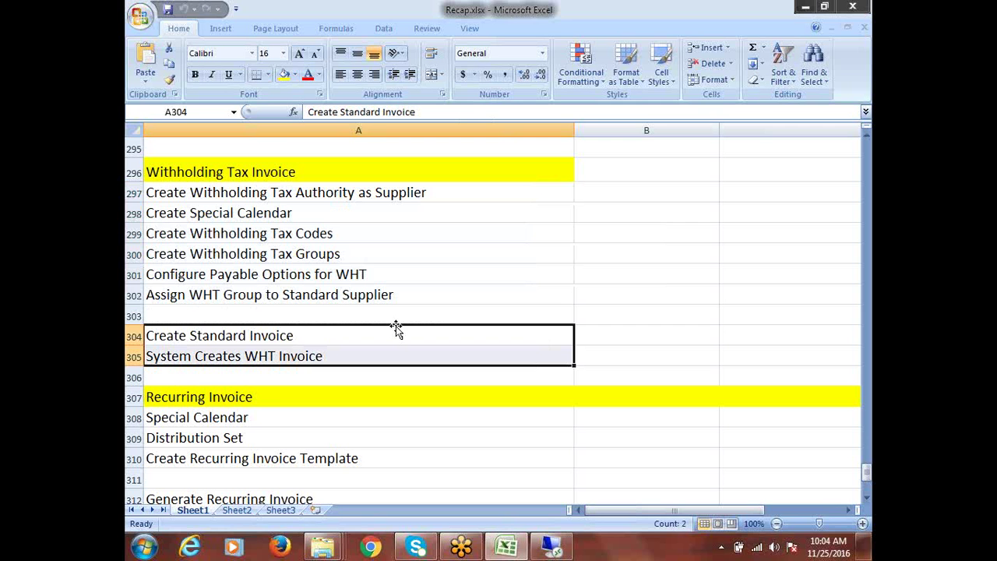
Step: Review the setup and creation steps listed under the Recurring Invoice and Expense Report Invoice headings
{"action": "scroll", "coordinate": [394, 325], "scroll_direction": "down", "scroll_amount": 2}
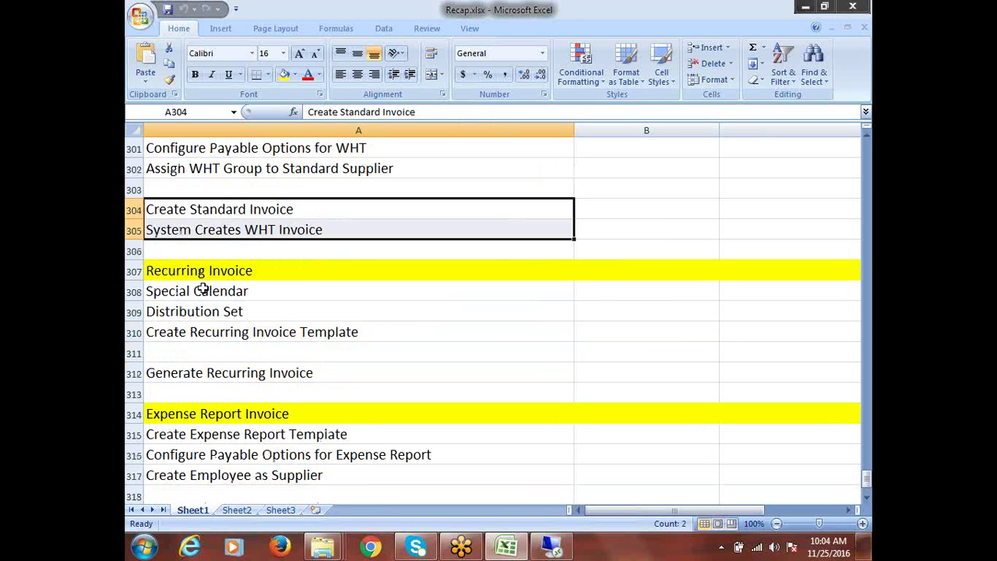
{"action": "left_click_drag", "start_coordinate": [203, 289], "coordinate": [207, 331]}
{"action": "scroll", "coordinate": [208, 330], "scroll_direction": "down", "scroll_amount": 2}
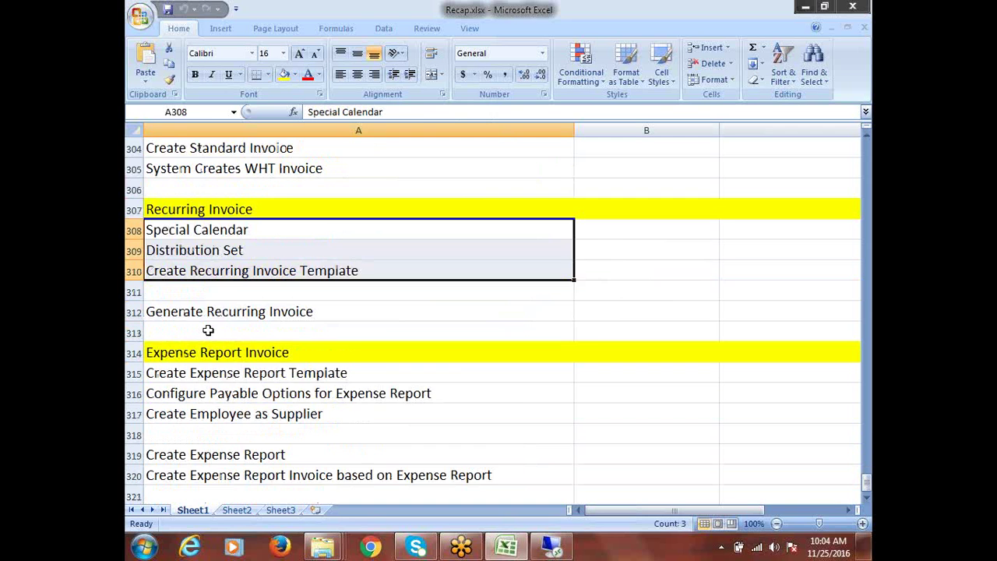
{"action": "left_click", "coordinate": [228, 250]}
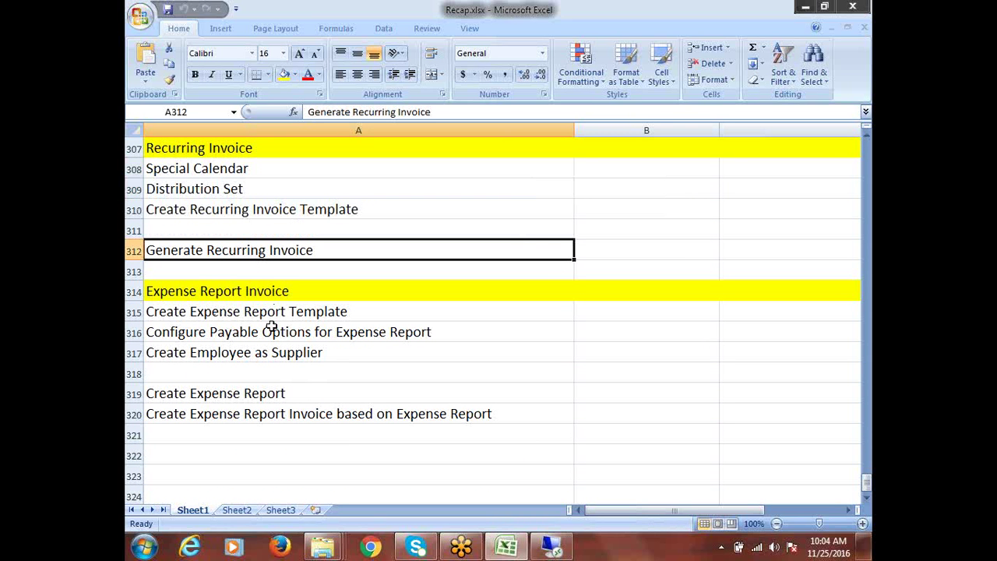
{"action": "left_click_drag", "start_coordinate": [272, 312], "coordinate": [283, 355]}
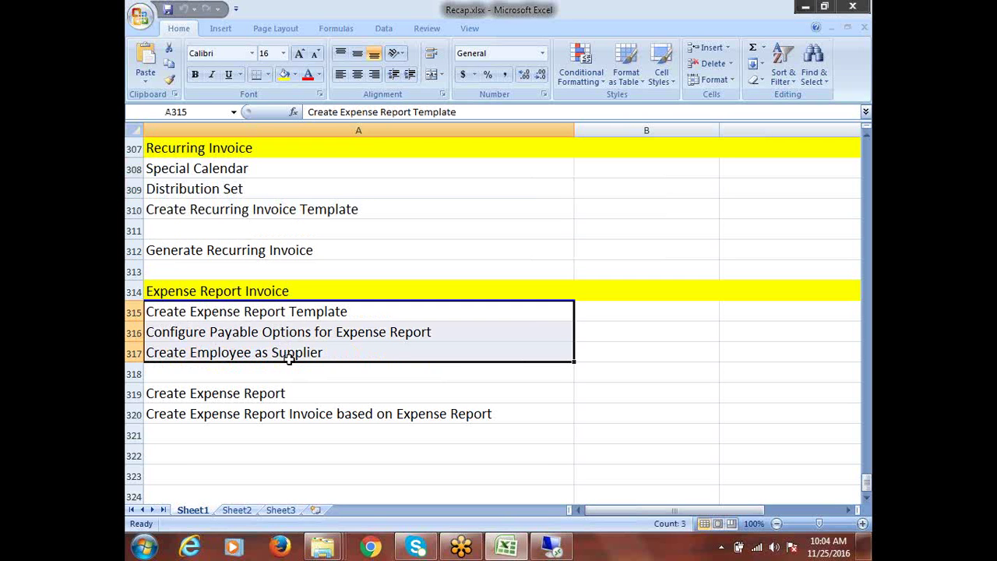
{"action": "scroll", "coordinate": [289, 357], "scroll_direction": "down", "scroll_amount": 3}
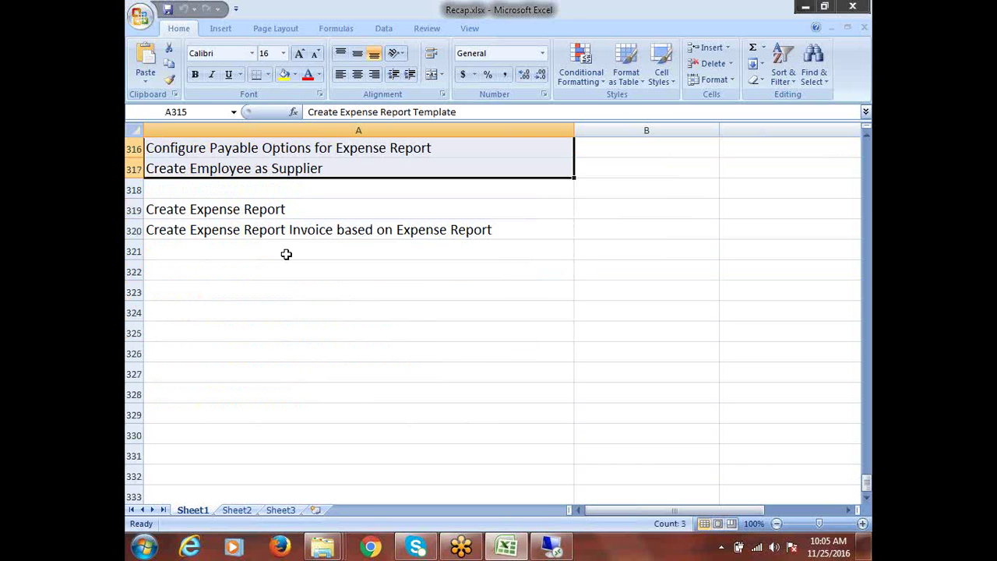
{"action": "left_click", "coordinate": [238, 215]}
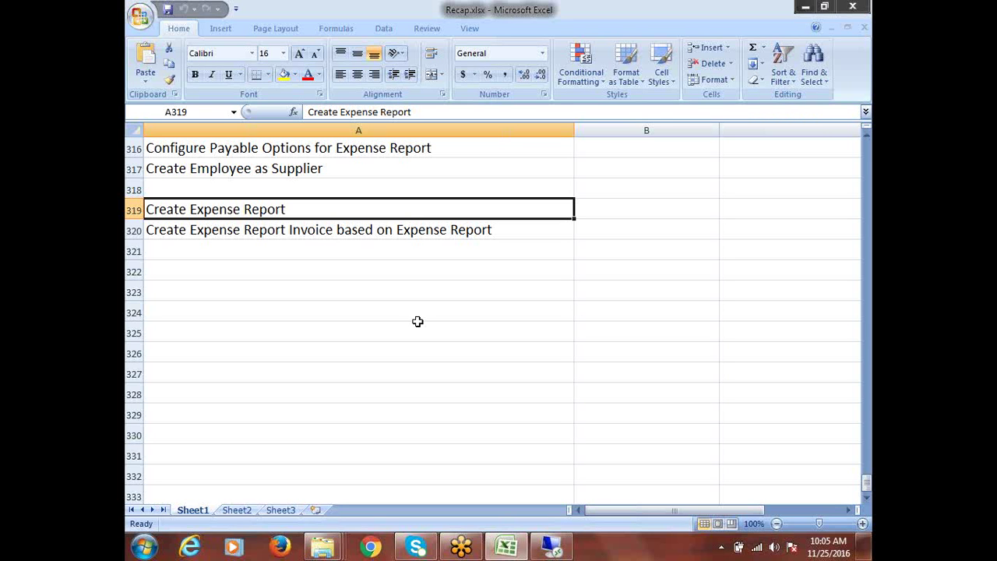
{"action": "left_click", "coordinate": [373, 301]}
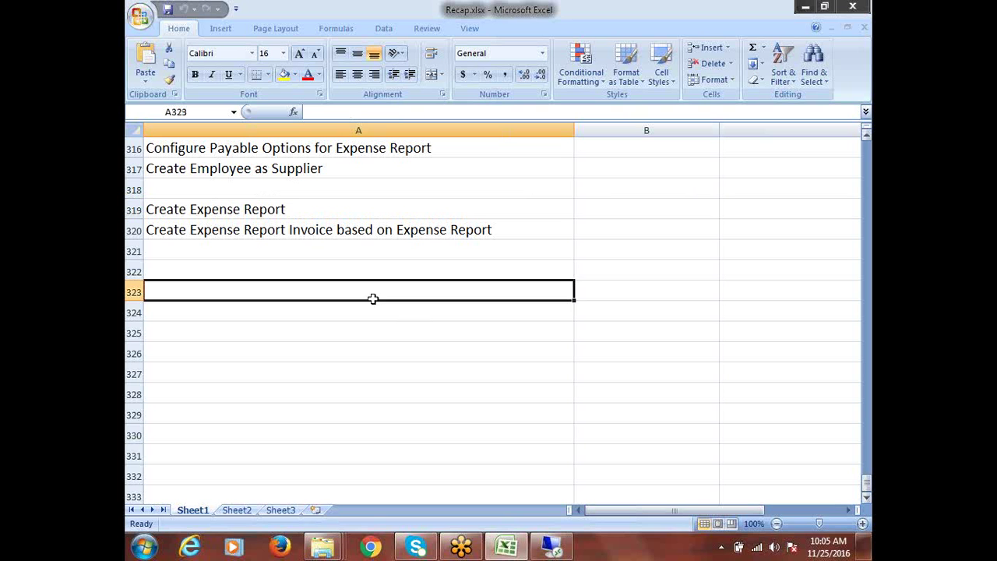
Step: Copy the "Retainage Release Invoice" entry from the invoice types list into cell A323 and fill row 323 with yellow
{"action": "left_click_drag", "start_coordinate": [868, 483], "coordinate": [870, 380]}
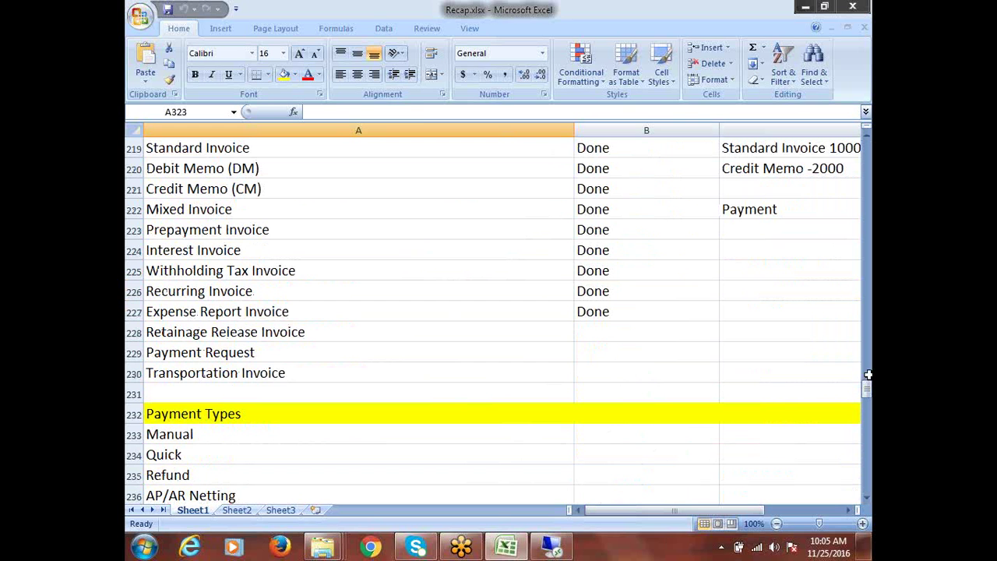
{"action": "left_click", "coordinate": [201, 333]}
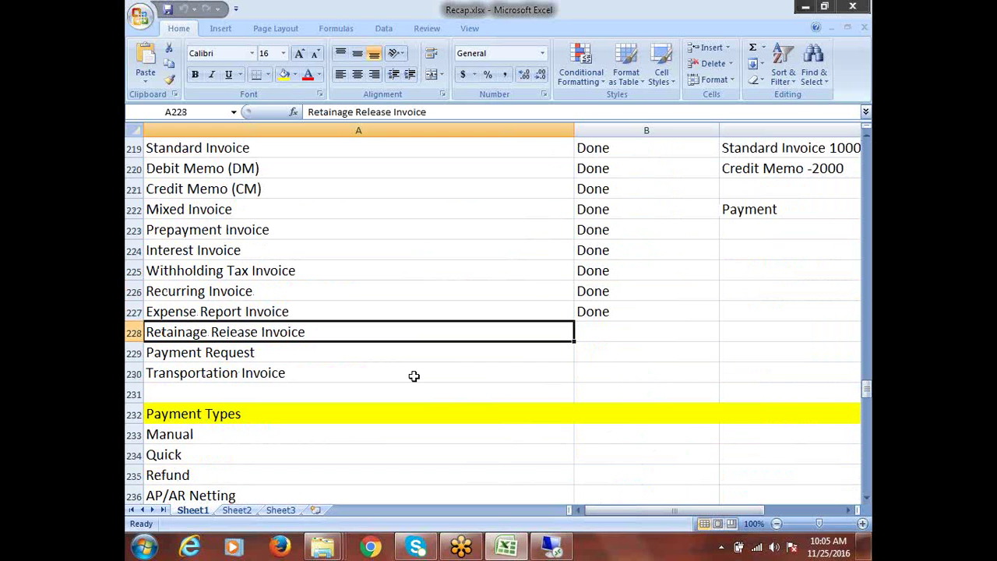
{"action": "key", "text": "ctrl+c"}
{"action": "scroll", "coordinate": [414, 376], "scroll_direction": "down", "scroll_amount": 13}
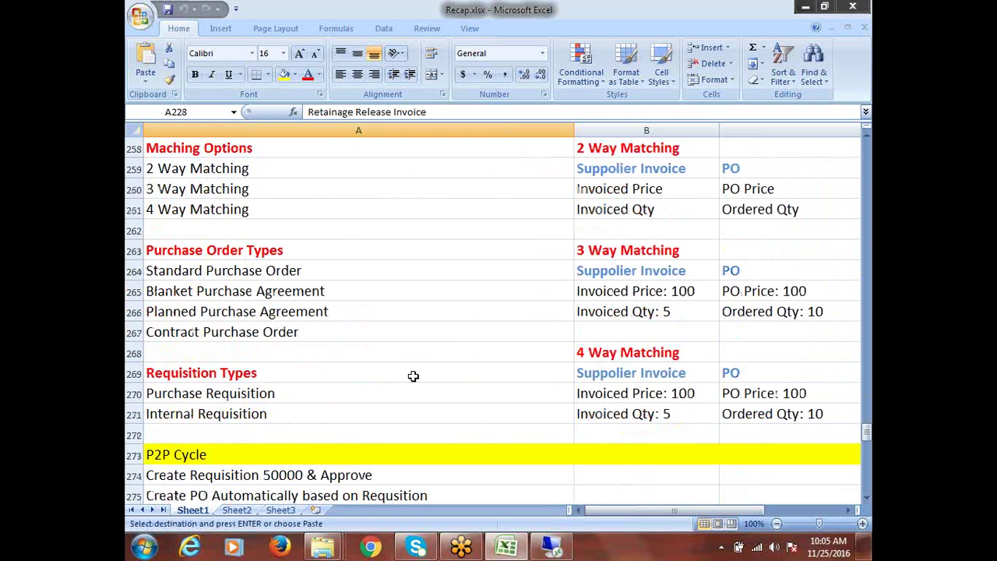
{"action": "scroll", "coordinate": [414, 377], "scroll_direction": "down", "scroll_amount": 20}
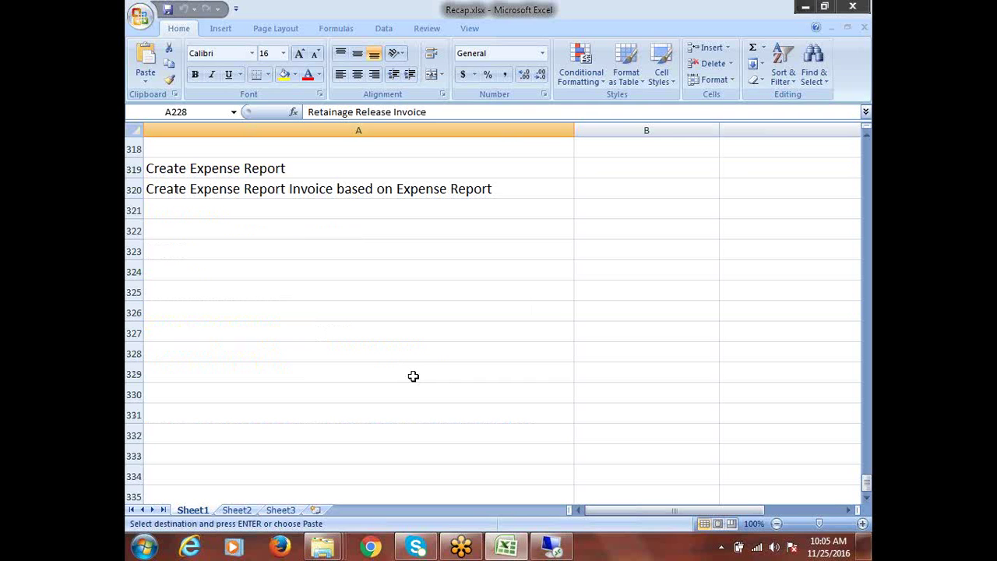
{"action": "left_click", "coordinate": [201, 242]}
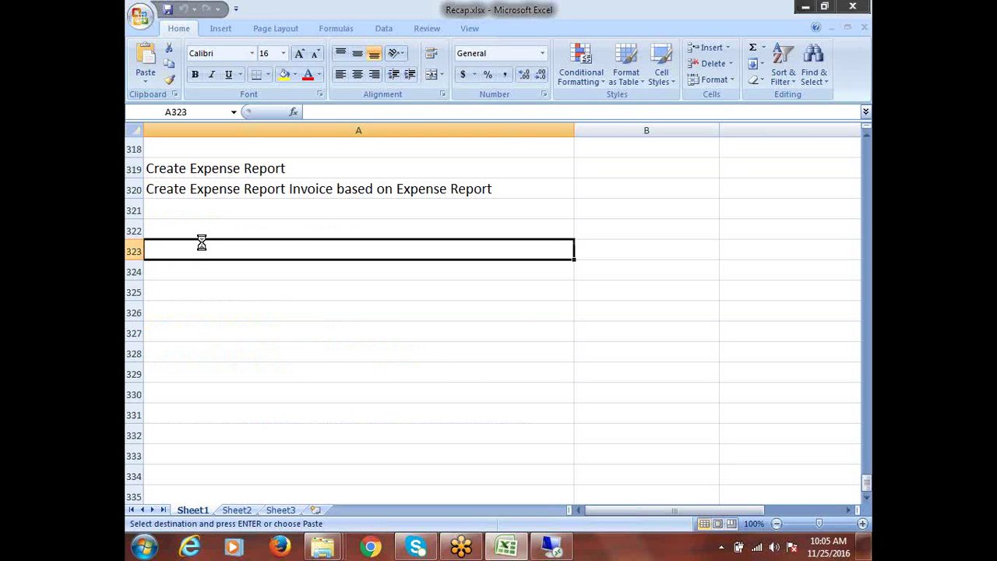
{"action": "key", "text": "ctrl+v"}
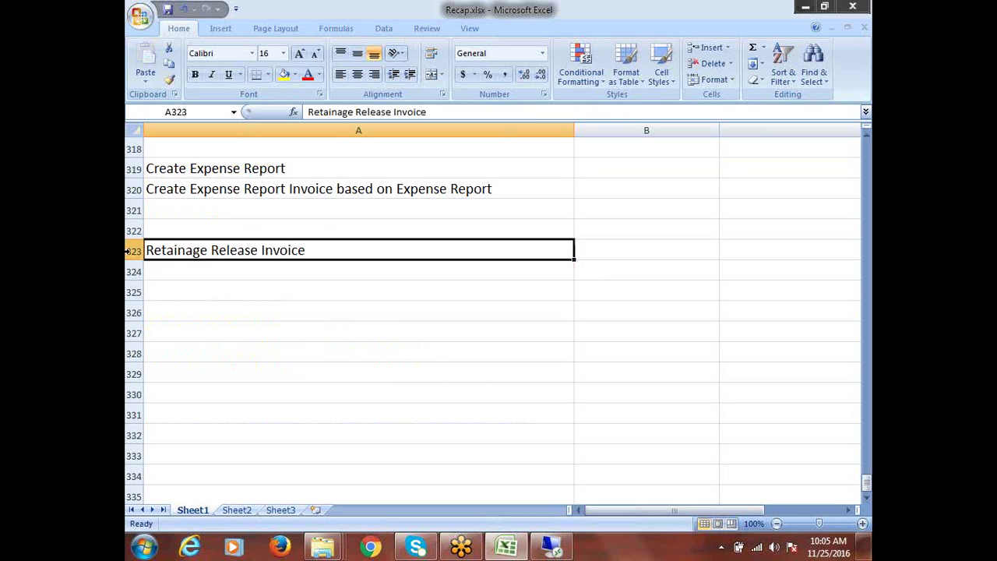
{"action": "left_click", "coordinate": [131, 250]}
{"action": "left_click", "coordinate": [284, 75]}
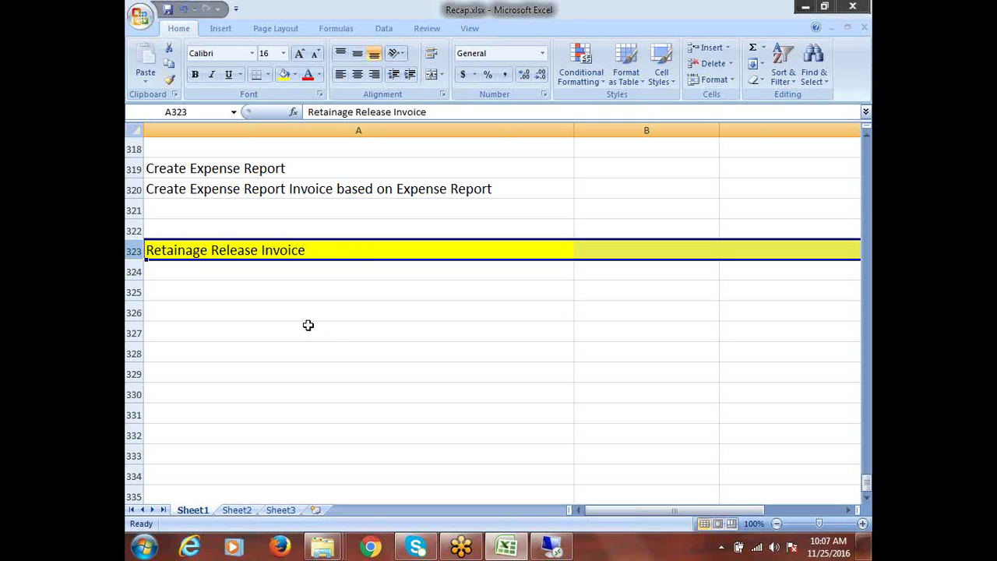
Step: Enter "Create Document Styles" in cell A324, directly under the Retainage Release Invoice heading
{"action": "left_click", "coordinate": [256, 268]}
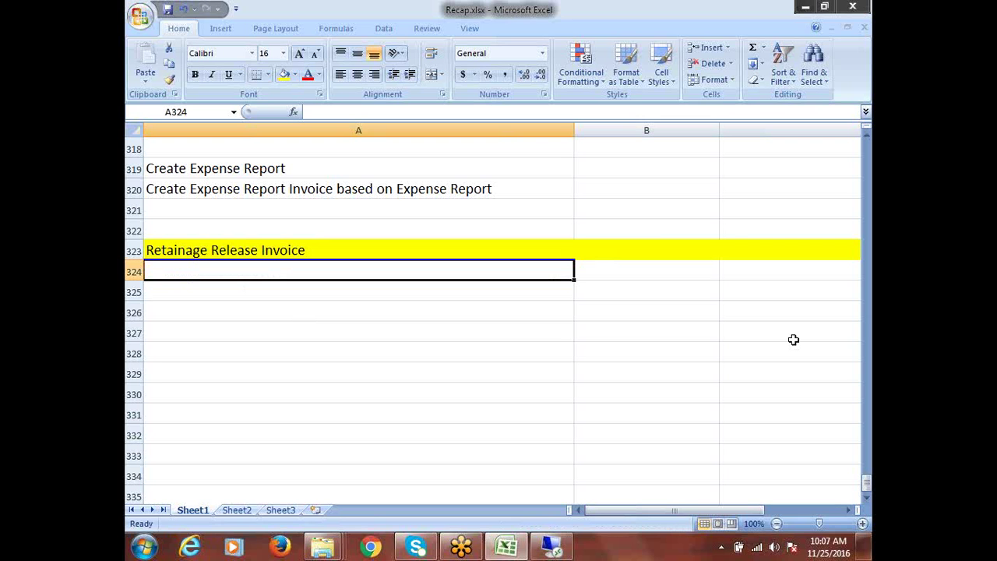
{"action": "type", "text": "Cr"}
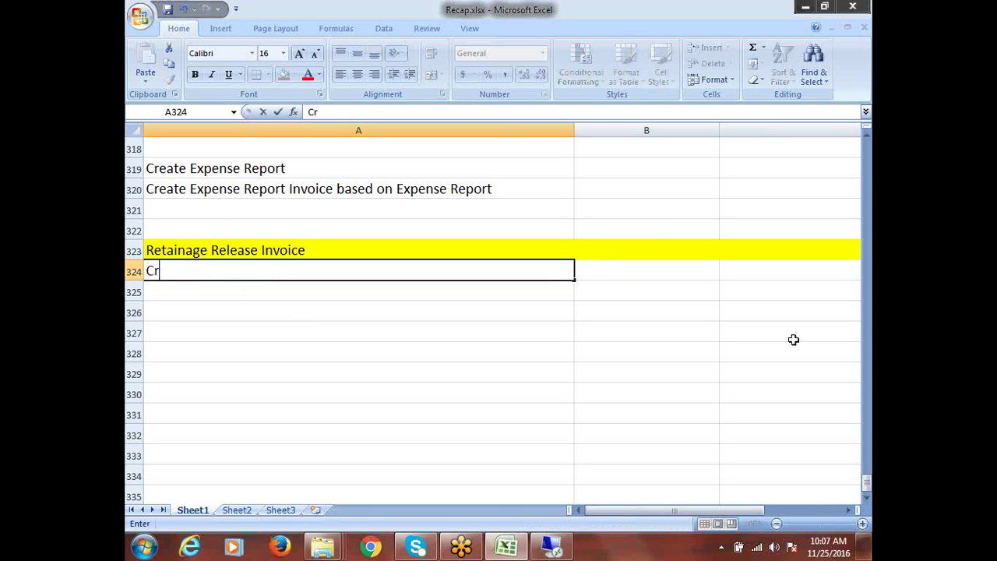
{"action": "type", "text": "eate Docum"}
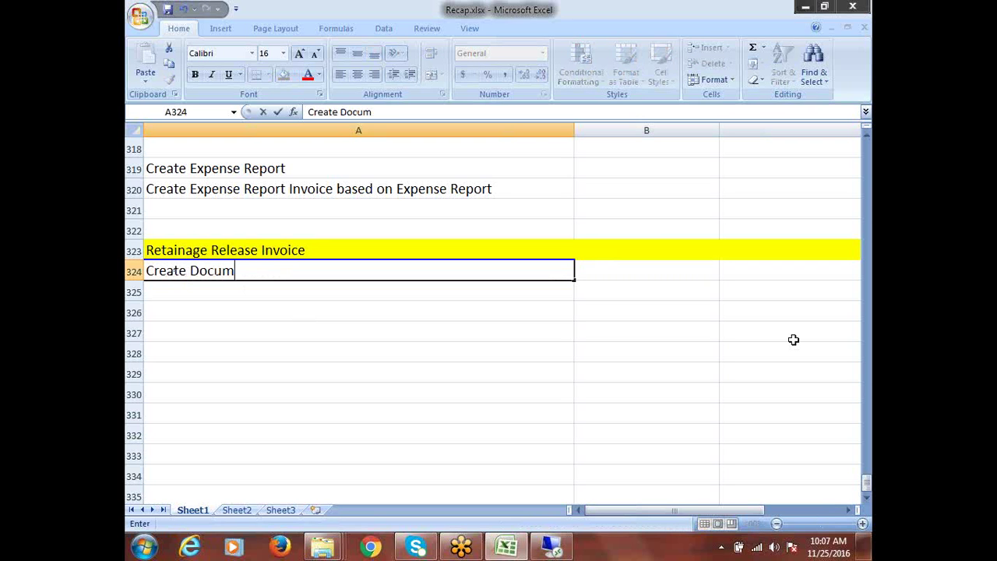
{"action": "type", "text": "ent Stype"}
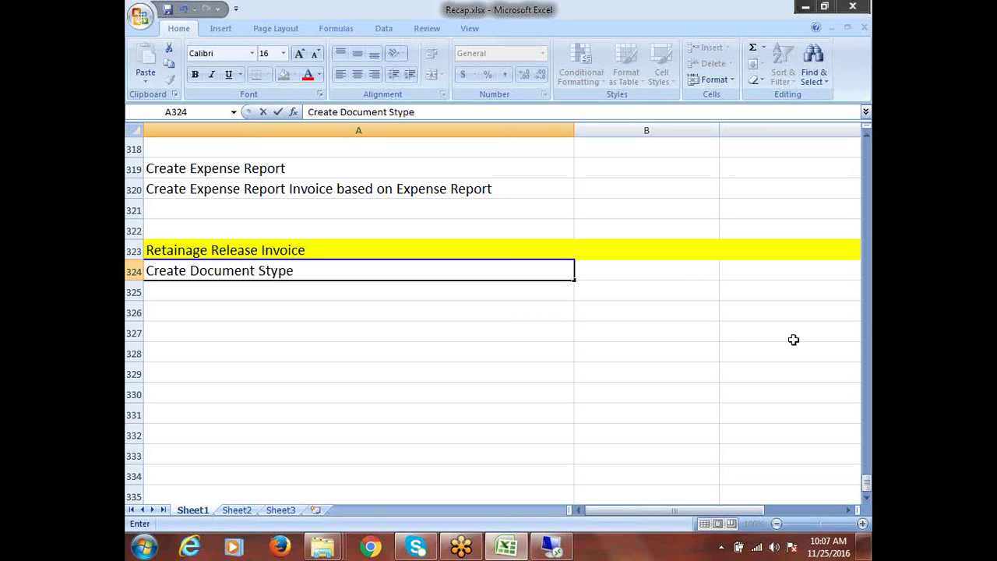
{"action": "key", "text": "BackSpace"}
{"action": "key", "text": "BackSpace"}
{"action": "type", "text": "les"}
{"action": "key", "text": "Return"}
Step: Enter "Provide Retainage Account in Financials Options" in cell A325 as the second setup item
{"action": "type", "text": "P"}
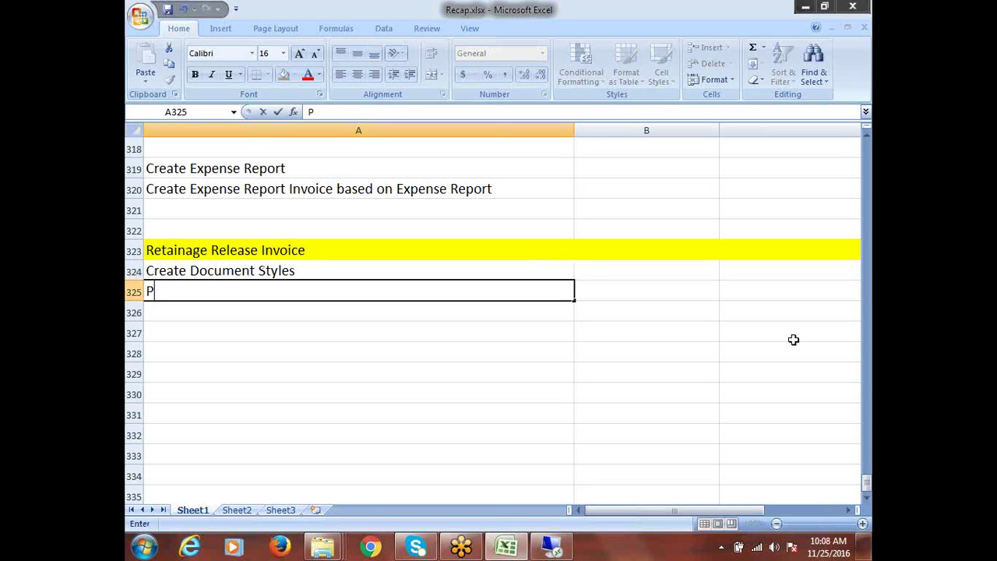
{"action": "type", "text": "rovide Retai"}
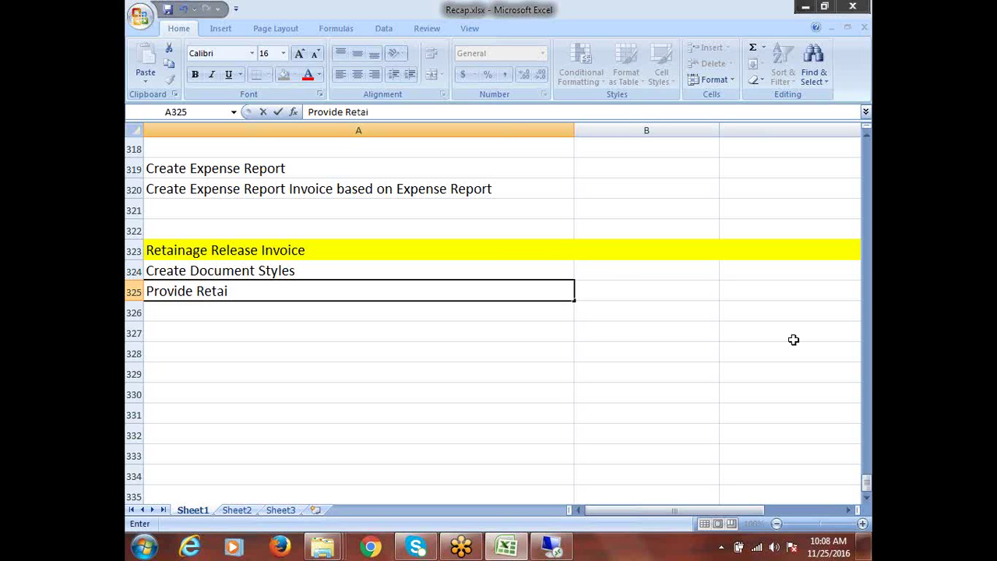
{"action": "type", "text": "nage Account in "}
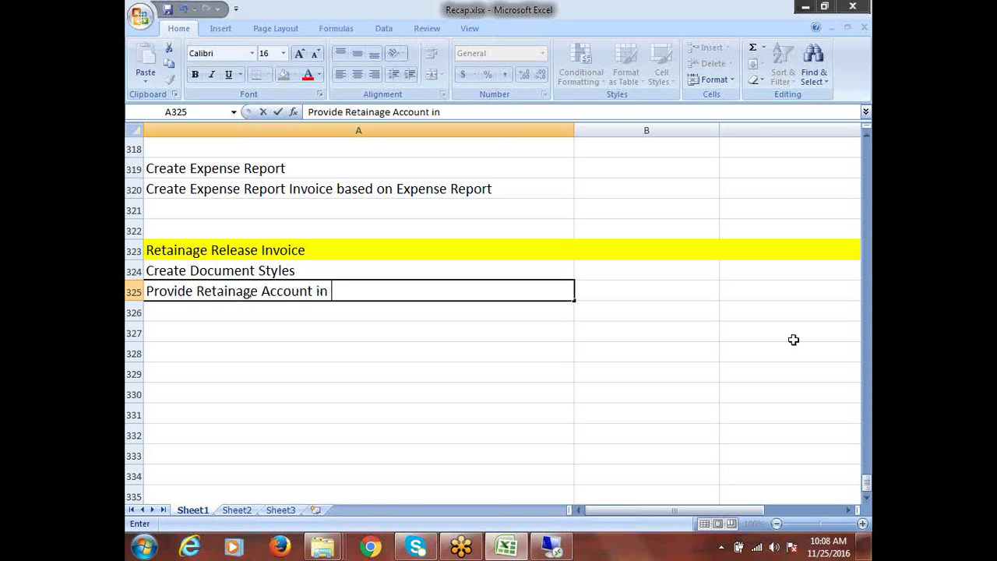
{"action": "type", "text": "Financi"}
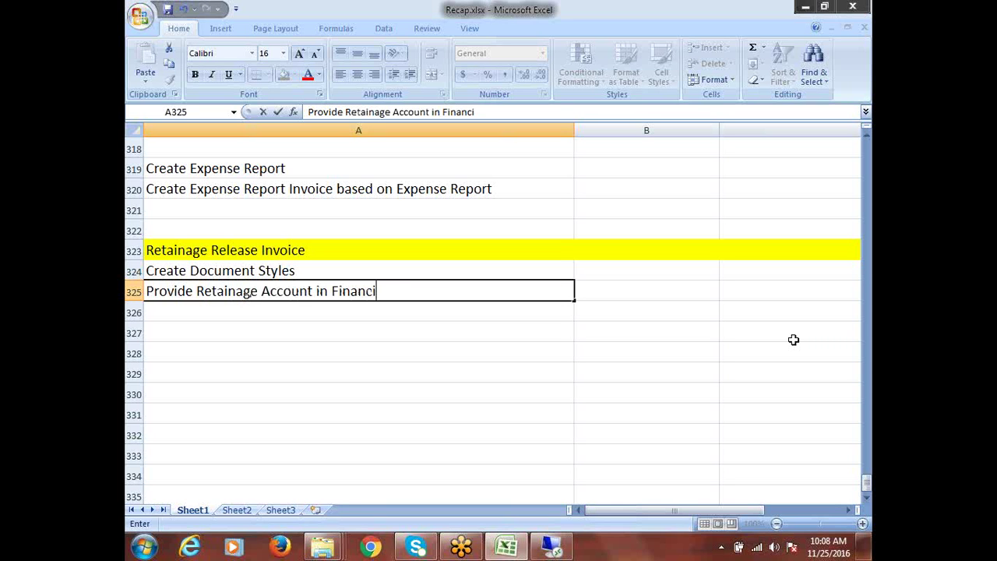
{"action": "type", "text": "als Options"}
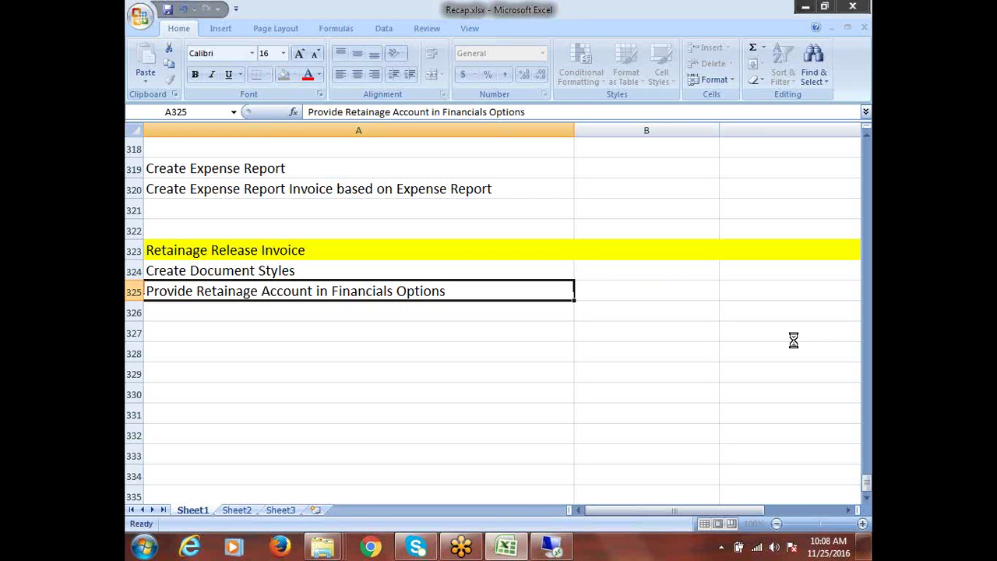
{"action": "key", "text": "Return"}
{"action": "key", "text": "Return"}
{"action": "key", "text": "Return"}
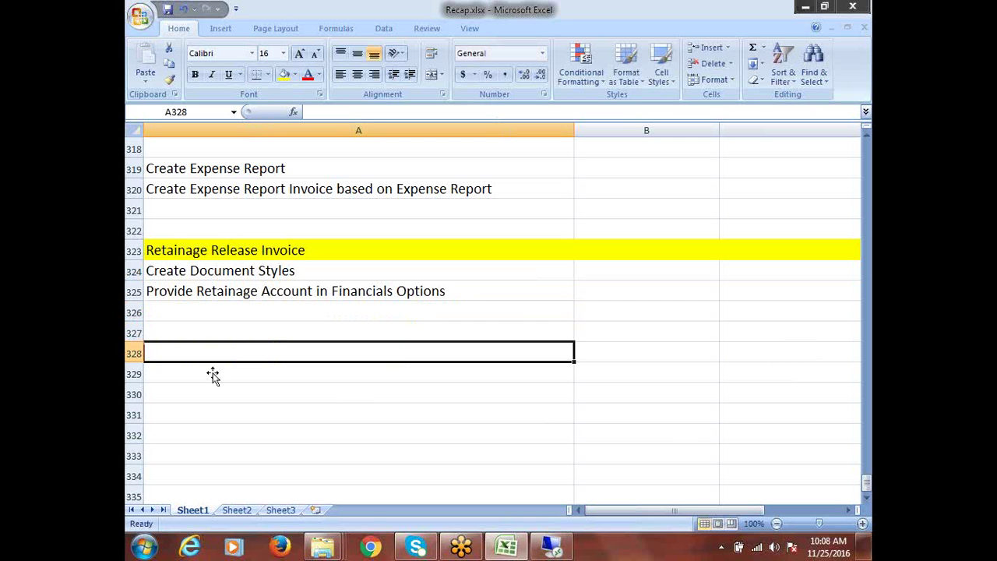
Step: Enter "Create Purchase Order 100000" in cell A327, leaving one blank row below the setup items
{"action": "left_click", "coordinate": [208, 330]}
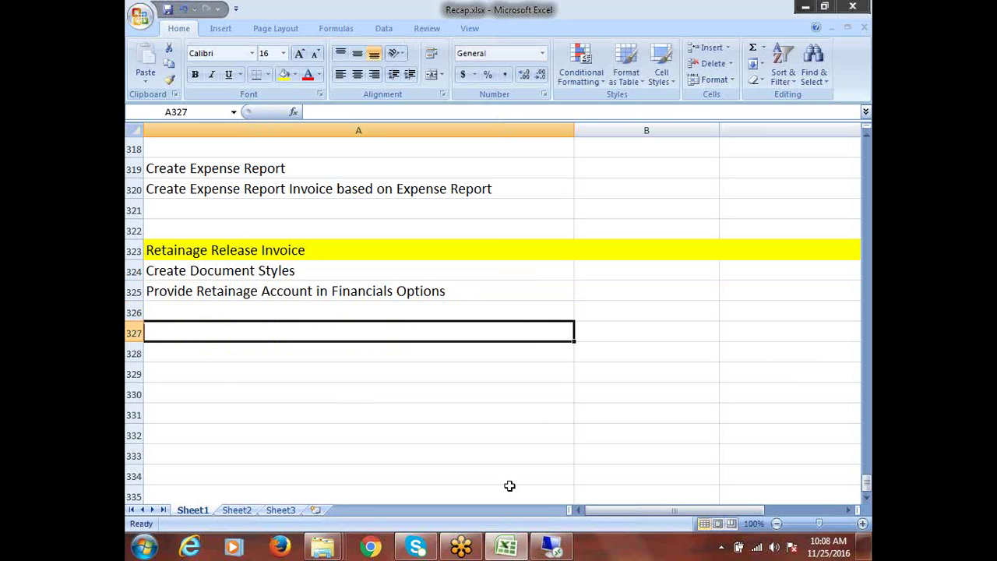
{"action": "type", "text": "Create P"}
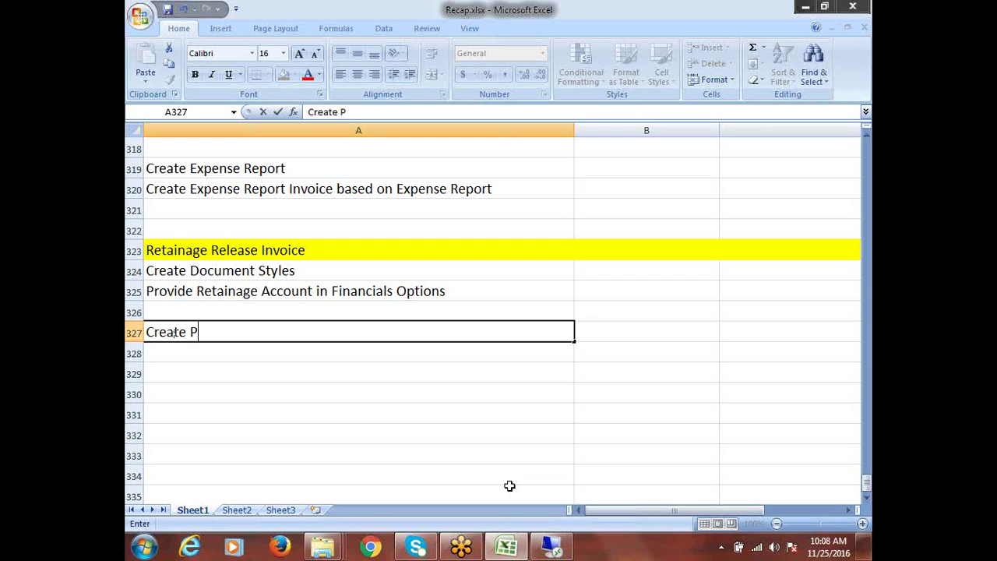
{"action": "type", "text": "urchase Or"}
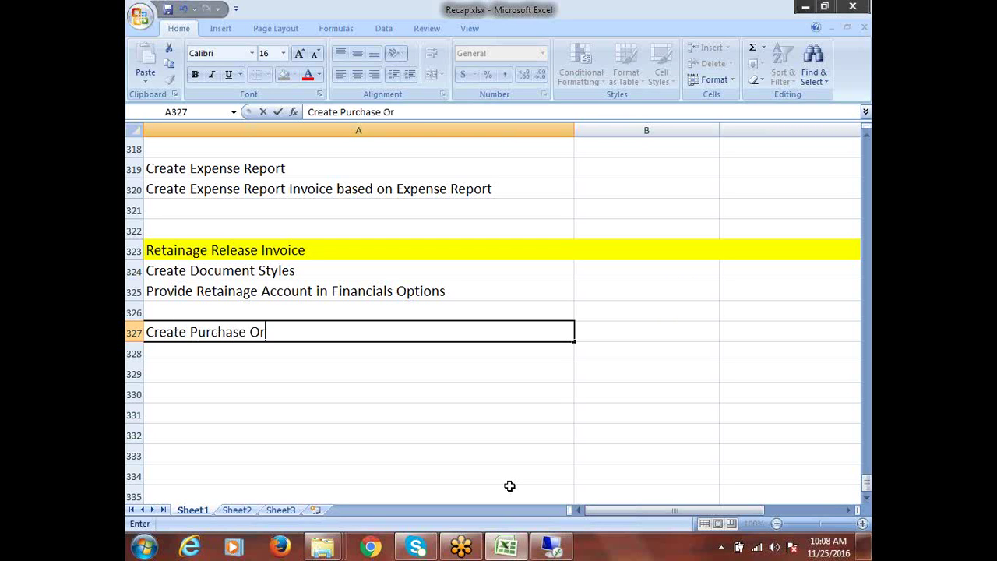
{"action": "type", "text": "der"}
{"action": "key", "text": "Return"}
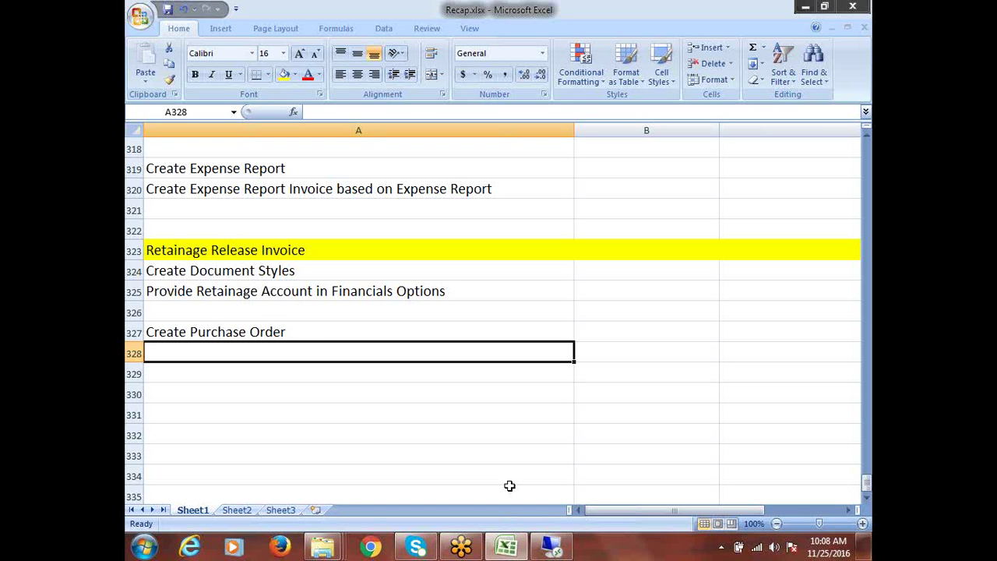
{"action": "double_click", "coordinate": [304, 335]}
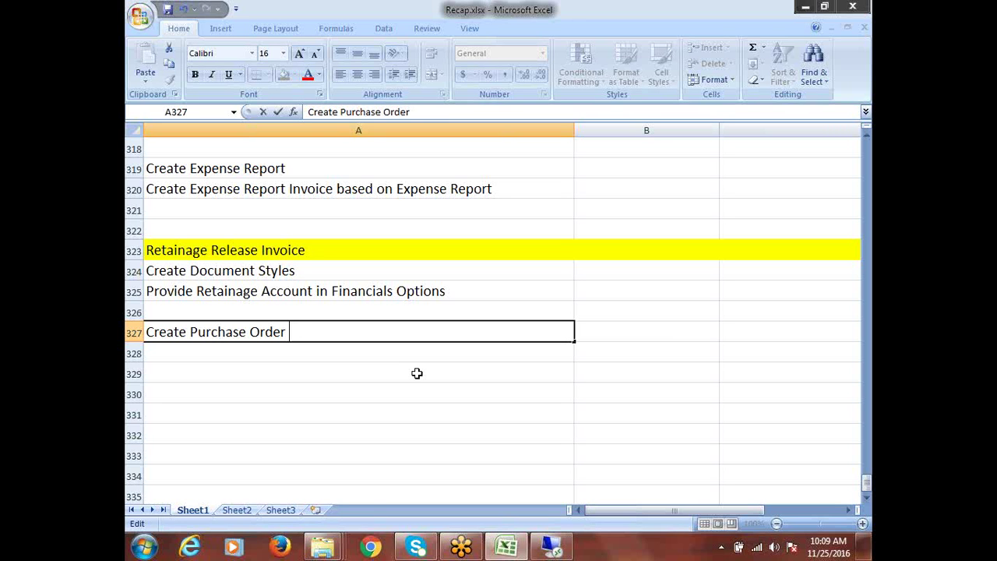
{"action": "type", "text": "10000"}
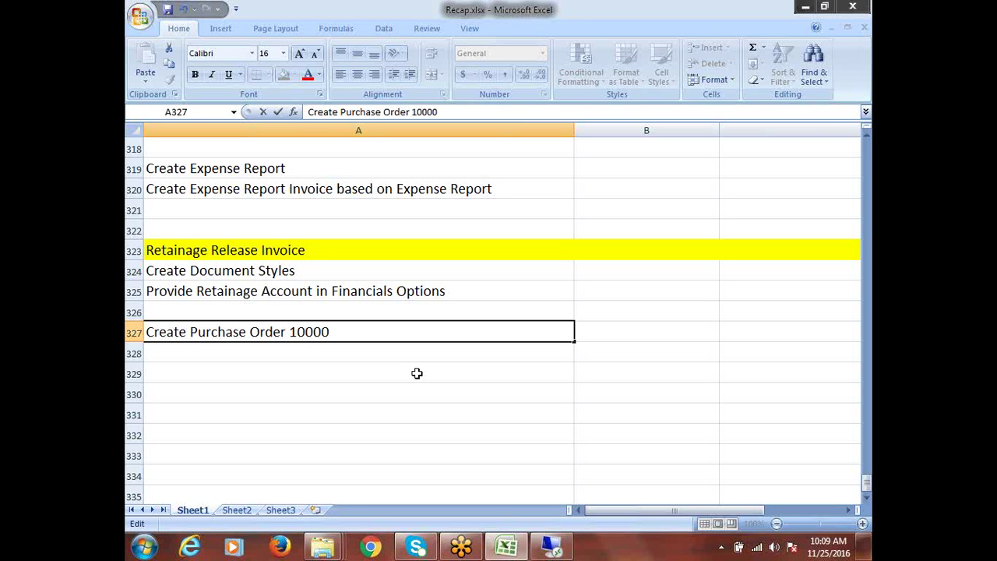
{"action": "type", "text": "0"}
Step: Enter "Create Invoice 50000 - Match with PO" in cell A329
{"action": "left_click", "coordinate": [178, 366]}
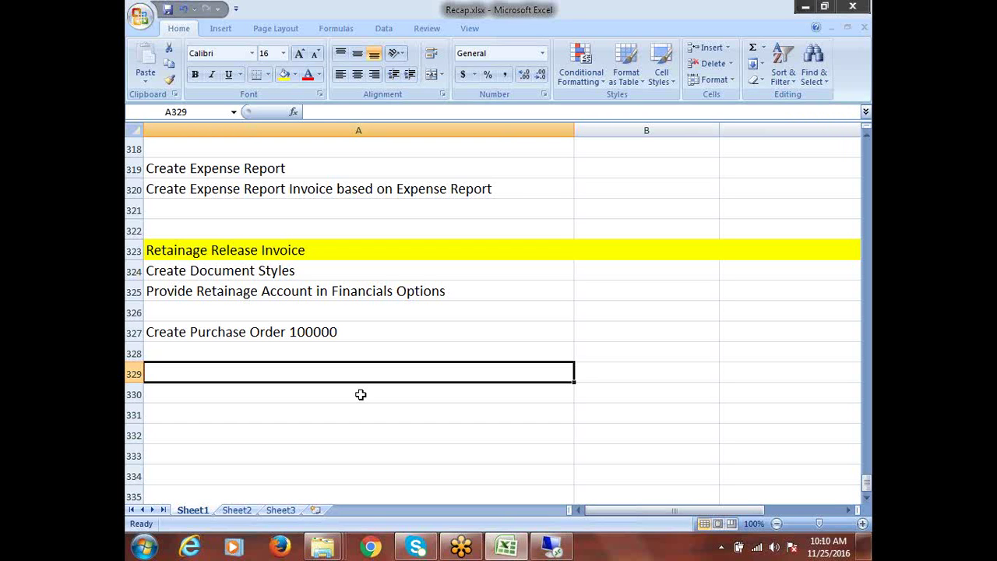
{"action": "type", "text": "Create I"}
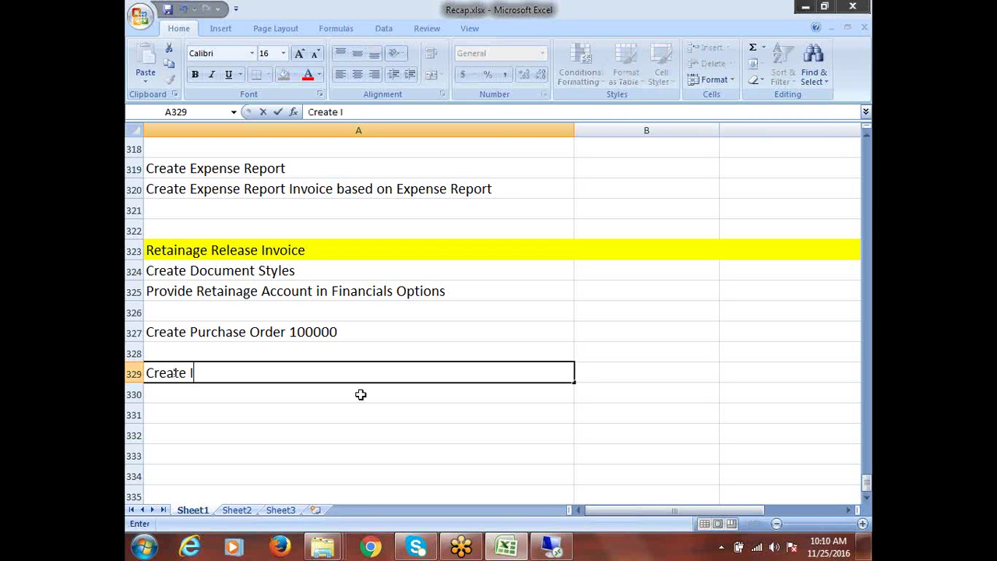
{"action": "type", "text": "nvoice 50000"}
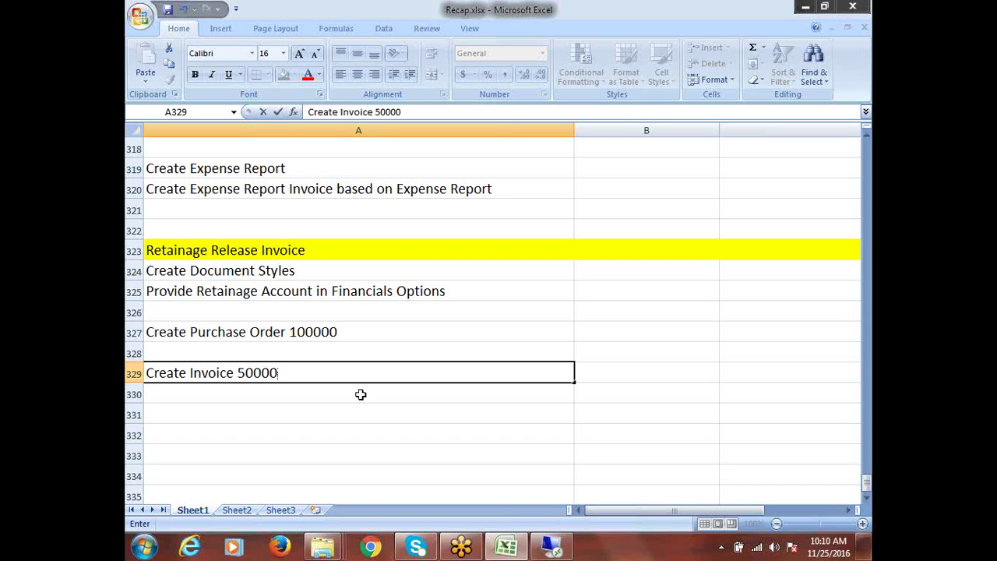
{"action": "type", "text": "- Match with PO"}
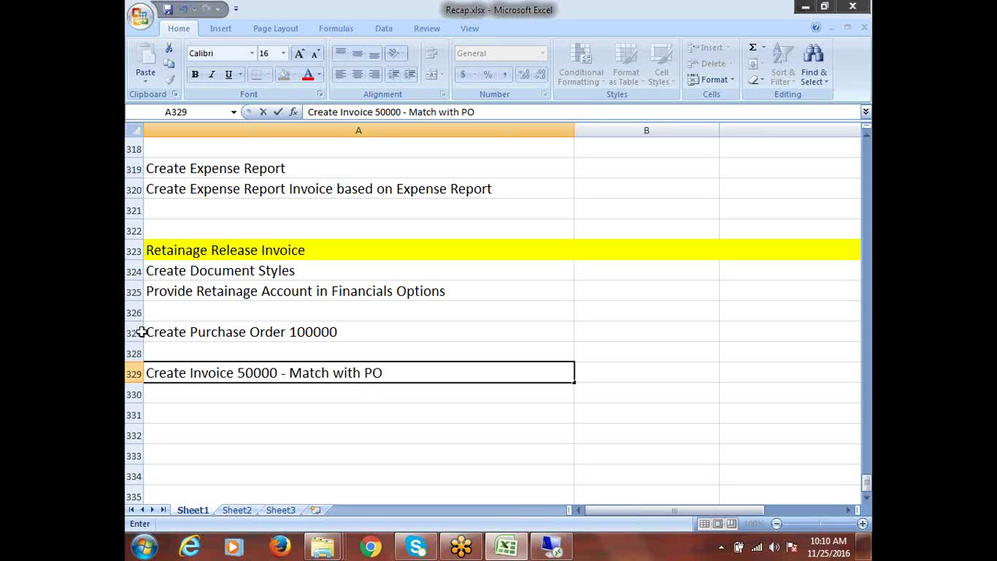
{"action": "left_click", "coordinate": [378, 343]}
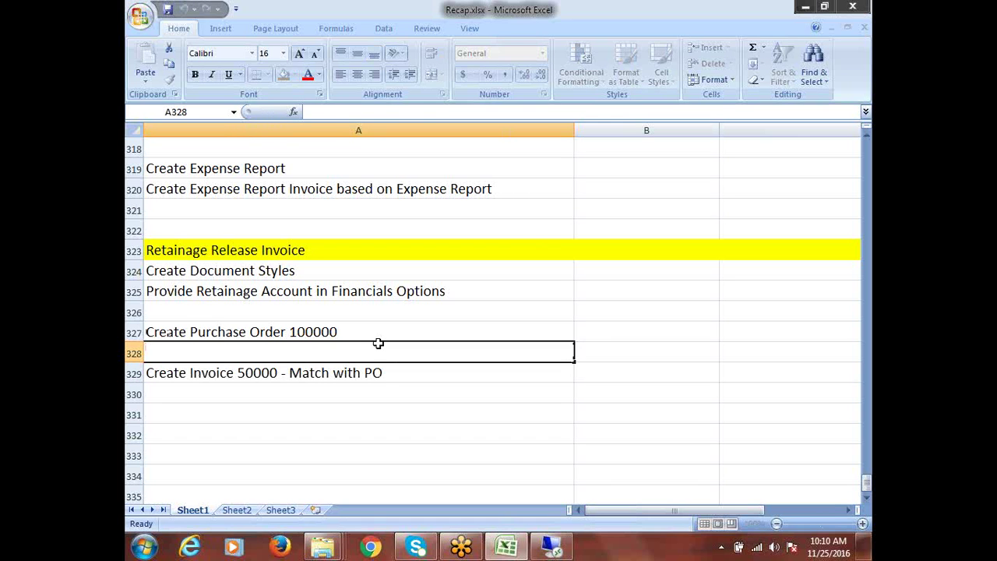
Step: Append "- 10%" to the purchase order line in cell A327 so it reads "Create Purchase Order 100000 - 10%"
{"action": "left_click", "coordinate": [379, 340]}
{"action": "double_click", "coordinate": [379, 341]}
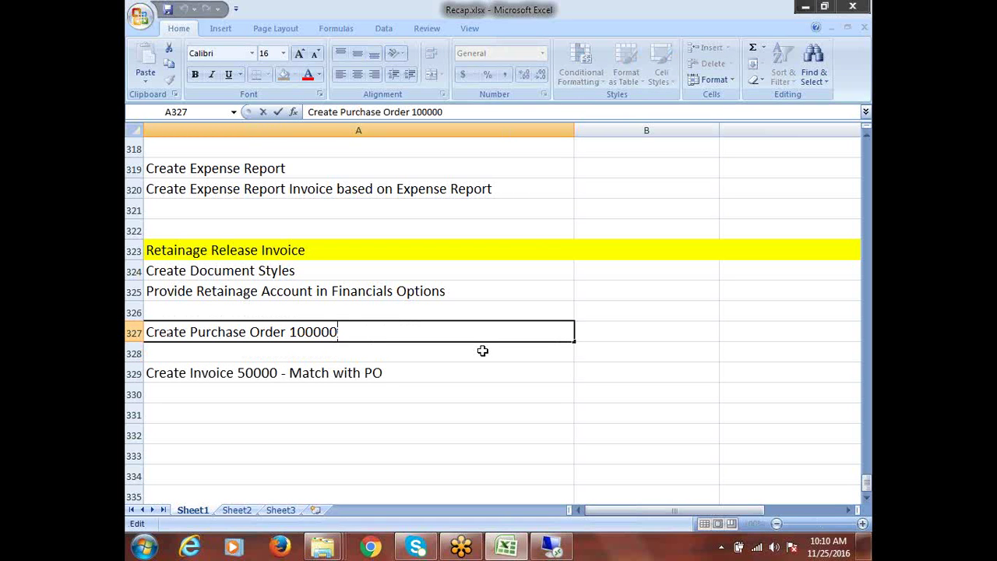
{"action": "type", "text": "- 10%"}
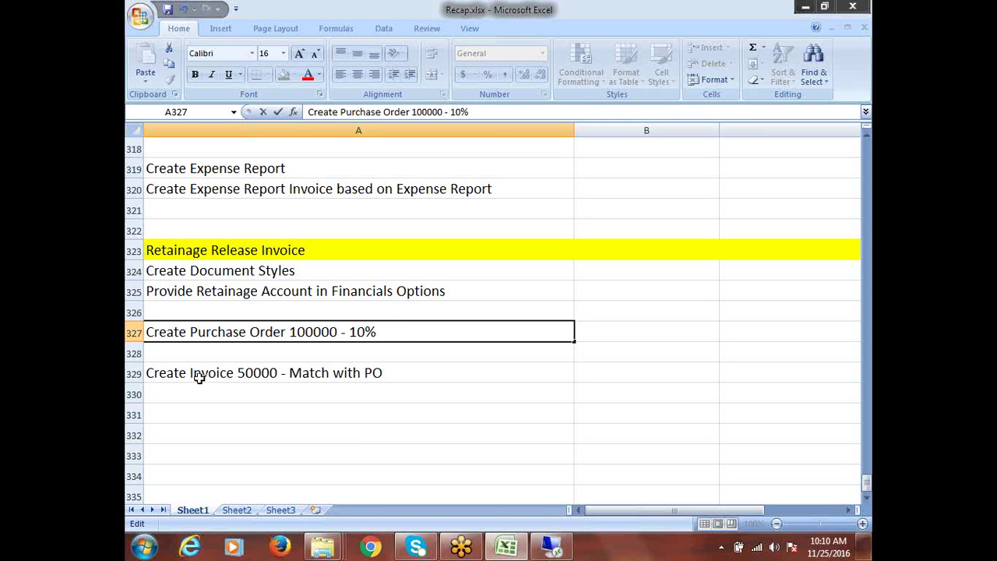
Step: Append "-5000 = 45000" to the invoice line in cell A329, after "Match with PO"
{"action": "left_click", "coordinate": [405, 375]}
{"action": "double_click", "coordinate": [406, 375]}
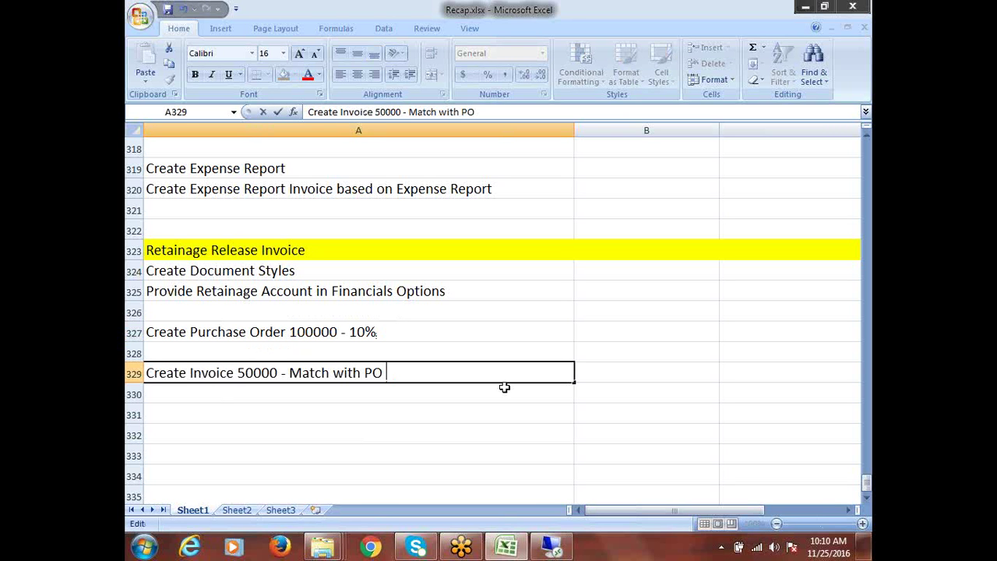
{"action": "type", "text": "-5000 = "}
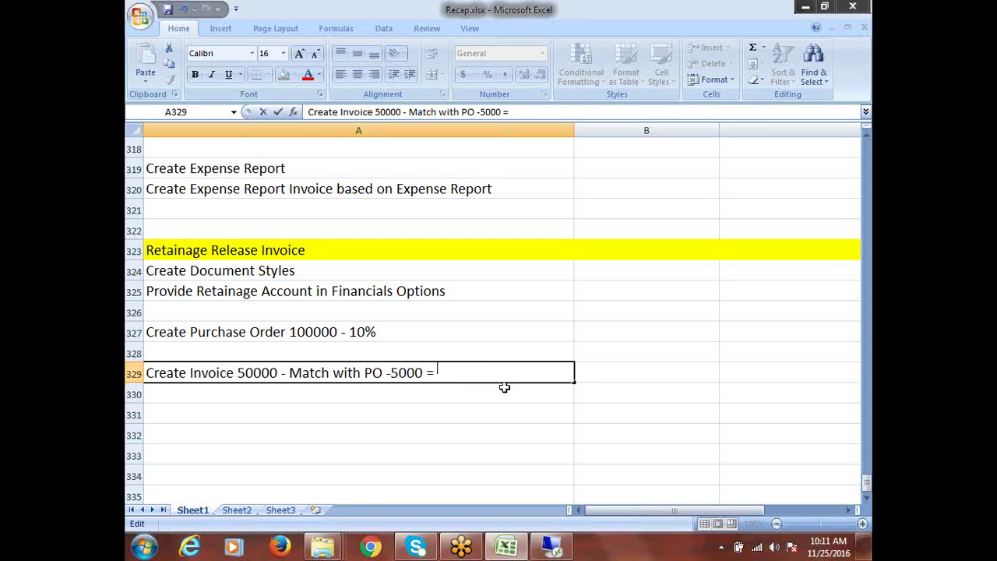
{"action": "type", "text": "45000"}
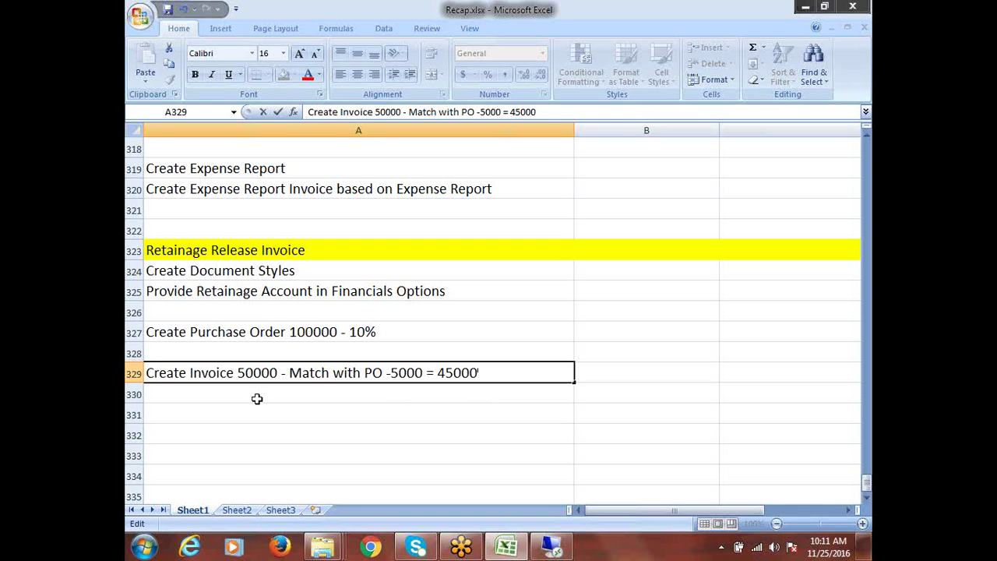
{"action": "key", "text": "Return"}
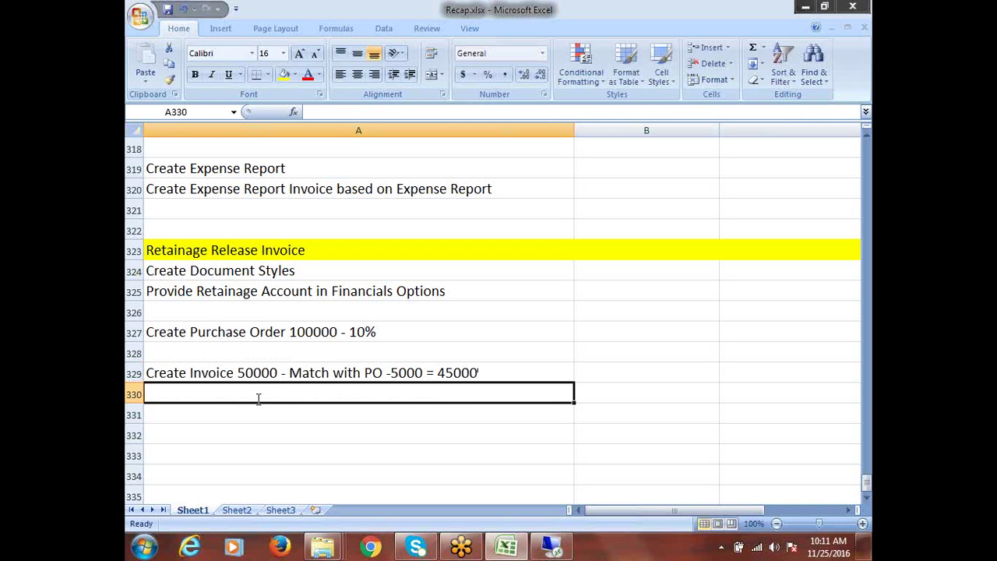
Step: Enter a second invoice line, "Create Invoice 50000 - Match with PO -5000 = 45000", in cell A330
{"action": "type", "text": "C"}
{"action": "key", "text": "BackSpace"}
{"action": "key", "text": "BackSpace"}
{"action": "type", "text": "C"}
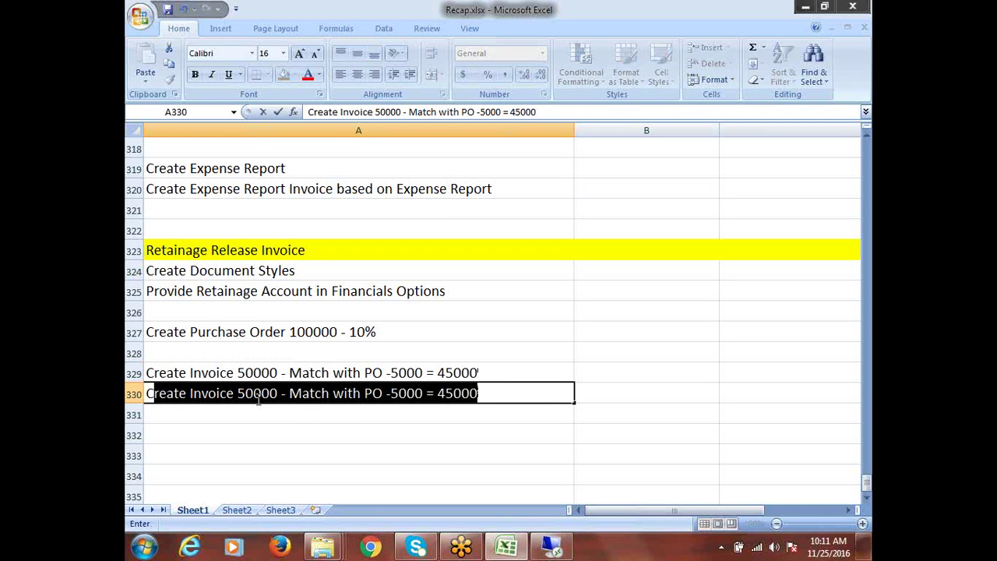
{"action": "left_click", "coordinate": [510, 394]}
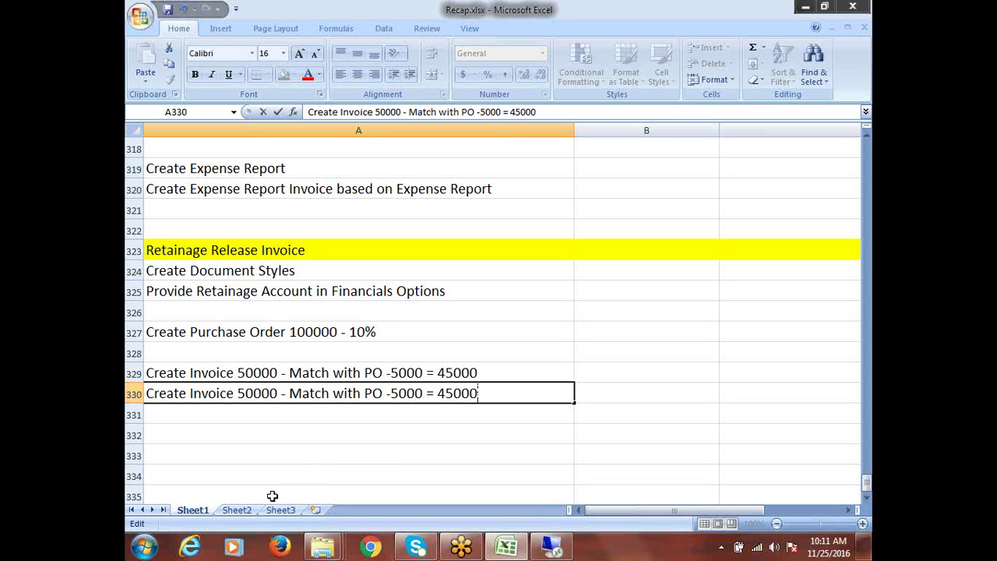
{"action": "left_click", "coordinate": [207, 434]}
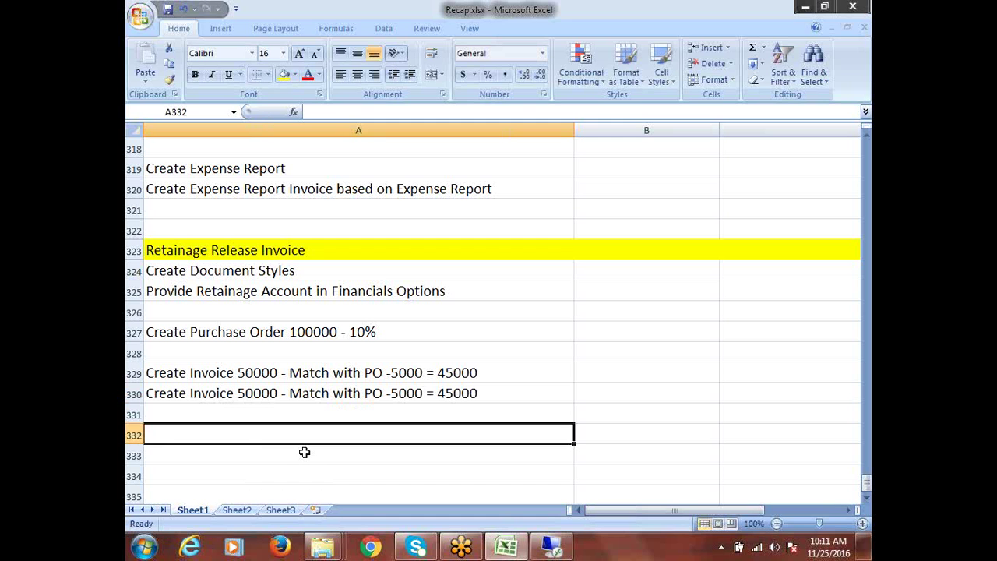
Step: Enter "Create Retainage Release Invoice 10000" in cell A331, directly below the two invoice lines
{"action": "type", "text": "C"}
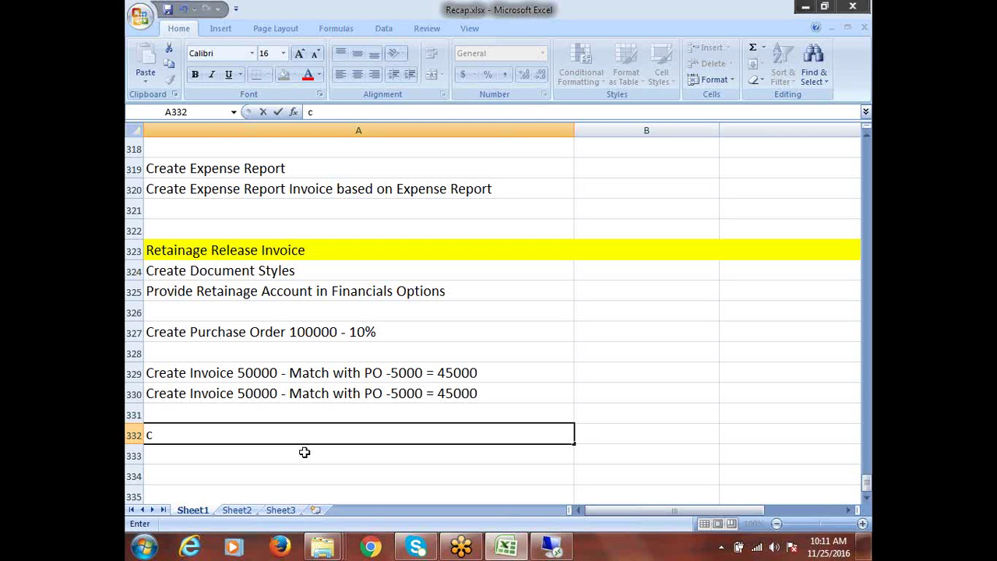
{"action": "key", "text": "BackSpace"}
{"action": "key", "text": "Up"}
{"action": "key", "text": "ctrl+apostrophe"}
{"action": "key", "text": "shift+Home"}
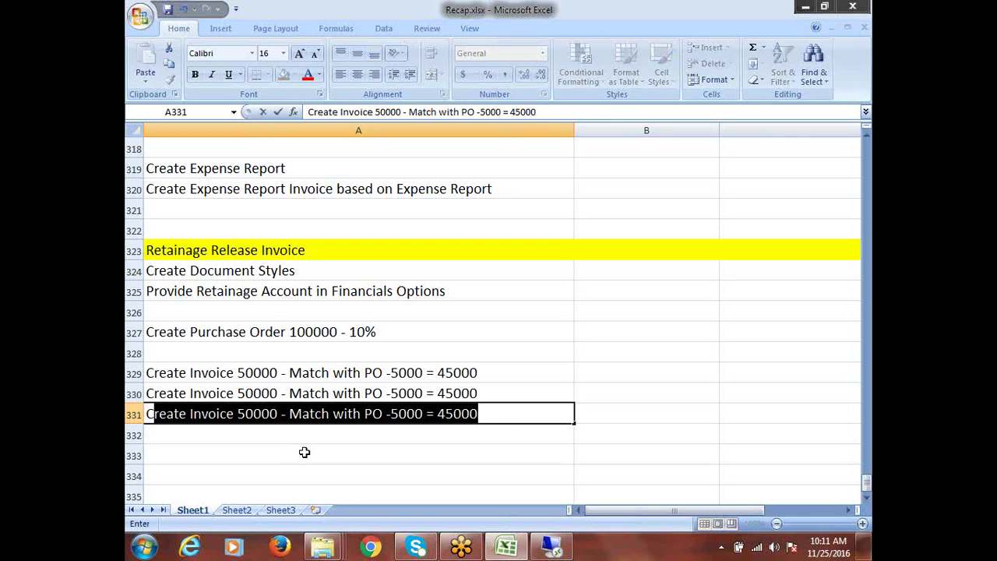
{"action": "key", "text": "shift+Right"}
{"action": "key", "text": "shift+Right"}
{"action": "key", "text": "shift+Right"}
{"action": "key", "text": "shift+Right"}
{"action": "key", "text": "shift+Right"}
{"action": "key", "text": "shift+Right"}
{"action": "key", "text": "shift+Right"}
{"action": "type", "text": "Reta"}
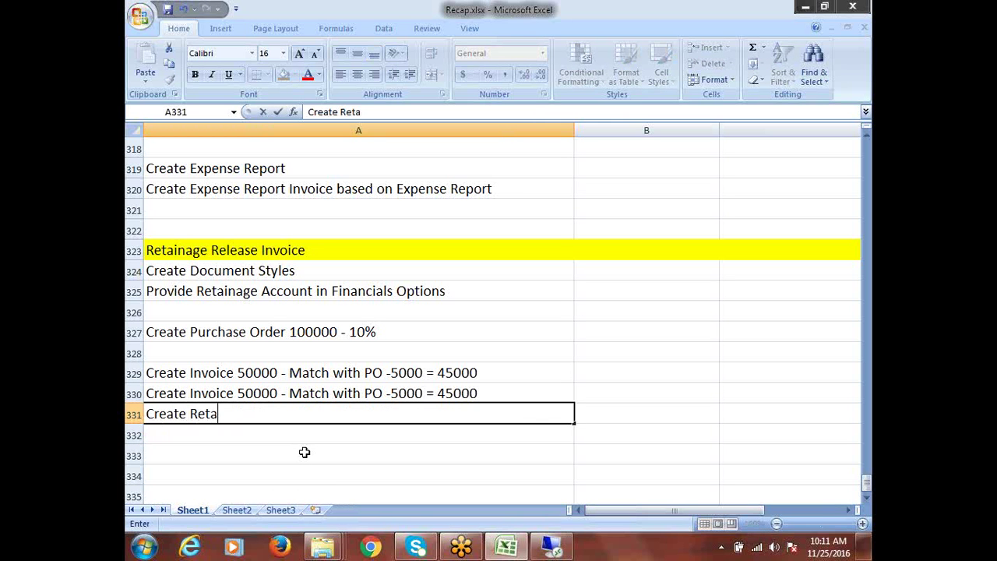
{"action": "type", "text": "inage Rele"}
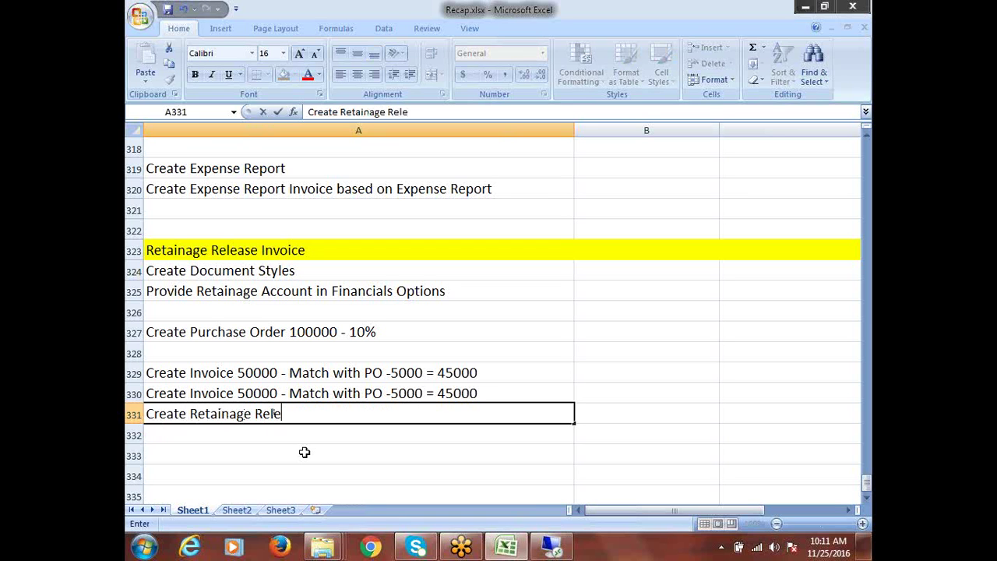
{"action": "type", "text": "ase Invoice"}
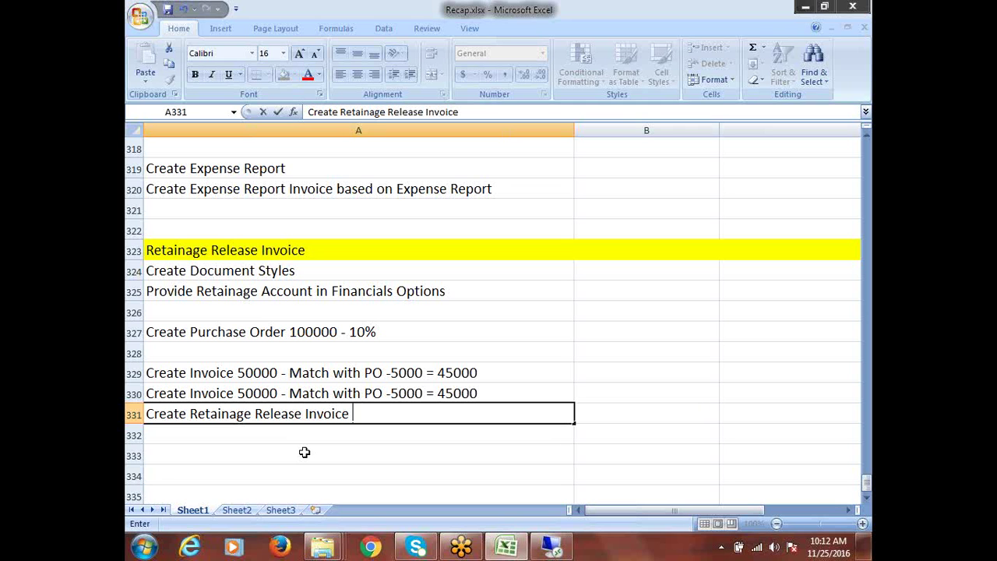
{"action": "type", "text": "10000"}
{"action": "left_click", "coordinate": [316, 435]}
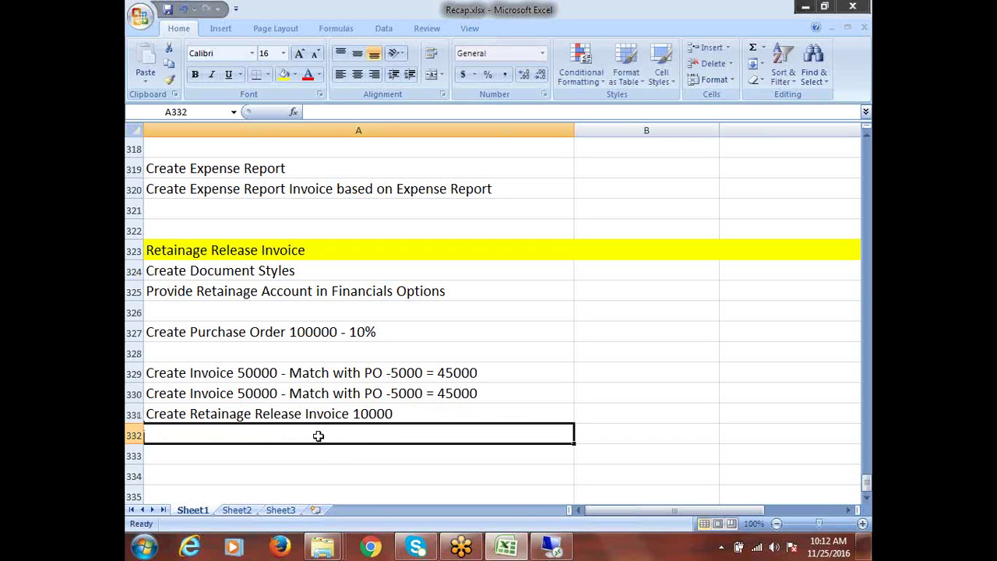
Step: Review the two invoice lines, the retainage release line, the setup items and the purchase order line in rows 324 to 331
{"action": "left_click", "coordinate": [342, 374]}
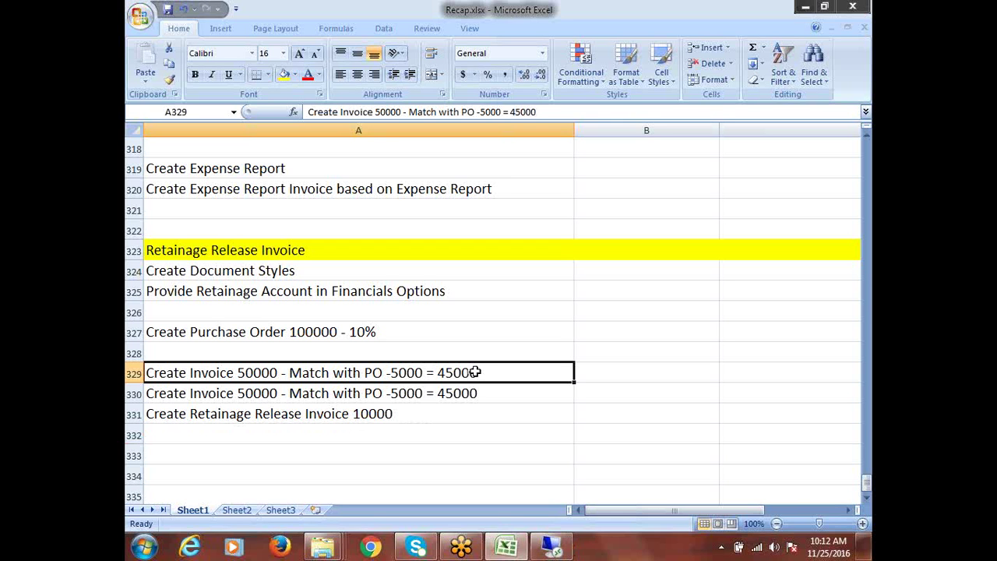
{"action": "left_click", "coordinate": [482, 399]}
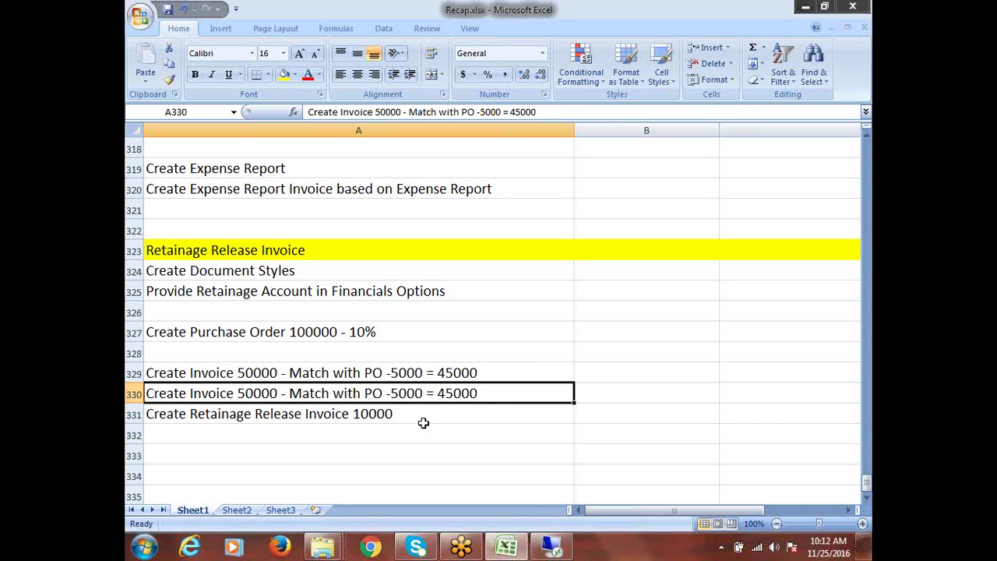
{"action": "left_click", "coordinate": [363, 415]}
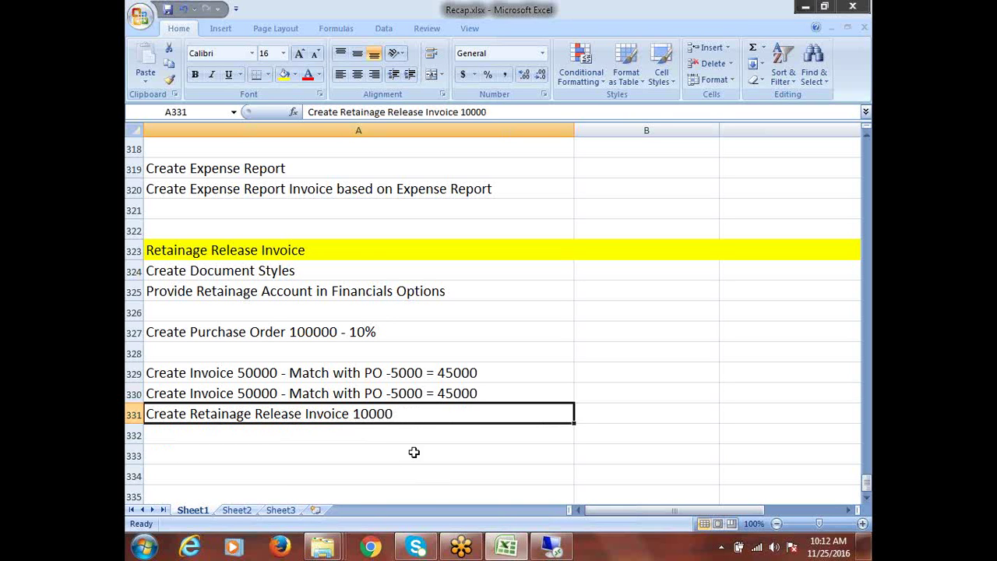
{"action": "left_click", "coordinate": [263, 270]}
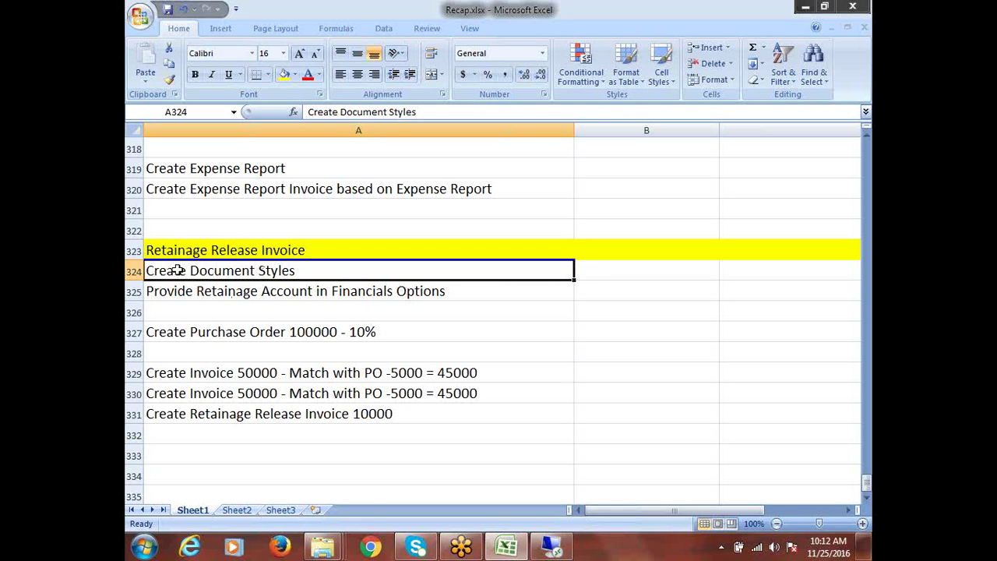
{"action": "left_click", "coordinate": [234, 290]}
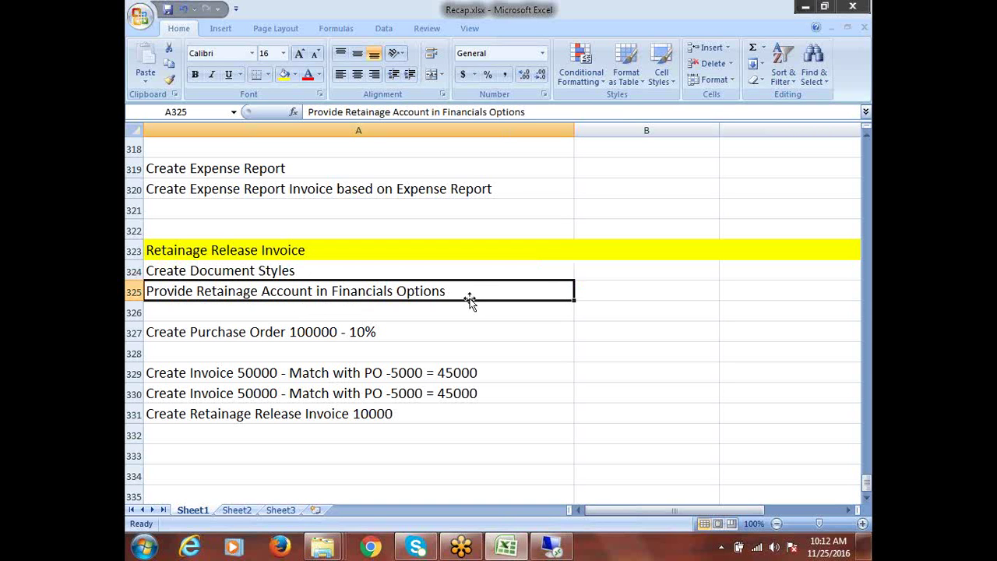
{"action": "left_click", "coordinate": [203, 338]}
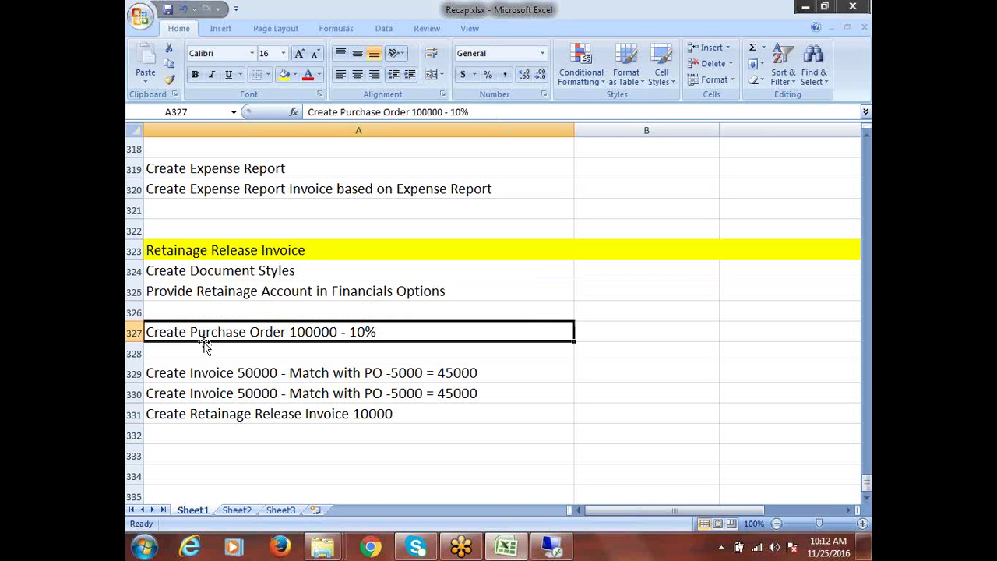
{"action": "left_click", "coordinate": [243, 273]}
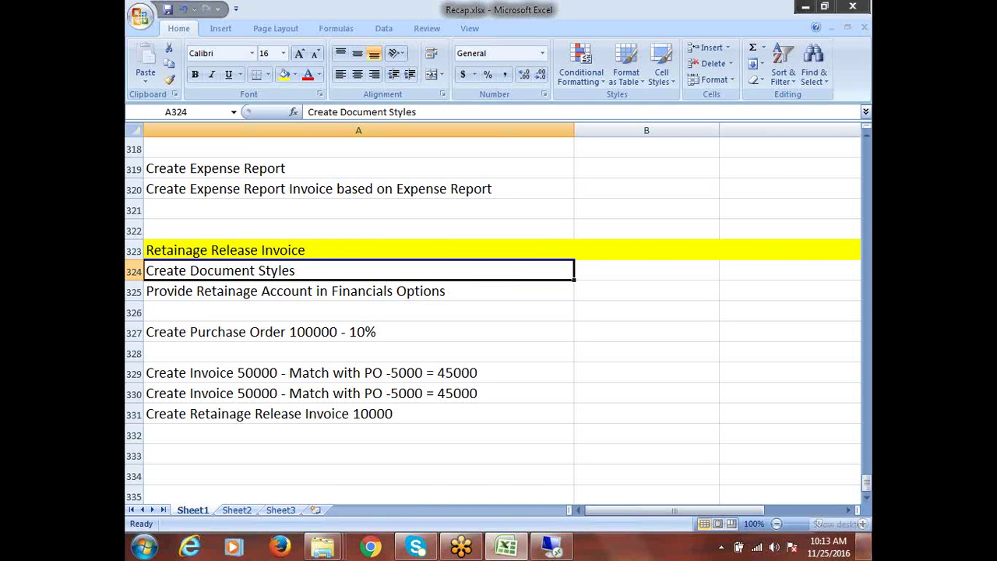
Step: Examine the 5000 retained amount in cell A329 together with the Retainage Account item in A325 and the purchase order line in A327
{"action": "mouse_move", "coordinate": [868, 545]}
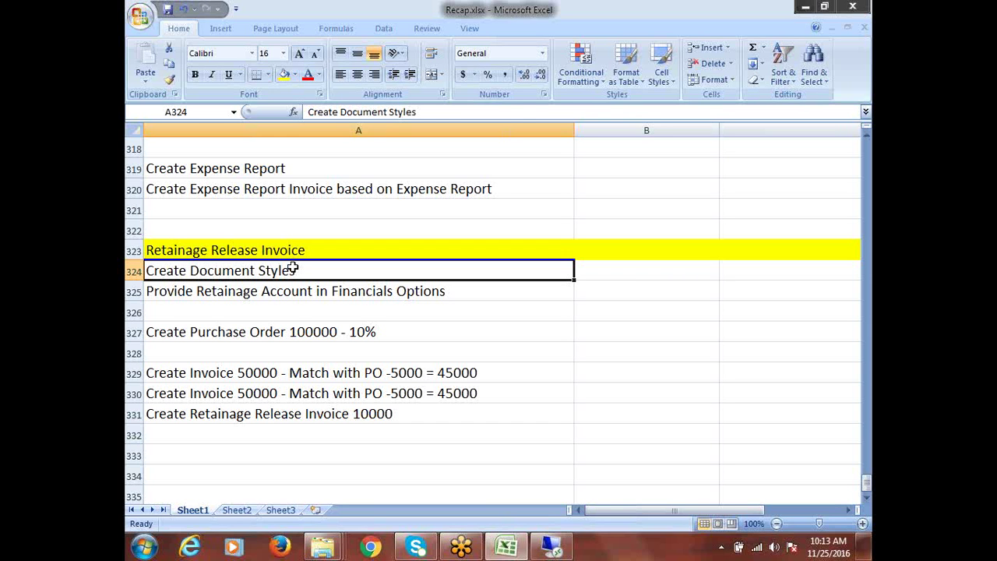
{"action": "left_click", "coordinate": [280, 296]}
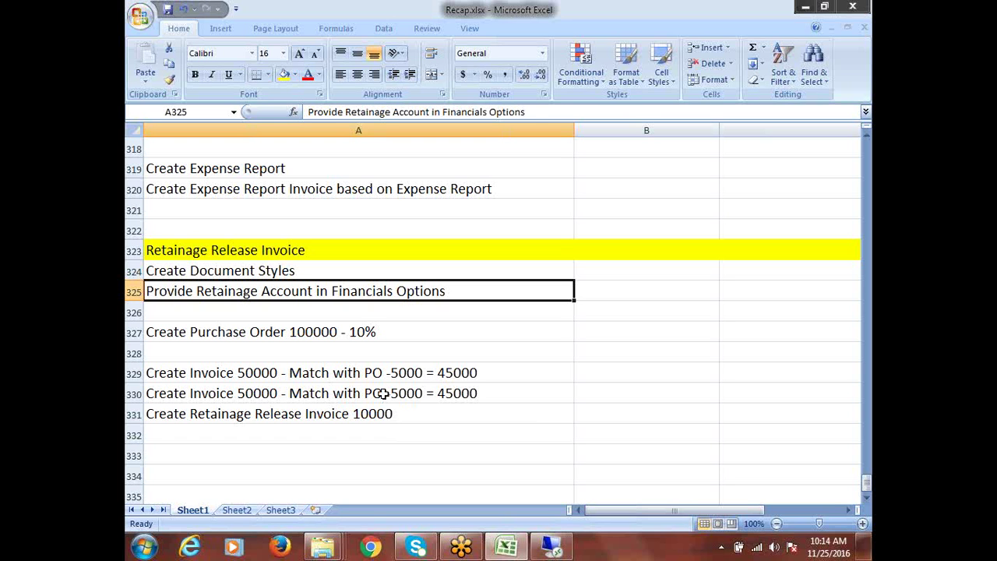
{"action": "left_click", "coordinate": [407, 374]}
{"action": "double_click", "coordinate": [408, 373]}
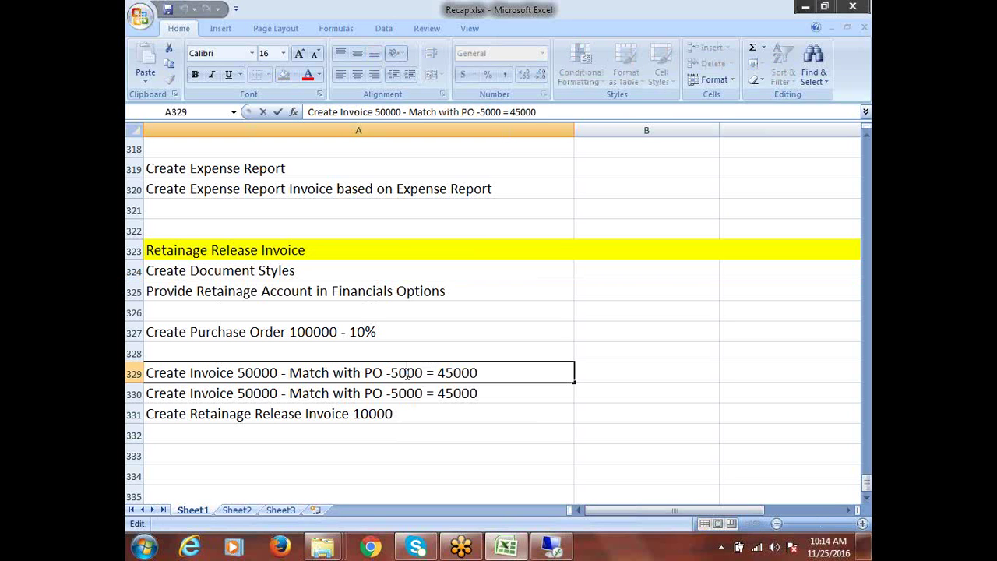
{"action": "left_click", "coordinate": [270, 373]}
{"action": "left_click_drag", "start_coordinate": [389, 373], "coordinate": [423, 374]}
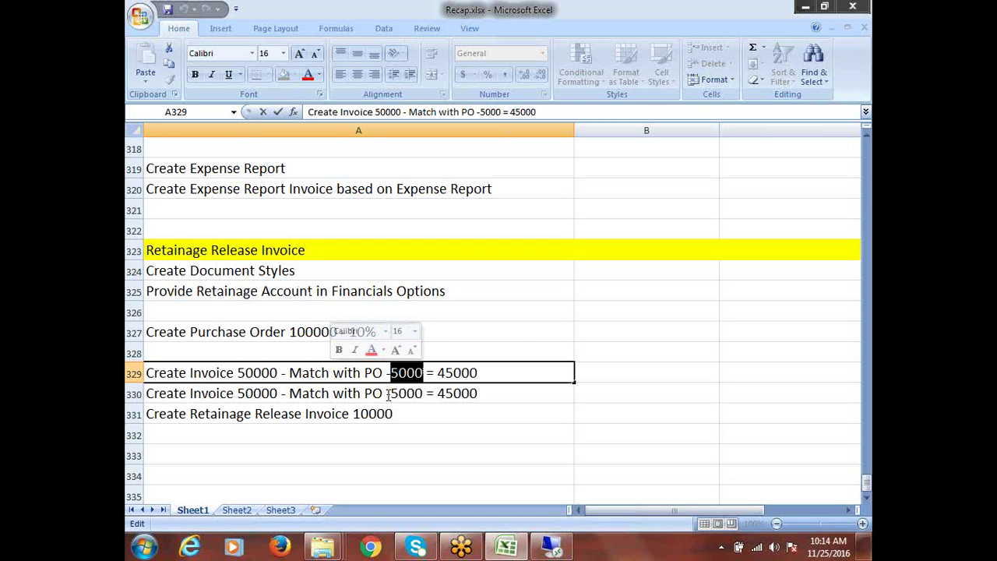
{"action": "left_click", "coordinate": [236, 295]}
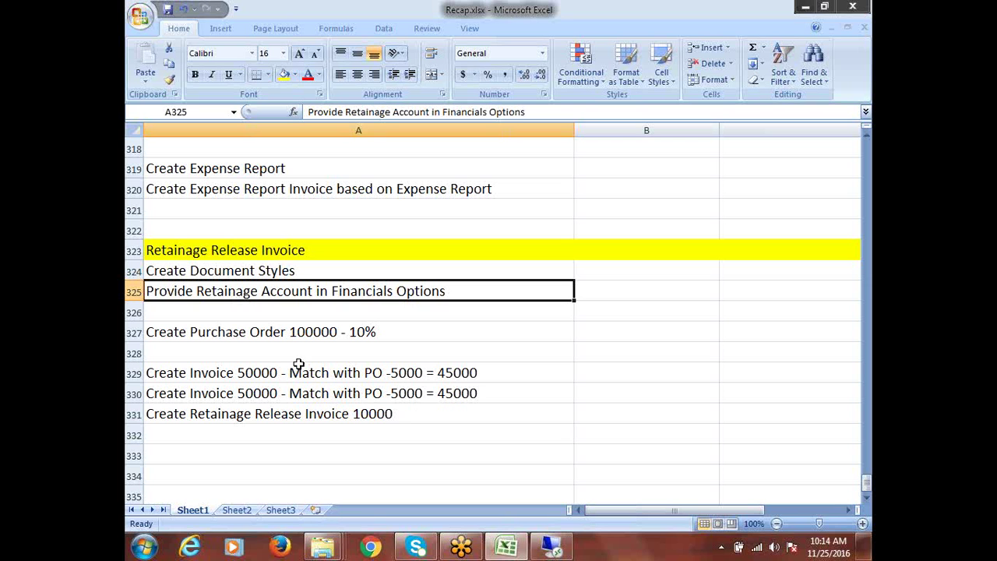
{"action": "left_click", "coordinate": [244, 337]}
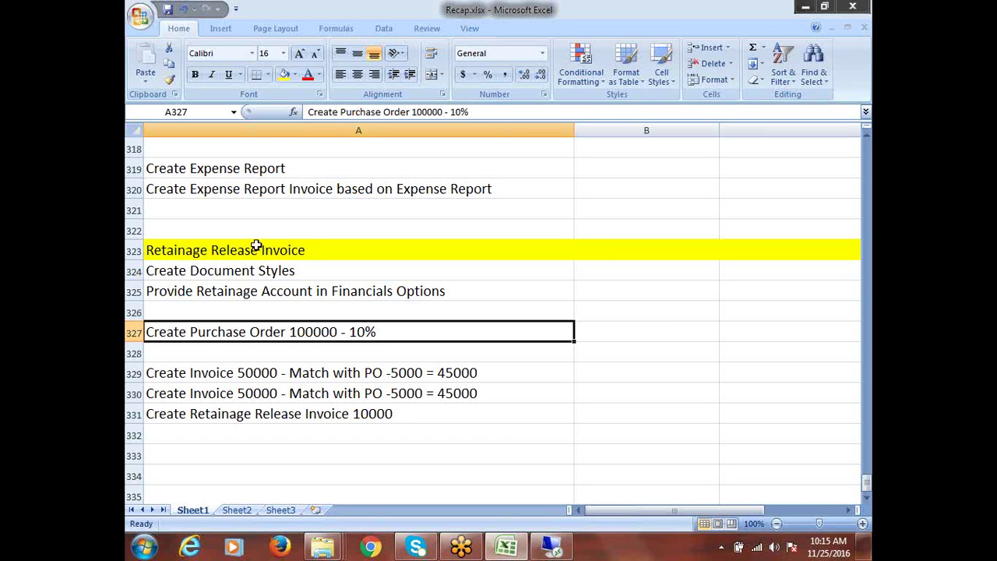
Step: Go over the Retainage Release Invoice heading, the purchase order line and the setup items in cells A324 and A325
{"action": "left_click", "coordinate": [310, 255]}
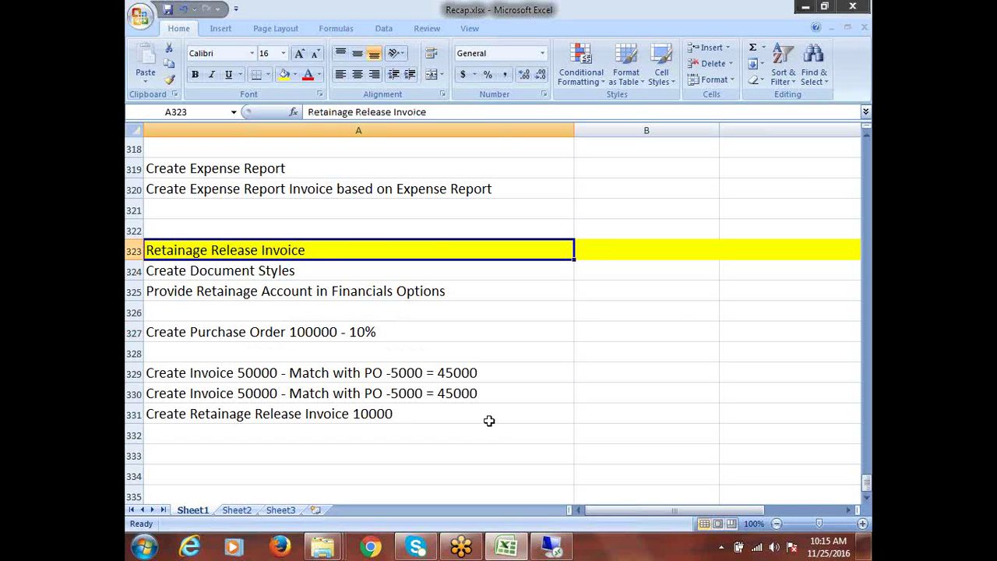
{"action": "left_click", "coordinate": [362, 234]}
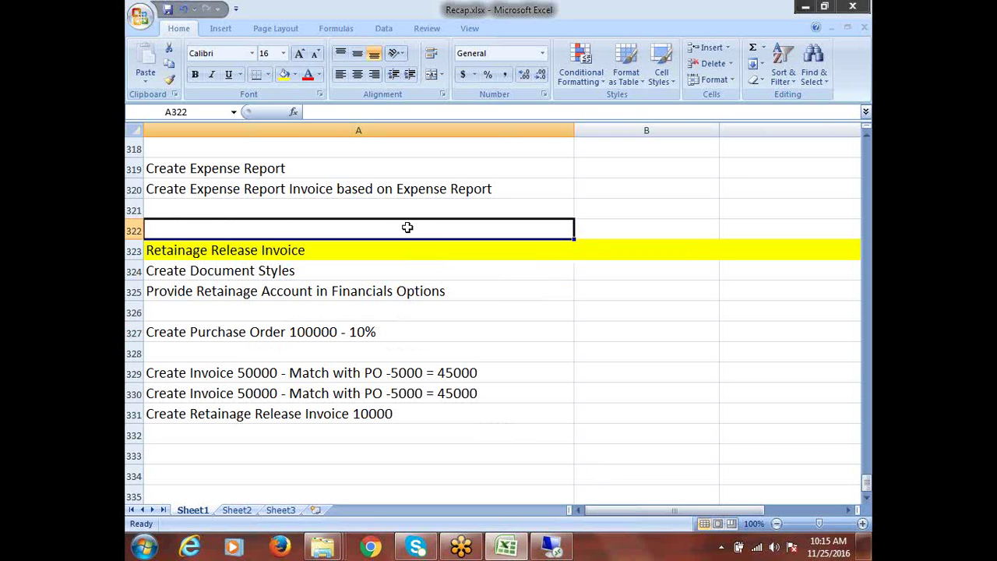
{"action": "left_click", "coordinate": [215, 215]}
{"action": "left_click", "coordinate": [315, 249]}
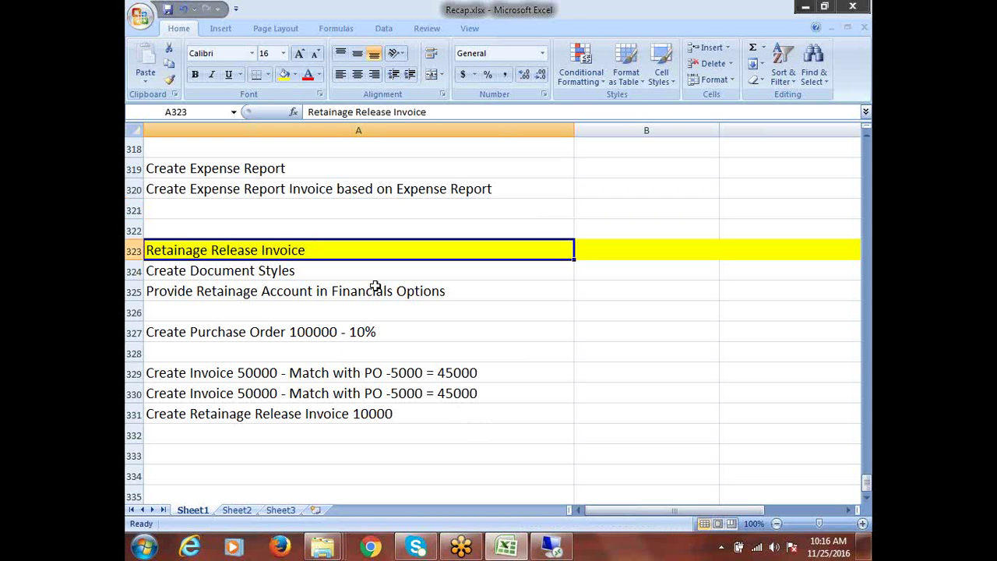
{"action": "left_click", "coordinate": [328, 332]}
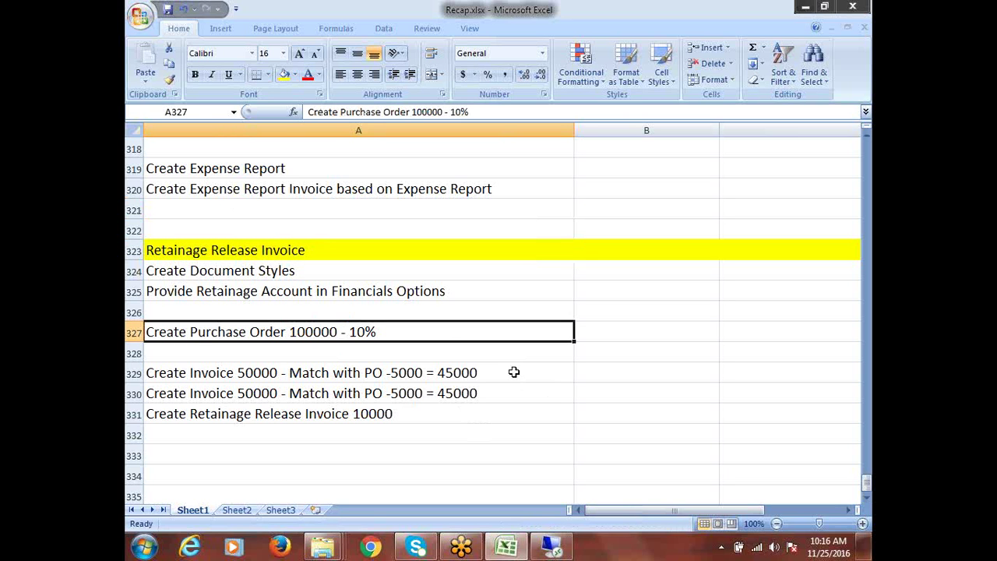
{"action": "left_click_drag", "start_coordinate": [254, 273], "coordinate": [254, 290]}
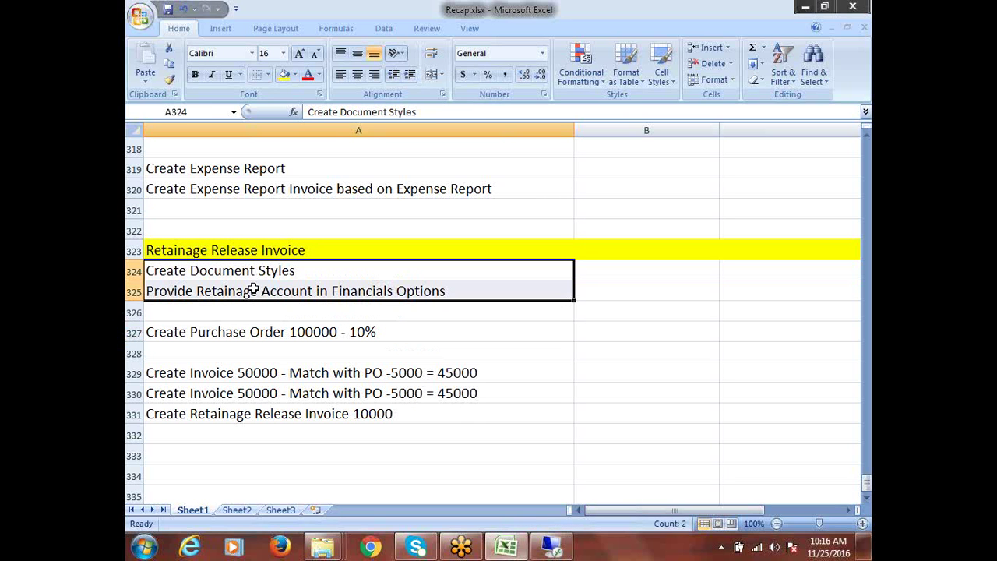
{"action": "left_click", "coordinate": [222, 272]}
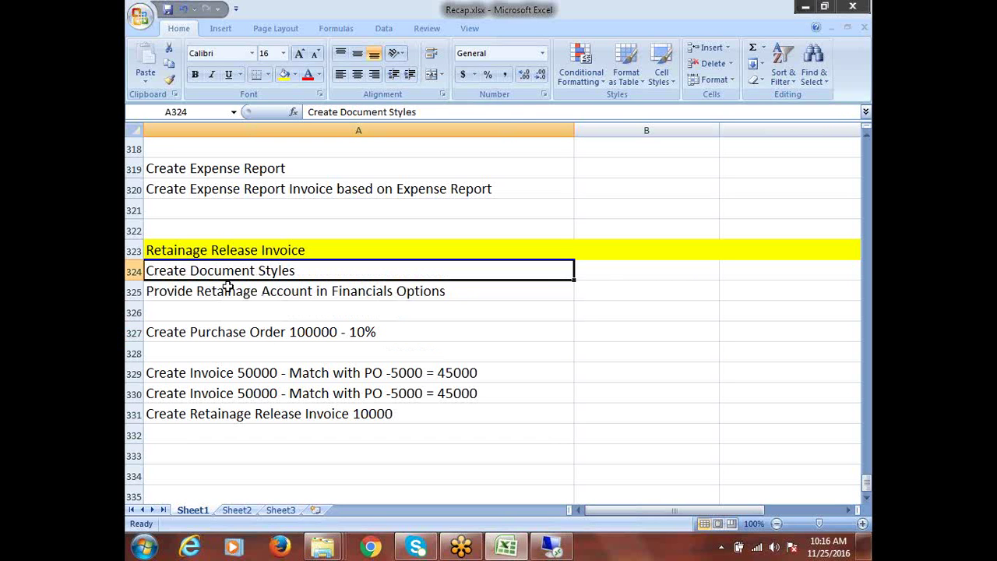
{"action": "left_click", "coordinate": [275, 295]}
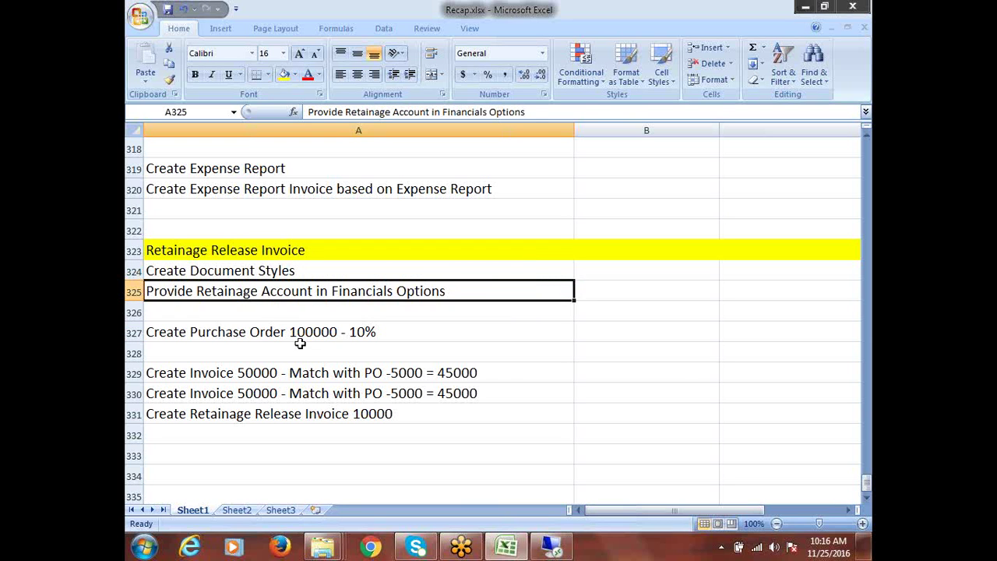
Step: Review the purchase order line, the two invoice lines, the retainage release line and the Create Document Styles item in the Recap sheet
{"action": "left_click", "coordinate": [282, 334]}
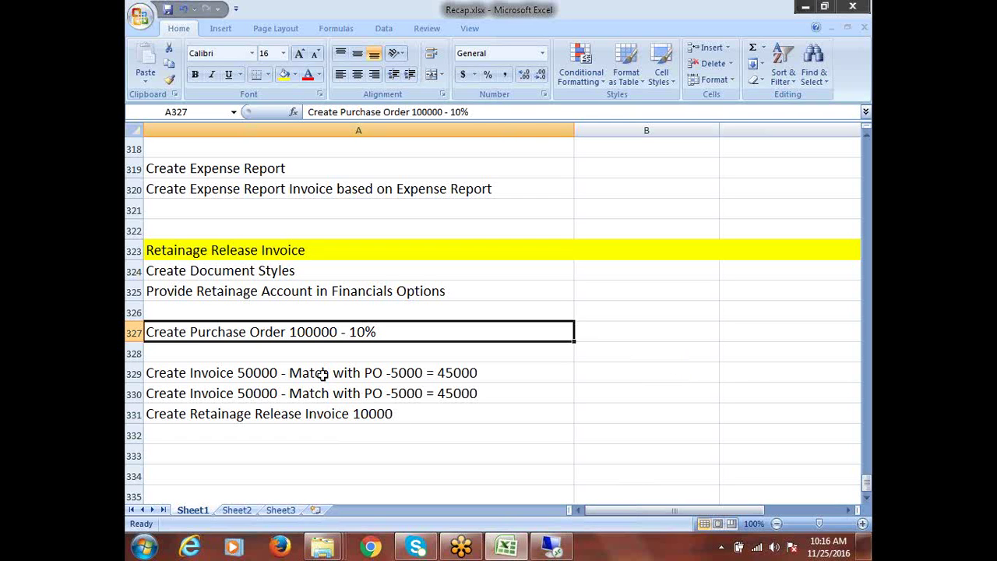
{"action": "mouse_move", "coordinate": [322, 375]}
{"action": "left_mouse_down"}
{"action": "mouse_move", "coordinate": [324, 396]}
{"action": "mouse_move", "coordinate": [302, 375]}
{"action": "left_mouse_up"}
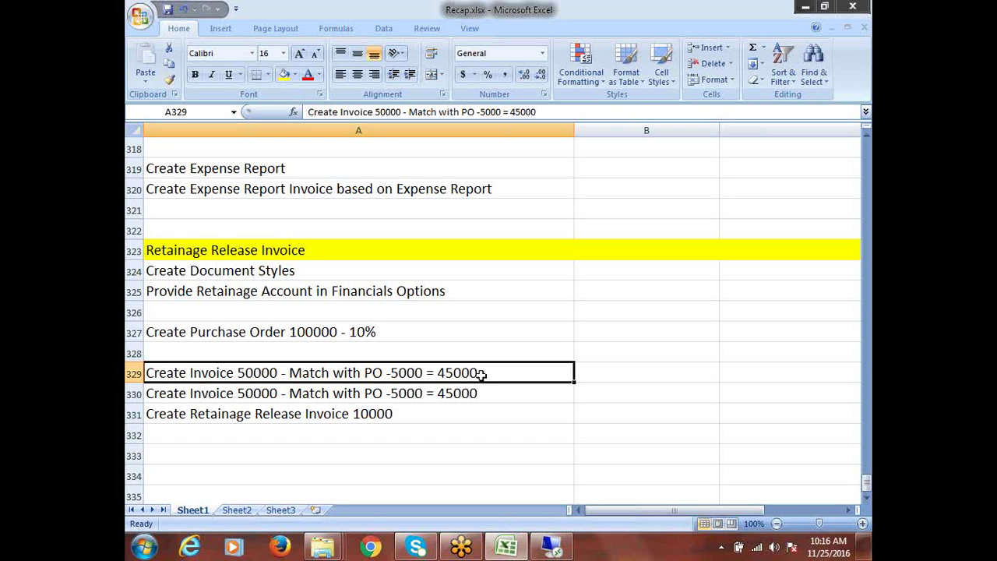
{"action": "left_click", "coordinate": [284, 394]}
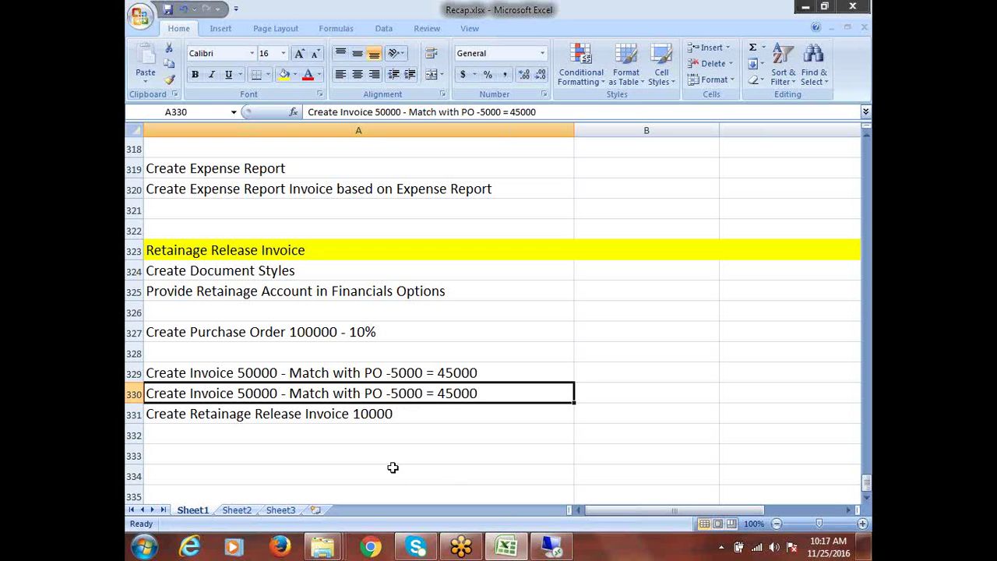
{"action": "left_click", "coordinate": [301, 421]}
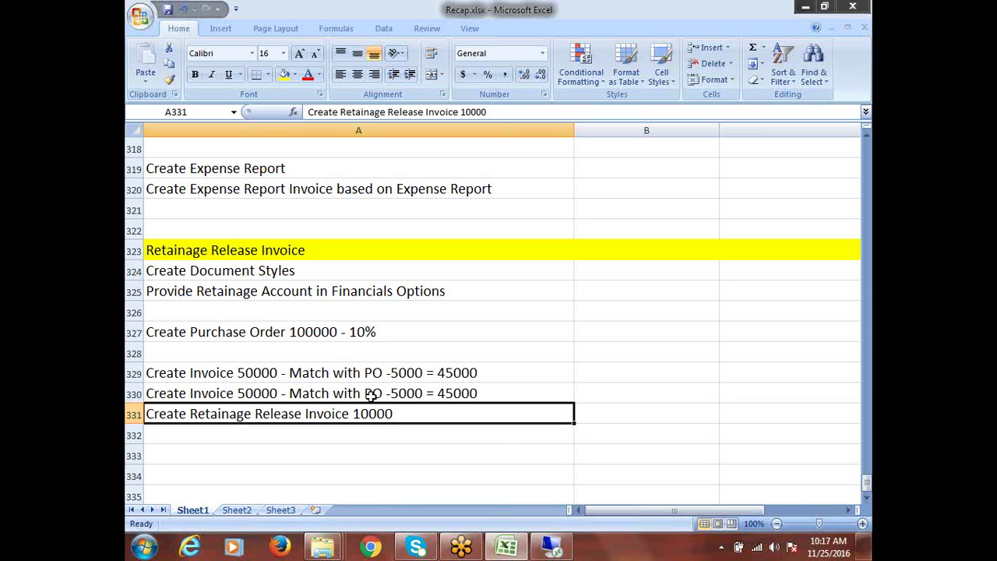
{"action": "left_click", "coordinate": [218, 270]}
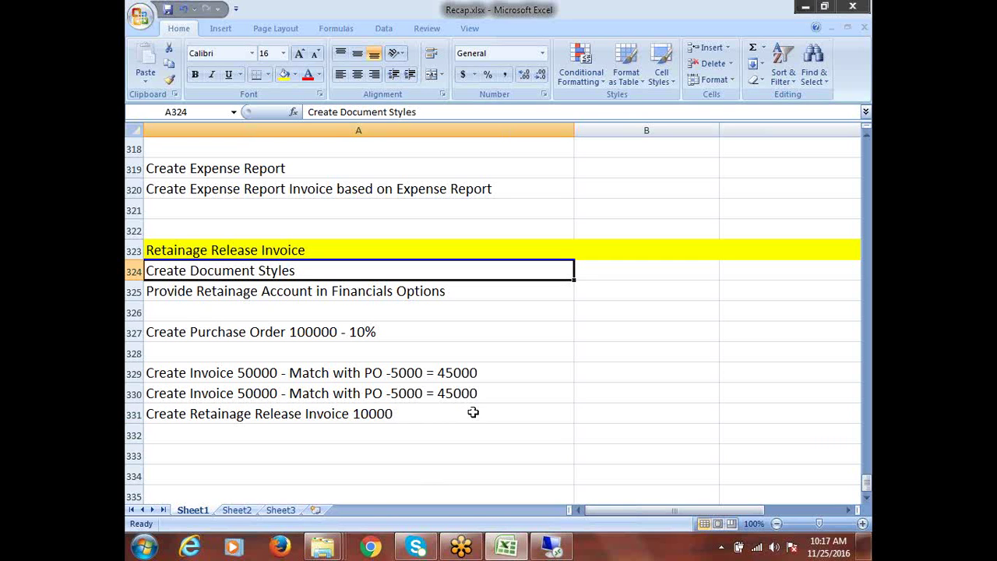
Step: Switch to Remote Desktop Connection and reconnect to the Oracle server, entering the account password
{"action": "left_click", "coordinate": [553, 548]}
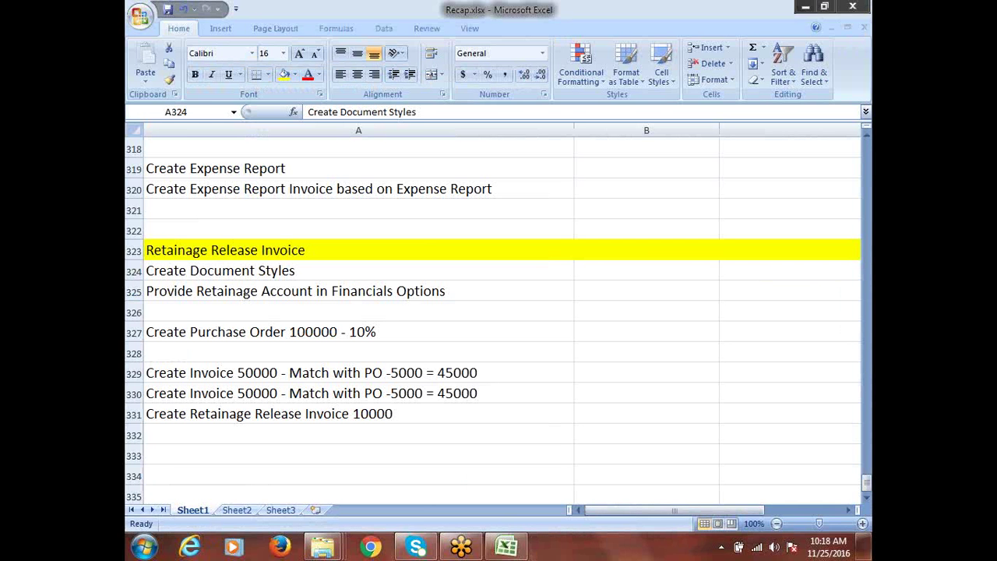
{"action": "left_click", "coordinate": [145, 545]}
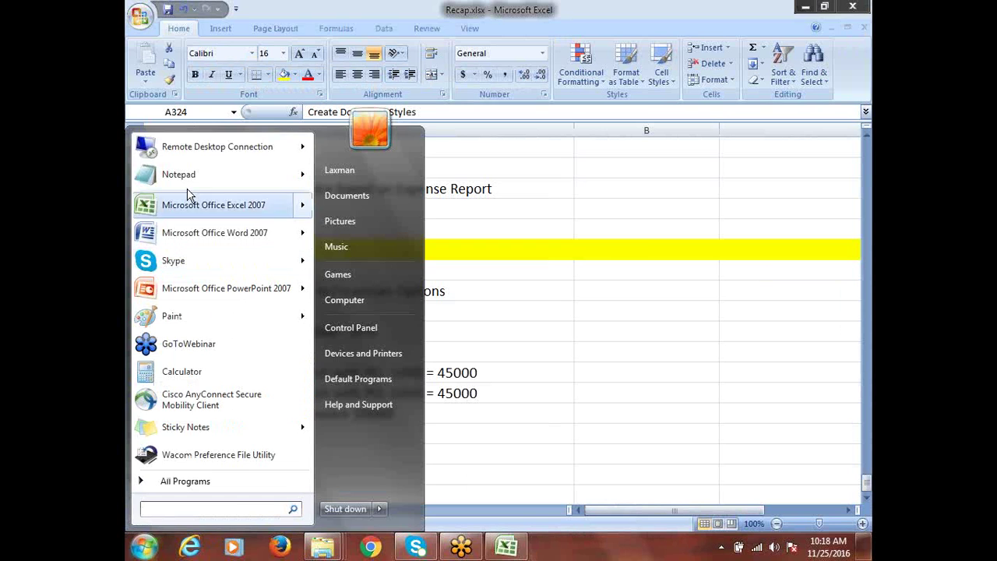
{"action": "left_click", "coordinate": [198, 159]}
{"action": "left_click", "coordinate": [564, 259]}
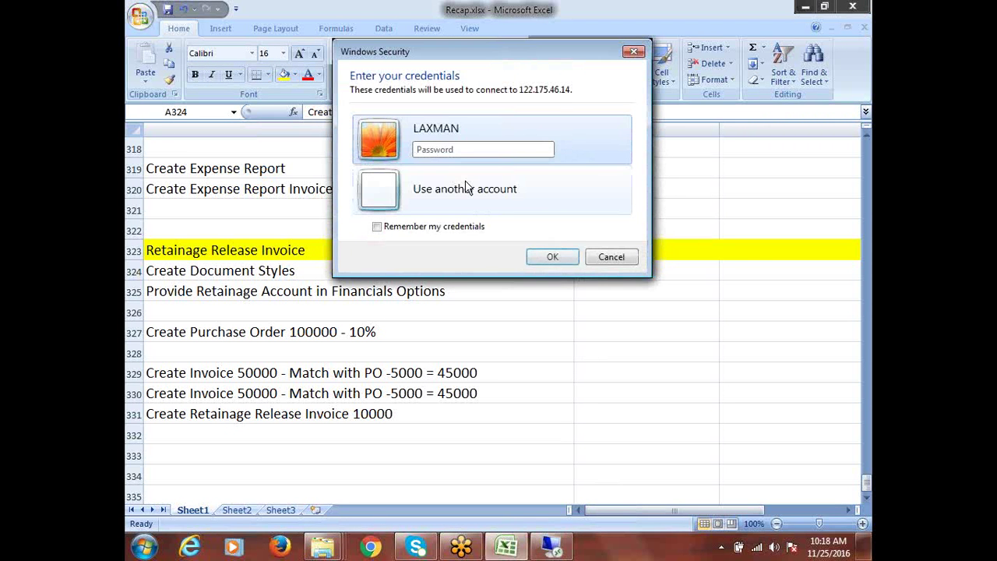
{"action": "key", "text": "Caps_Lock"}
{"action": "type", "text": "*****"}
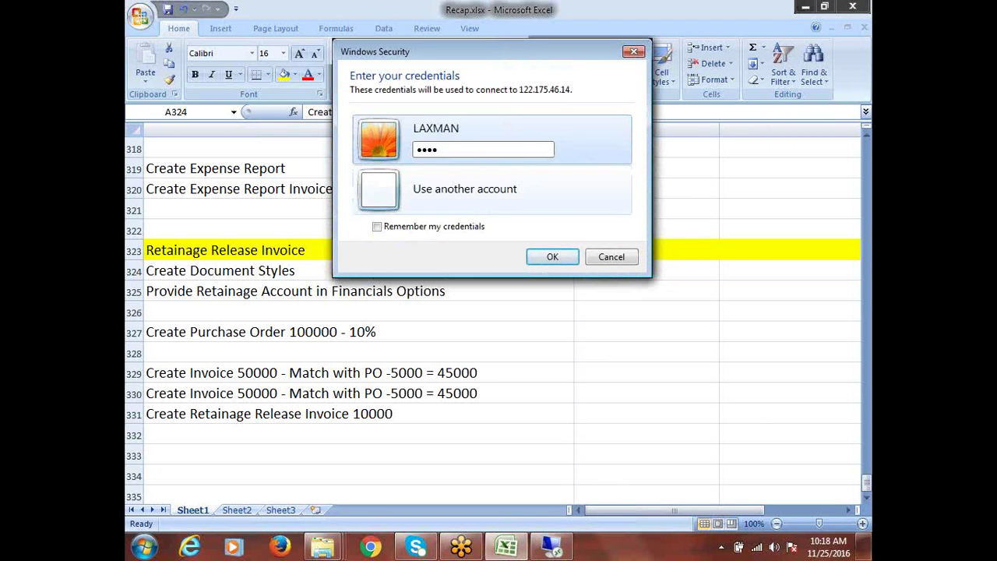
{"action": "type", "text": "**"}
{"action": "key", "text": "Return"}
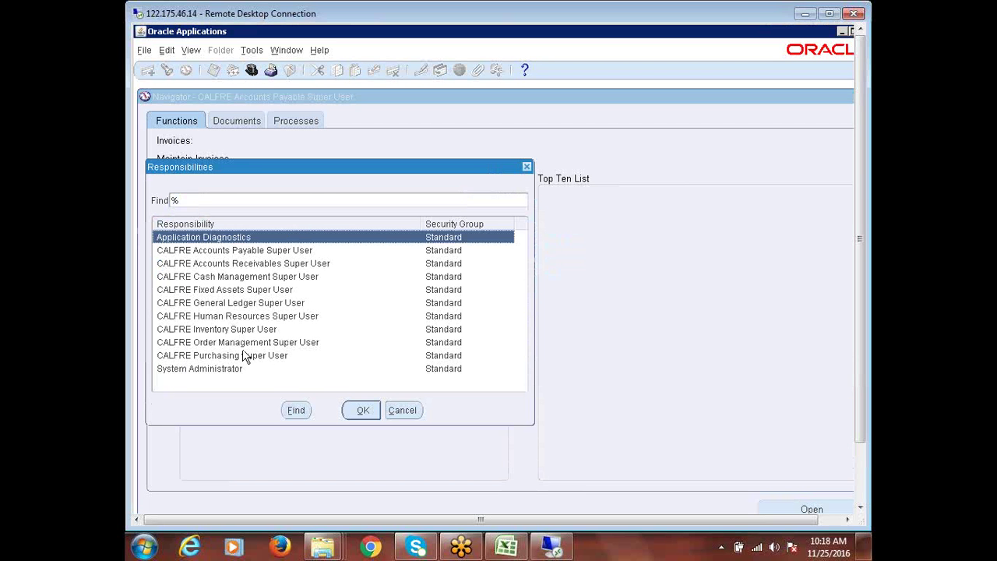
Step: Choose the CALFRE Purchasing Super User responsibility and expand its Setup functions
{"action": "left_click", "coordinate": [243, 356]}
{"action": "double_click", "coordinate": [243, 353]}
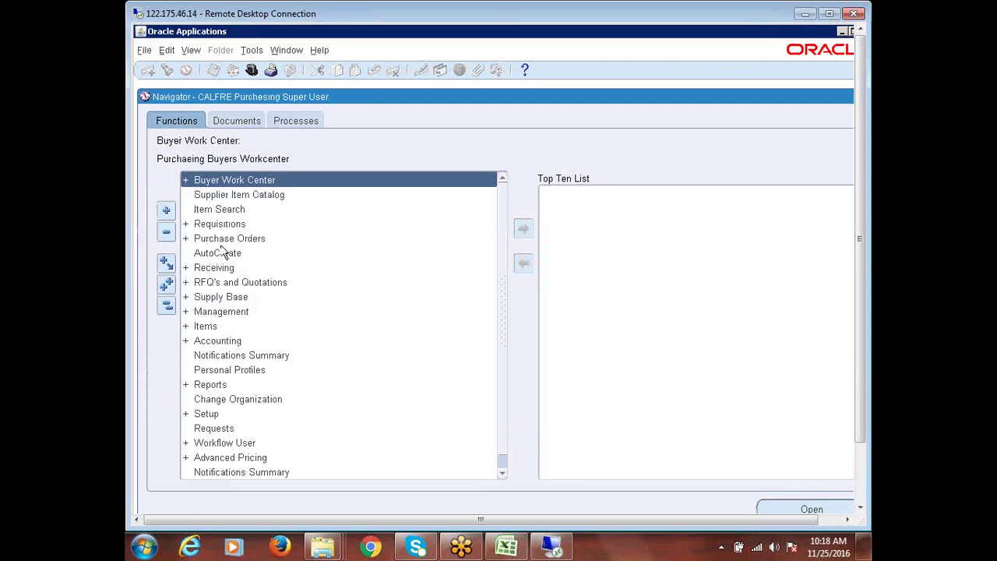
{"action": "double_click", "coordinate": [211, 414]}
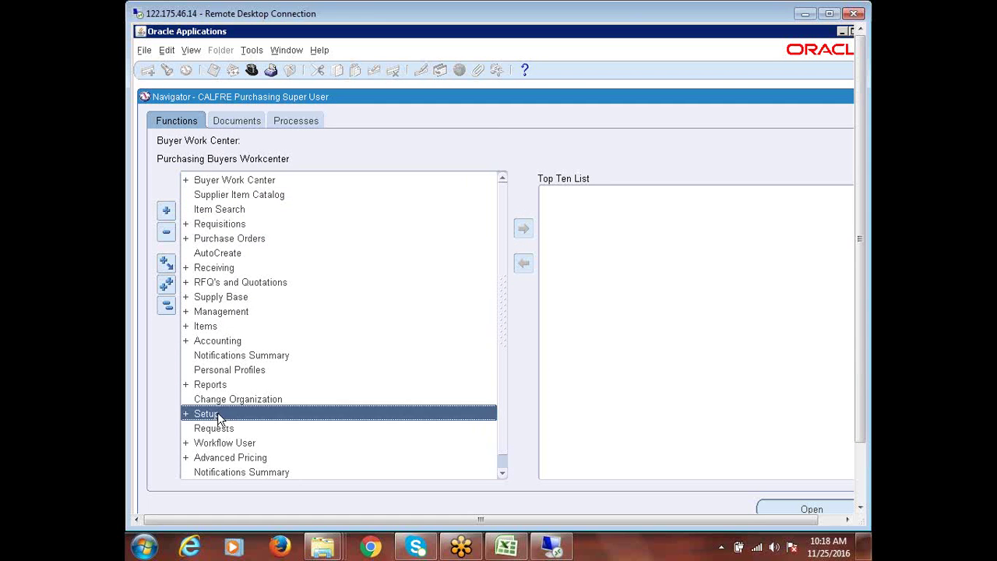
{"action": "scroll", "coordinate": [308, 366], "scroll_direction": "down", "scroll_amount": 2}
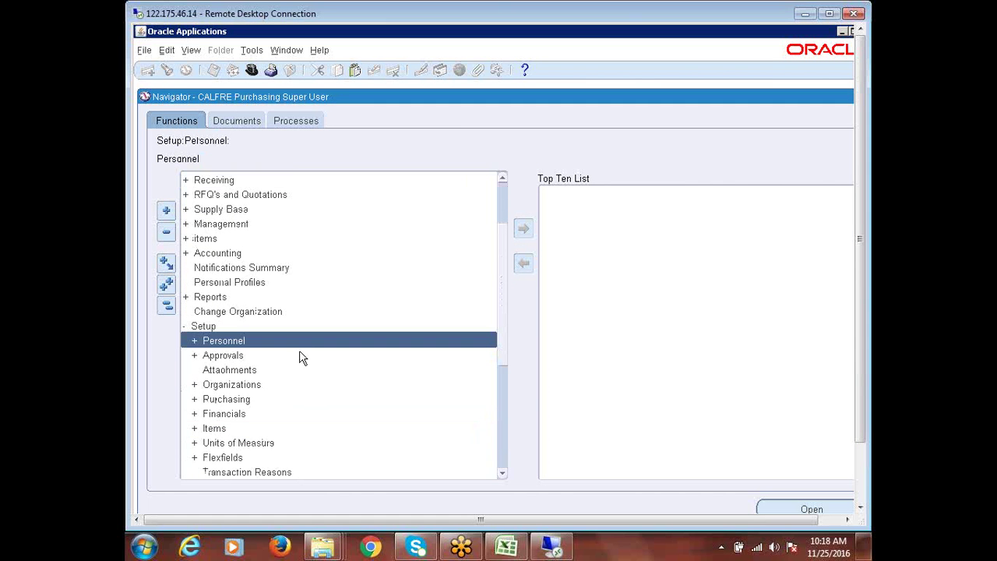
{"action": "scroll", "coordinate": [270, 441], "scroll_direction": "down", "scroll_amount": 1}
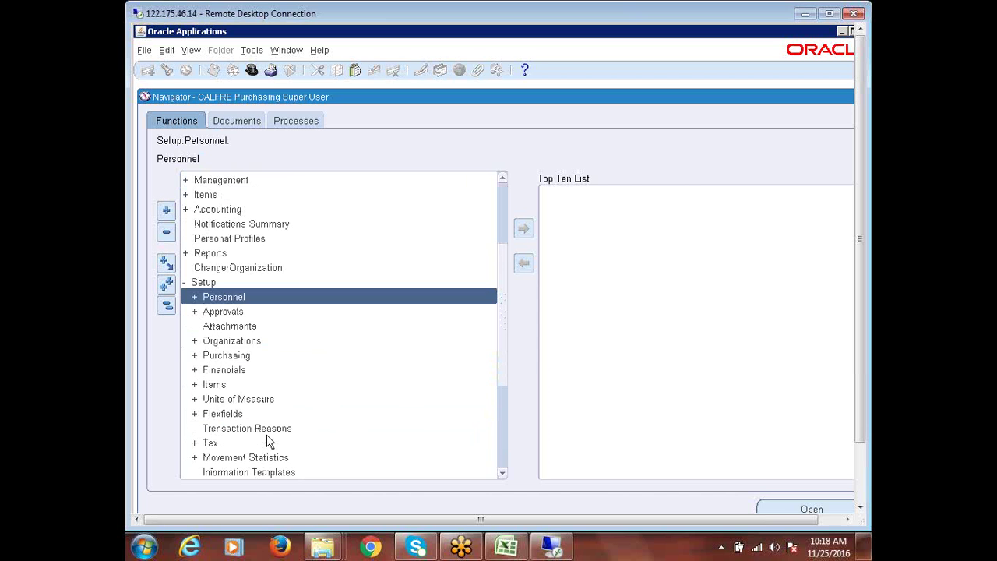
Step: Open Document Styles from the Purchasing functions under Setup
{"action": "left_click", "coordinate": [227, 357]}
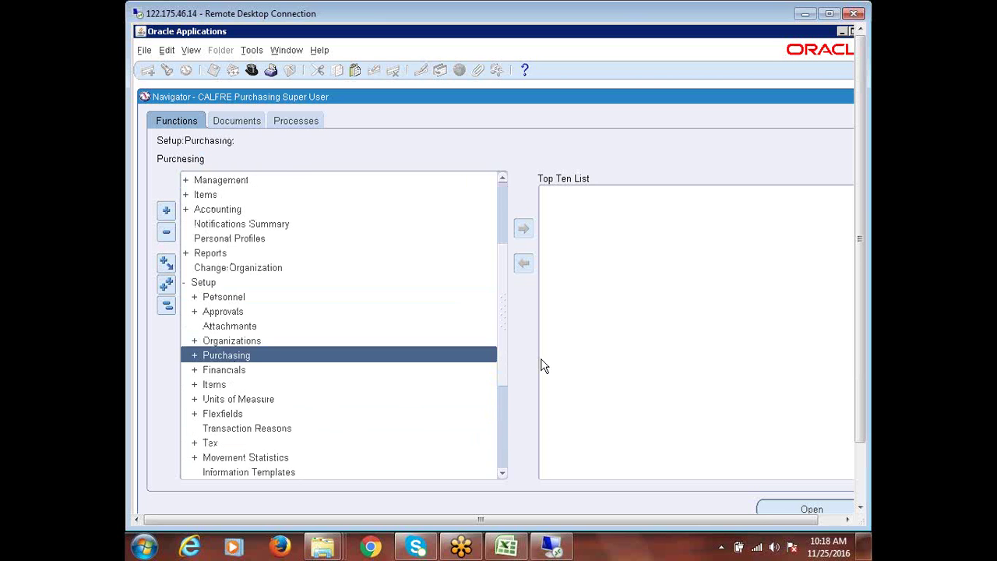
{"action": "key", "text": "Right"}
{"action": "scroll", "coordinate": [452, 343], "scroll_direction": "down", "scroll_amount": 2}
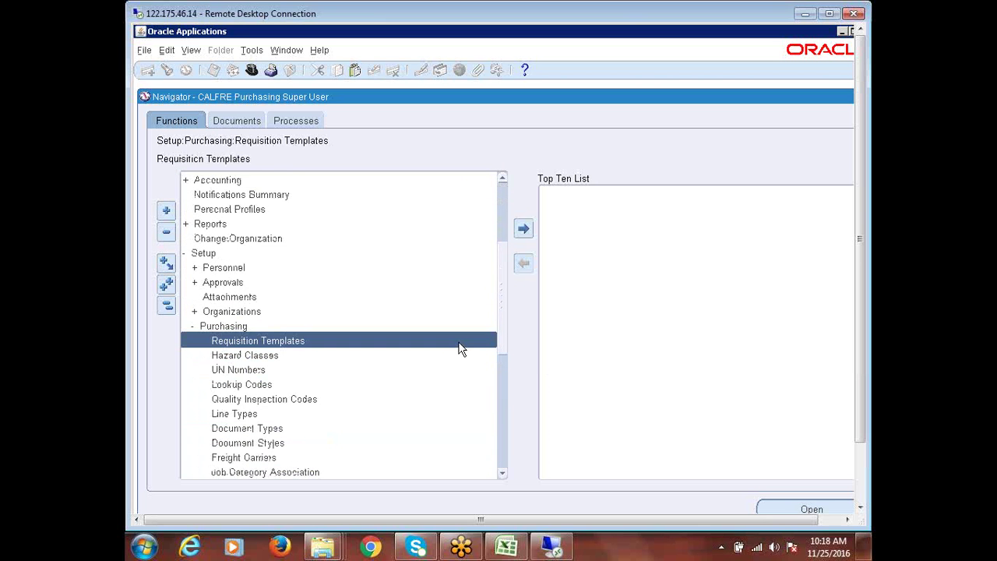
{"action": "left_click", "coordinate": [254, 443]}
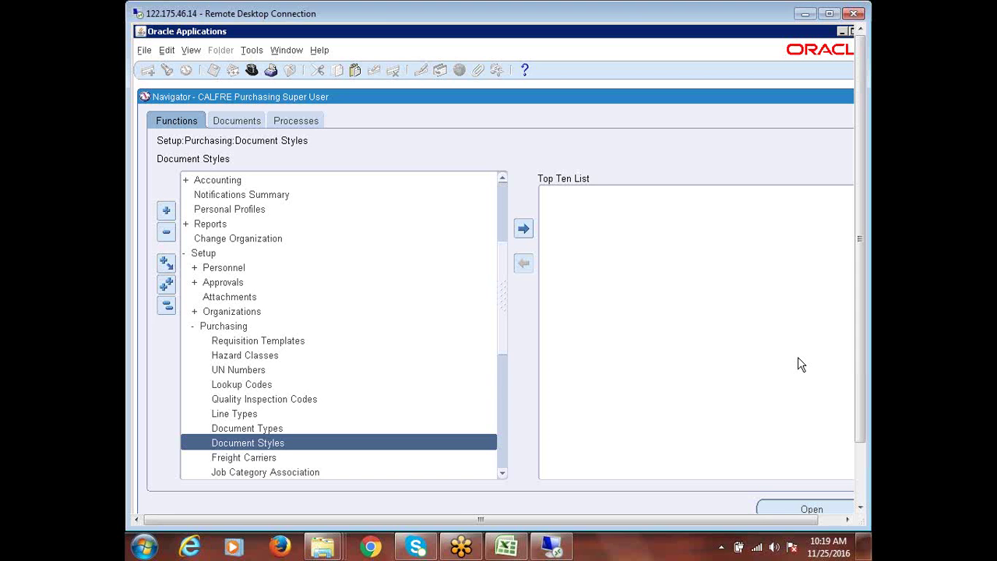
{"action": "scroll", "coordinate": [503, 300], "scroll_direction": "down", "scroll_amount": 1}
{"action": "scroll", "coordinate": [503, 300], "scroll_direction": "down", "scroll_amount": 1}
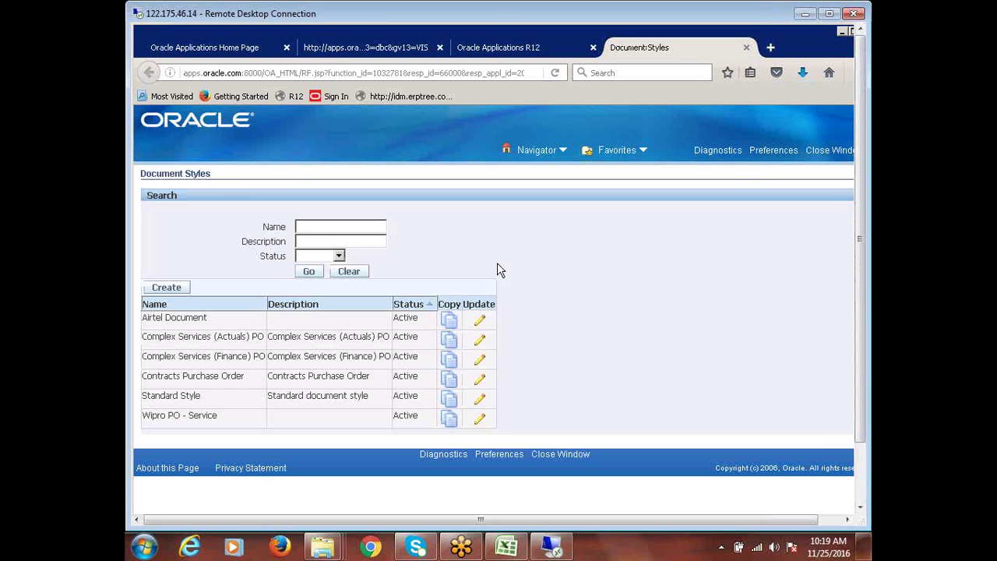
Step: Start a new document style and name it CALFRE Standard PO
{"action": "left_click", "coordinate": [167, 287]}
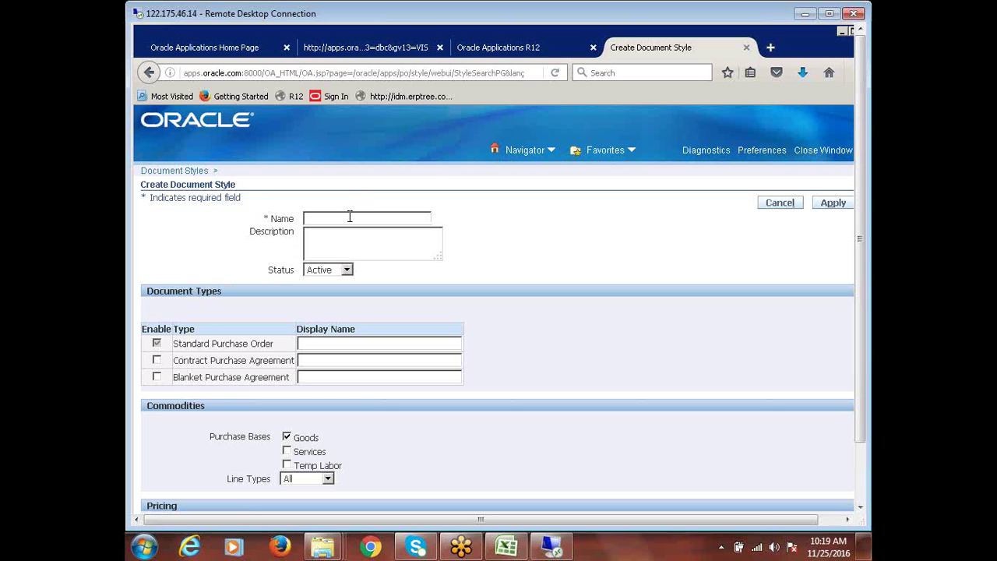
{"action": "type", "text": "CALFREID"}
{"action": "key", "text": "BackSpace"}
{"action": "type", "text": "s"}
{"action": "key", "text": "BackSpace"}
{"action": "type", "text": "Standard PO"}
Step: Copy the style name into the Standard Purchase Order display name and set the purchase bases to Services instead of Goods
{"action": "triple_click", "coordinate": [373, 220]}
{"action": "key", "text": "ctrl+c"}
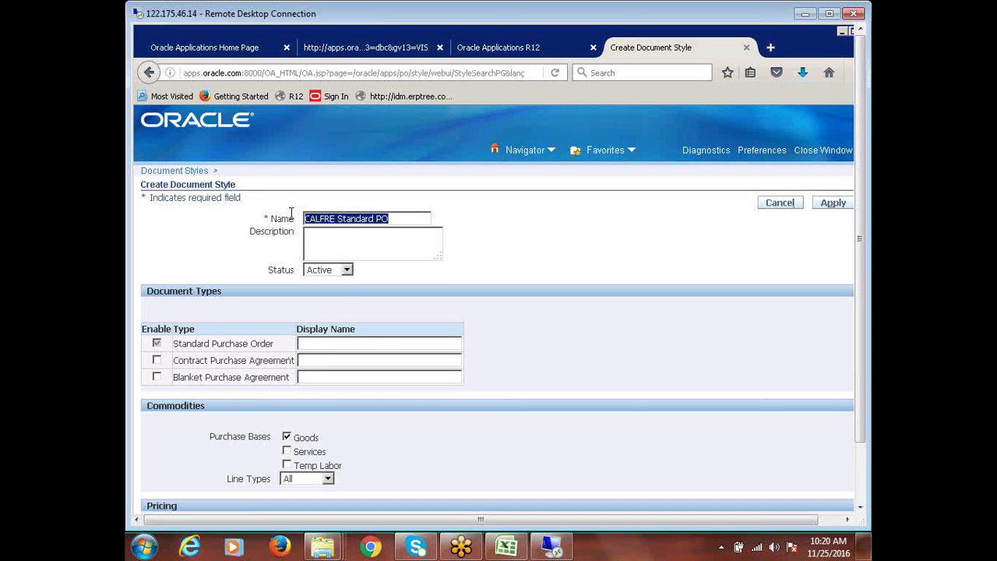
{"action": "left_click", "coordinate": [326, 342]}
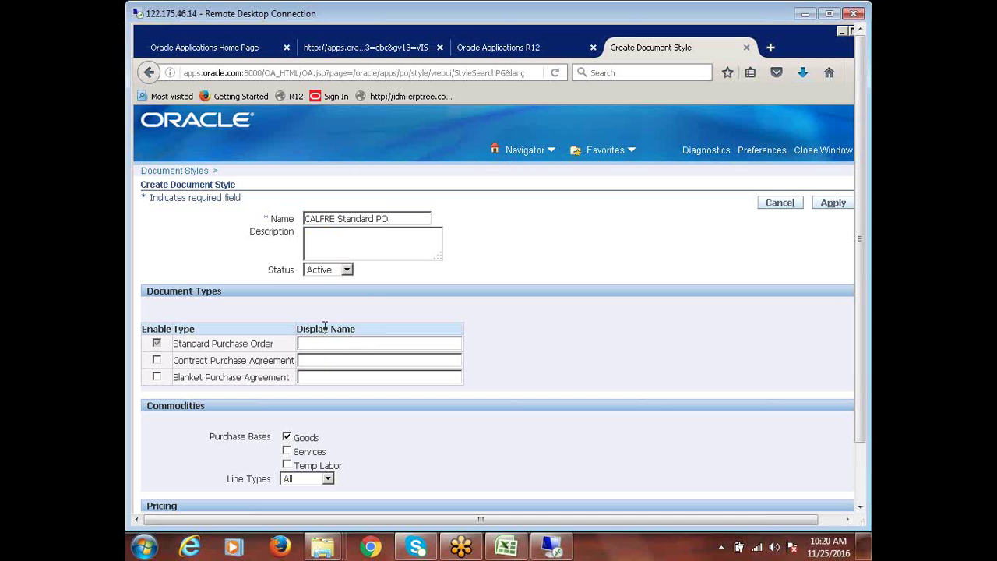
{"action": "key", "text": "ctrl+v"}
{"action": "scroll", "coordinate": [644, 312], "scroll_direction": "down", "scroll_amount": 2}
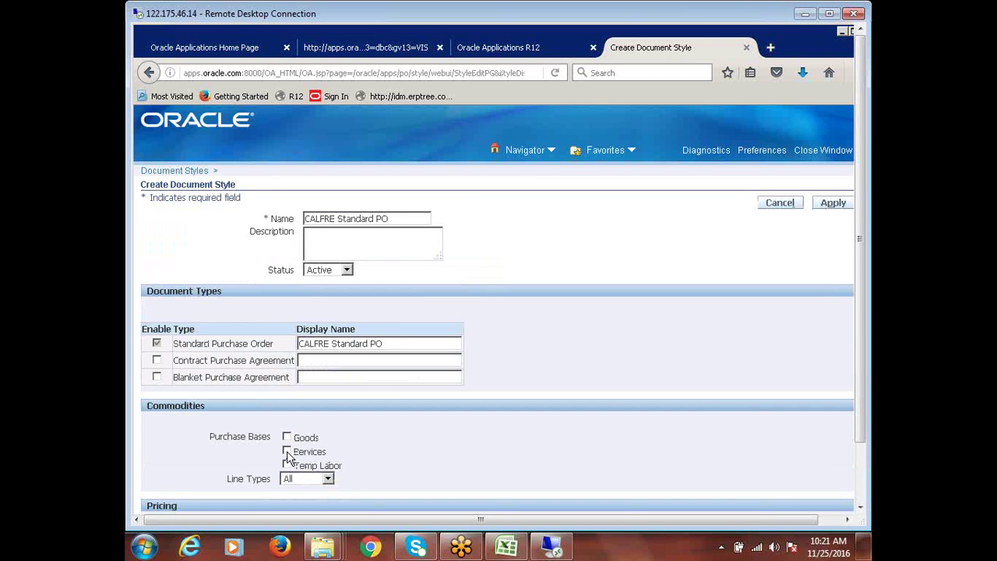
{"action": "left_click", "coordinate": [287, 451]}
Step: Enable Retainage and Progress Payments under Complex Payments, with Rate and Lump Sum as the pay items
{"action": "scroll", "coordinate": [621, 370], "scroll_direction": "down", "scroll_amount": 1}
{"action": "scroll", "coordinate": [621, 369], "scroll_direction": "down", "scroll_amount": 2}
{"action": "scroll", "coordinate": [457, 401], "scroll_direction": "down", "scroll_amount": 3}
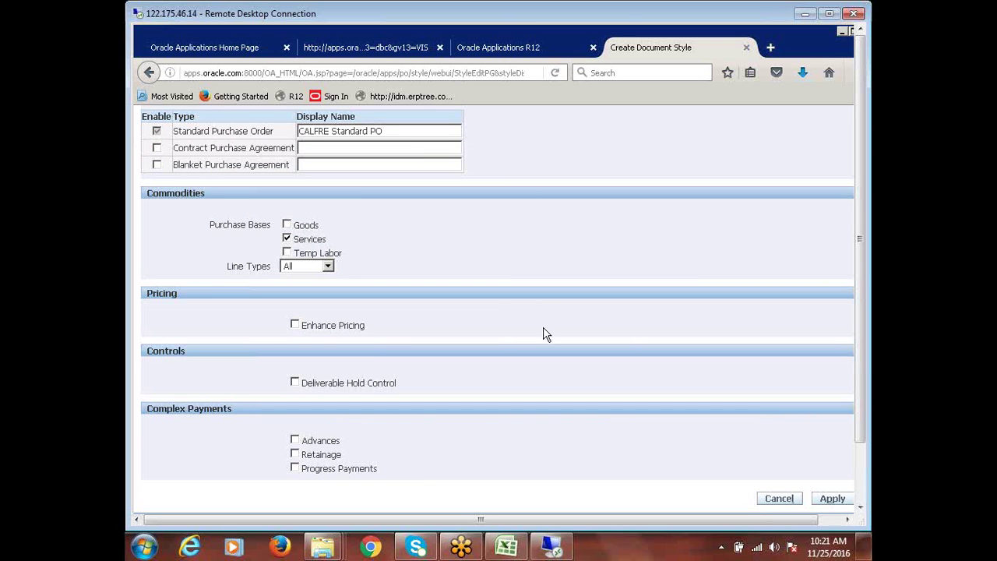
{"action": "left_click", "coordinate": [295, 454]}
{"action": "scroll", "coordinate": [577, 439], "scroll_direction": "down", "scroll_amount": 7}
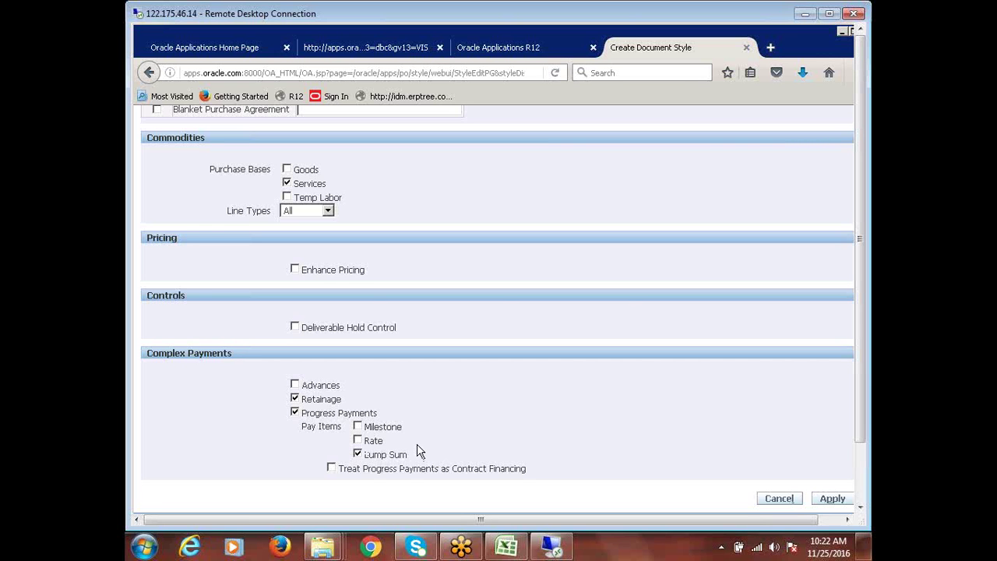
{"action": "left_click", "coordinate": [358, 441]}
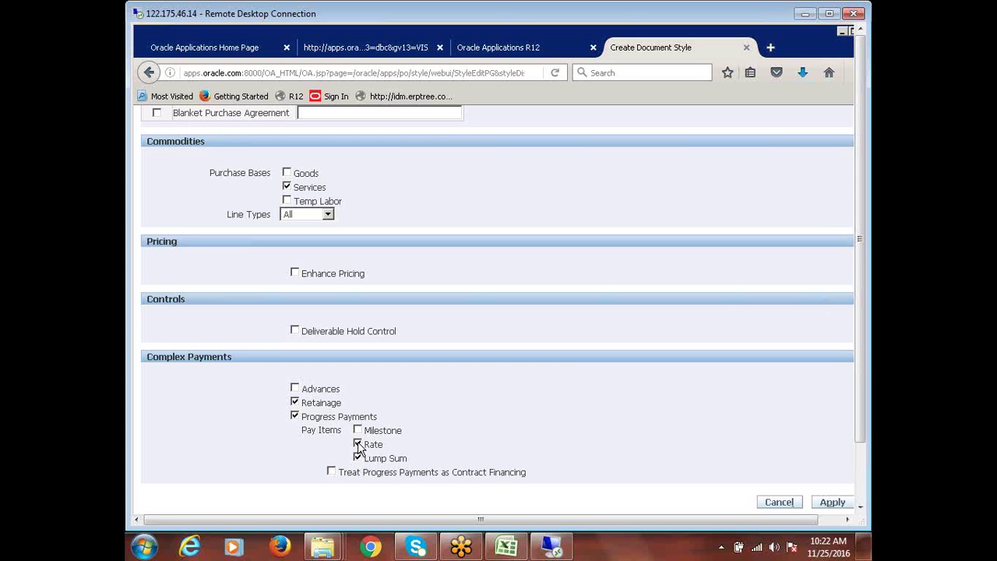
{"action": "left_click", "coordinate": [357, 457]}
{"action": "left_click", "coordinate": [358, 459]}
Step: Apply the new document style to save it
{"action": "left_click", "coordinate": [832, 505]}
{"action": "left_click_drag", "start_coordinate": [783, 528], "coordinate": [811, 534]}
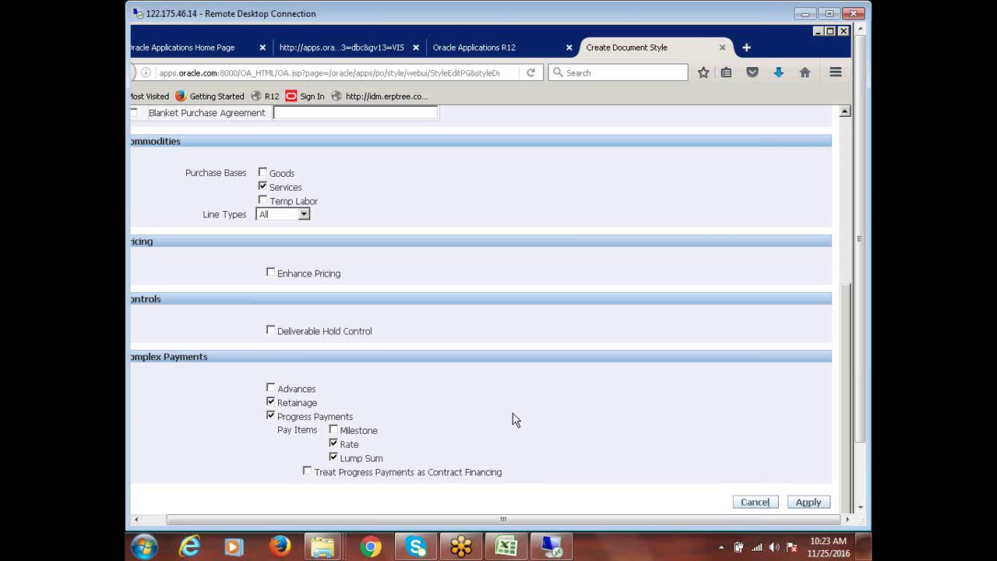
{"action": "left_click", "coordinate": [810, 503]}
{"action": "left_click", "coordinate": [810, 502]}
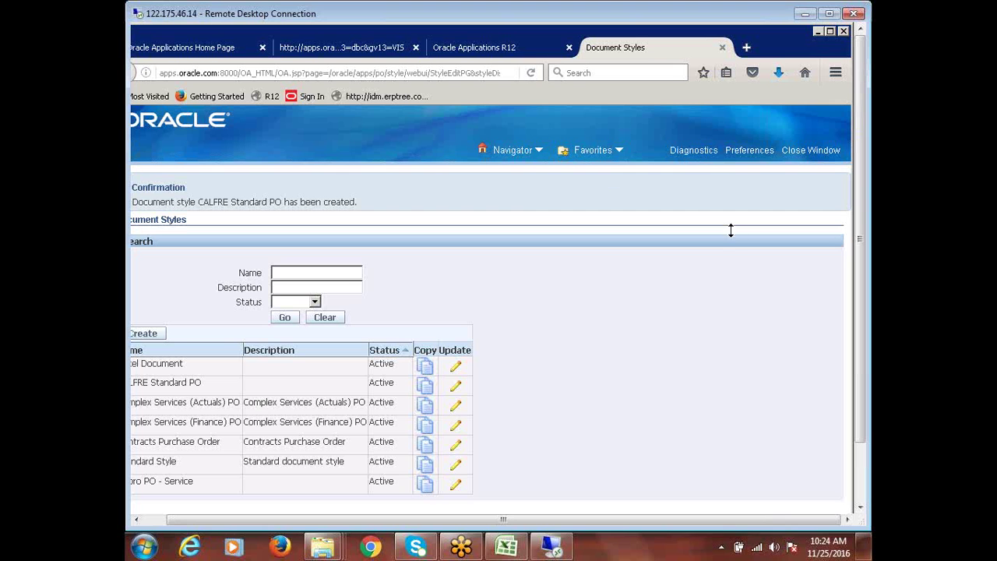
Step: Glance at the Recap workbook, return to the remote desktop session and show it full screen
{"action": "left_click", "coordinate": [804, 14]}
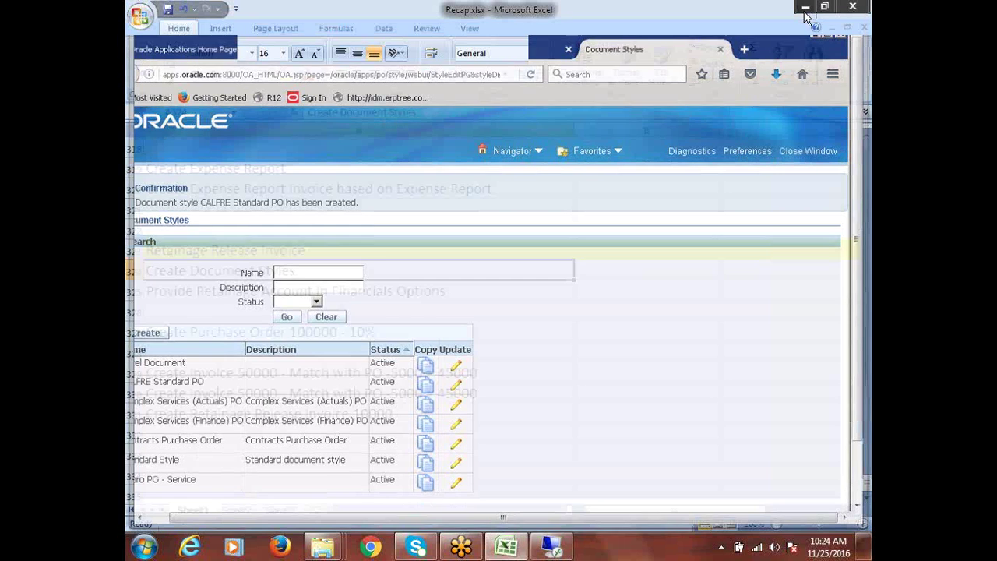
{"action": "left_click", "coordinate": [567, 554]}
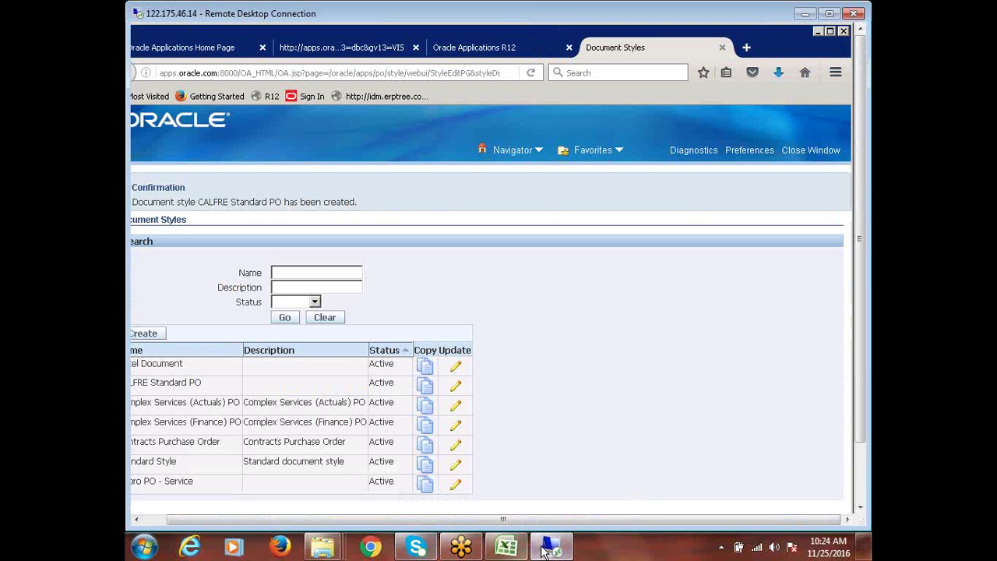
{"action": "left_click", "coordinate": [828, 13]}
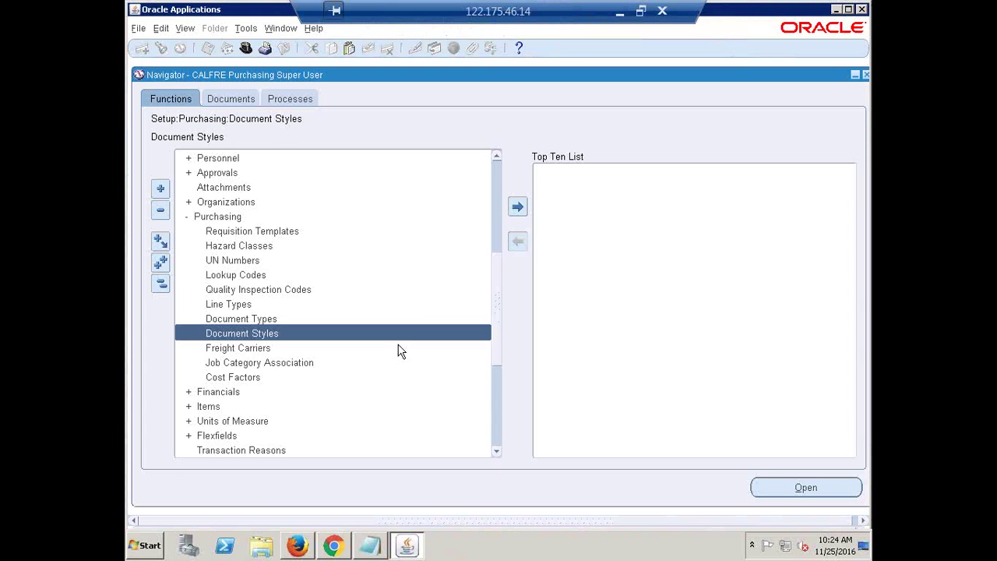
Step: Collapse the function tree and open Financial Options under Setup > Organizations
{"action": "left_click", "coordinate": [159, 287]}
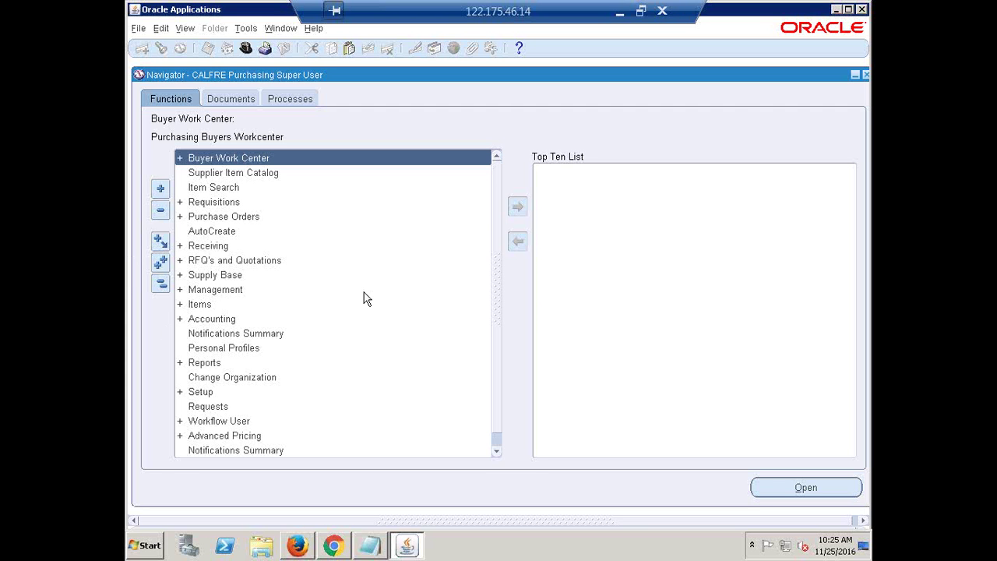
{"action": "scroll", "coordinate": [366, 299], "scroll_direction": "down", "scroll_amount": 1}
{"action": "scroll", "coordinate": [366, 300], "scroll_direction": "up", "scroll_amount": 1}
{"action": "double_click", "coordinate": [209, 393]}
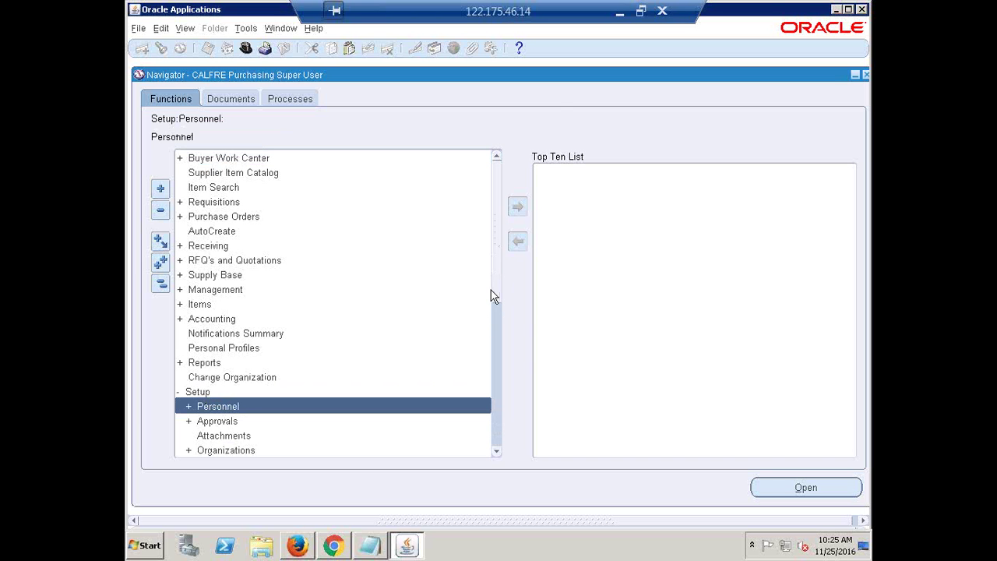
{"action": "scroll", "coordinate": [487, 292], "scroll_direction": "down", "scroll_amount": 3}
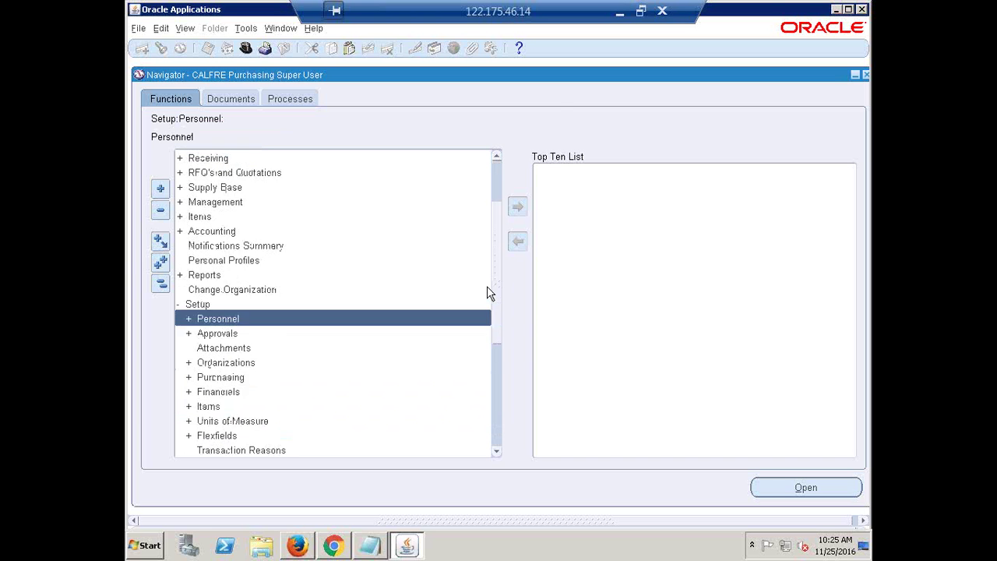
{"action": "double_click", "coordinate": [220, 320]}
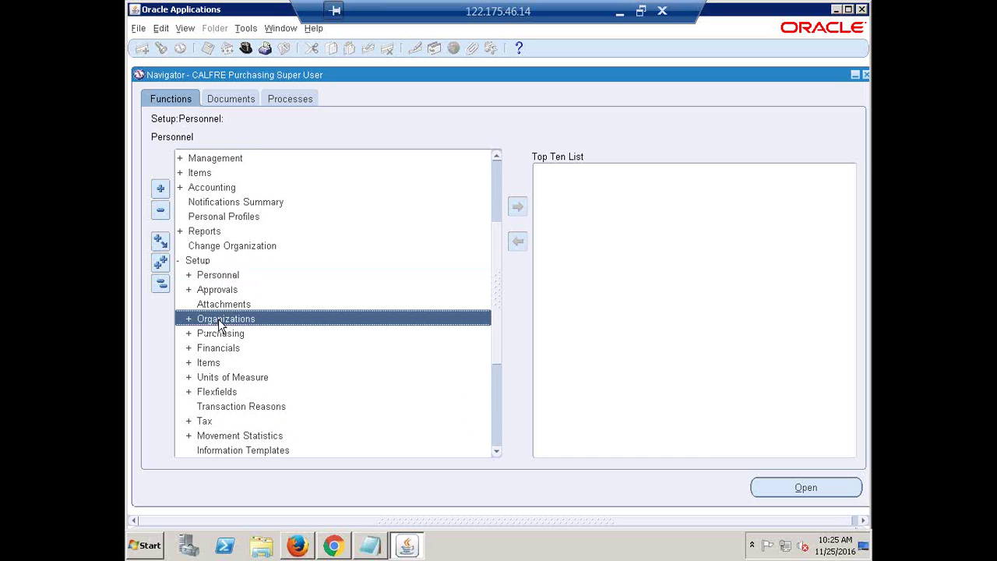
{"action": "scroll", "coordinate": [409, 397], "scroll_direction": "down", "scroll_amount": 1}
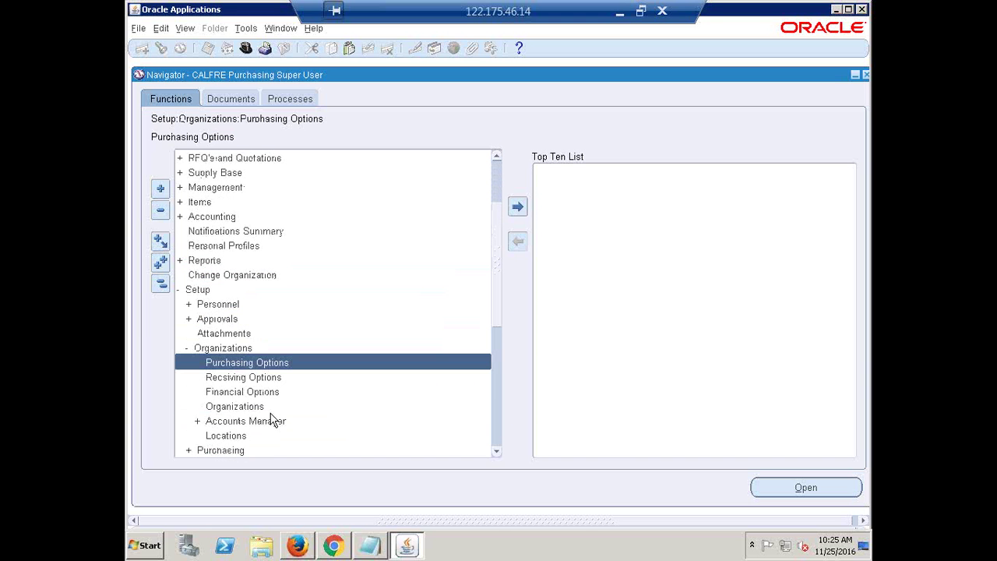
{"action": "left_click", "coordinate": [242, 393]}
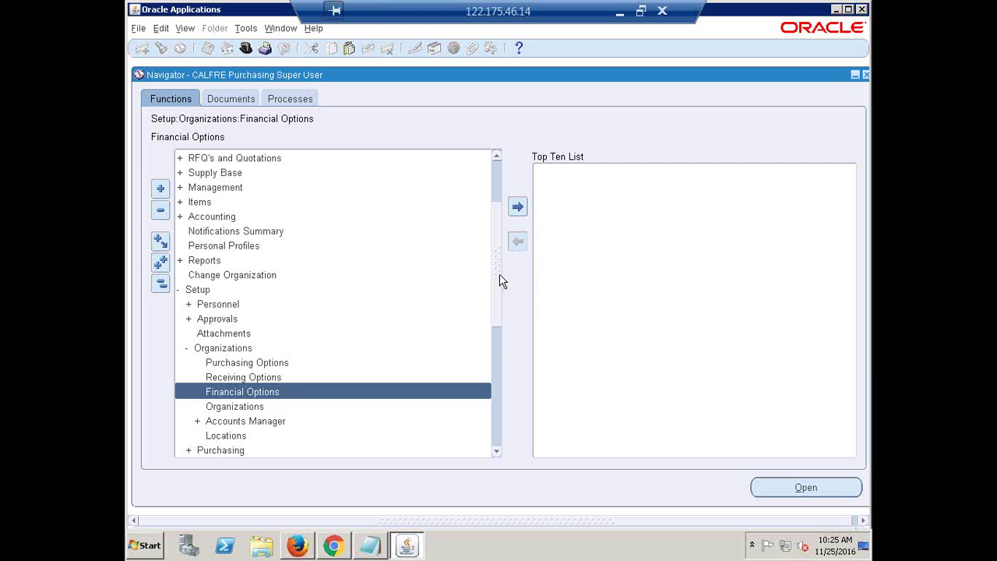
{"action": "scroll", "coordinate": [501, 281], "scroll_direction": "down", "scroll_amount": 2}
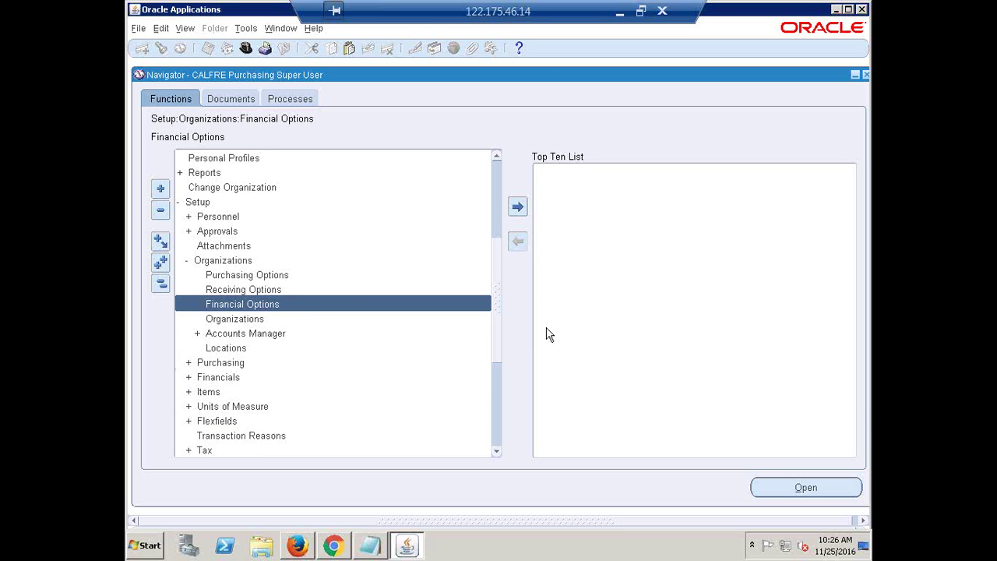
{"action": "double_click", "coordinate": [262, 304]}
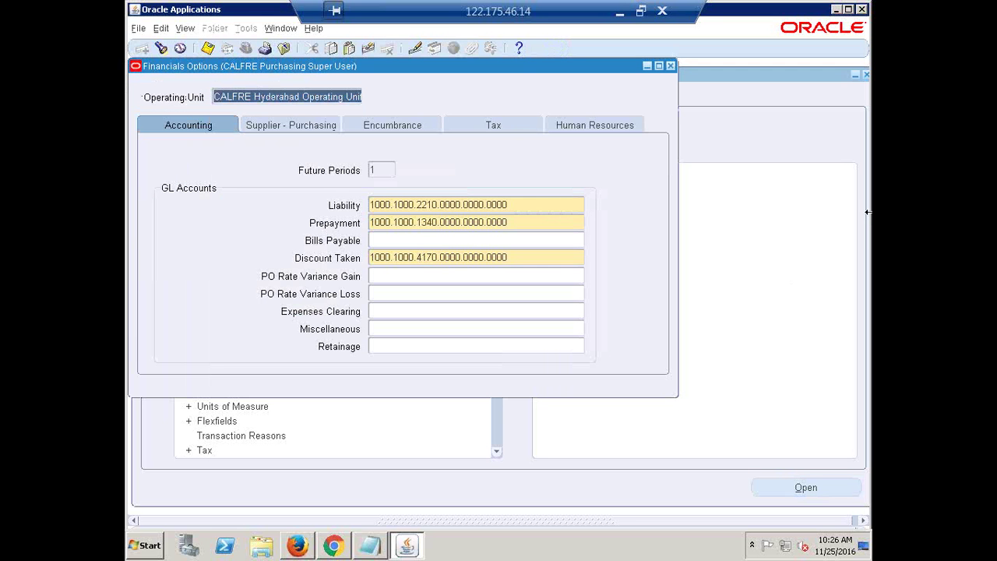
Step: Search the Retainage account values for %RETAIN%, assign 5555 Retainage with the default remaining segments, and close the Financials Options
{"action": "left_click", "coordinate": [387, 347]}
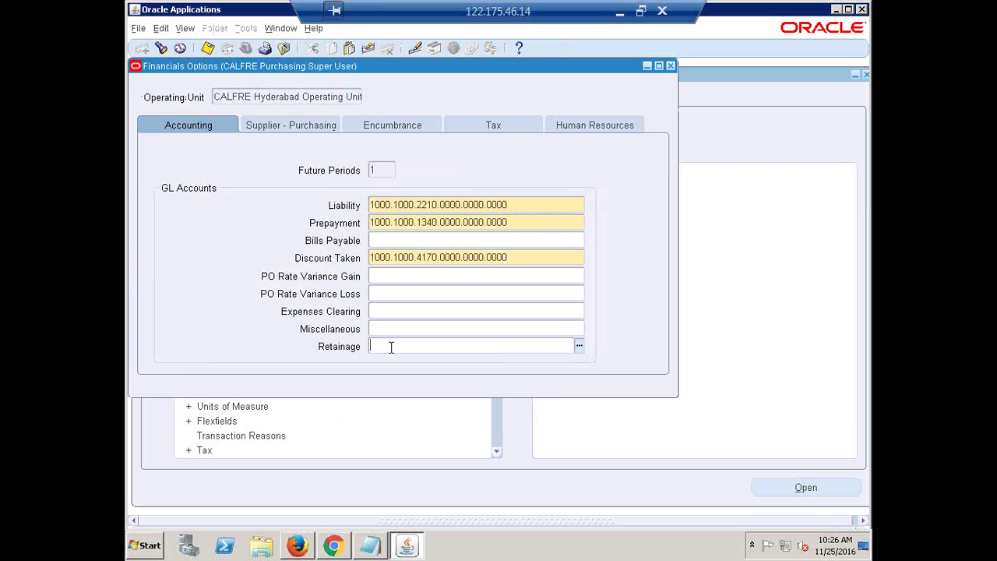
{"action": "left_click", "coordinate": [579, 347]}
{"action": "left_click", "coordinate": [578, 347]}
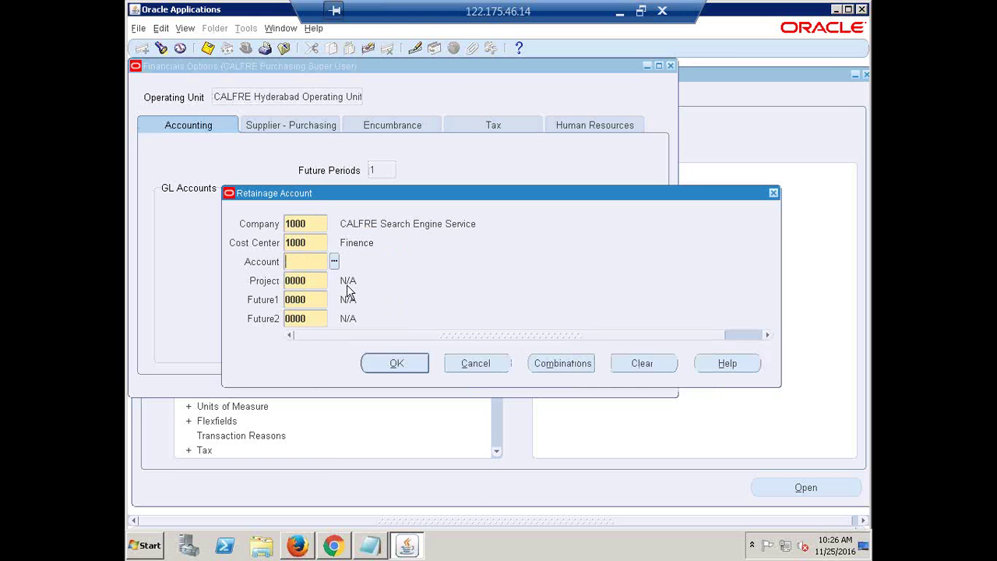
{"action": "left_click", "coordinate": [334, 263]}
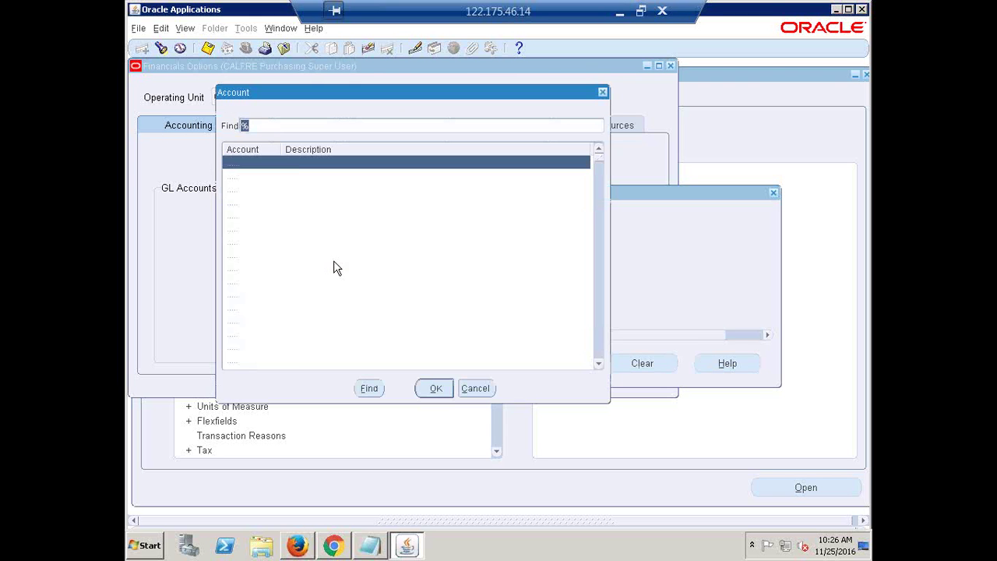
{"action": "left_click", "coordinate": [308, 127]}
{"action": "type", "text": "RETAIN"}
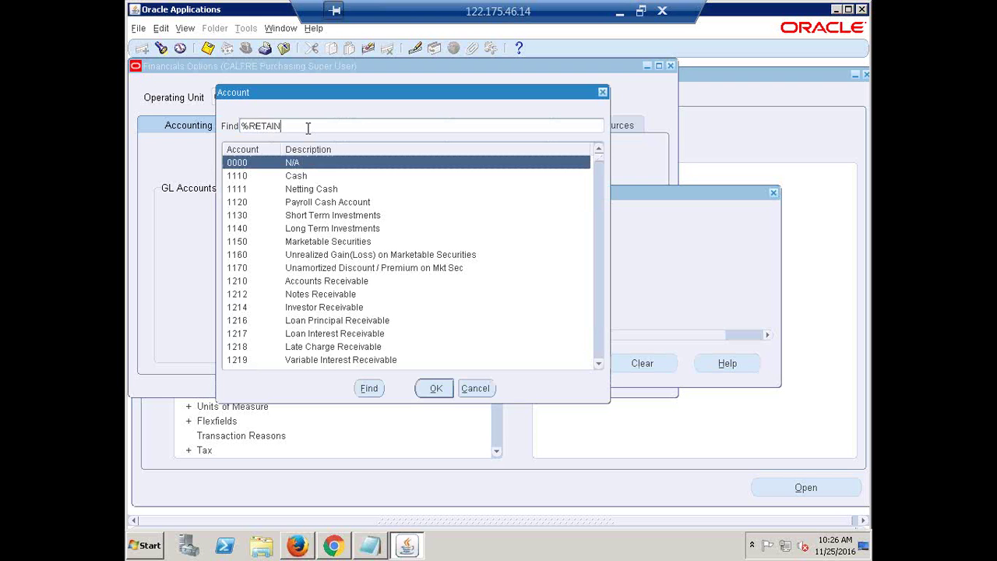
{"action": "type", "text": "%"}
{"action": "key", "text": "Return"}
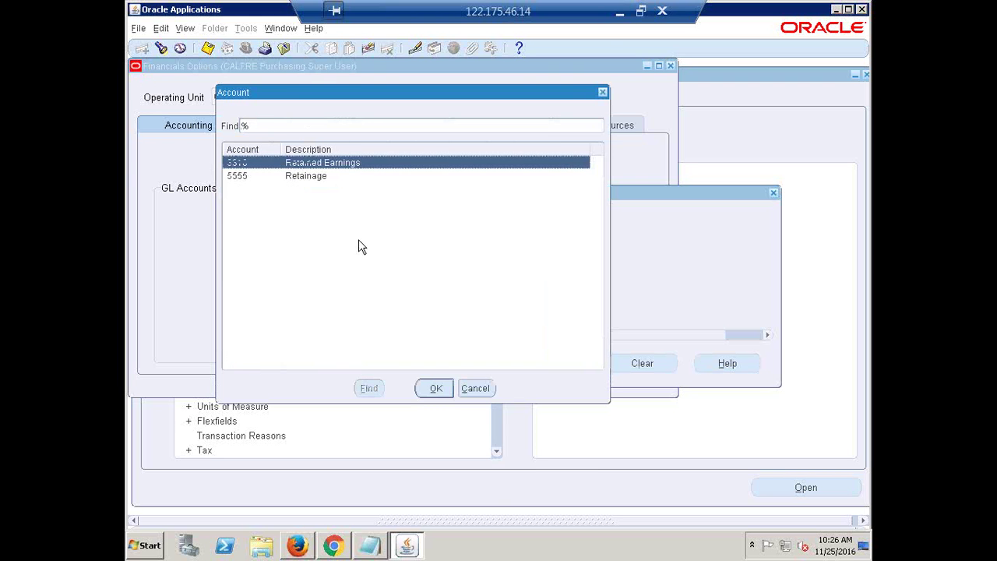
{"action": "left_click", "coordinate": [308, 176]}
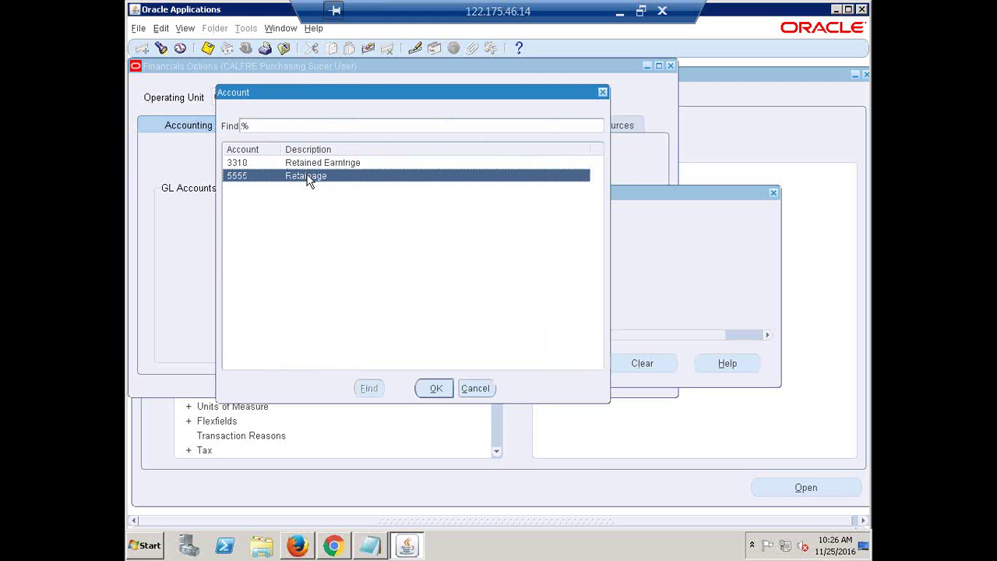
{"action": "left_click", "coordinate": [436, 388]}
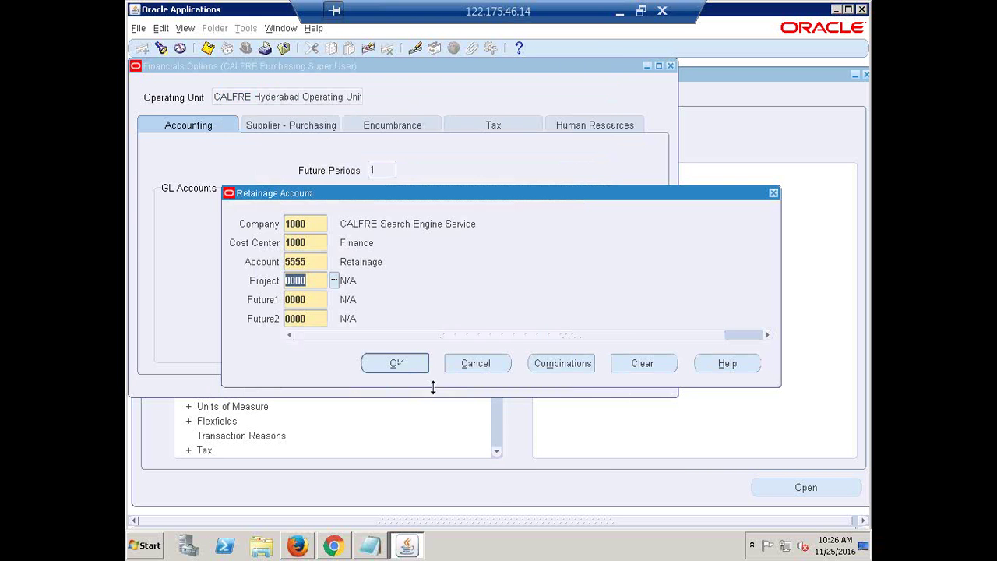
{"action": "left_click", "coordinate": [392, 364]}
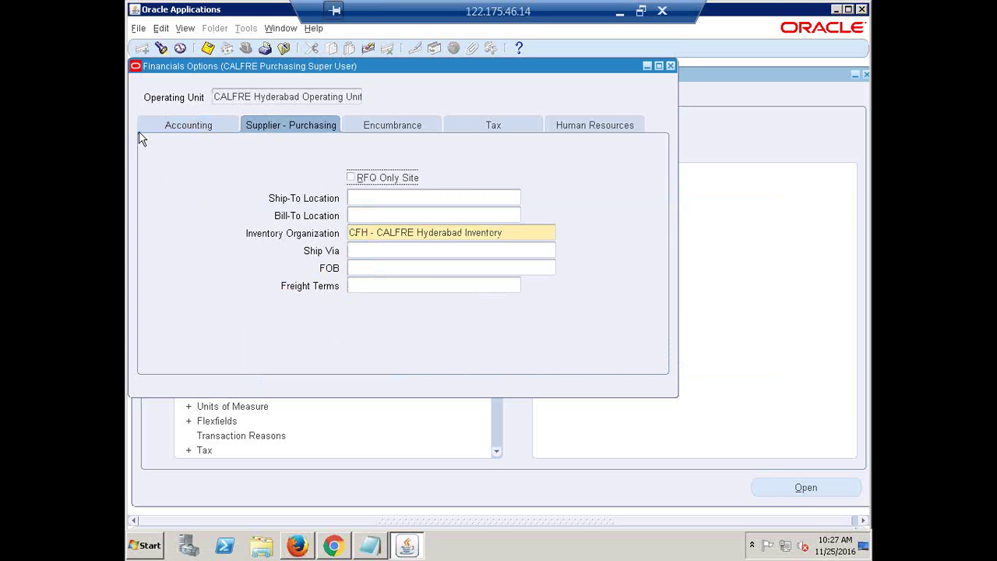
{"action": "left_click", "coordinate": [177, 126]}
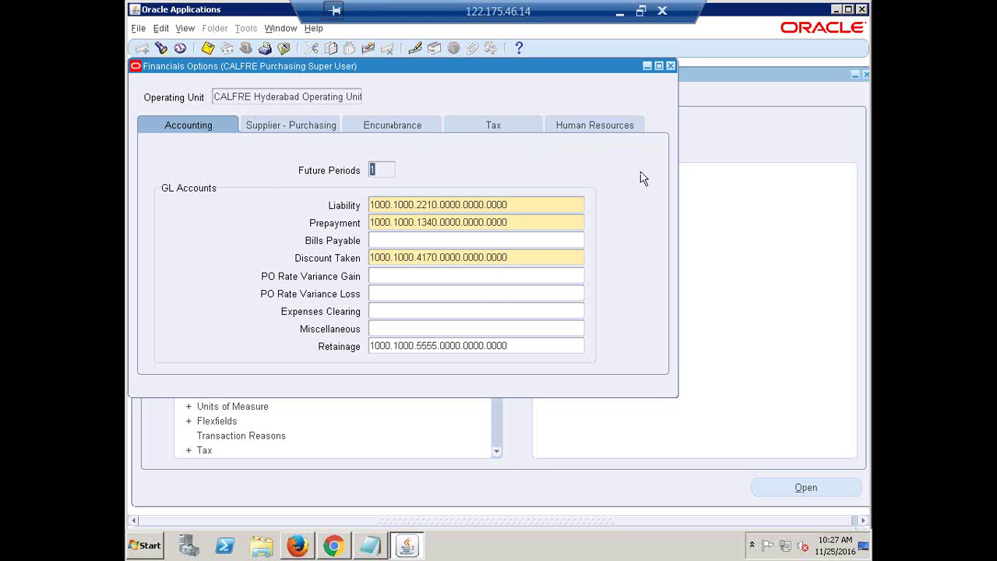
{"action": "left_click", "coordinate": [671, 65]}
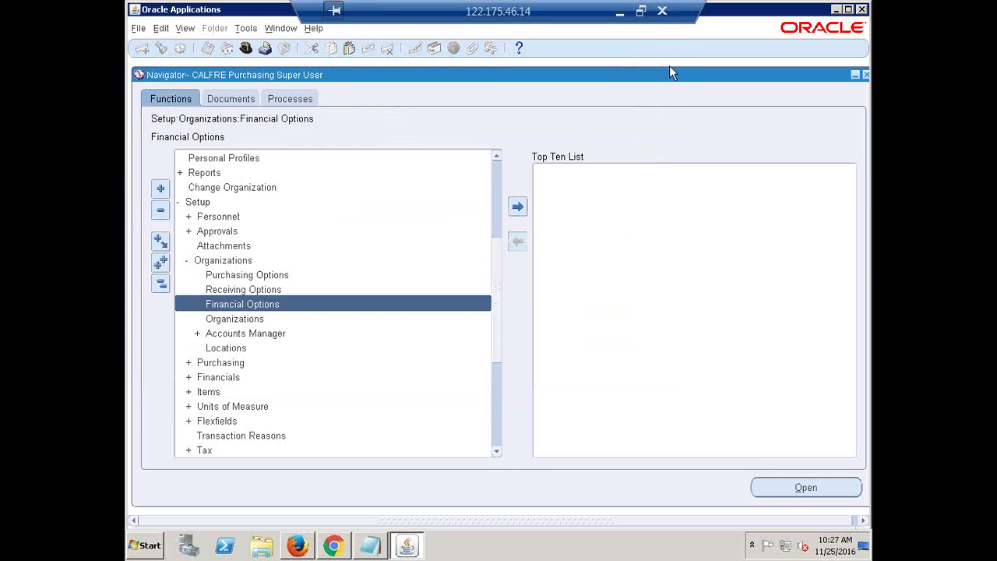
Step: Collapse the function tree again and open Orders in the Buyer Work Center
{"action": "left_click", "coordinate": [160, 283]}
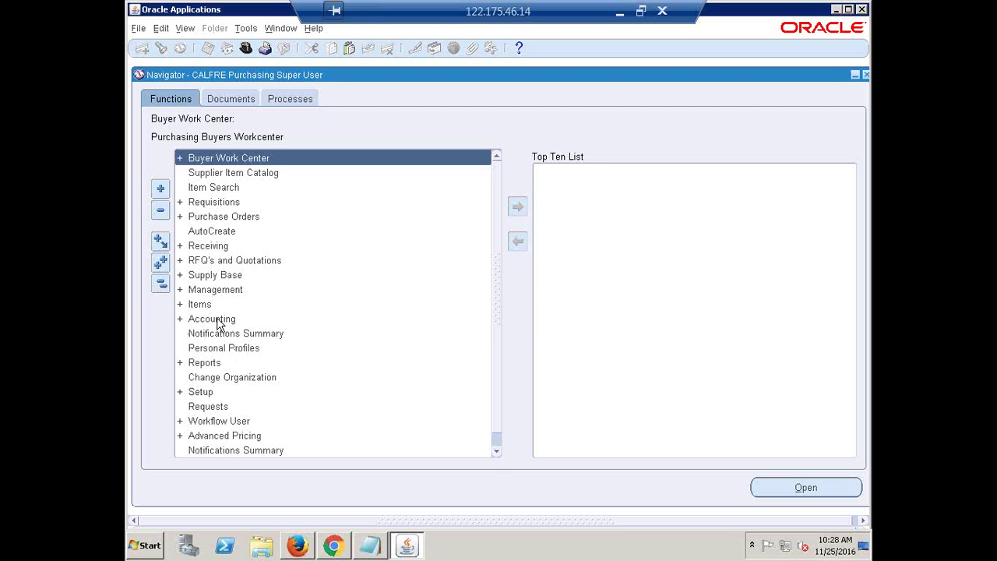
{"action": "left_click", "coordinate": [156, 291]}
{"action": "left_click", "coordinate": [161, 289]}
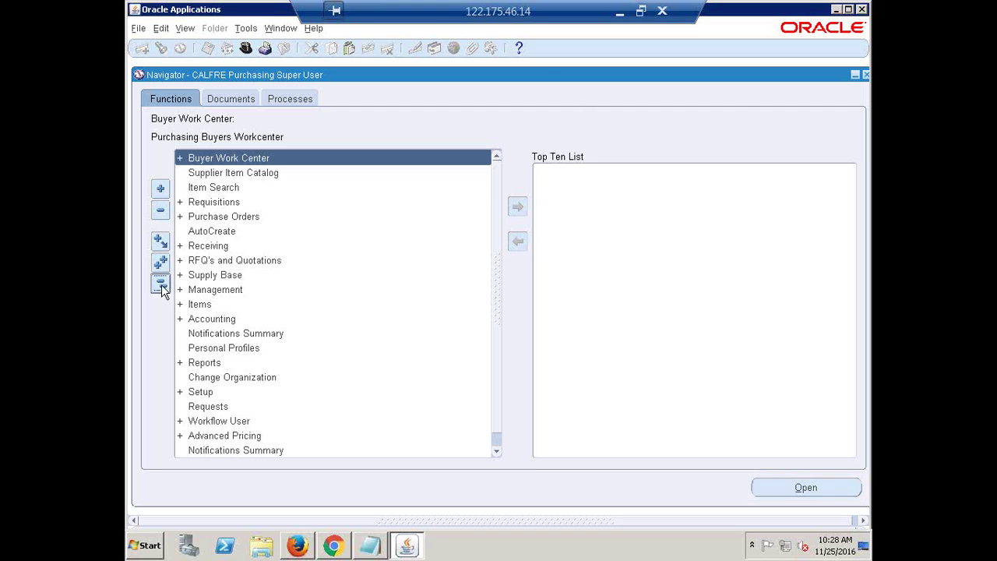
{"action": "left_click", "coordinate": [161, 288]}
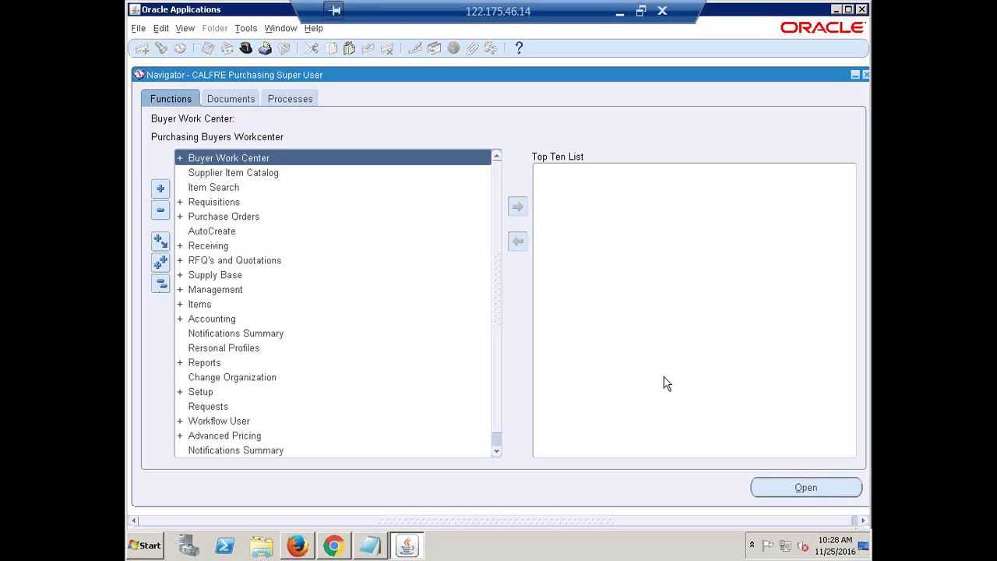
{"action": "key", "text": "Return"}
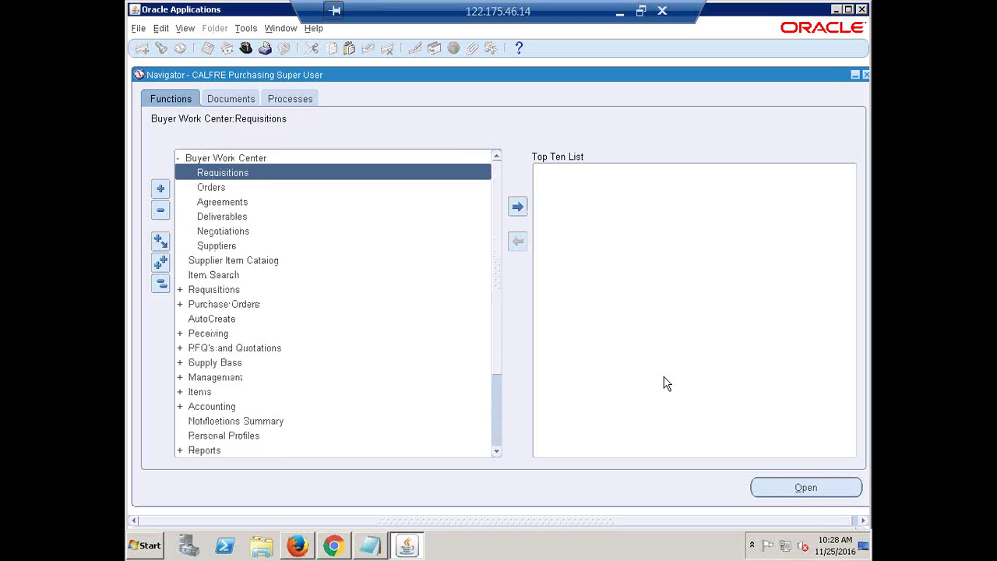
{"action": "key", "text": "Down"}
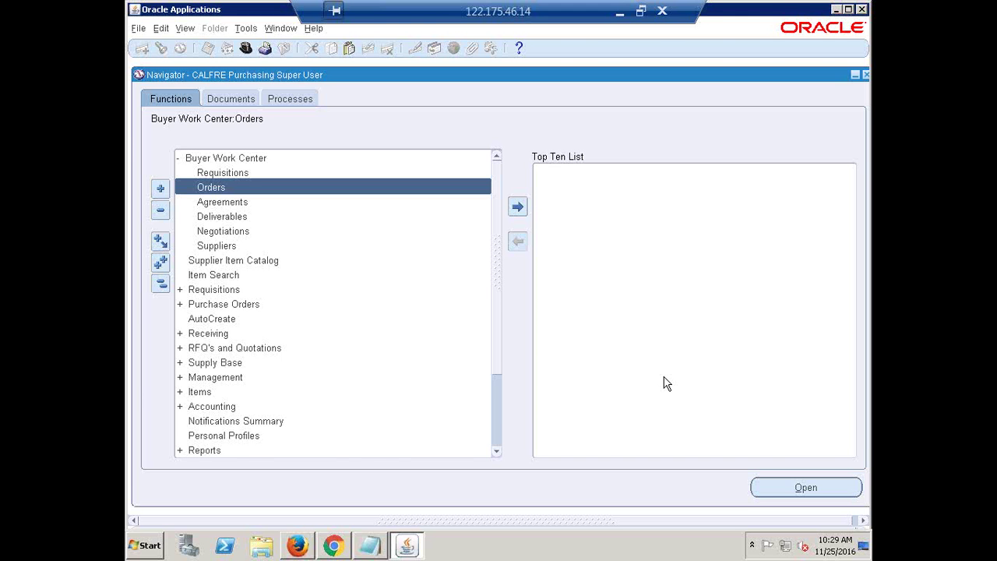
{"action": "key", "text": "Return"}
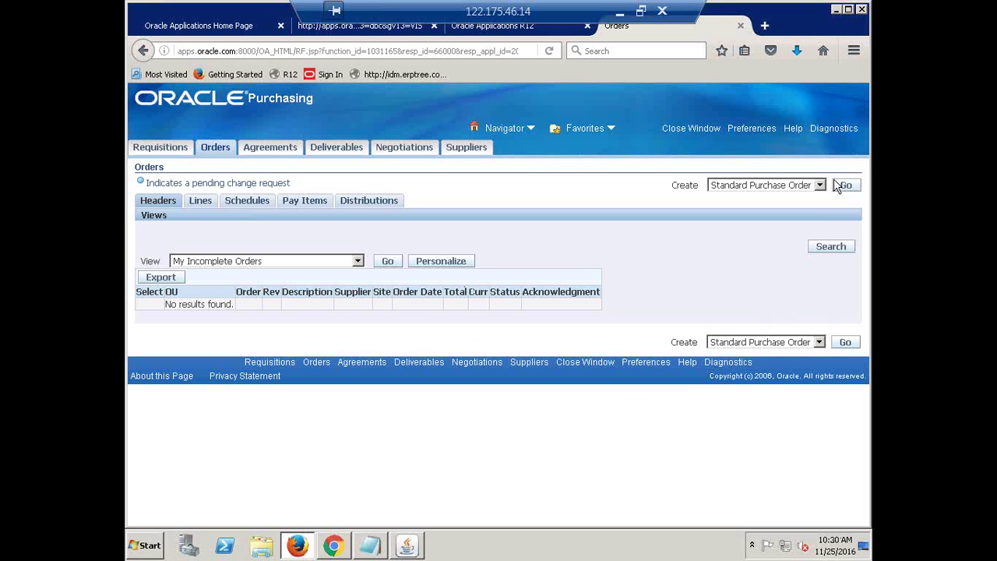
Step: Search the additional document styles for CALFRE, choose CALFRE Standard PO and start creating an order with it
{"action": "key", "text": "alt+Down"}
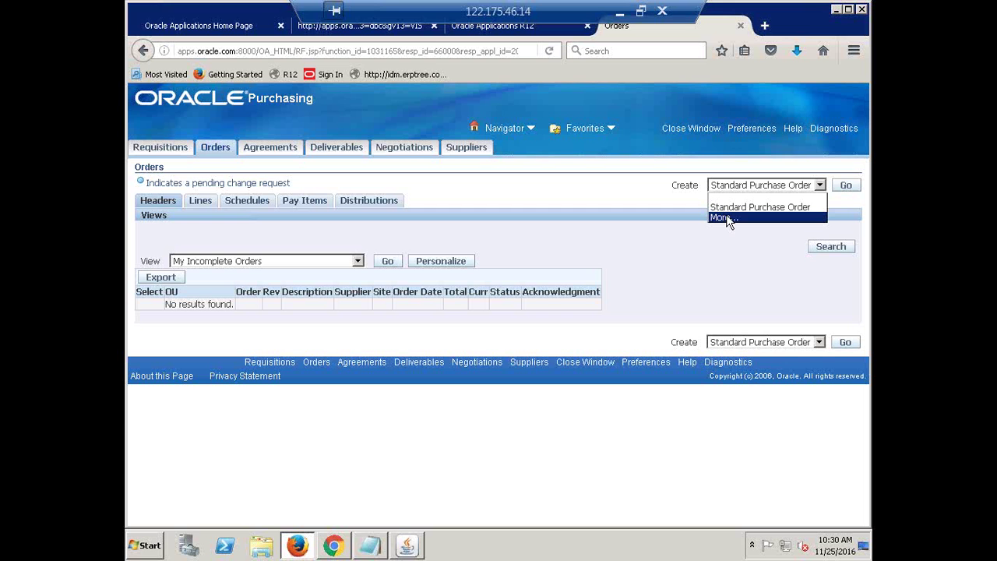
{"action": "left_click", "coordinate": [679, 184]}
{"action": "double_click", "coordinate": [680, 185]}
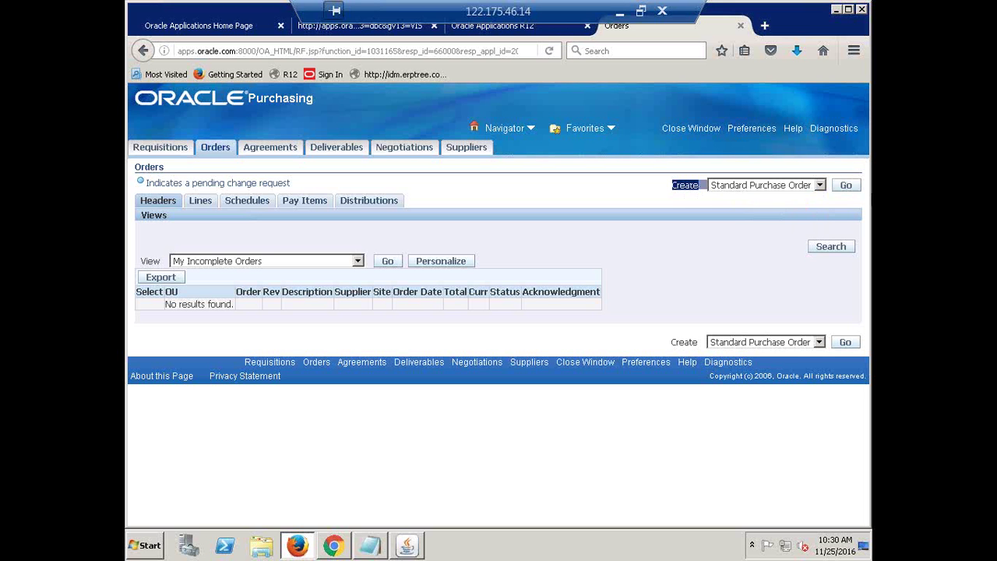
{"action": "left_click", "coordinate": [820, 186]}
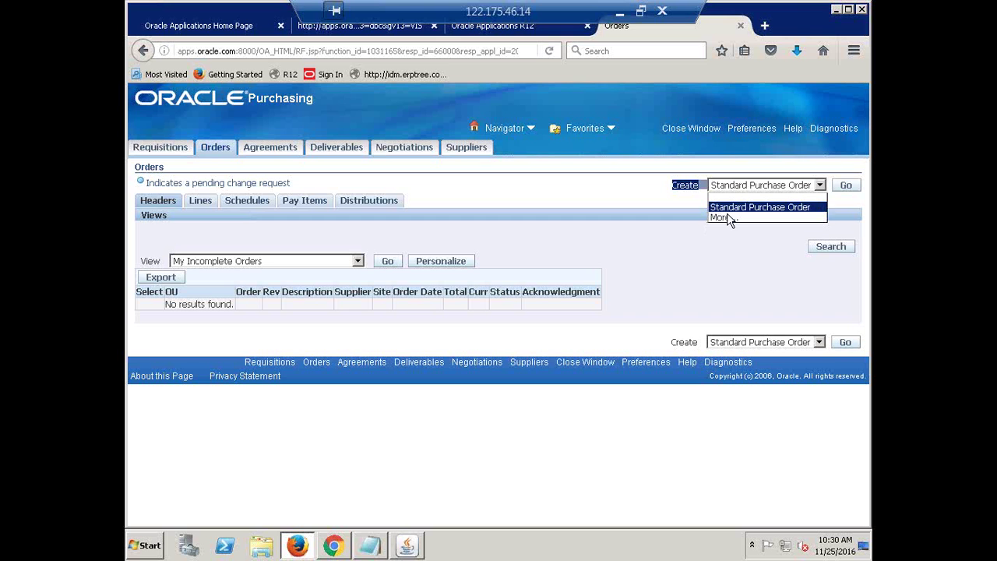
{"action": "left_click", "coordinate": [725, 219]}
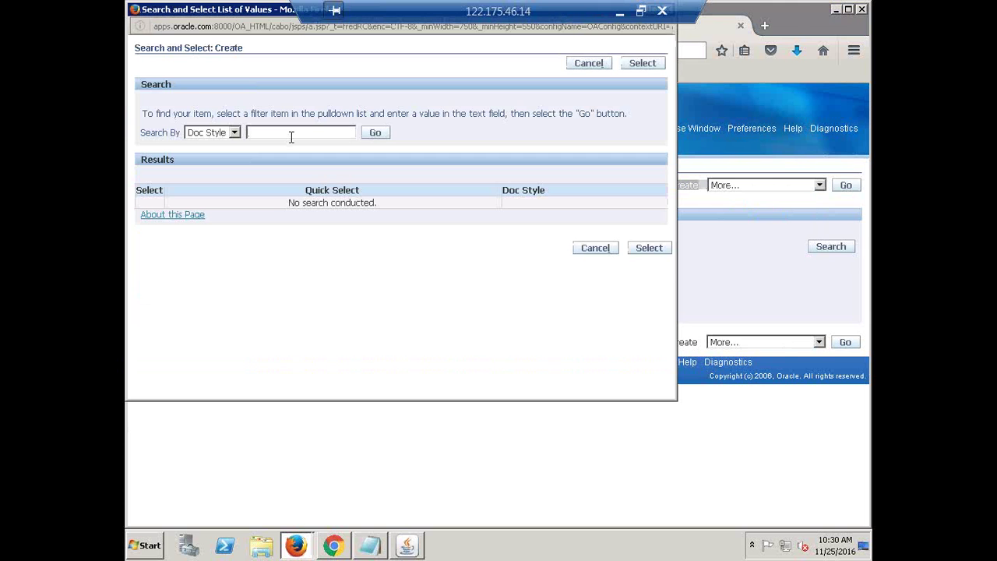
{"action": "type", "text": "CALFRE"}
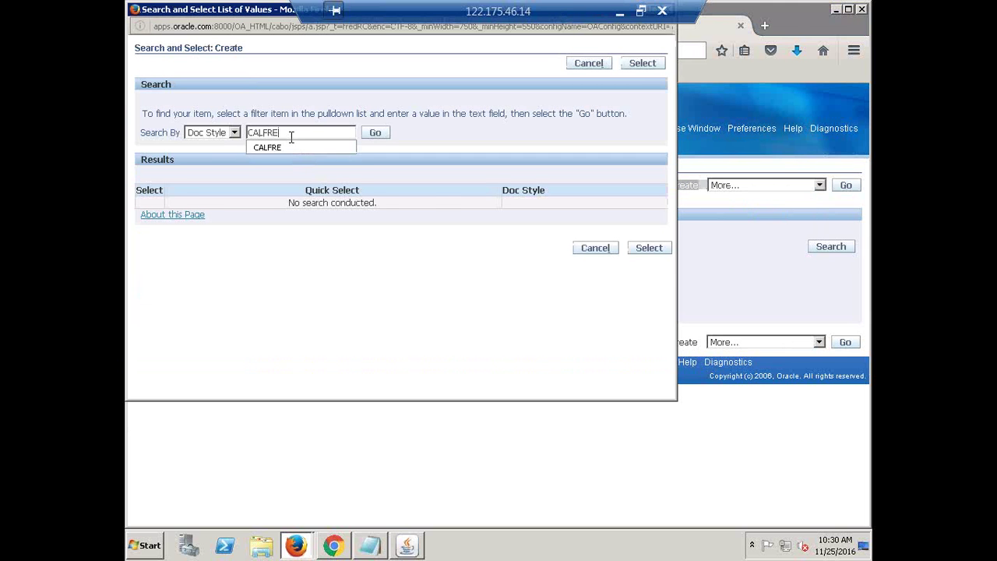
{"action": "key", "text": "Return"}
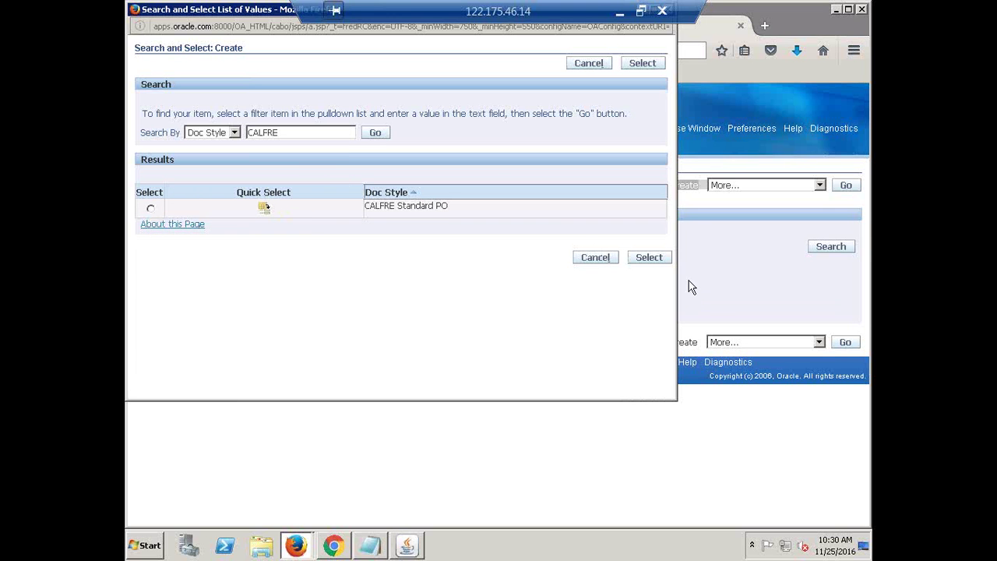
{"action": "left_click", "coordinate": [265, 212]}
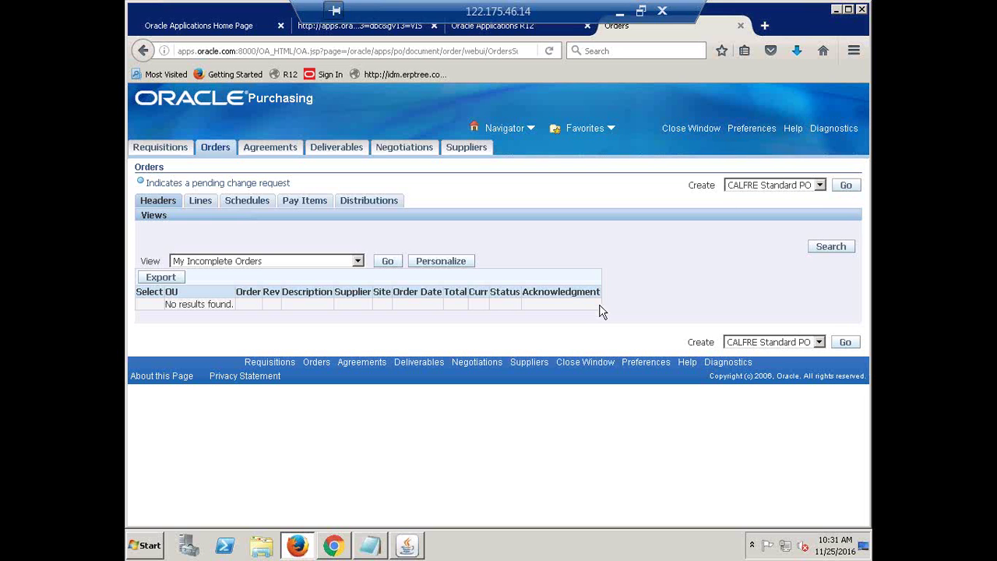
{"action": "left_click", "coordinate": [846, 186]}
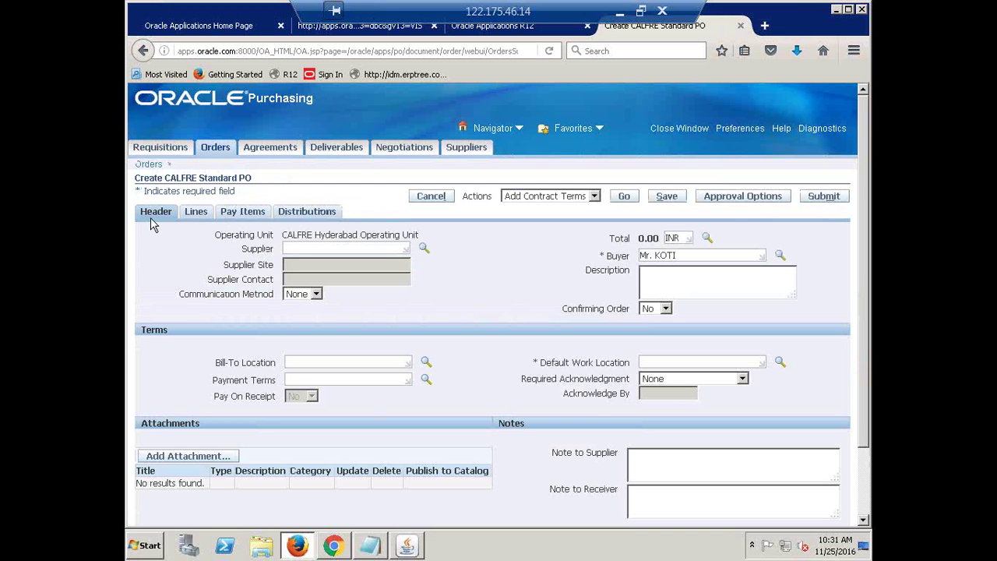
Step: Set the order's supplier to Fusion Organization by entering FUSION, and open the order lines
{"action": "left_click", "coordinate": [343, 249]}
{"action": "type", "text": "FUSION"}
{"action": "key", "text": "Tab"}
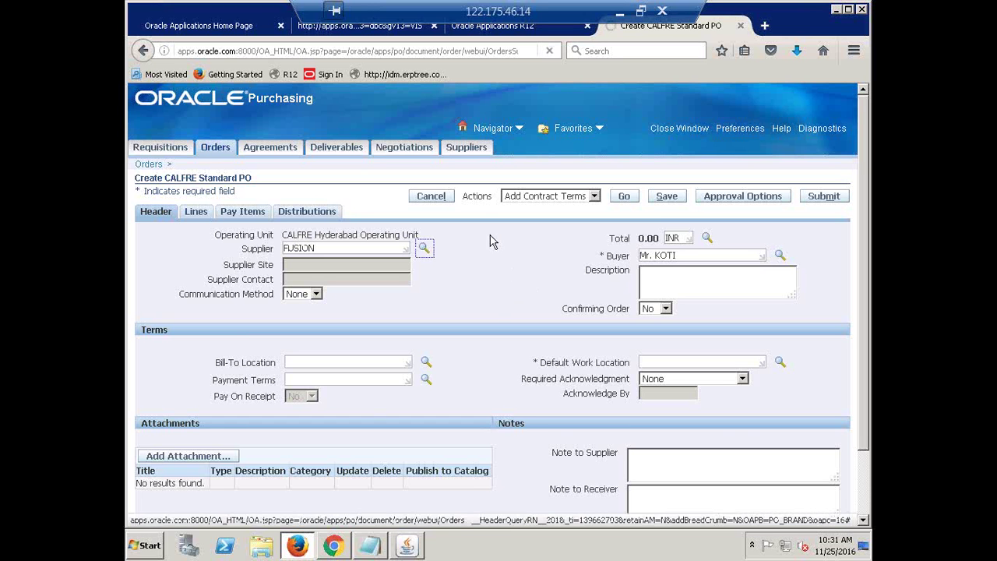
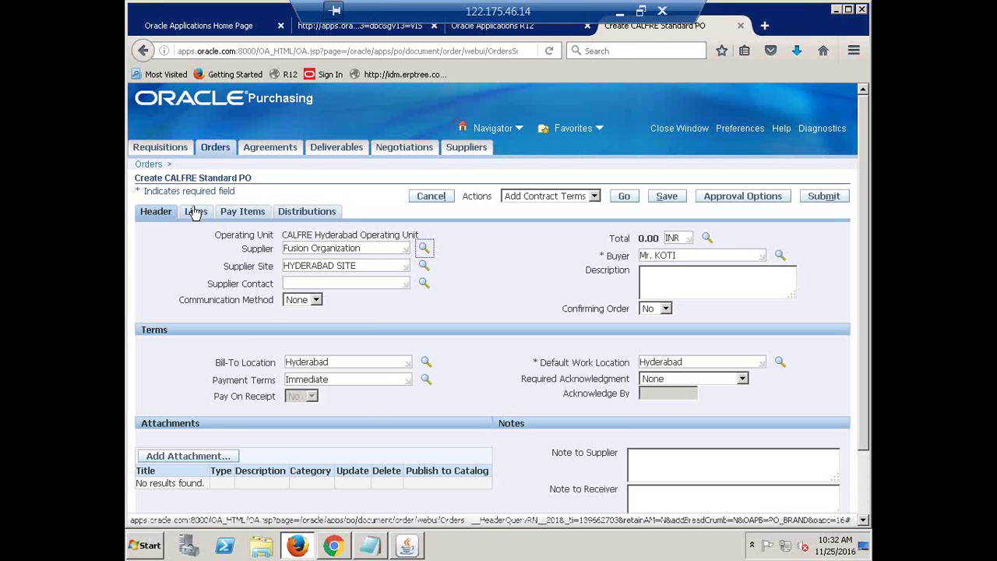
{"action": "left_click", "coordinate": [194, 212]}
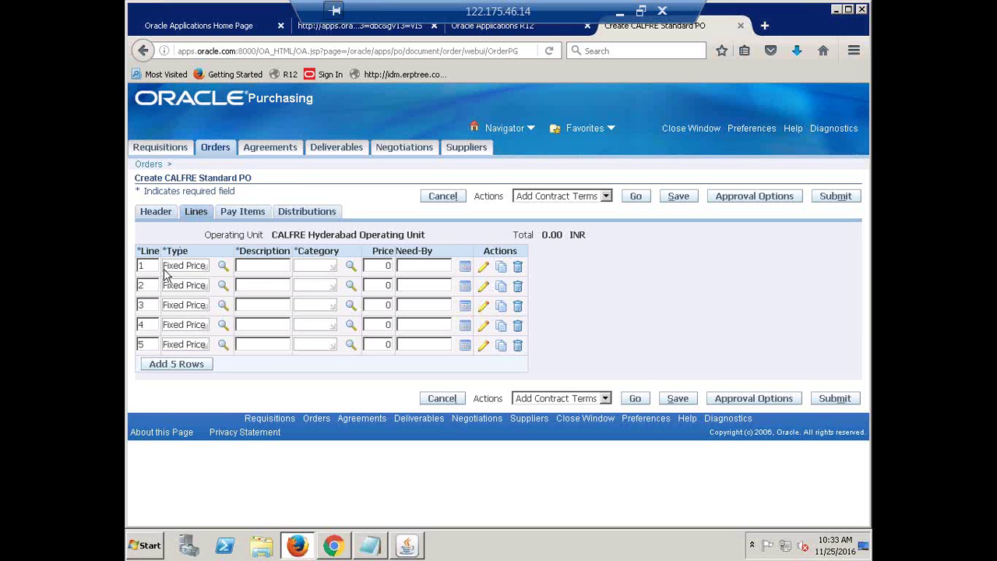
Step: Enter the description Service for order line 1 and assign it the category MISC.MISC
{"action": "left_click", "coordinate": [268, 270]}
{"action": "type", "text": "Service"}
{"action": "key", "text": "Tab"}
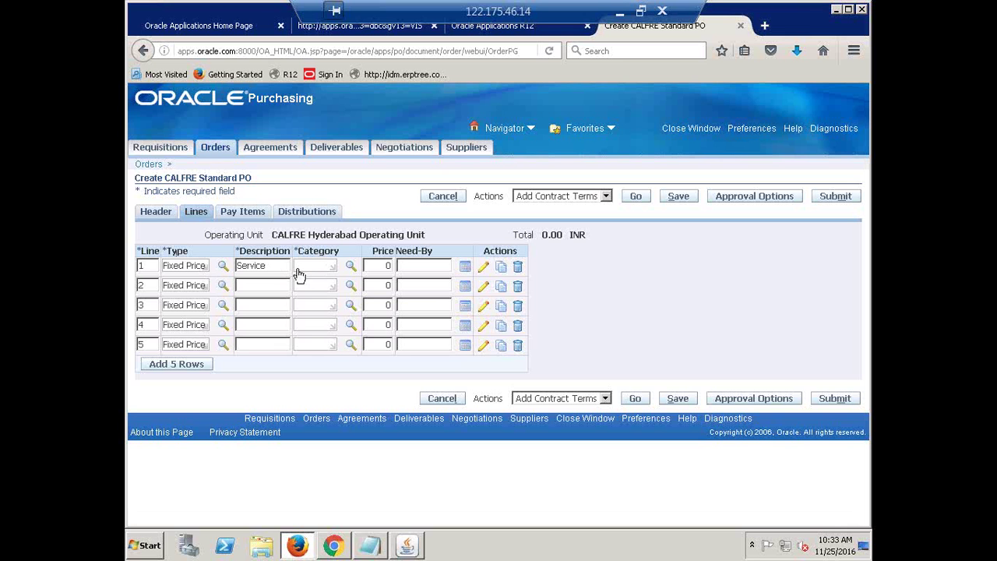
{"action": "left_click", "coordinate": [351, 268]}
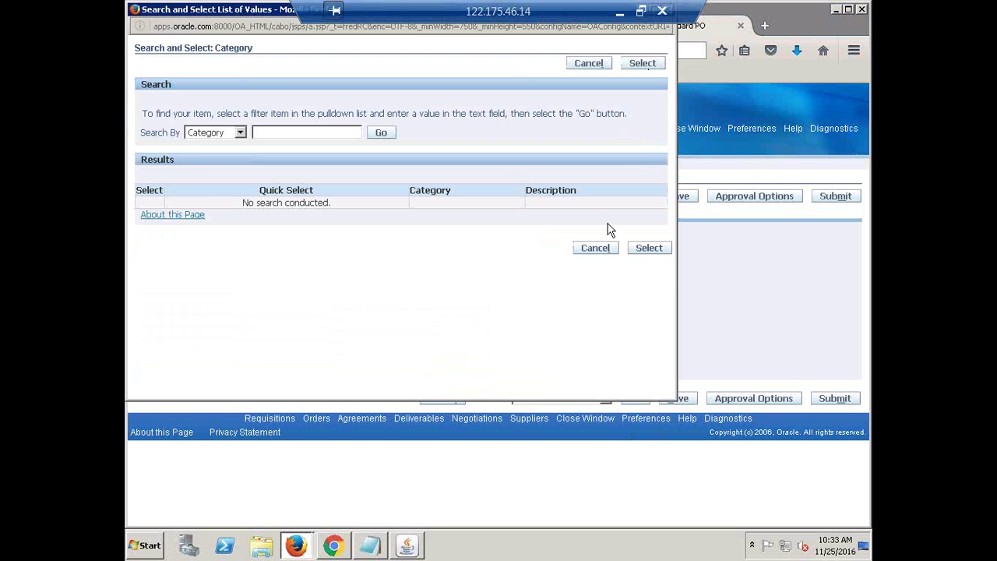
{"action": "left_click", "coordinate": [596, 248]}
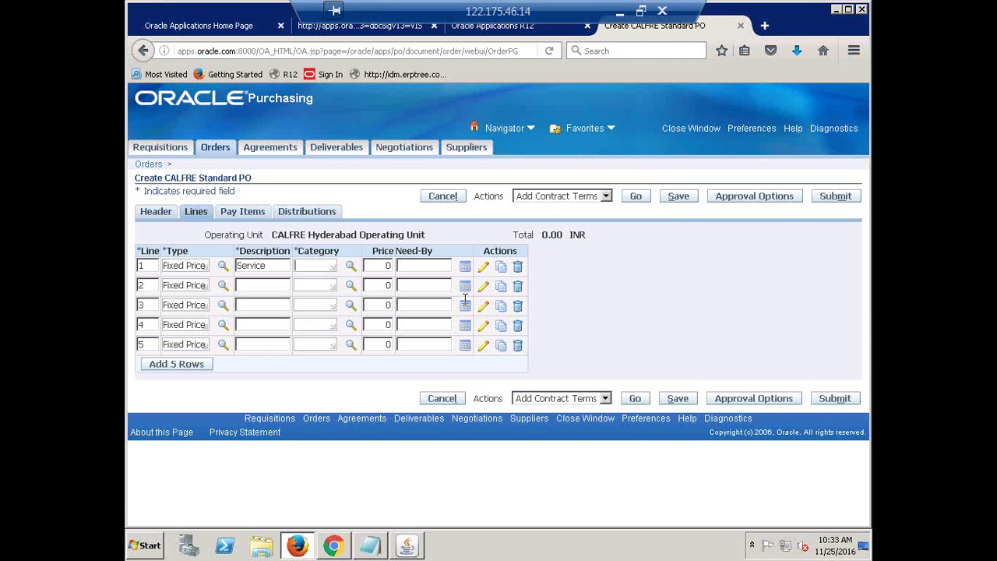
{"action": "type", "text": "MISC."}
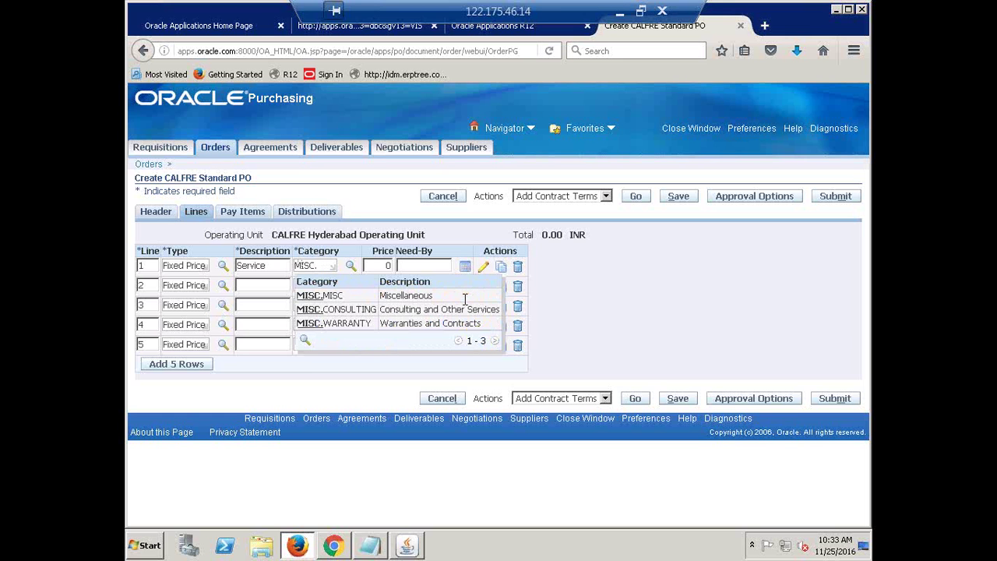
{"action": "left_click", "coordinate": [312, 297]}
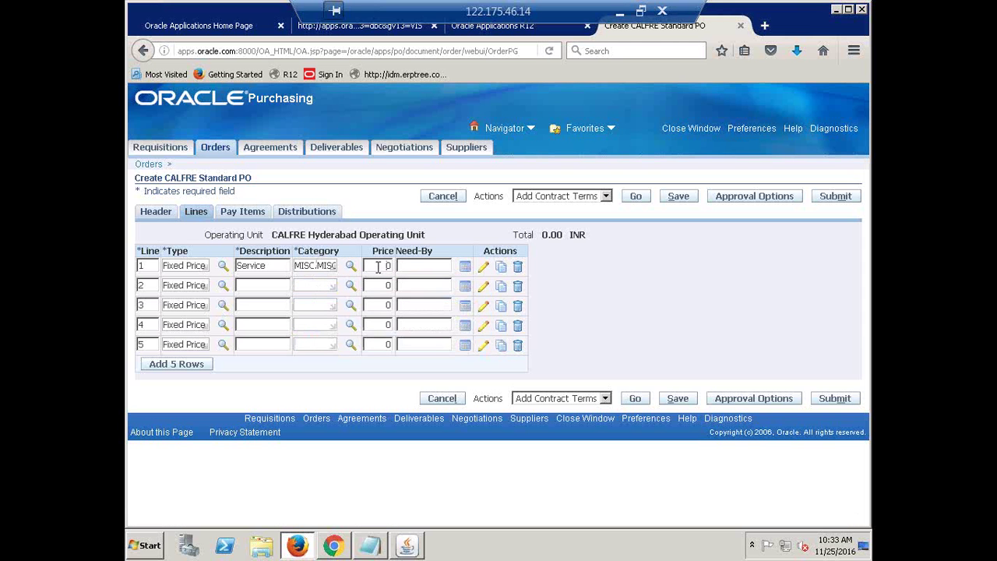
Step: Price line 1 at 100000 and extend its description to Service Contract
{"action": "left_click_drag", "start_coordinate": [379, 267], "coordinate": [406, 267]}
{"action": "type", "text": "1"}
{"action": "type", "text": "00000"}
{"action": "key", "text": "Tab"}
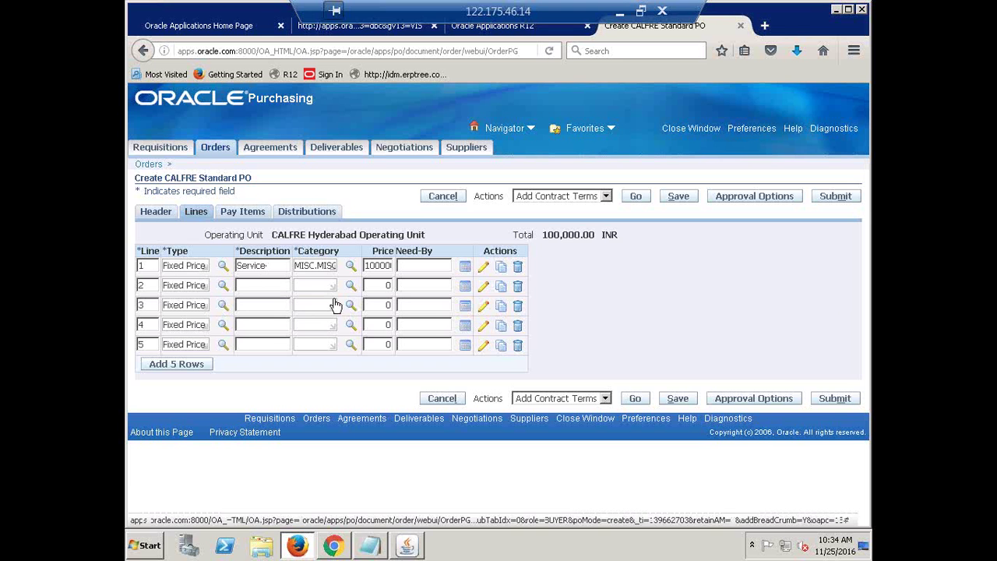
{"action": "key", "text": "Down"}
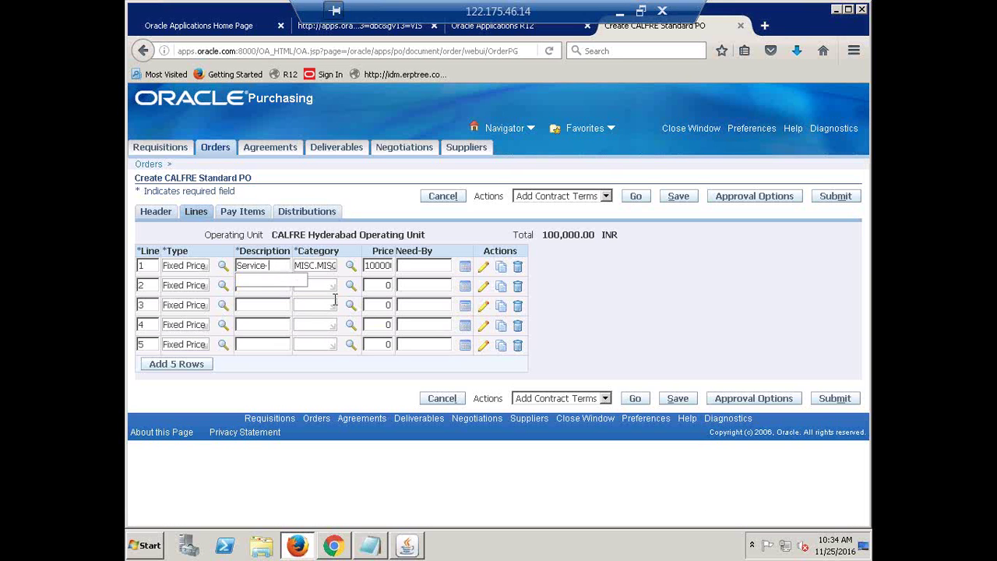
{"action": "type", "text": "-Contra"}
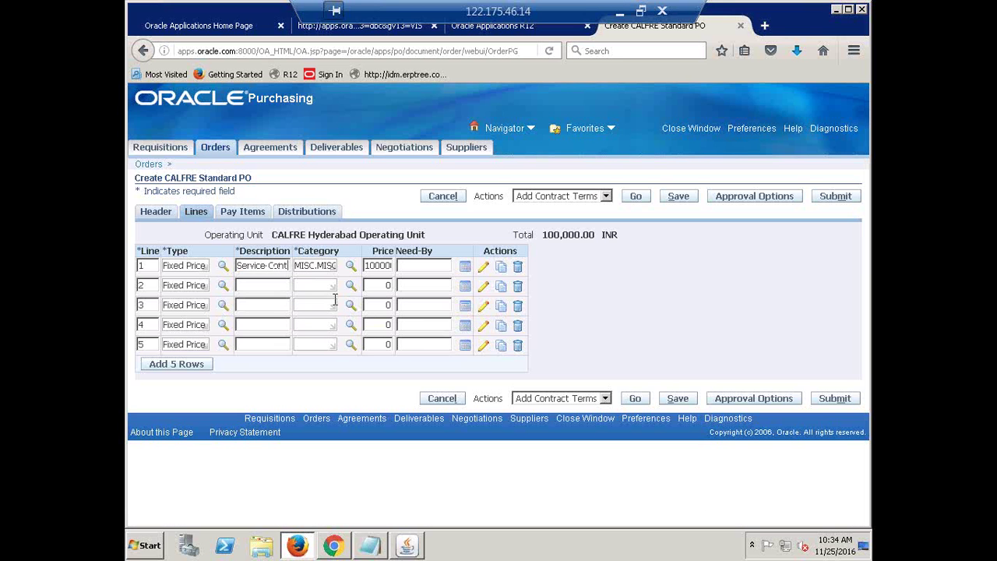
{"action": "type", "text": "ct"}
{"action": "key", "text": "Tab"}
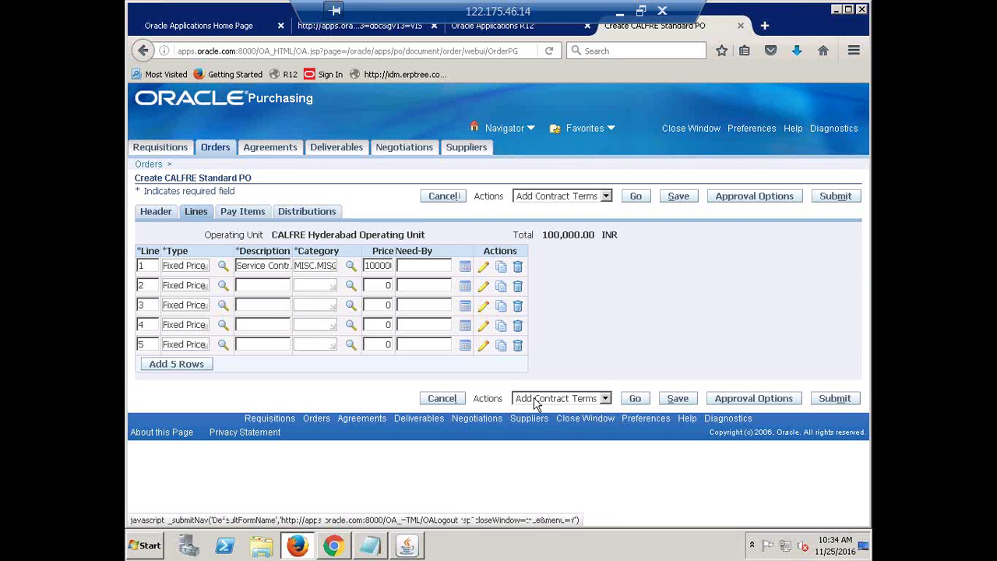
Step: Open the details of line 1 and set its retainage rate to 10 percent
{"action": "left_click", "coordinate": [425, 266]}
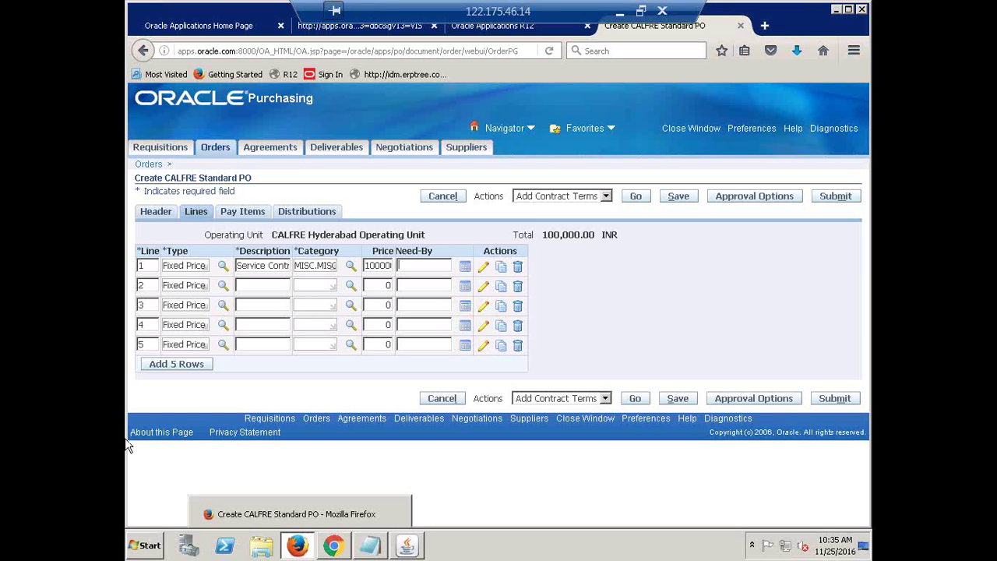
{"action": "left_click", "coordinate": [483, 269]}
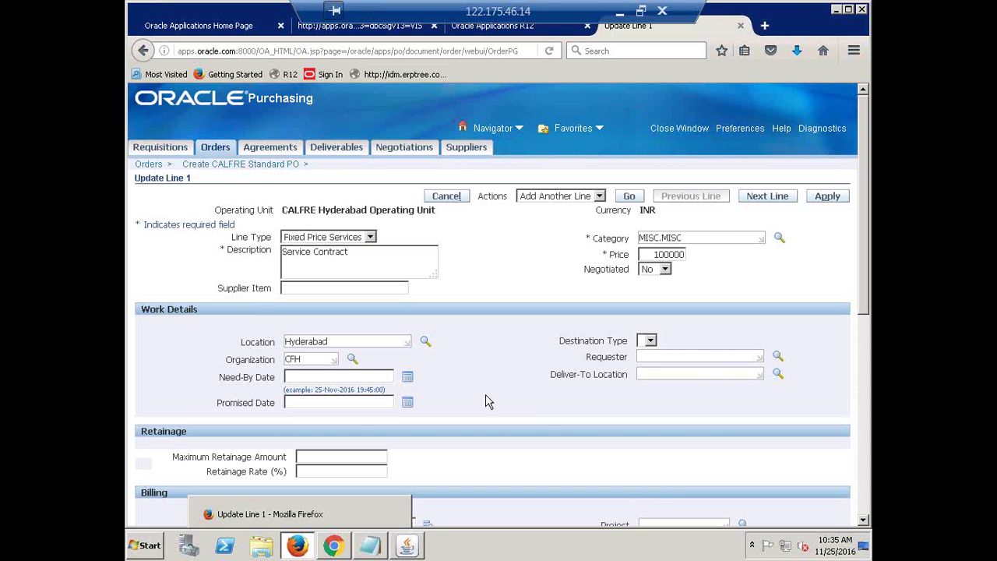
{"action": "scroll", "coordinate": [452, 378], "scroll_direction": "down", "scroll_amount": 3}
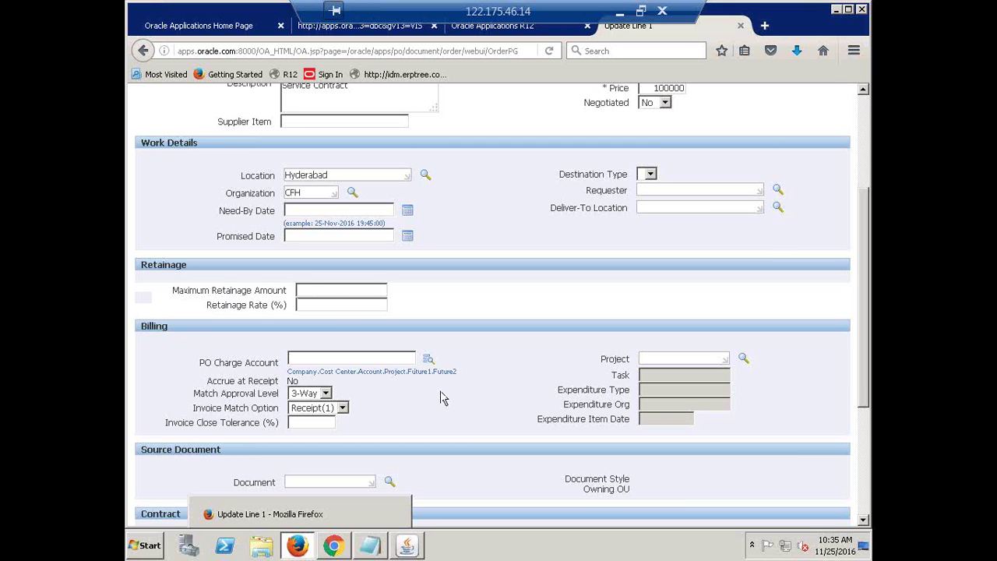
{"action": "type", "text": "10"}
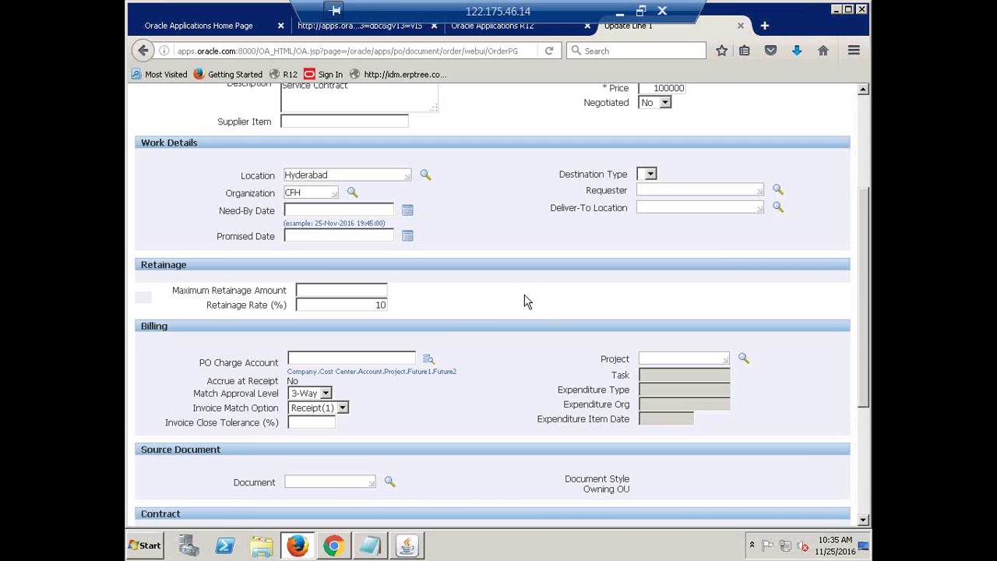
Step: Search for account 1410, create the combination 1000.1000.1410.0000.0000.0000 and assign it as line 1's PO charge account
{"action": "left_click", "coordinate": [427, 363]}
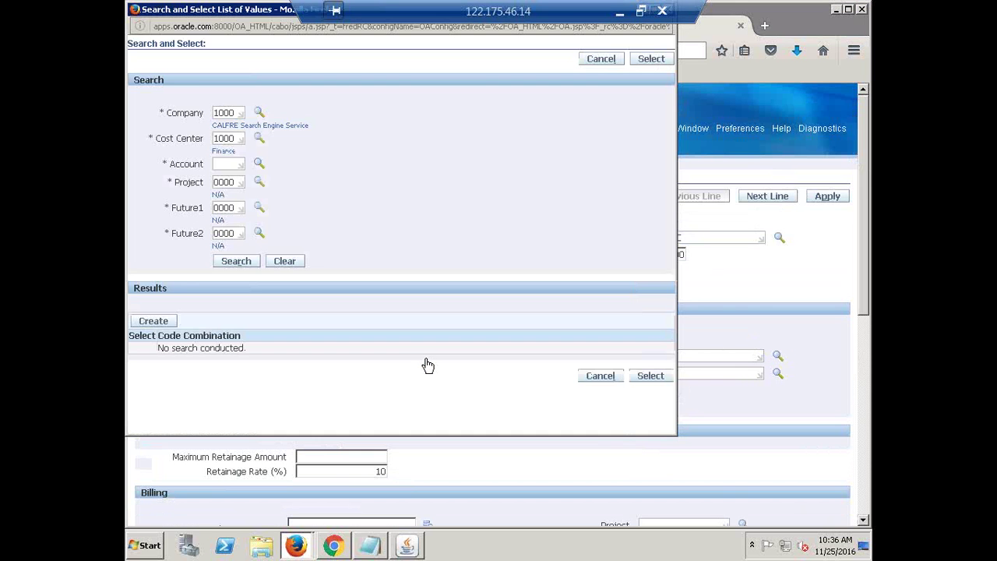
{"action": "left_click", "coordinate": [258, 165]}
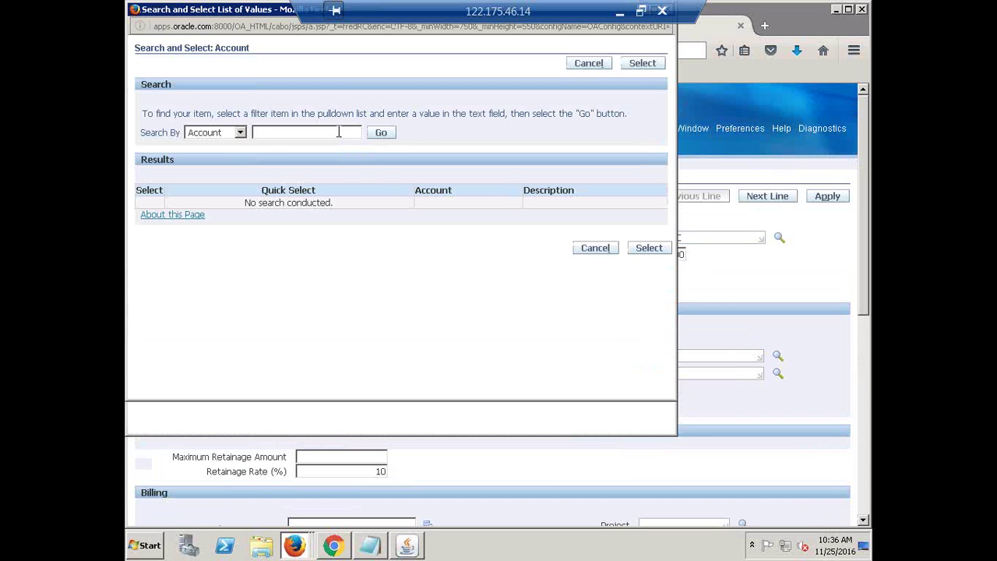
{"action": "left_click", "coordinate": [338, 133]}
{"action": "type", "text": "1410"}
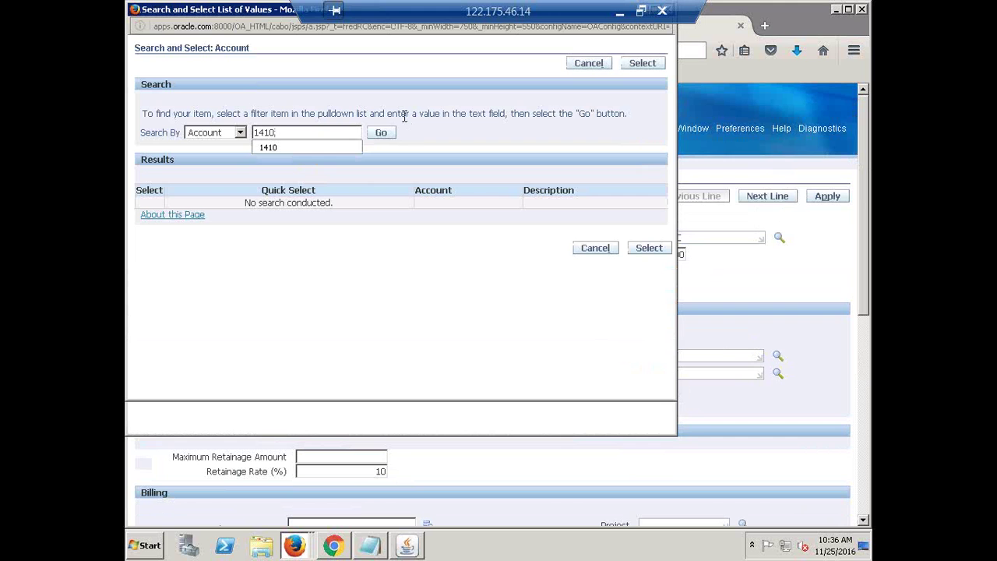
{"action": "left_click", "coordinate": [384, 132]}
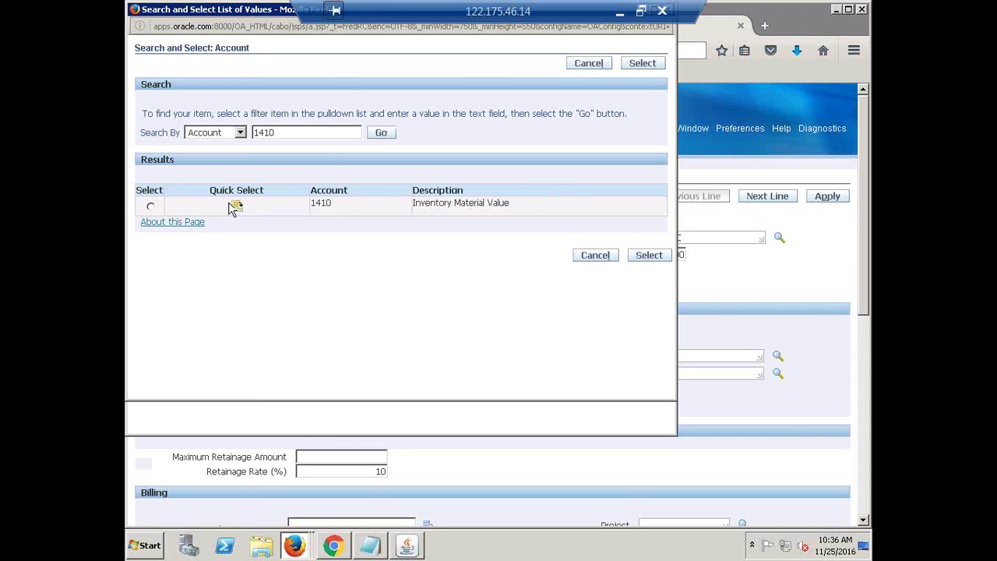
{"action": "left_click", "coordinate": [234, 207]}
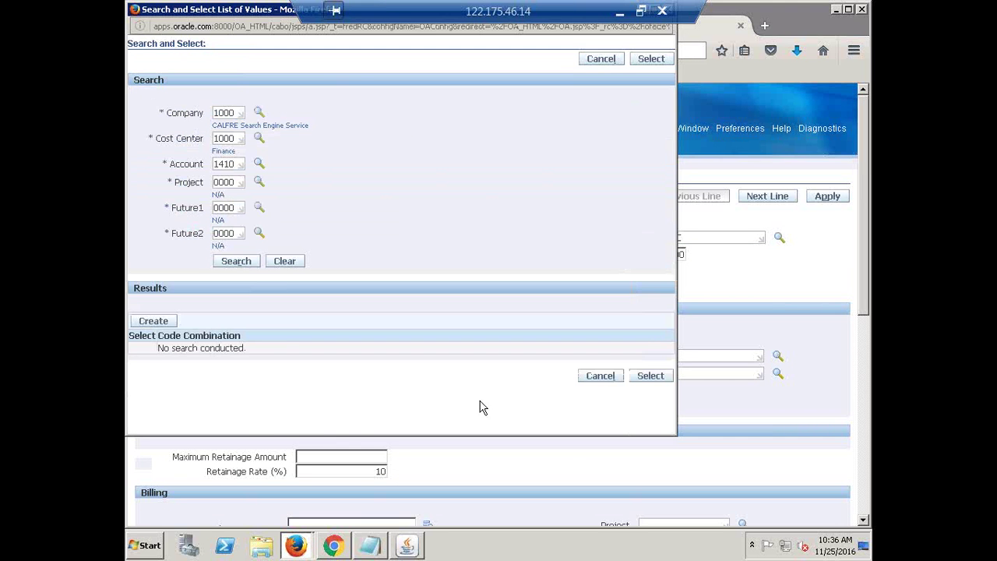
{"action": "left_click", "coordinate": [140, 323]}
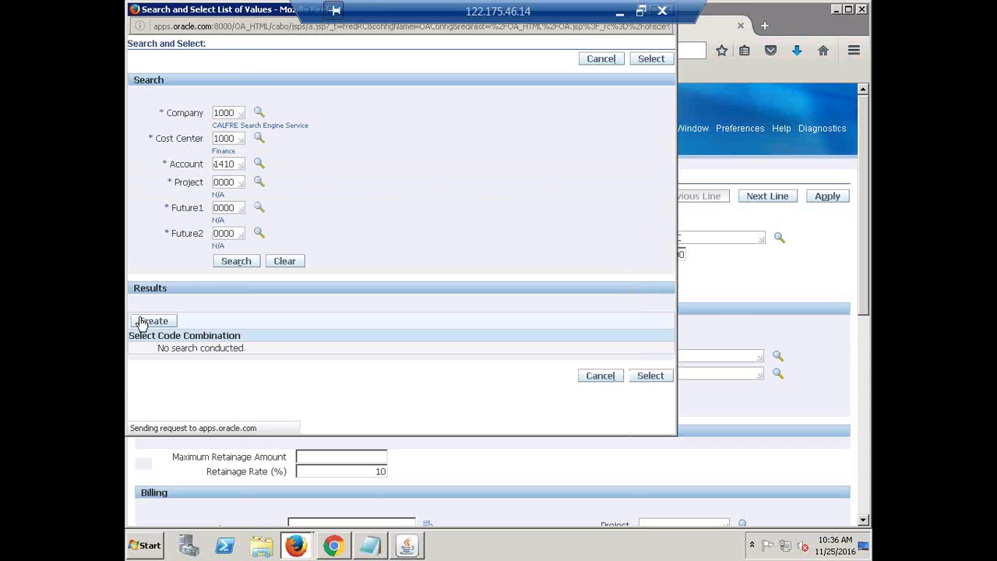
{"action": "left_click", "coordinate": [142, 357]}
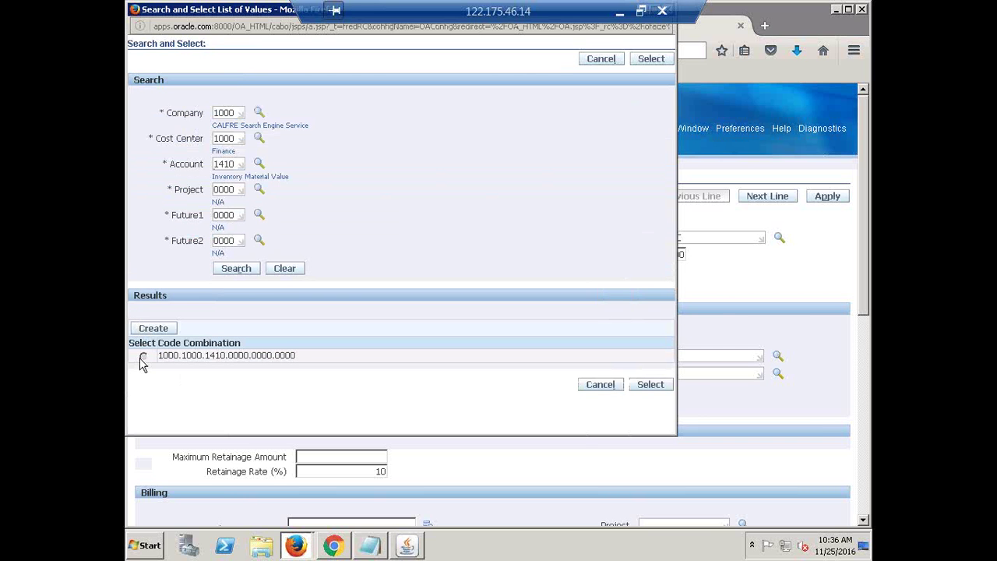
{"action": "left_click", "coordinate": [651, 385]}
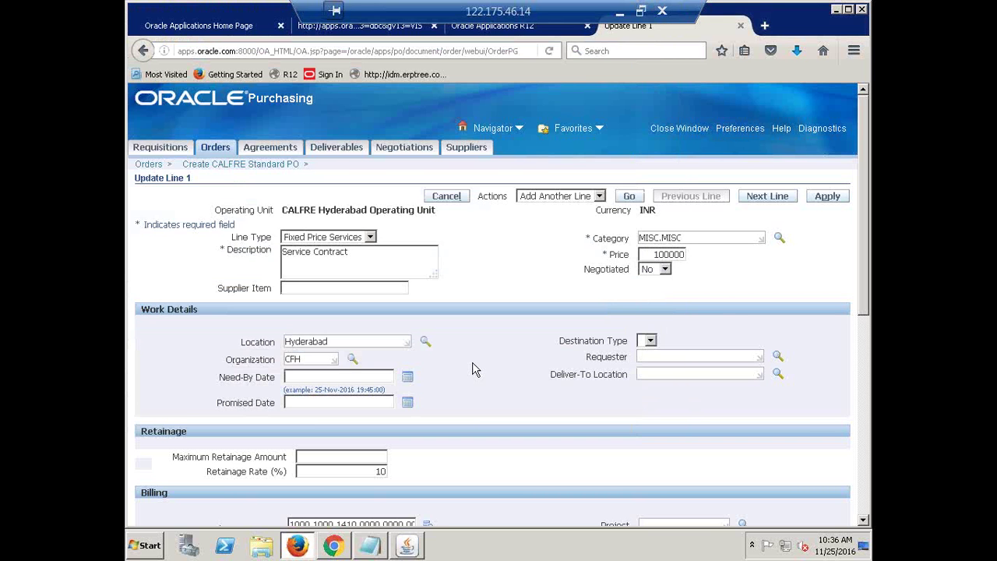
Step: Set the line's match approval level to 2-Way and its invoice match option to PO
{"action": "scroll", "coordinate": [565, 368], "scroll_direction": "down", "scroll_amount": 3}
{"action": "scroll", "coordinate": [565, 368], "scroll_direction": "down", "scroll_amount": 2}
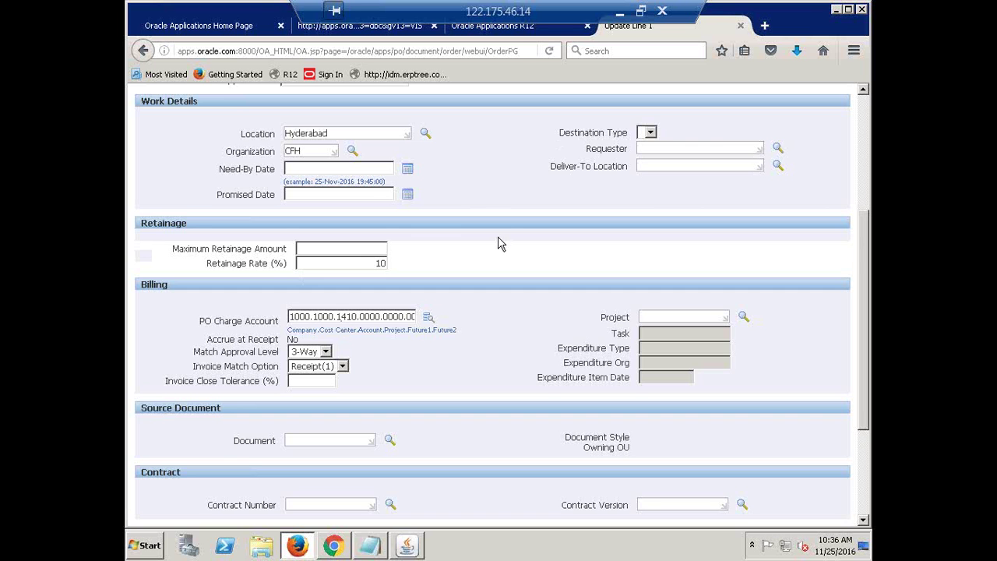
{"action": "scroll", "coordinate": [501, 241], "scroll_direction": "down", "scroll_amount": 5}
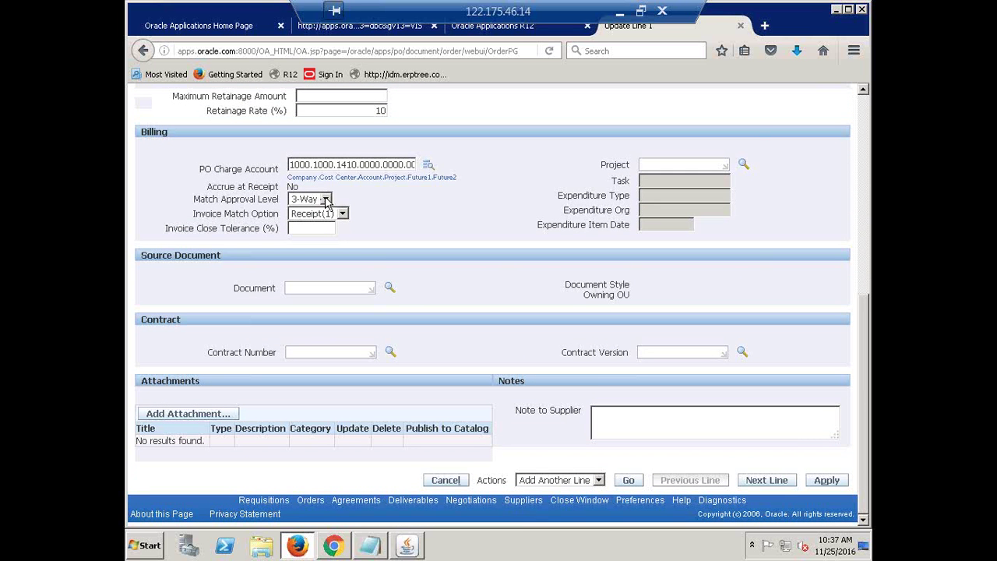
{"action": "left_click", "coordinate": [325, 198]}
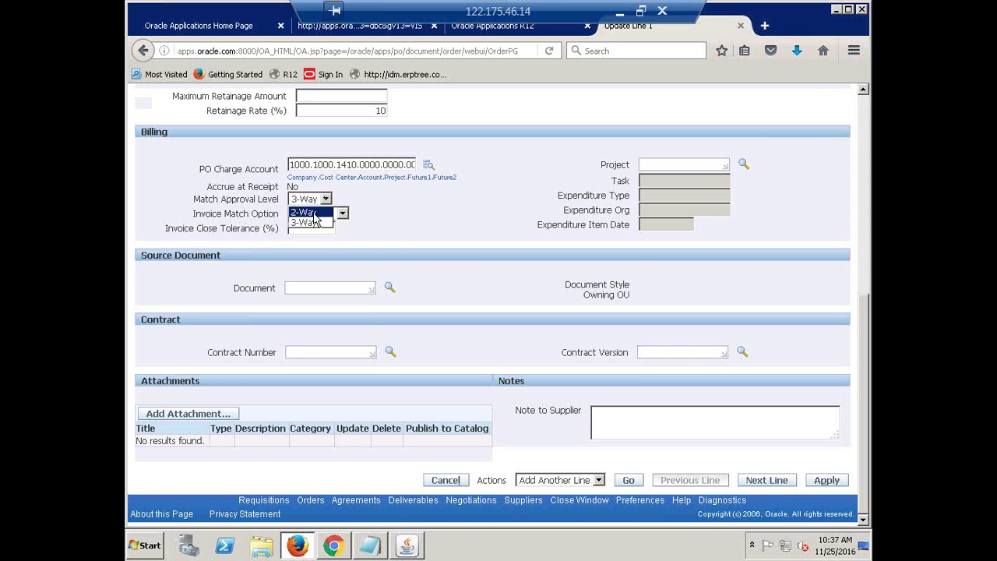
{"action": "left_click", "coordinate": [315, 212]}
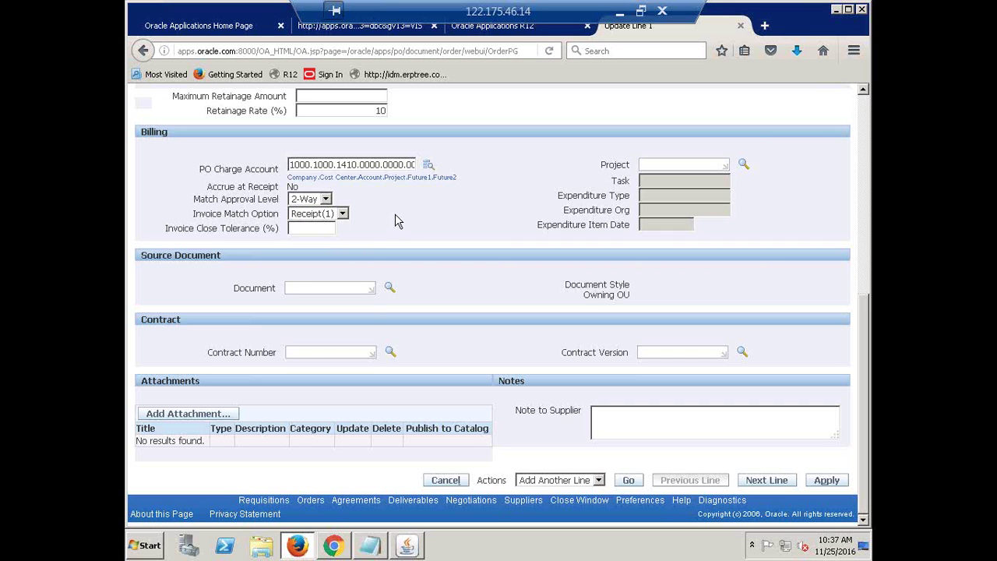
{"action": "left_click", "coordinate": [343, 214]}
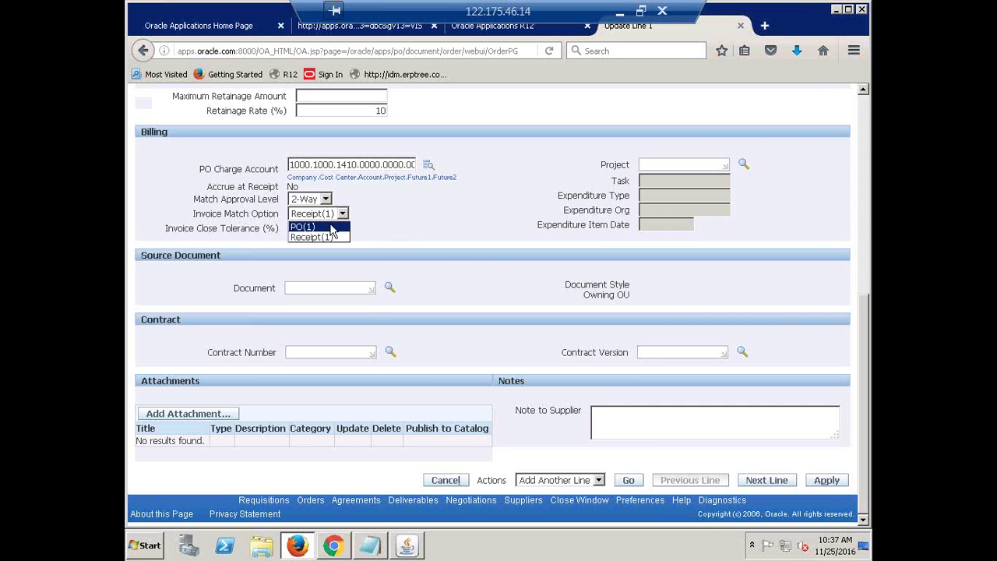
{"action": "left_click", "coordinate": [333, 227]}
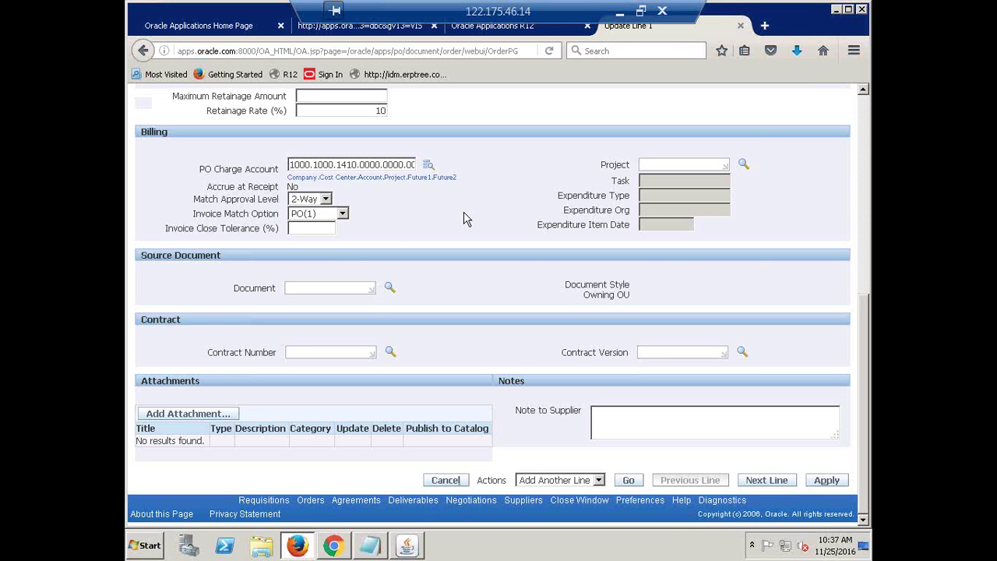
Step: Review the work, retainage and billing details of line 1 and apply the changes to the order
{"action": "scroll", "coordinate": [463, 219], "scroll_direction": "up", "scroll_amount": 6}
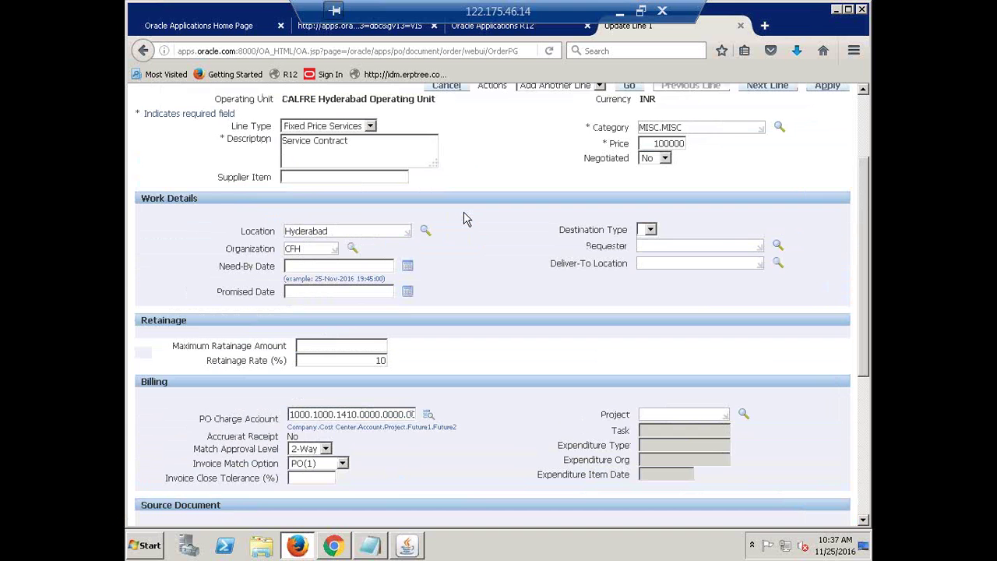
{"action": "scroll", "coordinate": [463, 219], "scroll_direction": "down", "scroll_amount": 4}
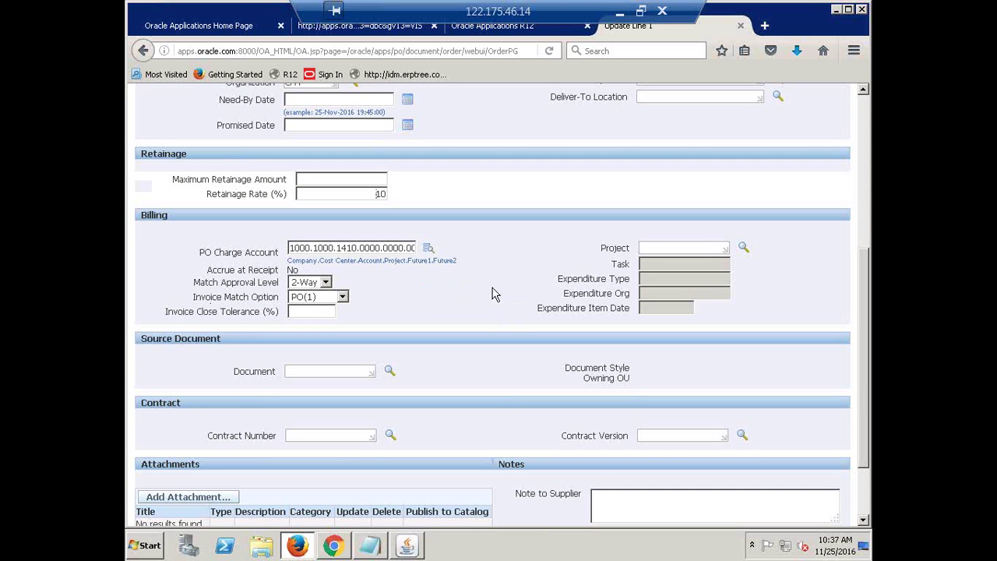
{"action": "scroll", "coordinate": [547, 337], "scroll_direction": "up", "scroll_amount": 3}
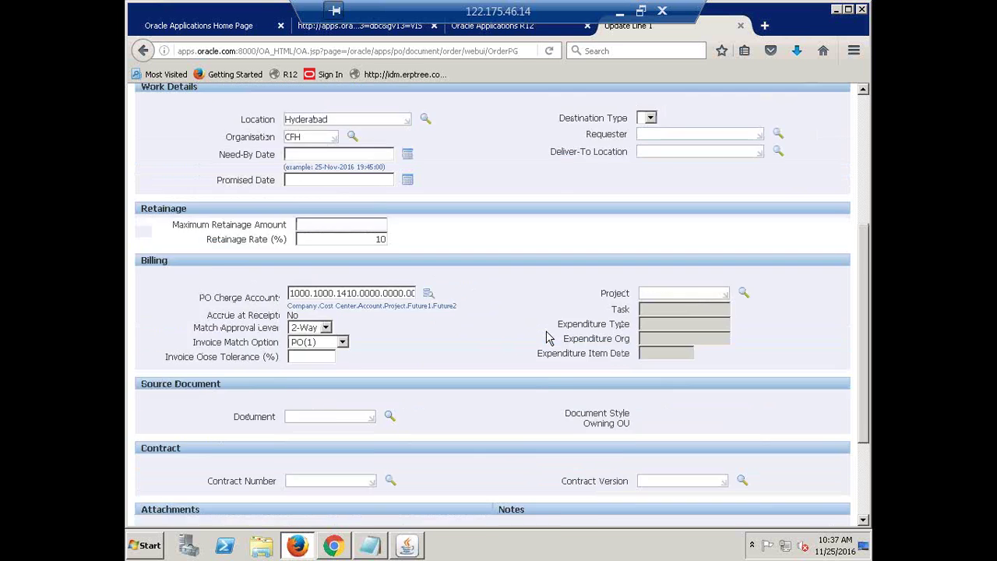
{"action": "scroll", "coordinate": [545, 336], "scroll_direction": "down", "scroll_amount": 2}
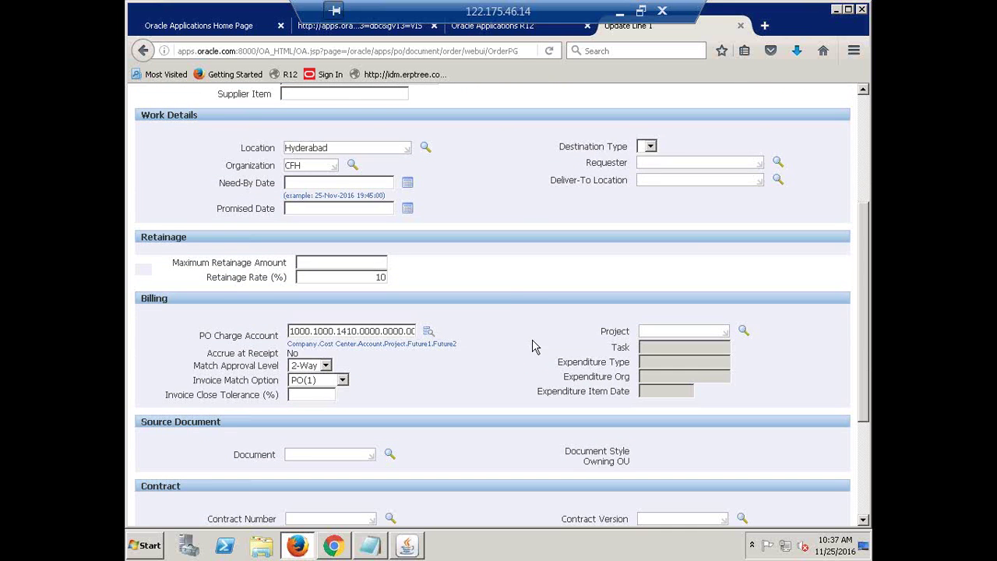
{"action": "scroll", "coordinate": [505, 311], "scroll_direction": "up", "scroll_amount": 2}
{"action": "scroll", "coordinate": [505, 311], "scroll_direction": "up", "scroll_amount": 3}
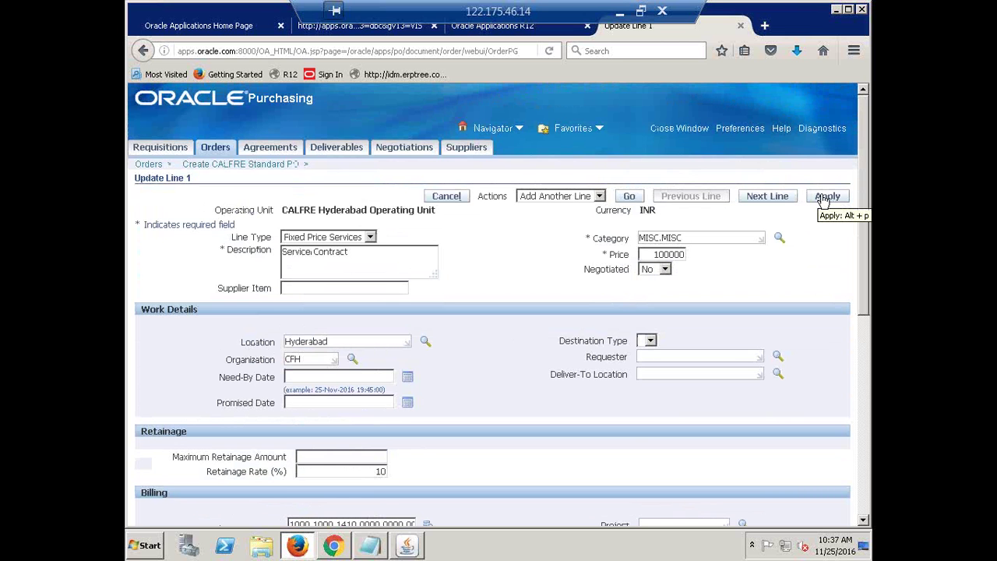
{"action": "left_click", "coordinate": [824, 199]}
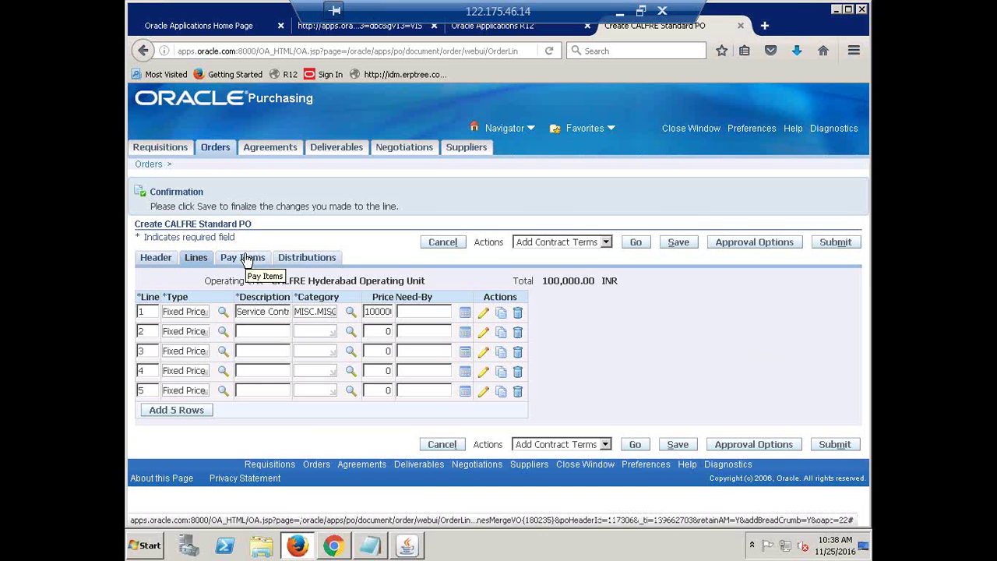
Step: Review the work, receiving and billing details of line 1's pay item and apply them to the order
{"action": "left_click", "coordinate": [247, 259]}
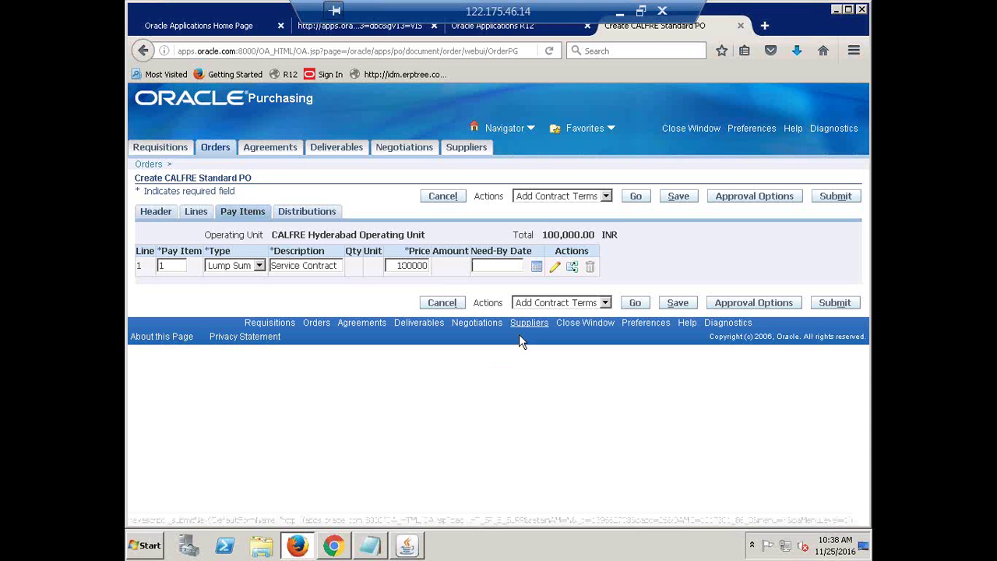
{"action": "left_click", "coordinate": [554, 268]}
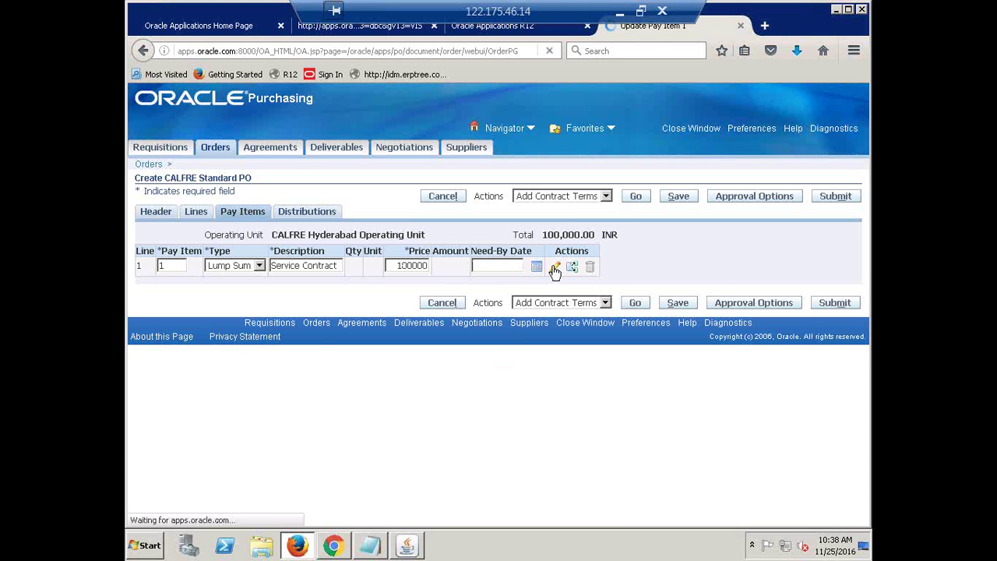
{"action": "scroll", "coordinate": [466, 337], "scroll_direction": "down", "scroll_amount": 5}
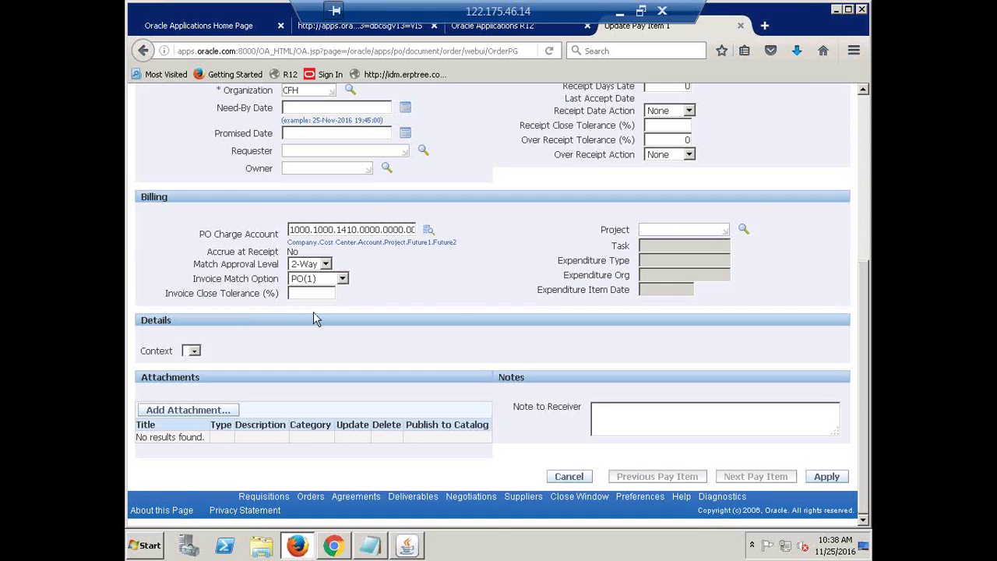
{"action": "scroll", "coordinate": [452, 318], "scroll_direction": "up", "scroll_amount": 5}
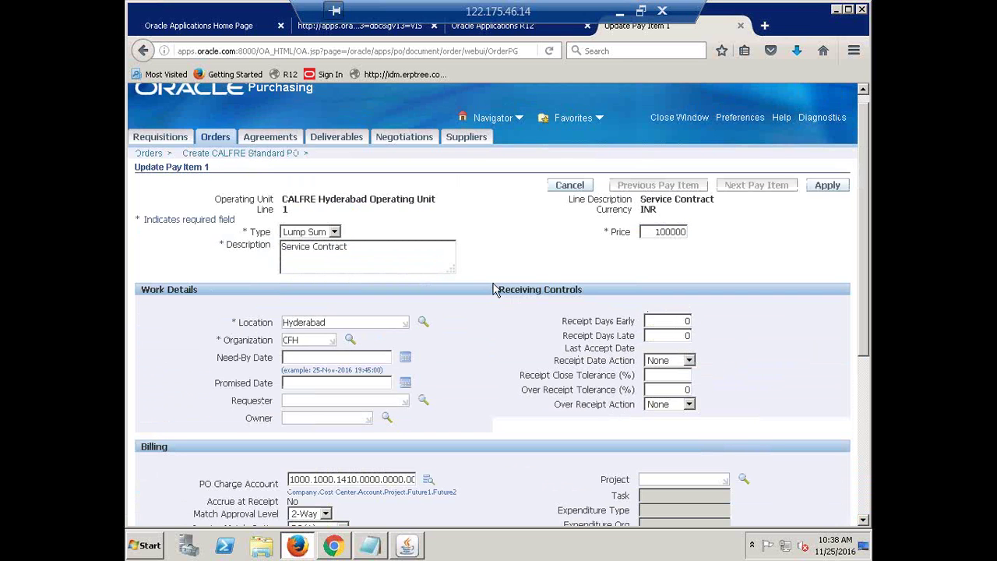
{"action": "left_click_drag", "start_coordinate": [502, 290], "coordinate": [610, 290]}
{"action": "left_click", "coordinate": [523, 361]}
{"action": "scroll", "coordinate": [799, 225], "scroll_direction": "up", "scroll_amount": 1}
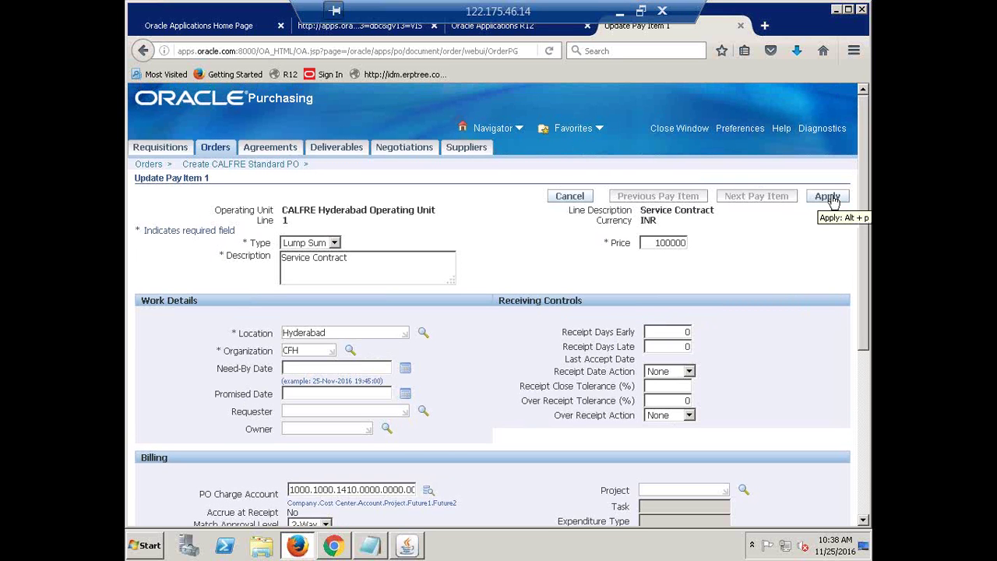
{"action": "left_click", "coordinate": [829, 198]}
{"action": "left_click", "coordinate": [828, 197]}
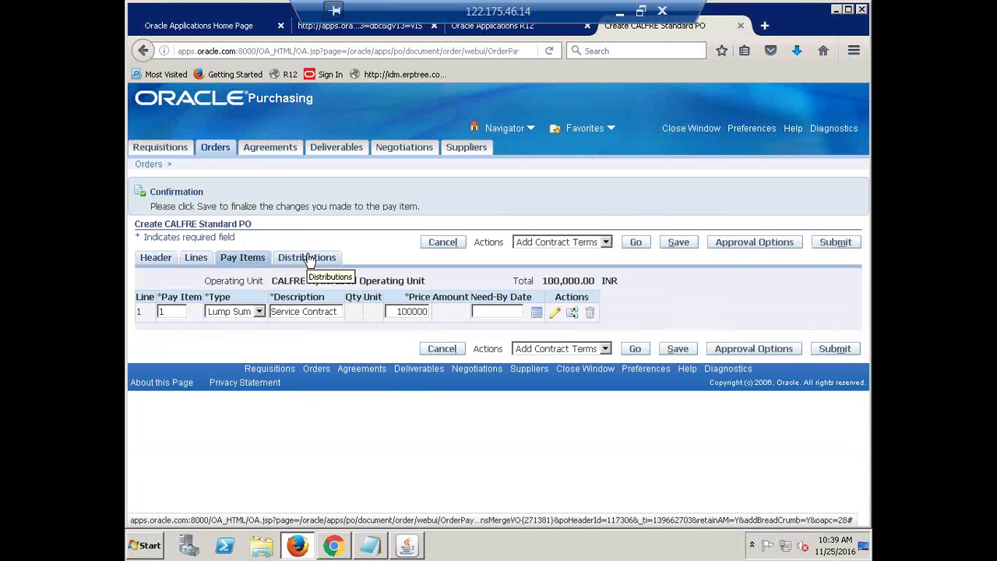
Step: Enter hy as the deliver-to location on the order's distribution and submit the purchase order for approval
{"action": "left_click", "coordinate": [310, 258]}
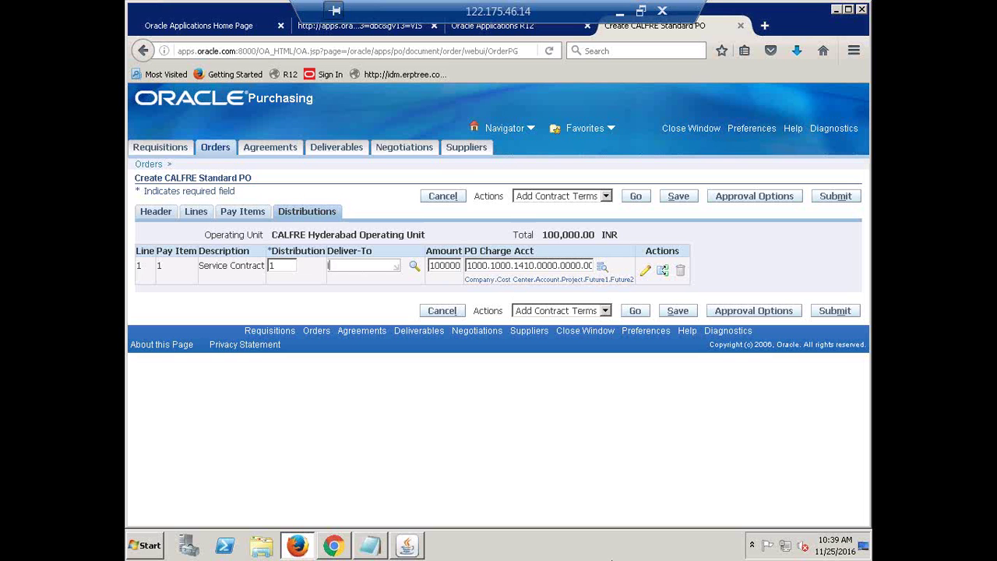
{"action": "type", "text": "hy"}
{"action": "key", "text": "Tab"}
{"action": "left_click", "coordinate": [836, 197]}
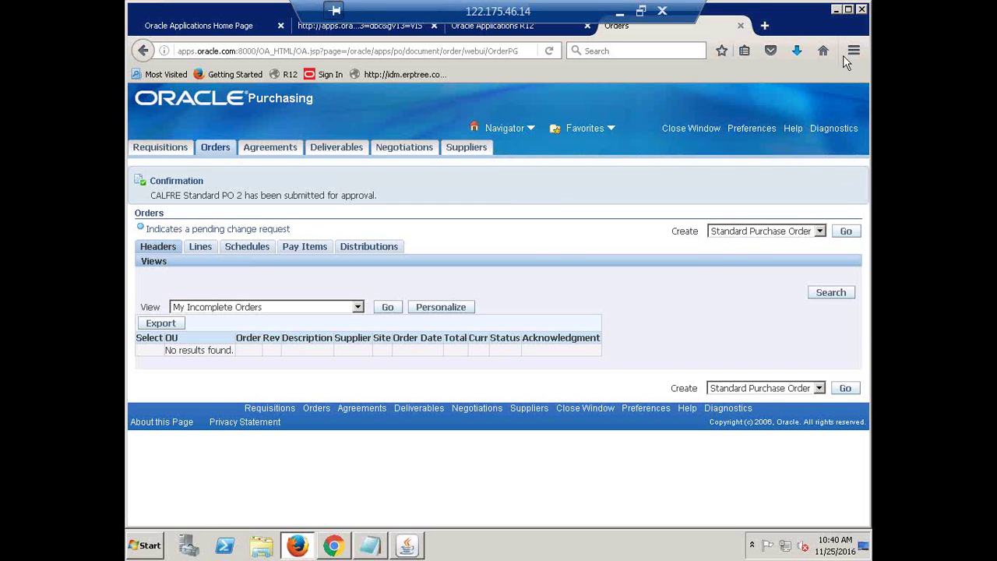
Step: Switch to the Oracle Applications forms window and open Purchase Order Summary from the Purchase Orders functions
{"action": "left_click", "coordinate": [409, 548]}
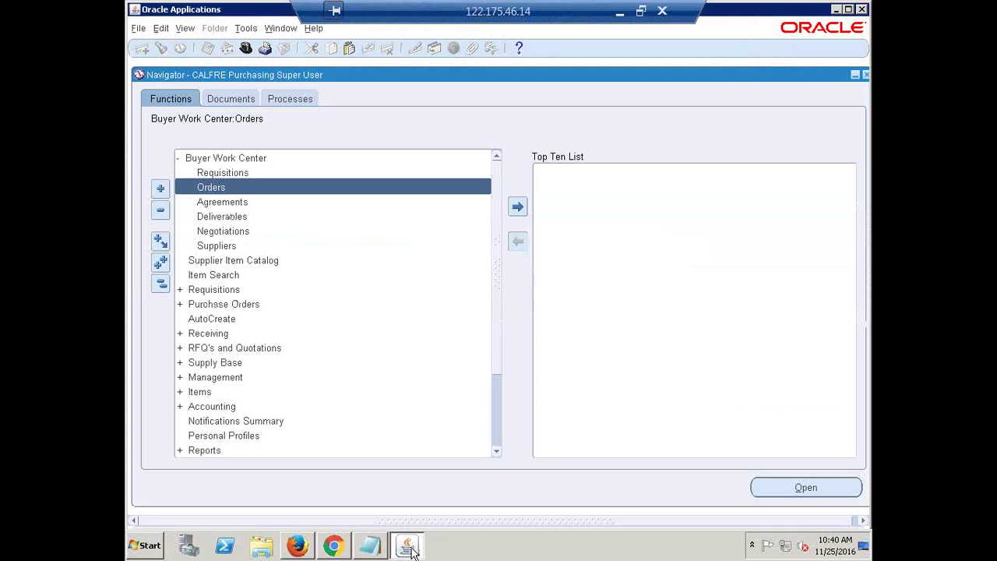
{"action": "left_click", "coordinate": [162, 287]}
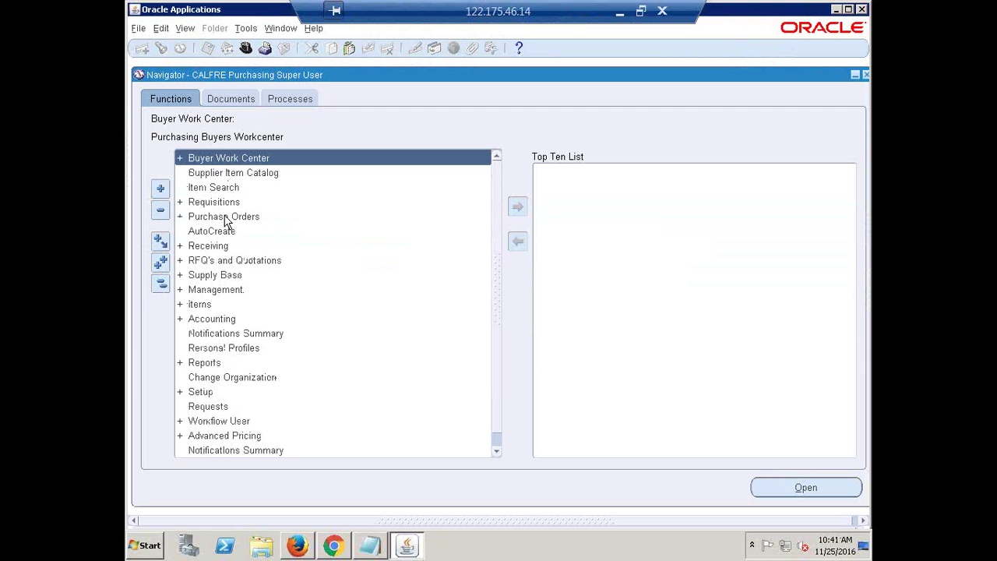
{"action": "left_click", "coordinate": [226, 218]}
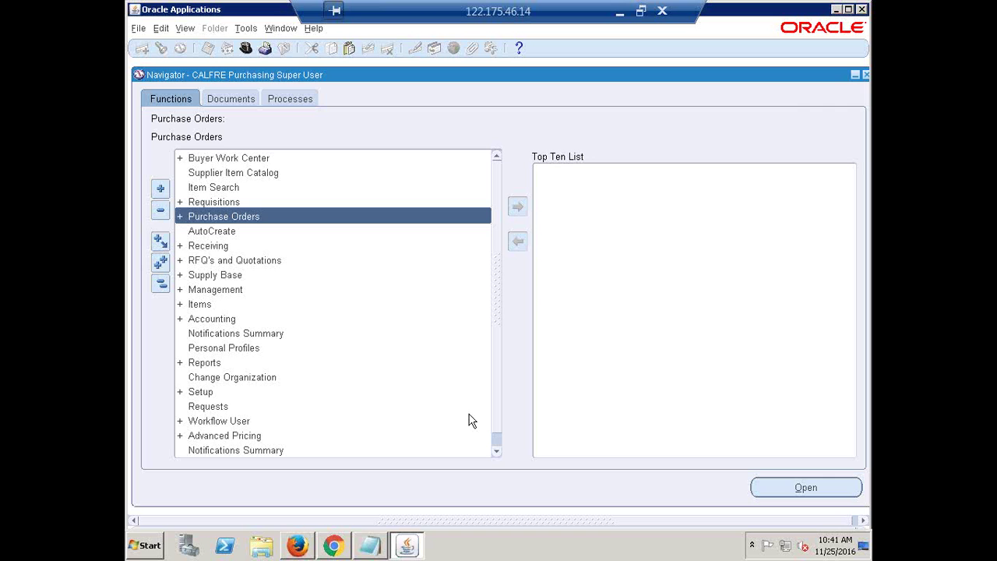
{"action": "key", "text": "Return"}
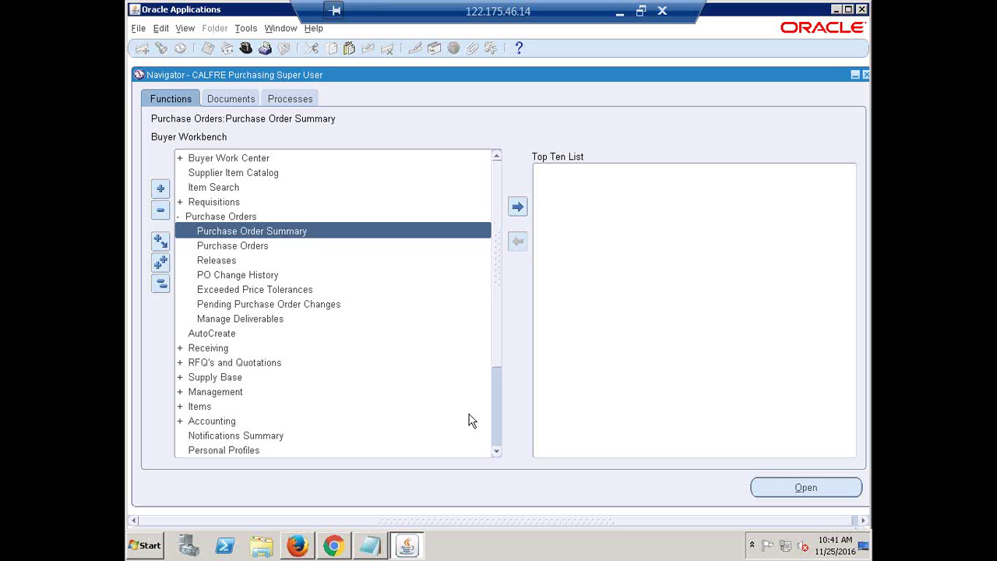
{"action": "key", "text": "alt+o"}
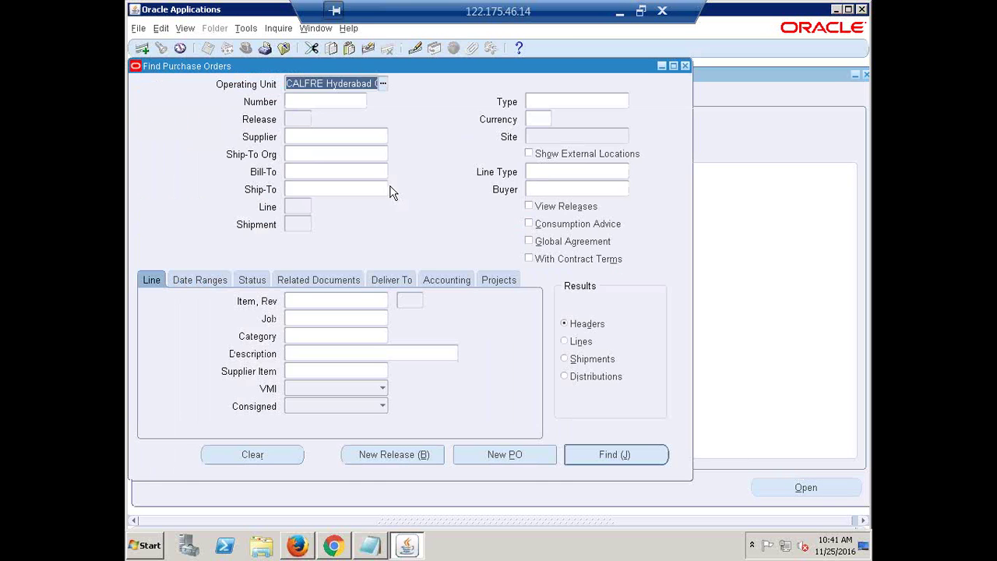
Step: Search for the submitted purchase order by its number in the CALFRE Hyderabad Operating Unit
{"action": "left_click", "coordinate": [332, 101]}
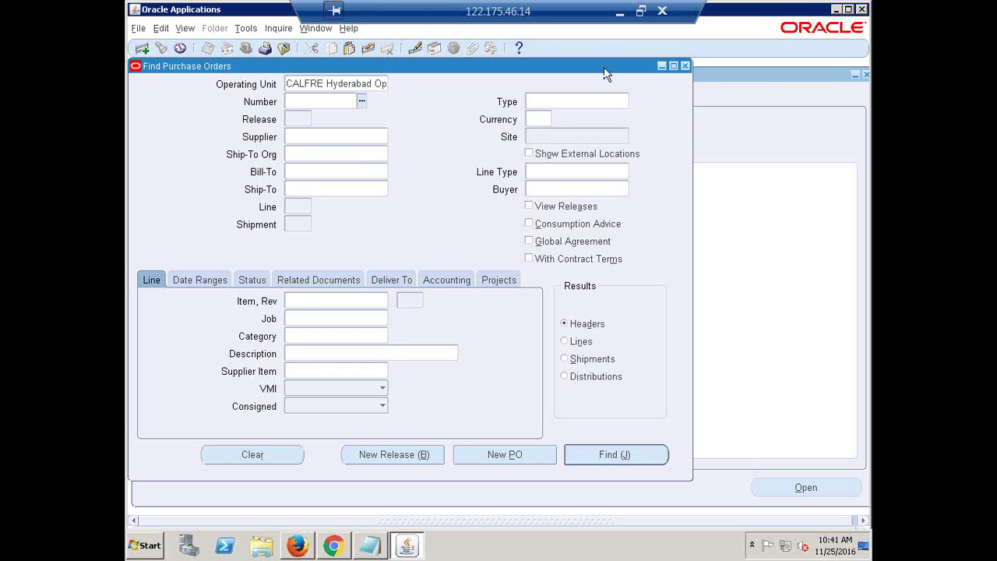
{"action": "type", "text": "2"}
{"action": "key", "text": "Tab"}
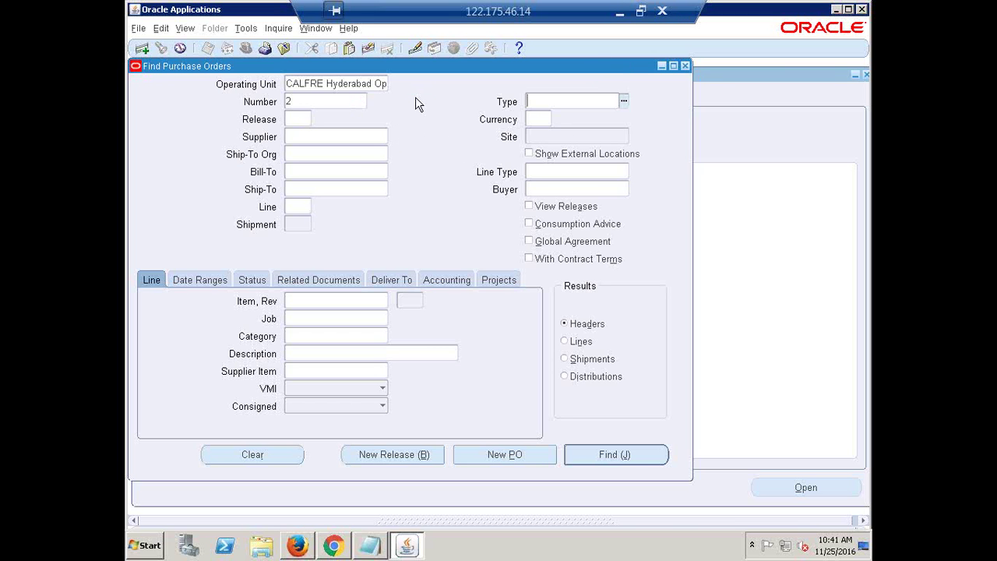
{"action": "left_click", "coordinate": [616, 458]}
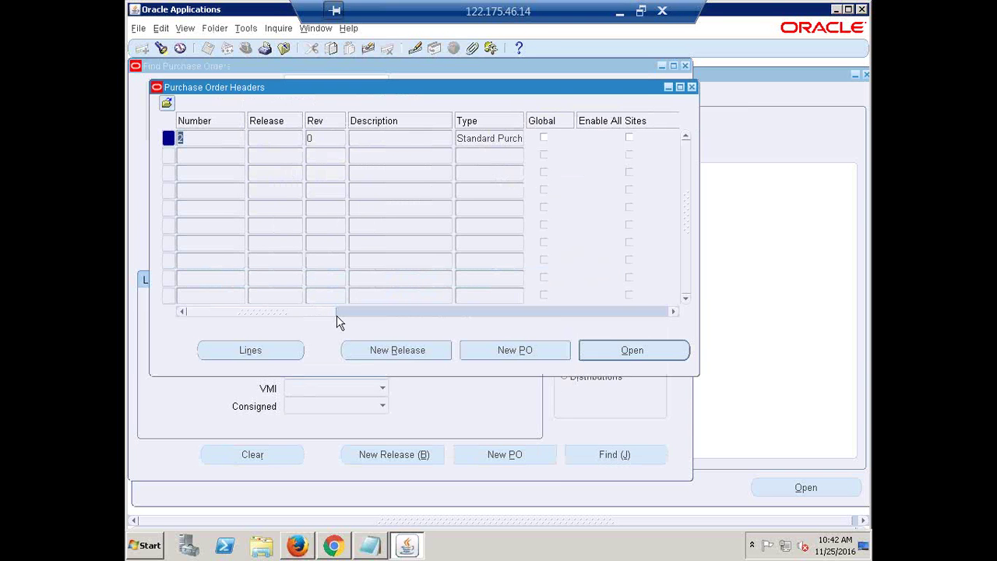
Step: Check the found purchase order's approval status, open the order to view its header, and close it again
{"action": "left_click_drag", "start_coordinate": [229, 309], "coordinate": [335, 346]}
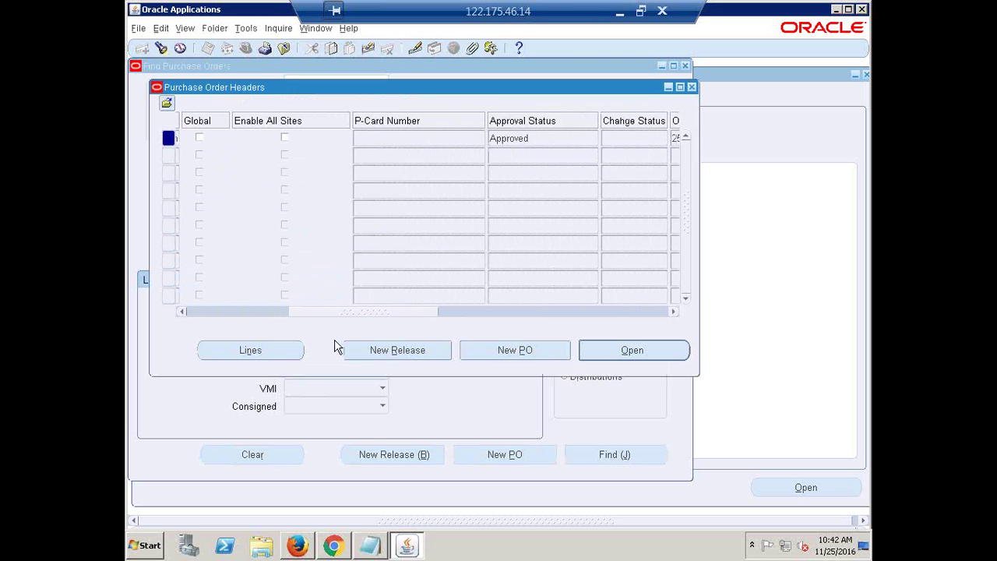
{"action": "left_click", "coordinate": [541, 145]}
{"action": "left_click_drag", "start_coordinate": [534, 140], "coordinate": [470, 138]}
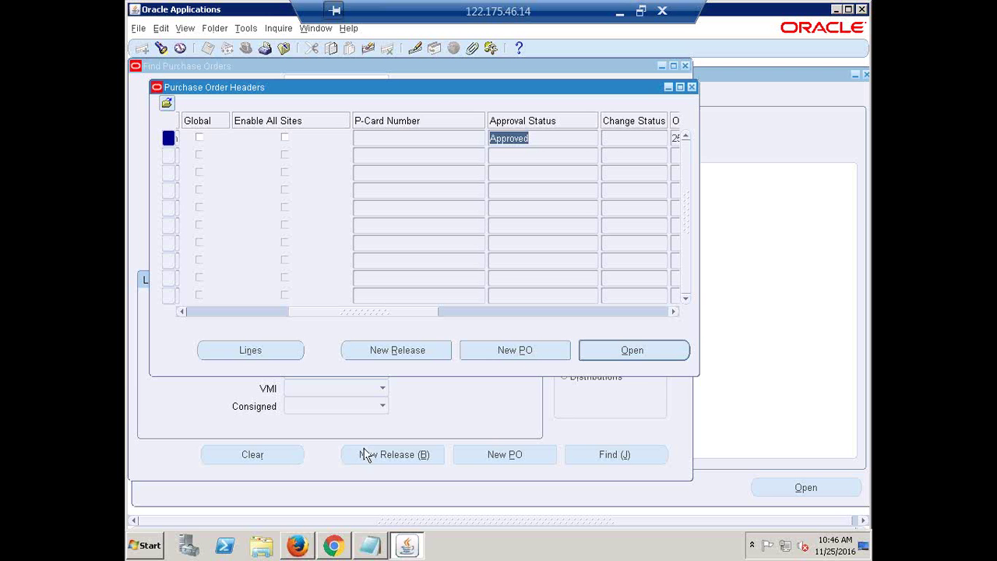
{"action": "left_click", "coordinate": [644, 357]}
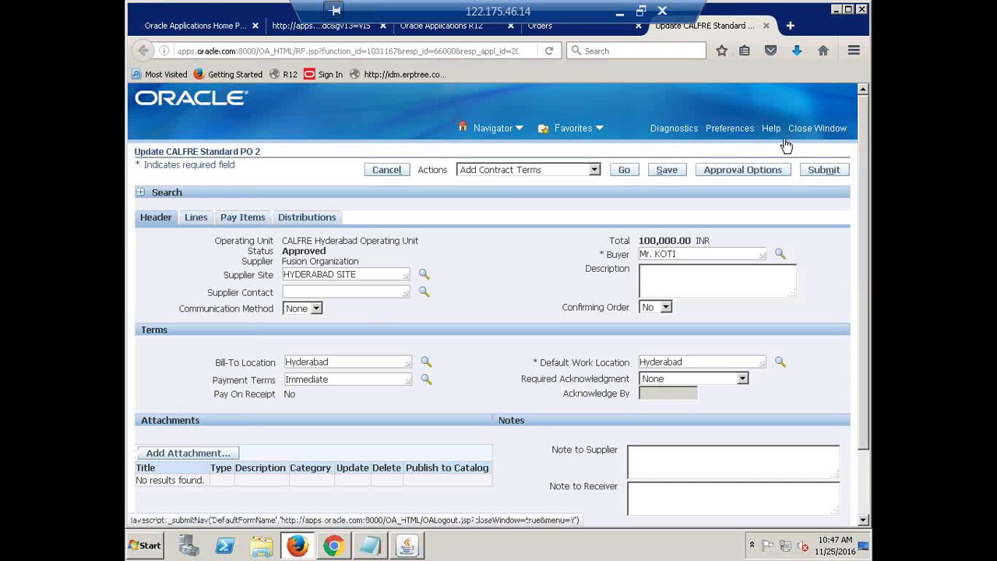
{"action": "left_click", "coordinate": [768, 27]}
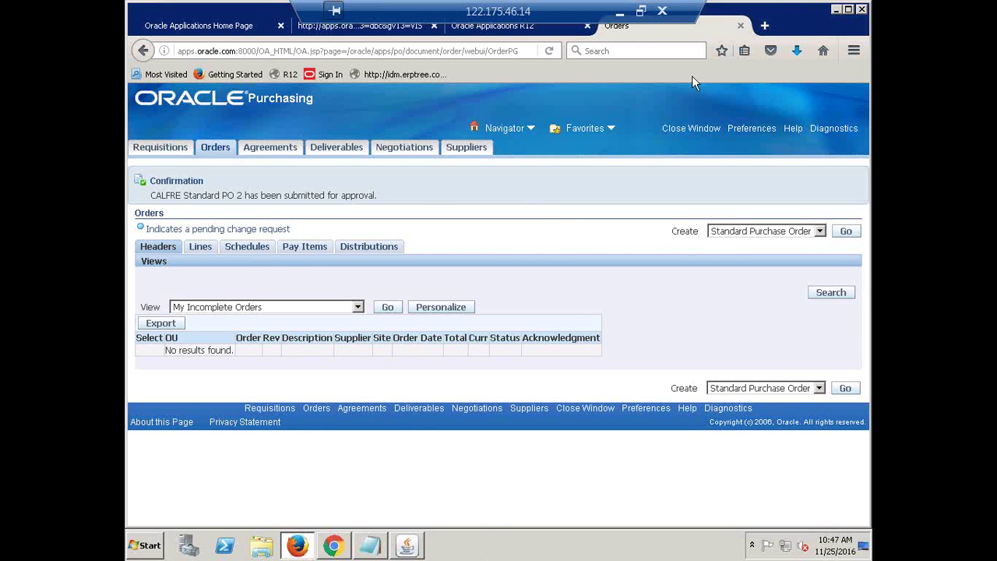
Step: Review the Retainage Release Invoice steps in the Recap.xlsx workbook and return to the purchase order summary
{"action": "left_click", "coordinate": [619, 12]}
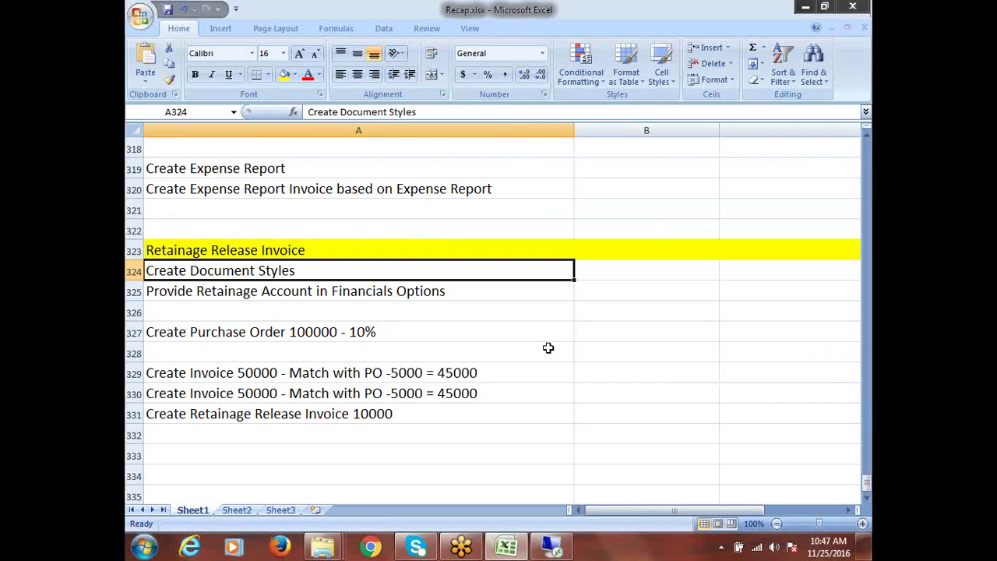
{"action": "left_click", "coordinate": [482, 299]}
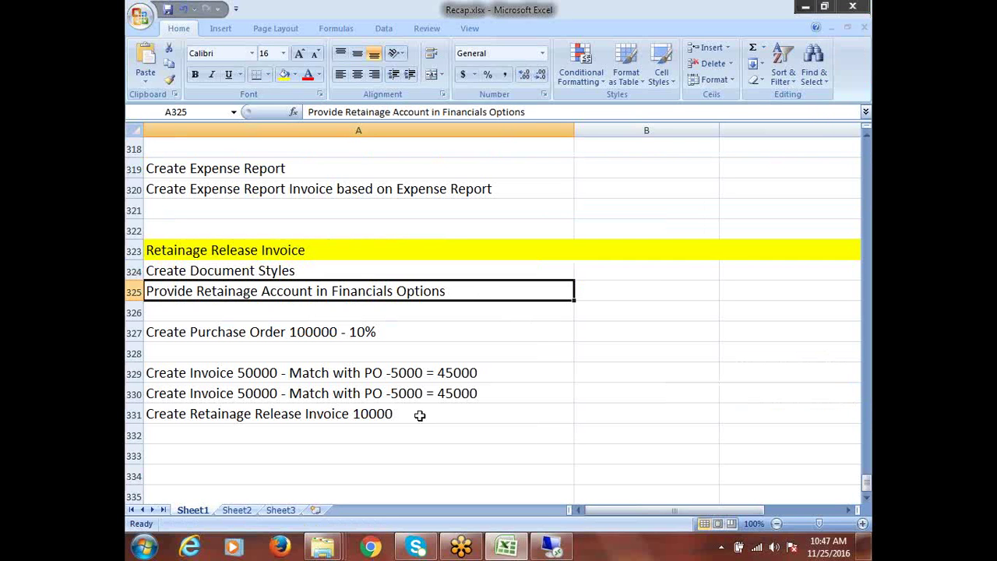
{"action": "left_click", "coordinate": [386, 374]}
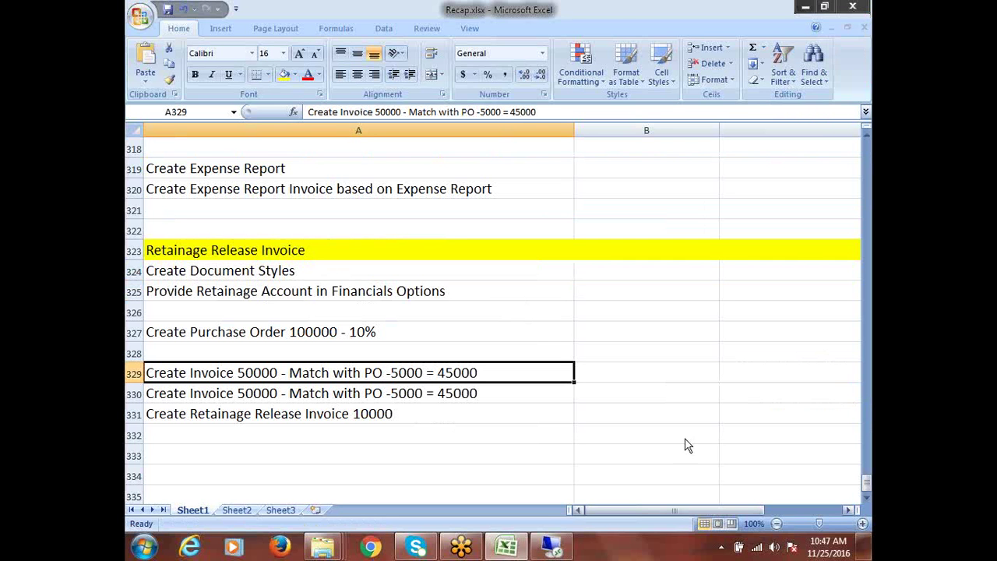
{"action": "left_click", "coordinate": [550, 550]}
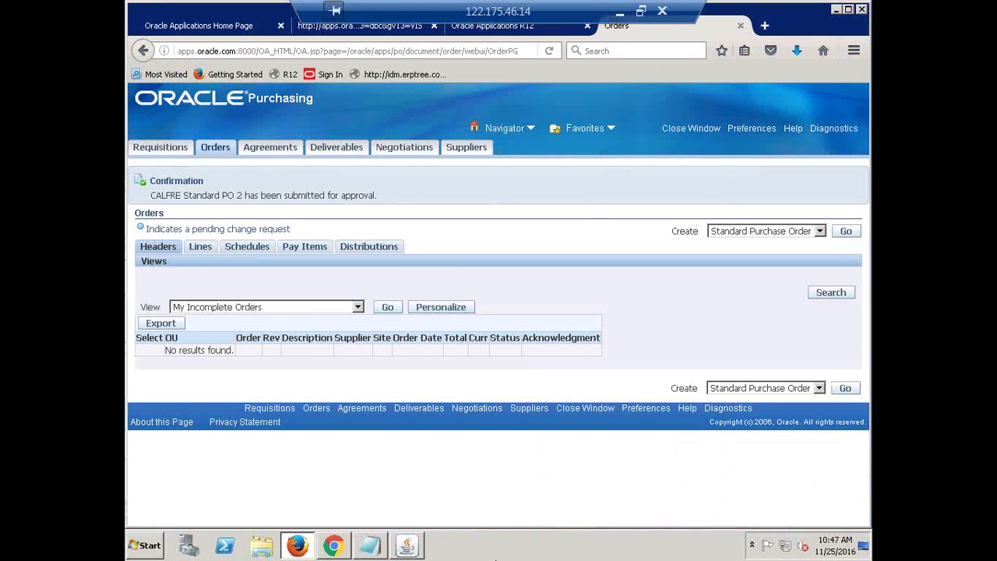
{"action": "left_click", "coordinate": [407, 548]}
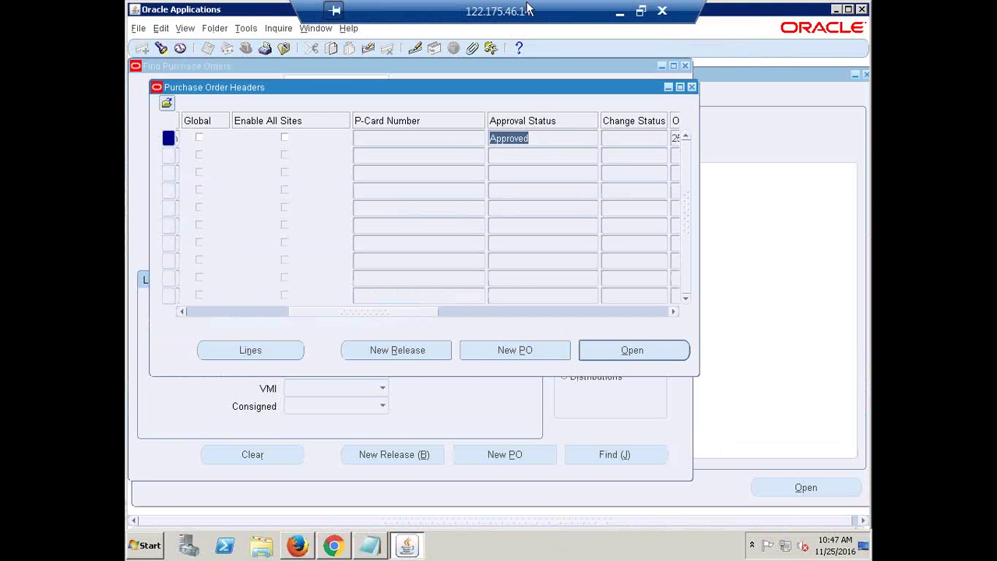
Step: In Recap.xlsx, add a hyphen and the submitted order's number after PO in the invoice matching notes in A329 and A330
{"action": "left_click", "coordinate": [617, 11]}
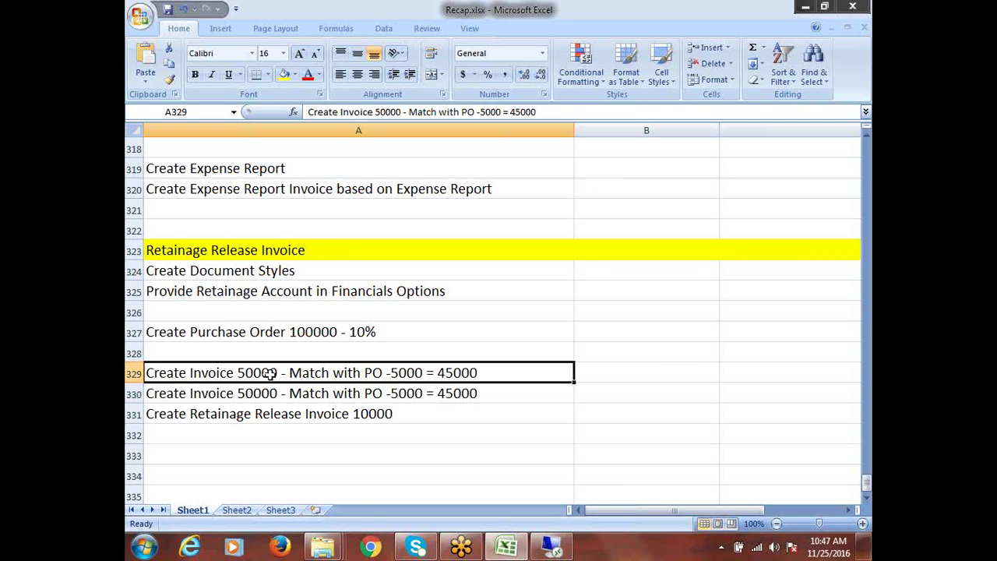
{"action": "double_click", "coordinate": [382, 376]}
{"action": "type", "text": "-2"}
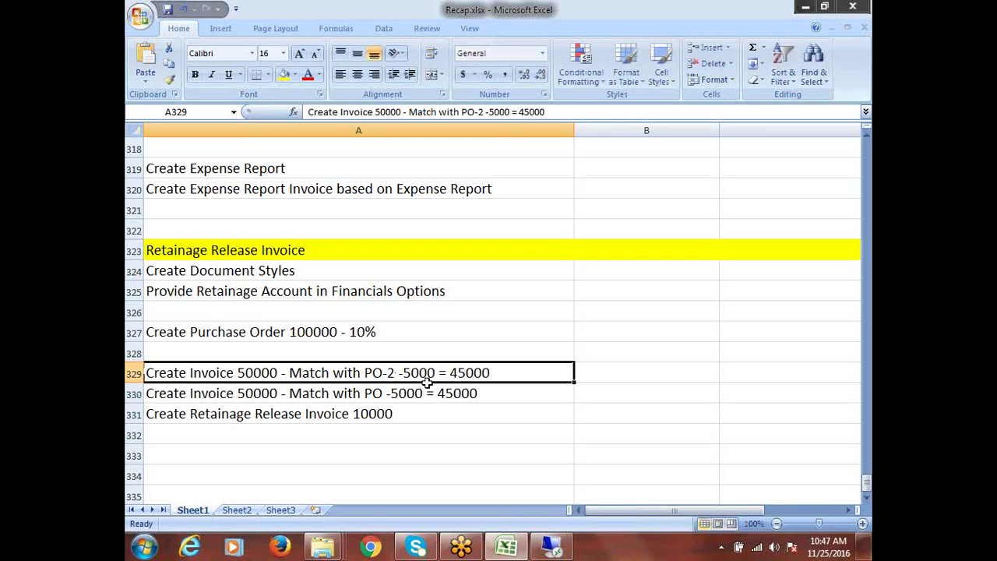
{"action": "double_click", "coordinate": [384, 393]}
{"action": "type", "text": "-"}
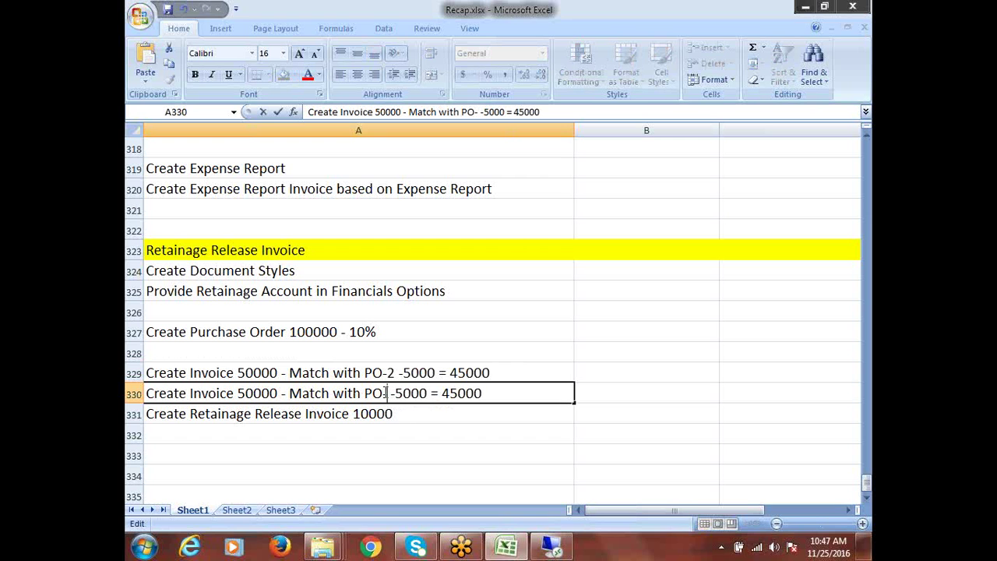
{"action": "type", "text": "2"}
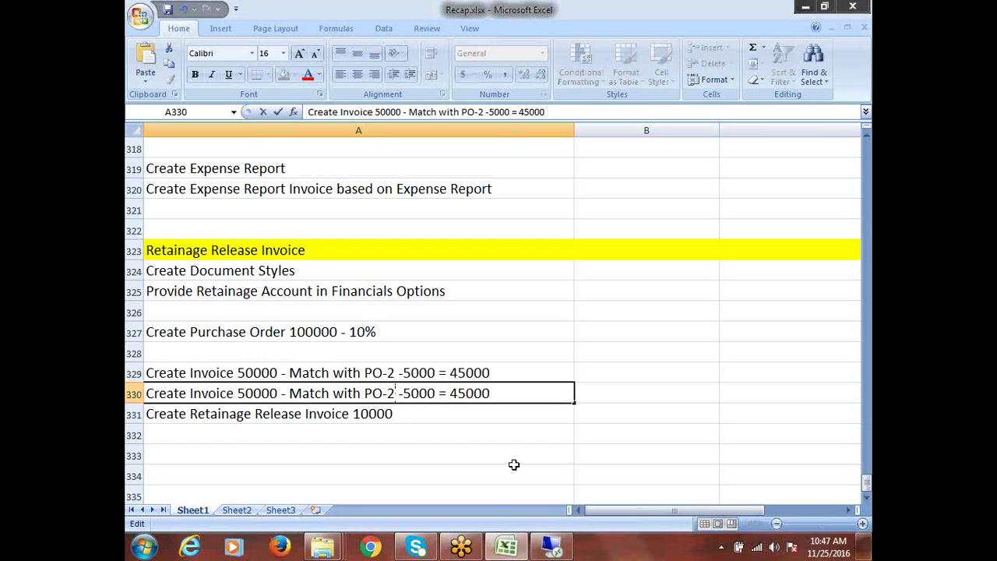
{"action": "key", "text": "Return"}
{"action": "left_click", "coordinate": [277, 369]}
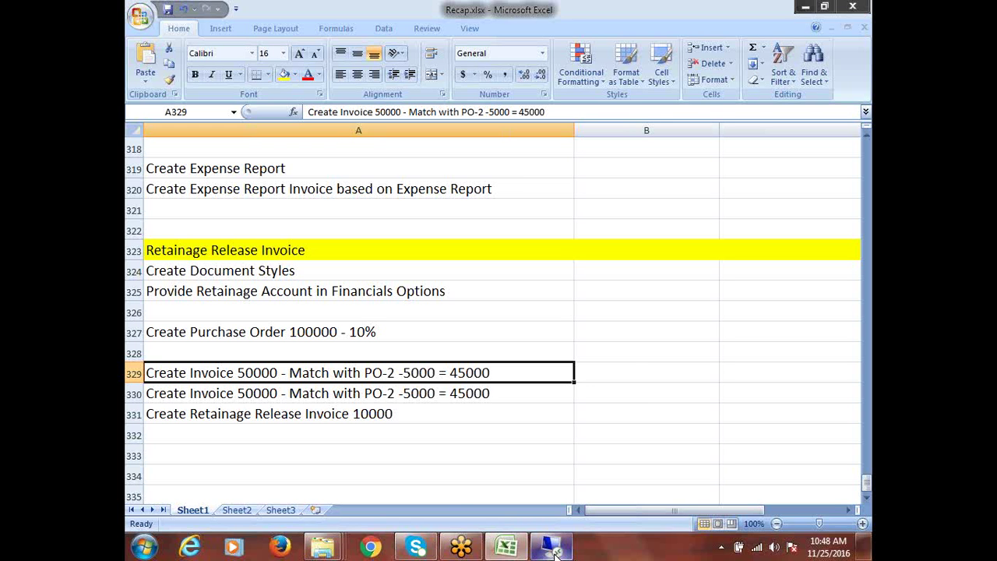
Step: Return to Oracle Applications in the remote session, close the purchase order results and search windows, and collapse all Navigator functions
{"action": "mouse_move", "coordinate": [555, 553]}
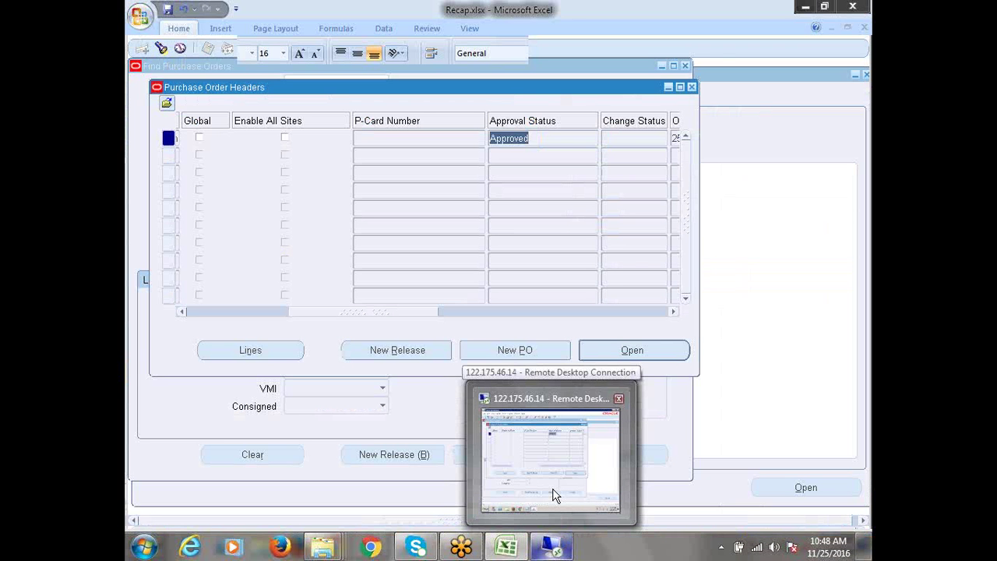
{"action": "left_click", "coordinate": [553, 475]}
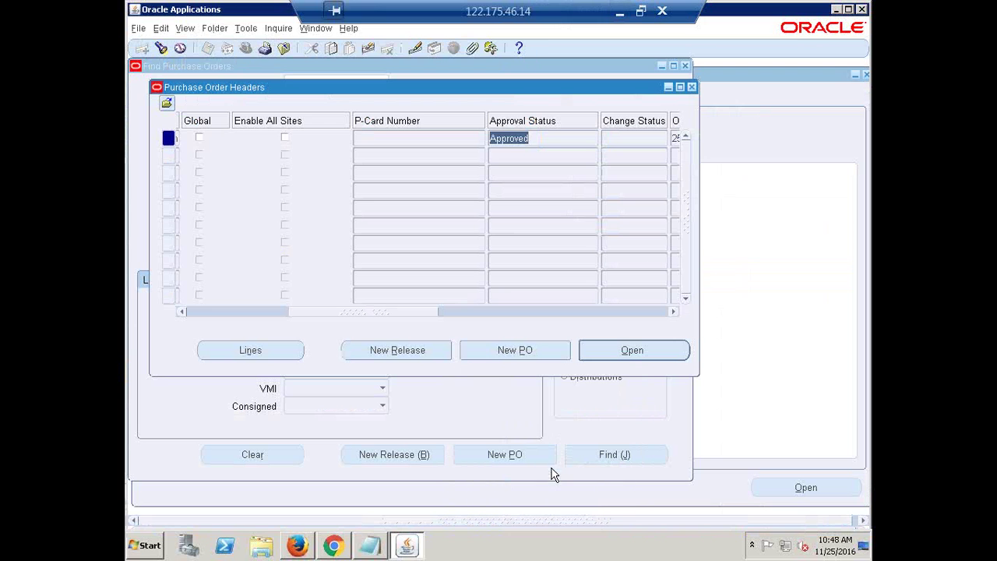
{"action": "left_click", "coordinate": [692, 88]}
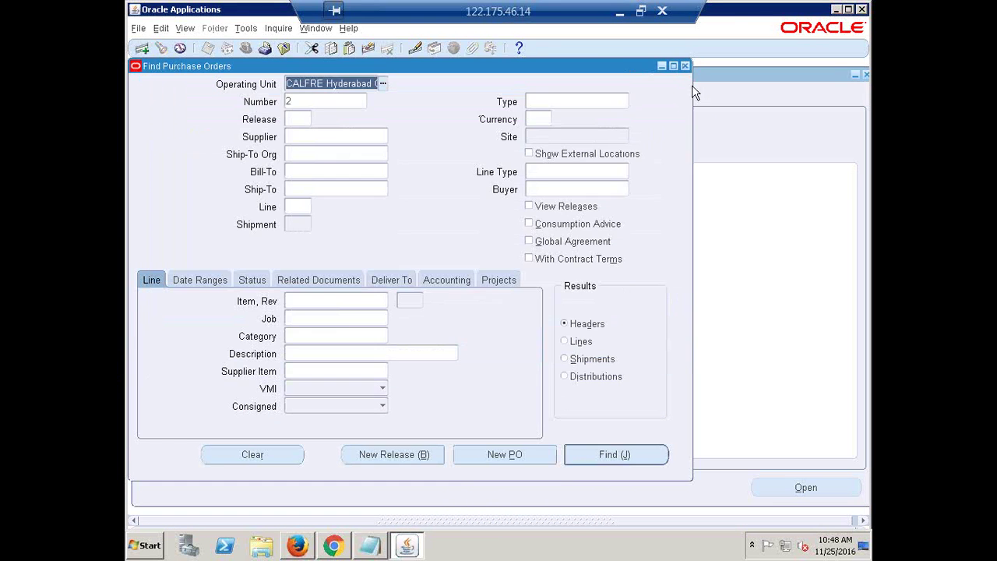
{"action": "left_click", "coordinate": [685, 65]}
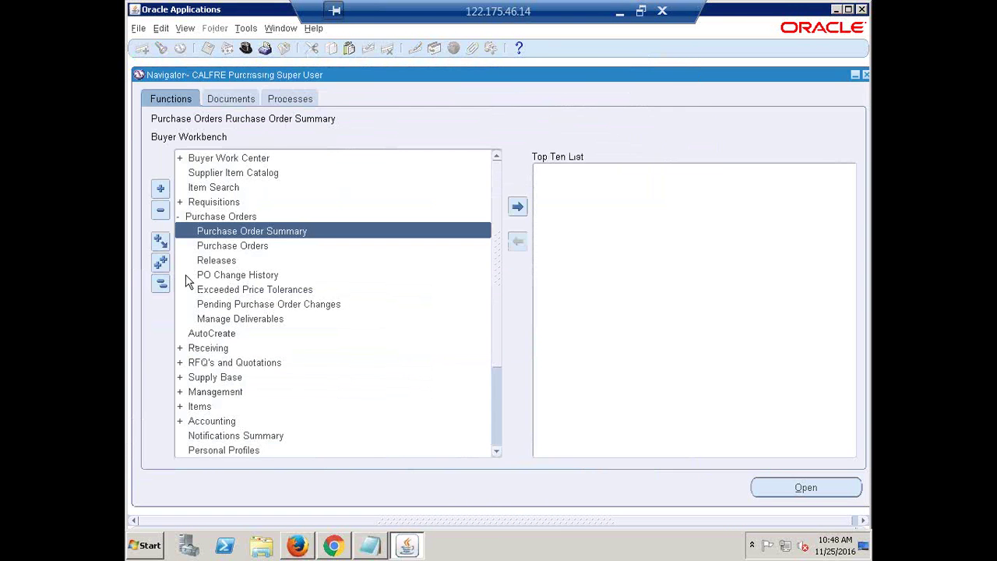
{"action": "left_click", "coordinate": [162, 283]}
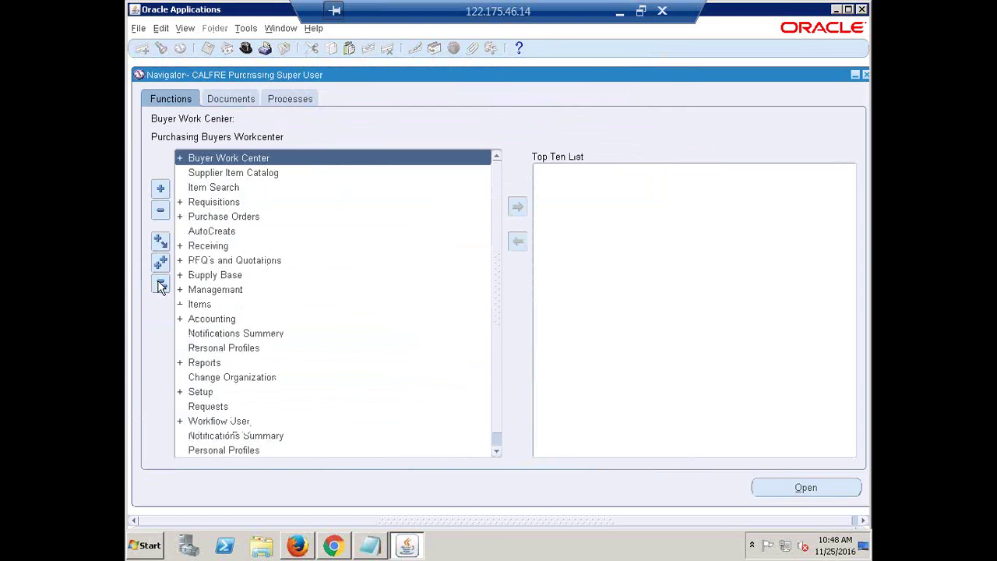
Step: Switch to the CALFRE Accounts Payable Super User responsibility and open the Invoices entry form
{"action": "left_click", "coordinate": [245, 47]}
{"action": "left_click", "coordinate": [238, 230]}
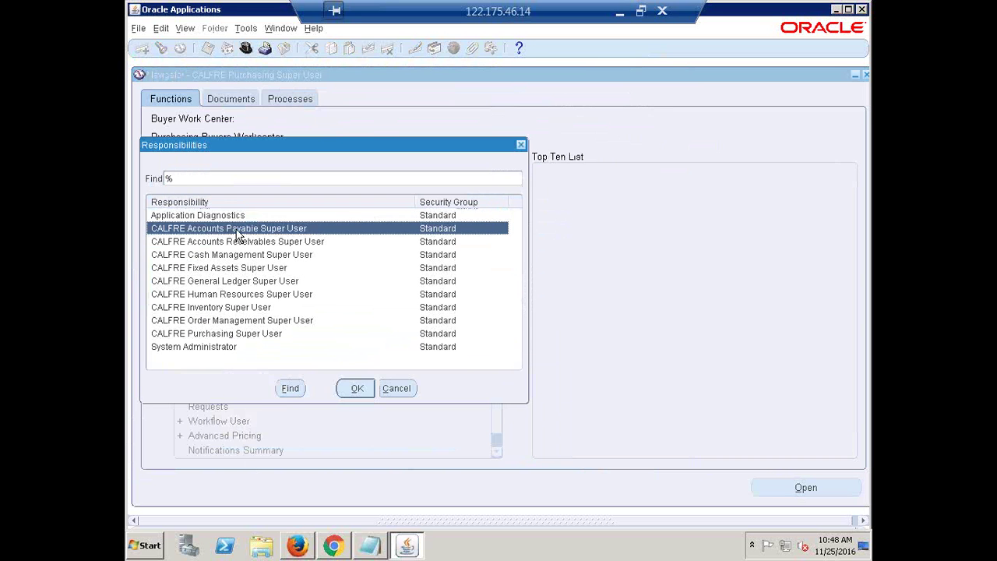
{"action": "double_click", "coordinate": [238, 230]}
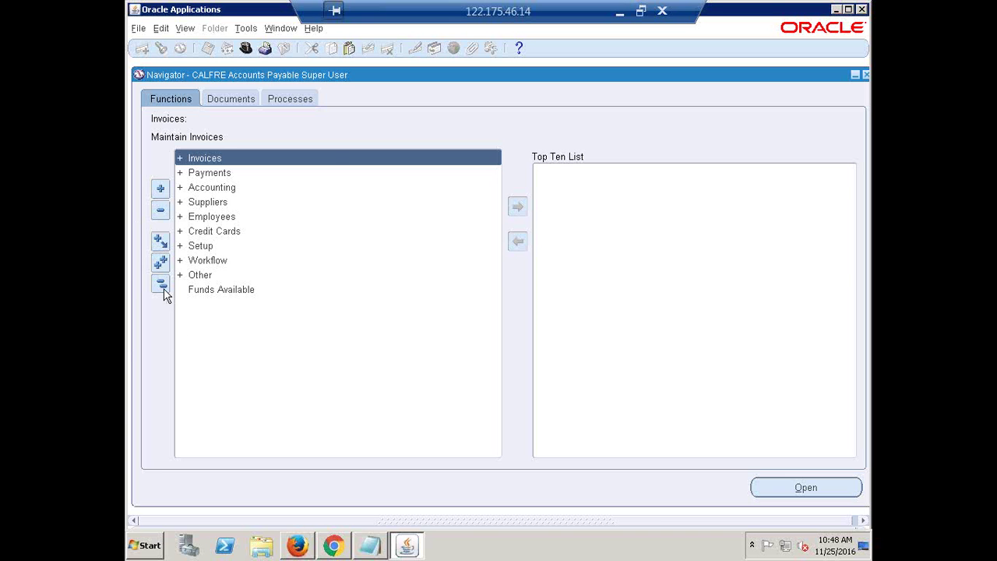
{"action": "double_click", "coordinate": [330, 164]}
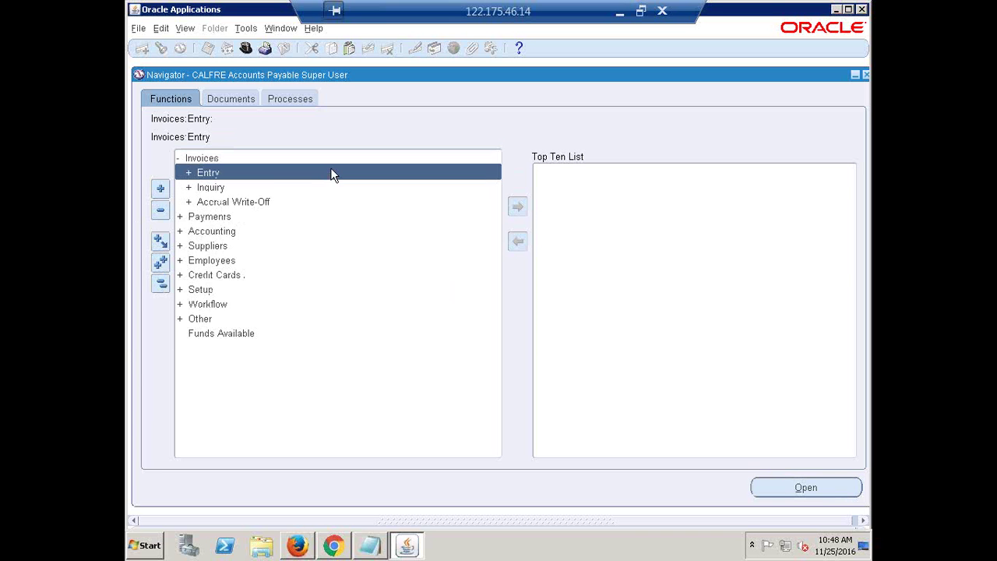
{"action": "double_click", "coordinate": [330, 170]}
{"action": "key", "text": "Down"}
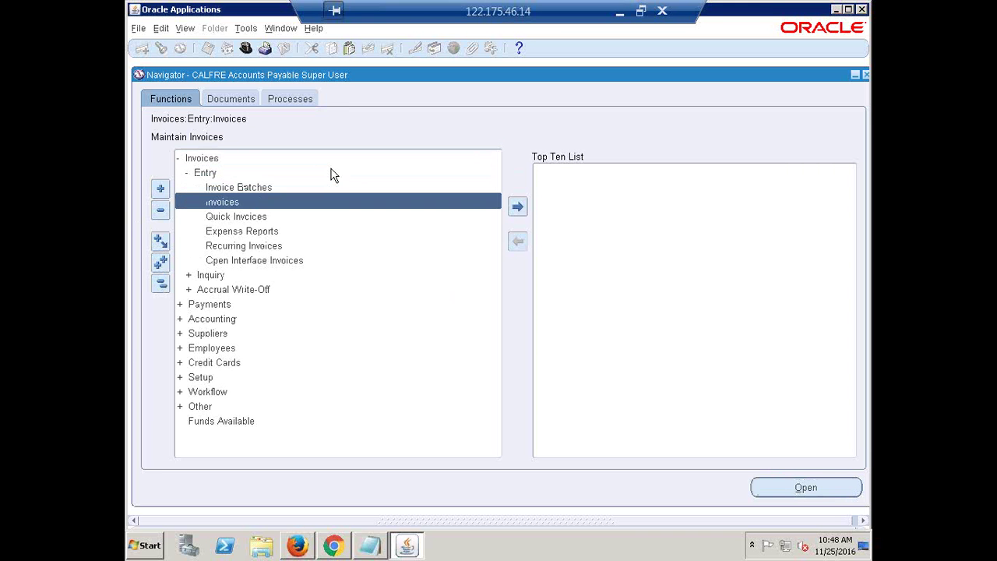
{"action": "key", "text": "Return"}
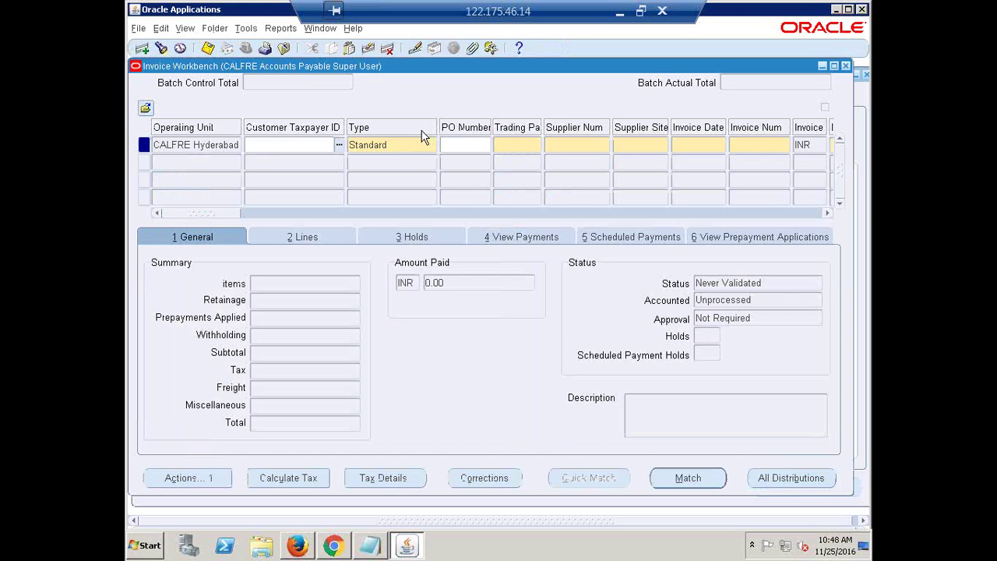
Step: Enter a Standard invoice against the approved purchase order, dated 25-NOV-2016, with invoice number FUSION10 and amount 50,000
{"action": "left_click", "coordinate": [467, 145]}
{"action": "type", "text": "2"}
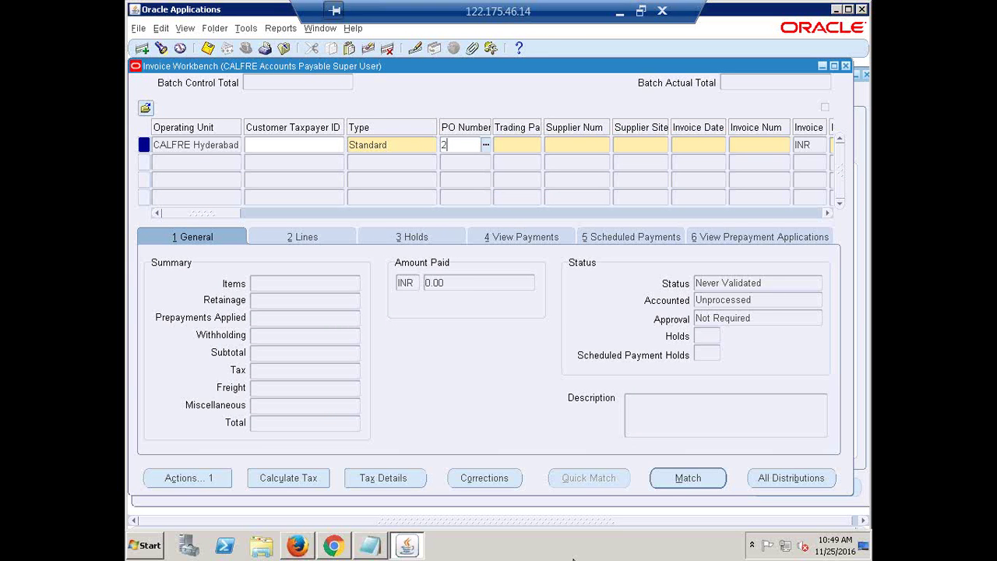
{"action": "key", "text": "Tab"}
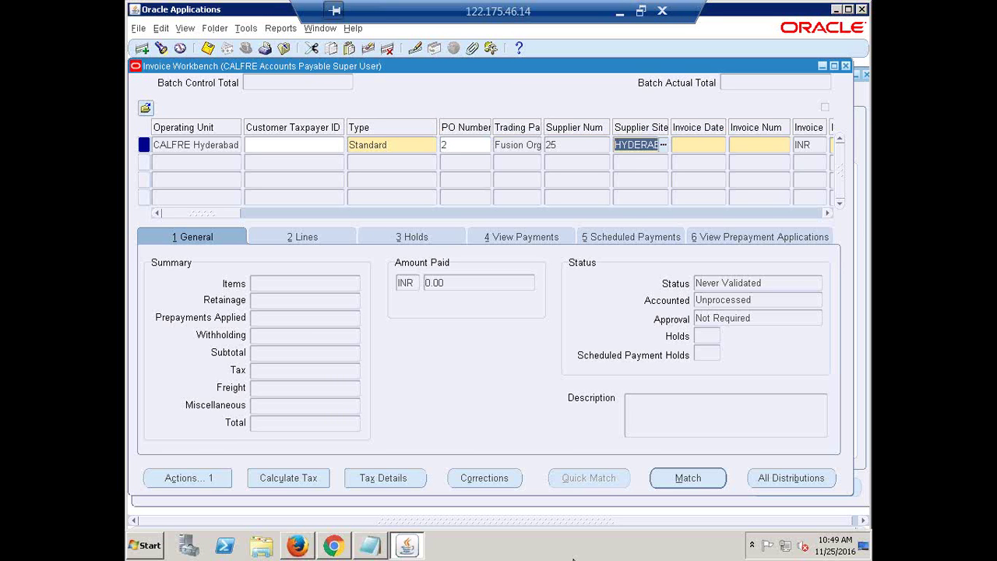
{"action": "key", "text": "Tab"}
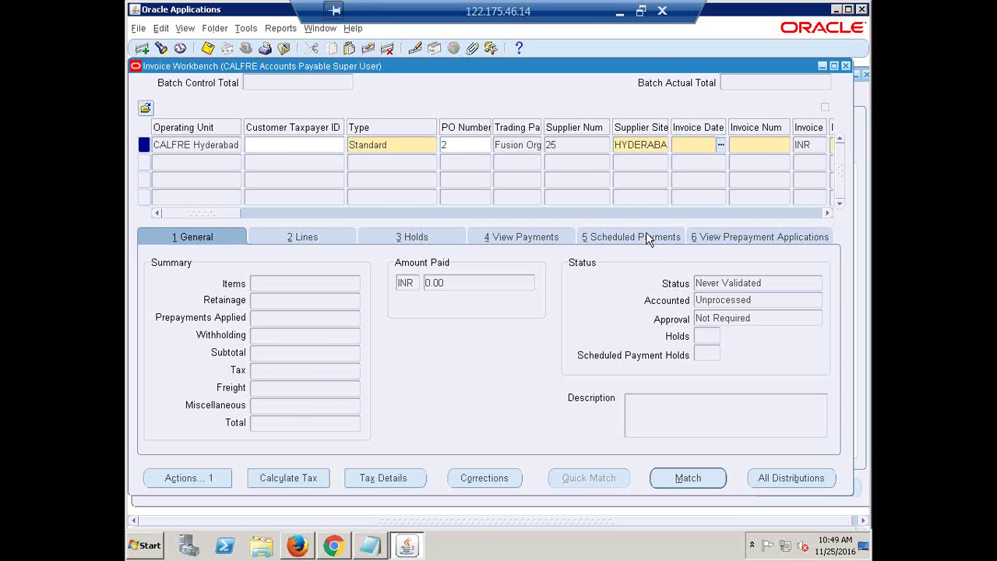
{"action": "key", "text": "Tab"}
{"action": "type", "text": "fUSION"}
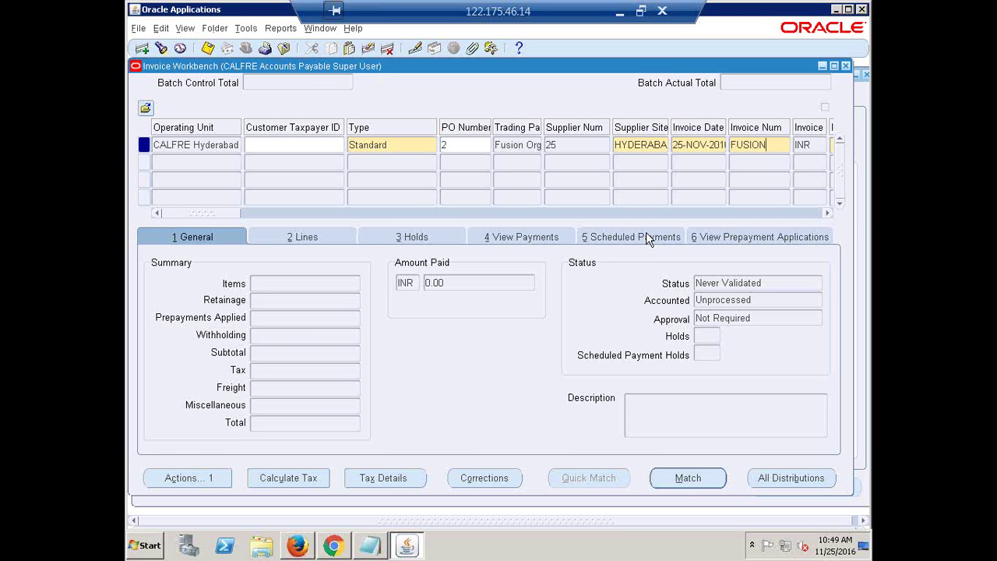
{"action": "type", "text": "10"}
{"action": "key", "text": "Tab"}
{"action": "key", "text": "Tab"}
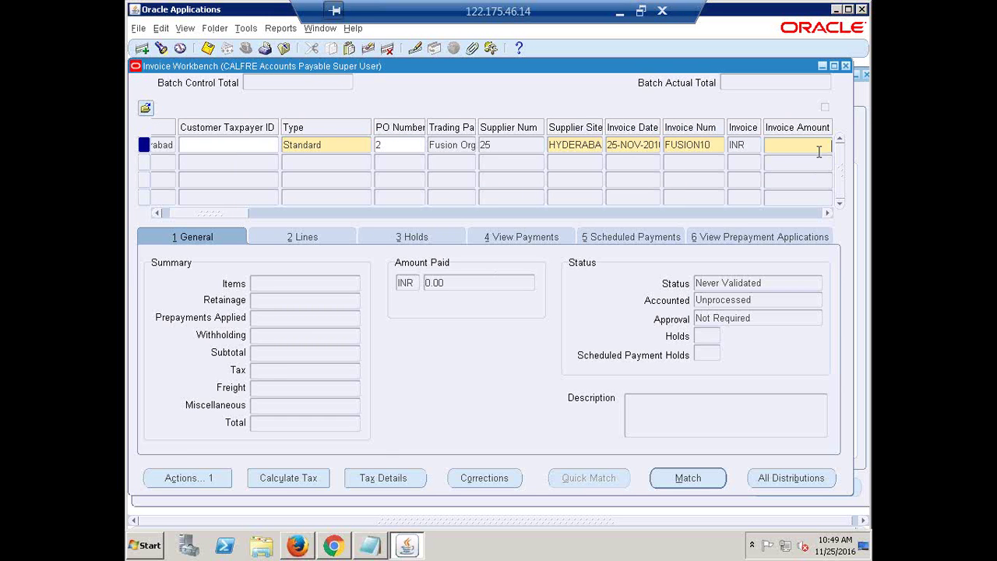
{"action": "type", "text": "560000"}
{"action": "key", "text": "Tab"}
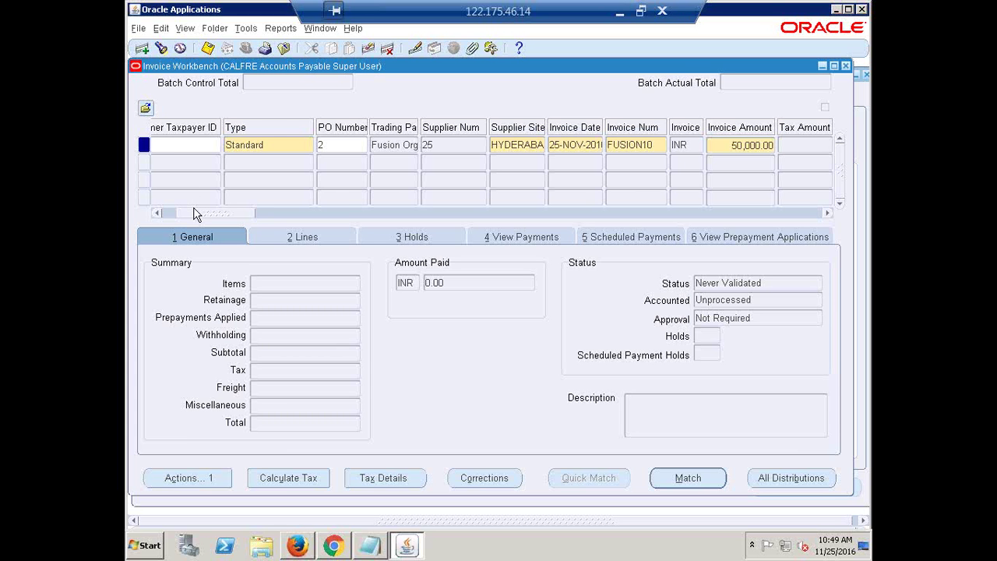
Step: Set the invoice's match action to Purchase Order
{"action": "left_click_drag", "start_coordinate": [196, 215], "coordinate": [333, 263]}
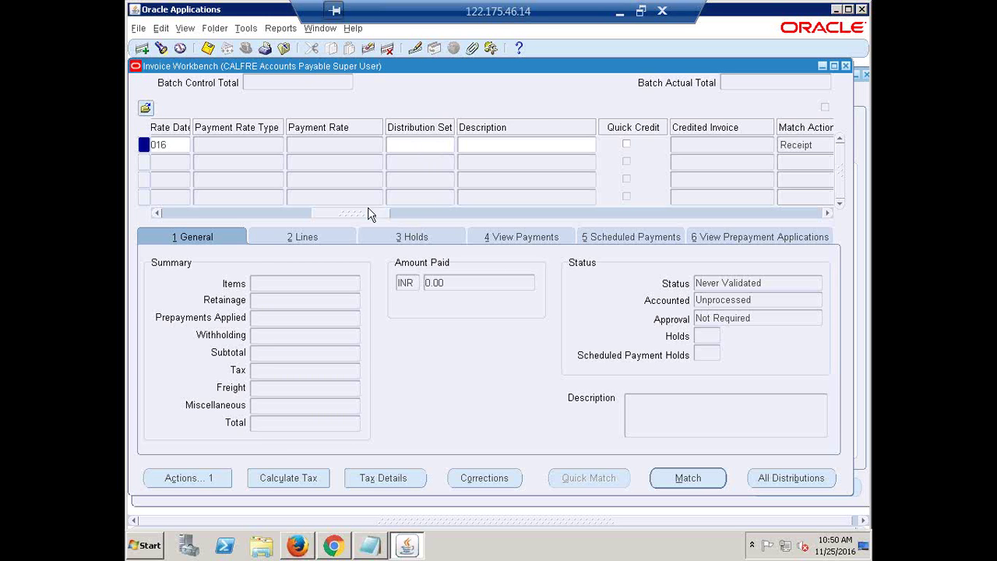
{"action": "left_click_drag", "start_coordinate": [350, 217], "coordinate": [407, 241]}
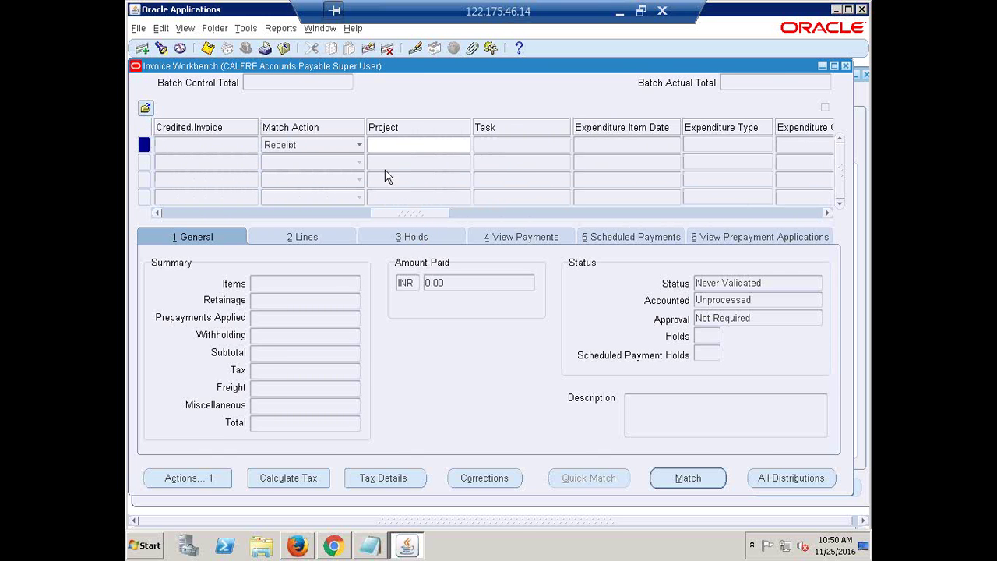
{"action": "left_click", "coordinate": [359, 146]}
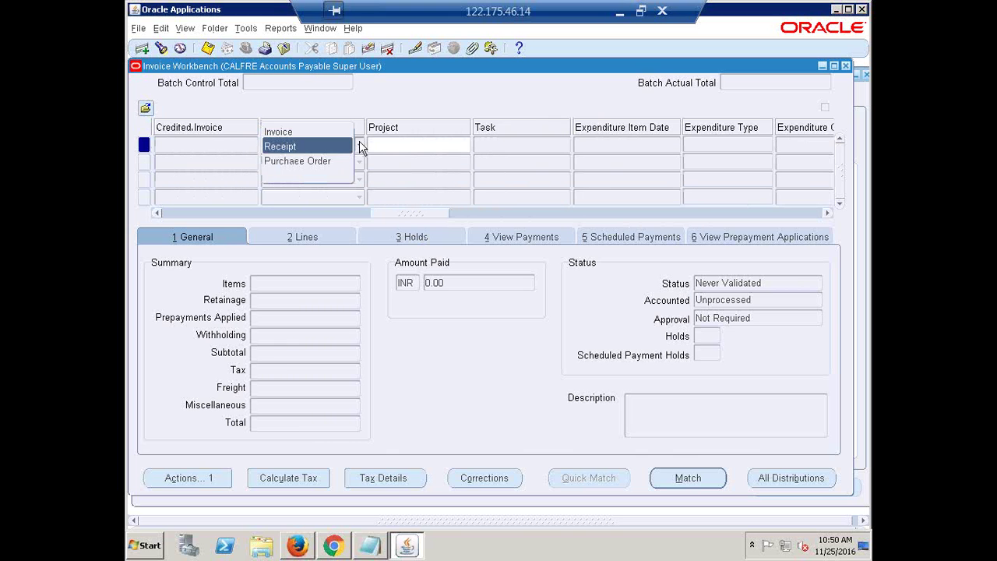
{"action": "left_click", "coordinate": [334, 162]}
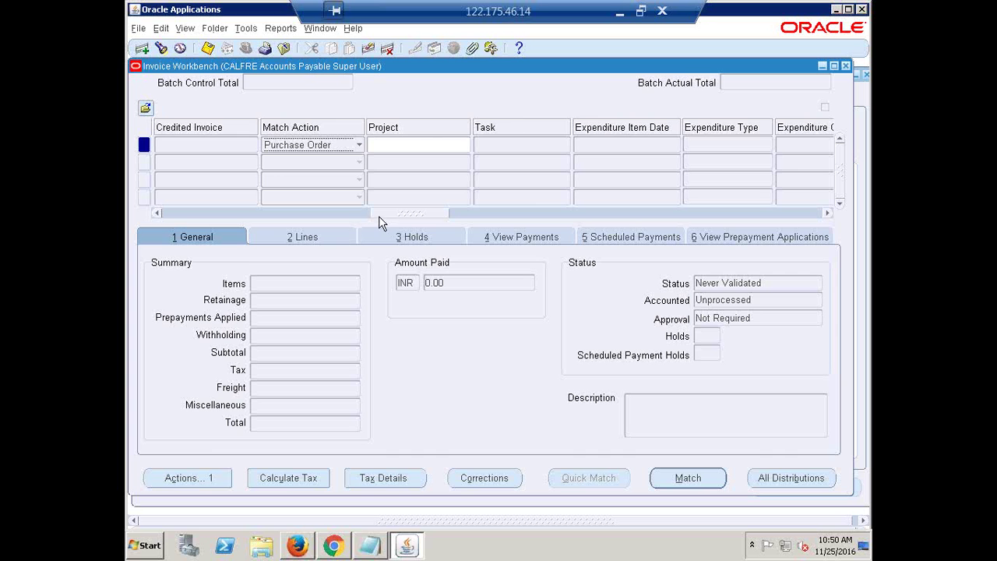
Step: Set the invoice's payment terms to CALFRE Immediate
{"action": "key", "text": "Tab"}
{"action": "key", "text": "Tab"}
{"action": "key", "text": "Tab"}
{"action": "key", "text": "Tab"}
{"action": "key", "text": "Tab"}
{"action": "key", "text": "Tab"}
{"action": "key", "text": "Tab"}
{"action": "key", "text": "Tab"}
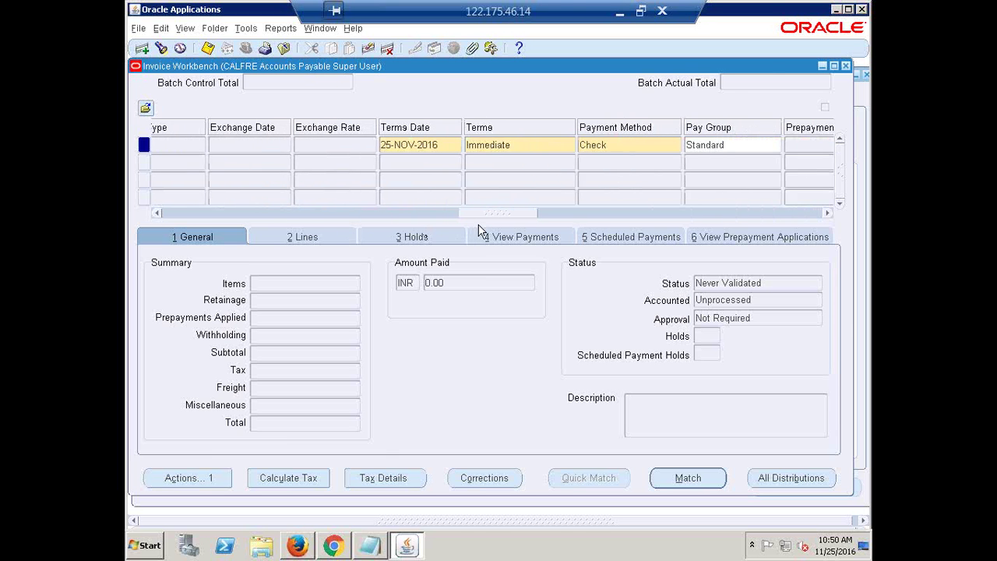
{"action": "left_click", "coordinate": [505, 144]}
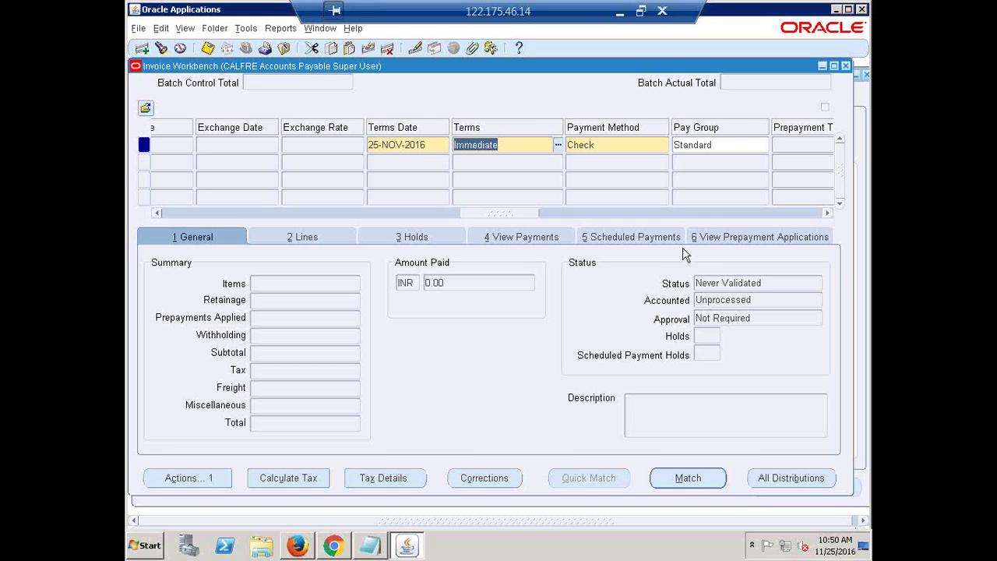
{"action": "type", "text": "CALFRE IMM"}
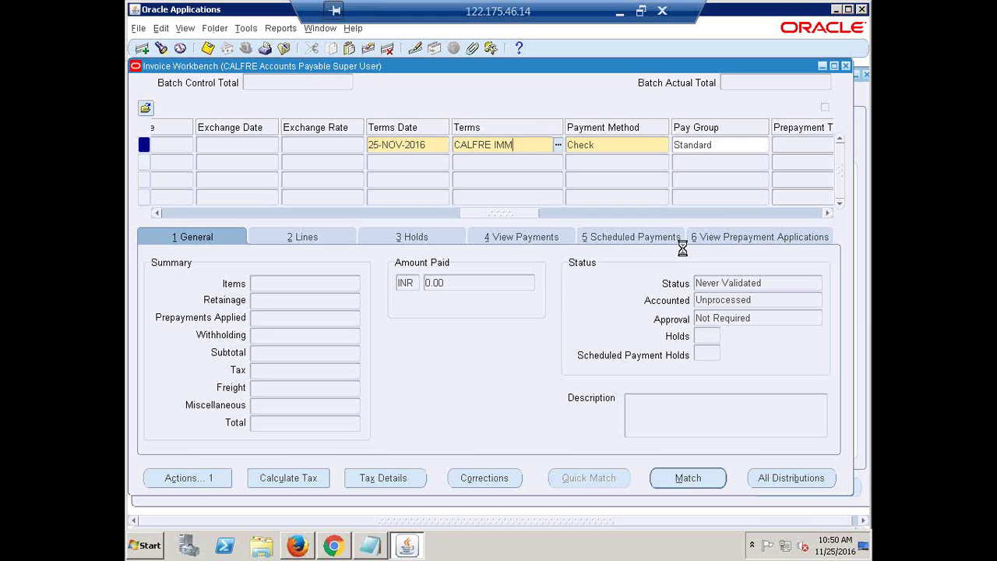
{"action": "key", "text": "Tab"}
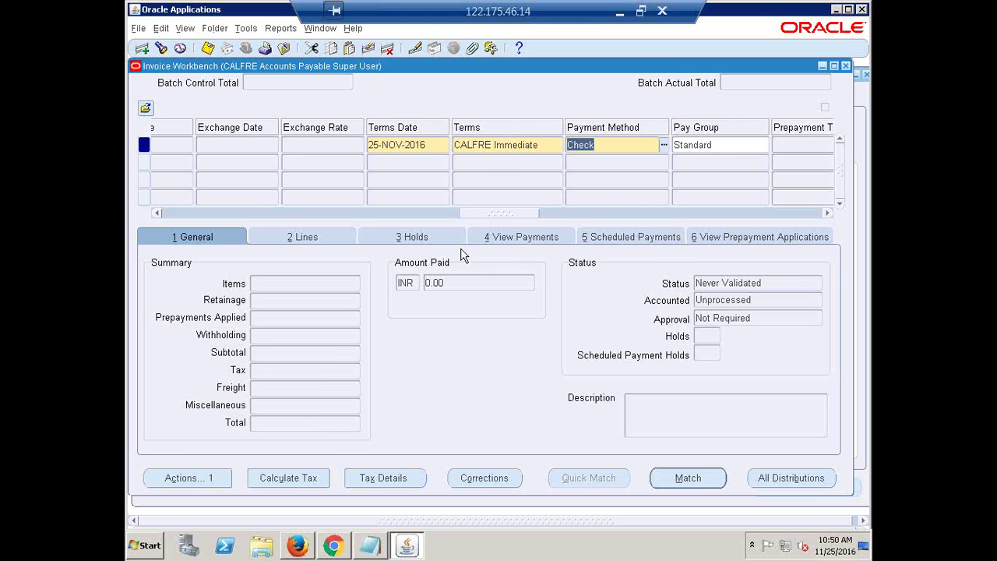
{"action": "left_click", "coordinate": [320, 143]}
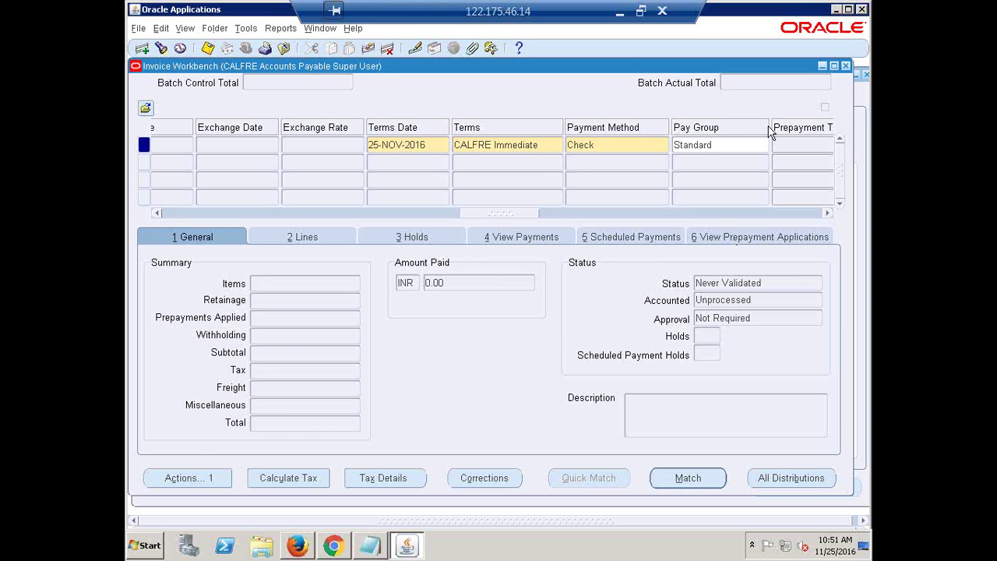
Step: Start matching the FUSION10 invoice and find the supplier's purchase order shipments by the order's number
{"action": "left_click_drag", "start_coordinate": [501, 214], "coordinate": [434, 229]}
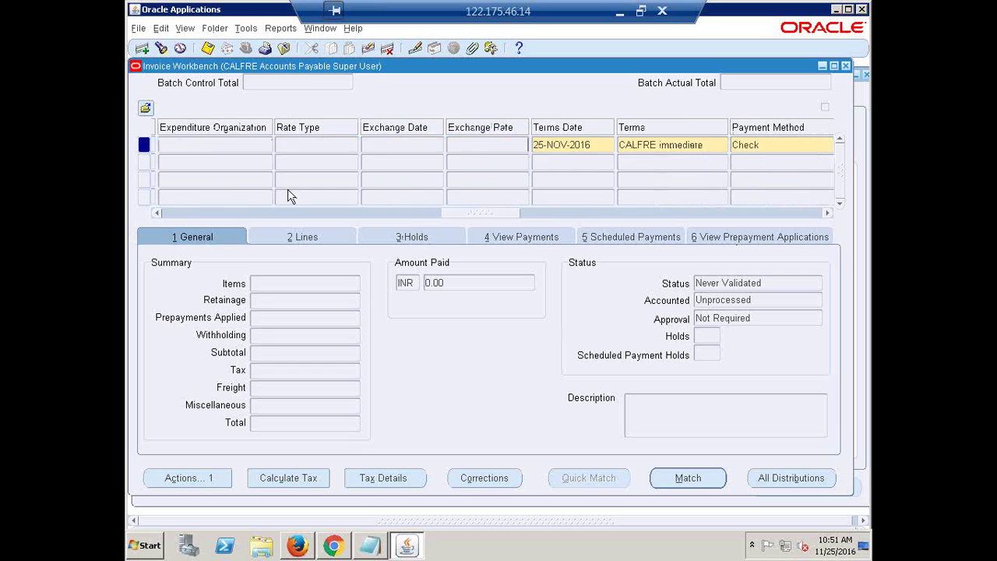
{"action": "left_click", "coordinate": [156, 213]}
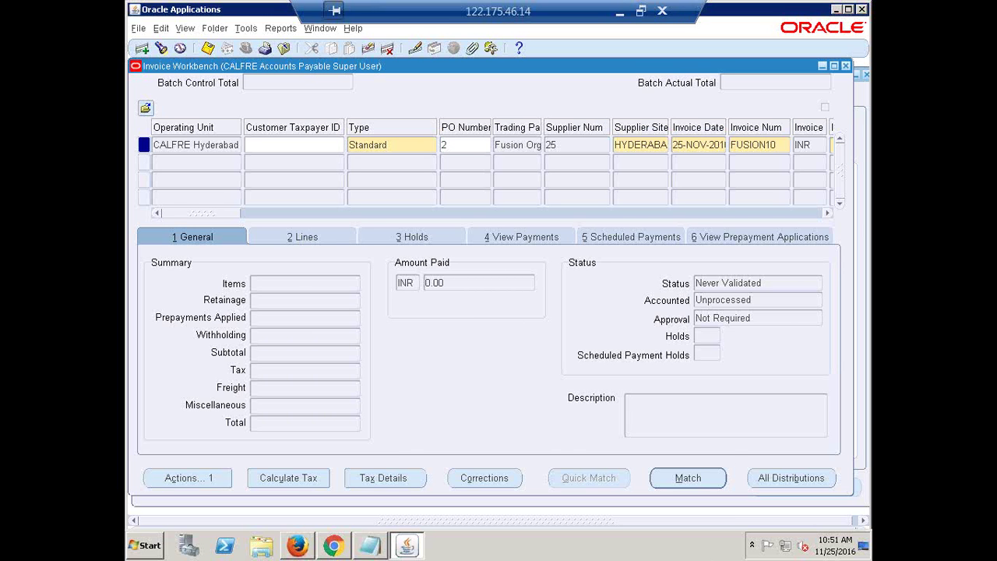
{"action": "left_click", "coordinate": [695, 478]}
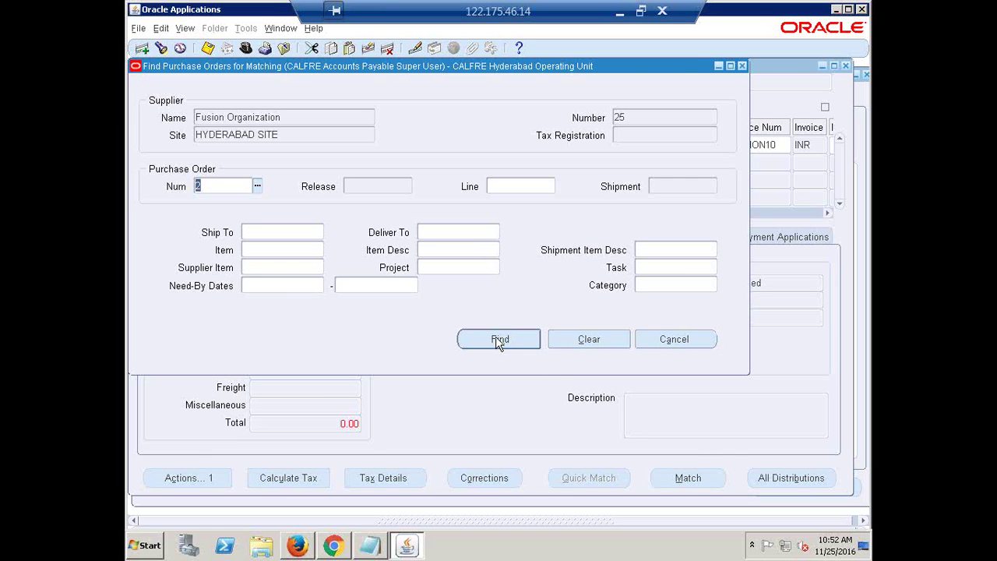
{"action": "left_click", "coordinate": [209, 188]}
{"action": "left_click", "coordinate": [485, 338]}
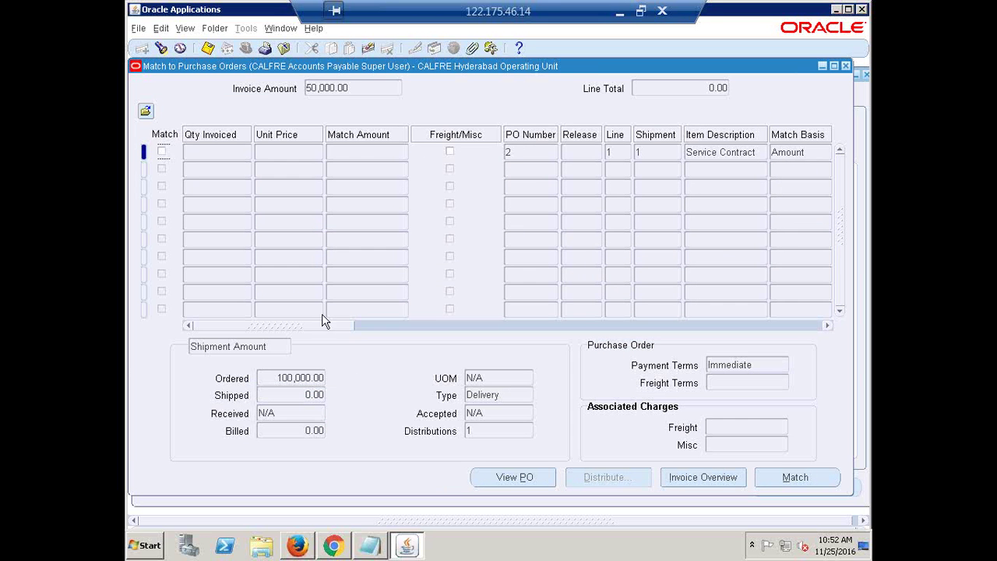
Step: Select the Service Contract shipment, acknowledge the payment terms note, and match it to the invoice for 50,000
{"action": "left_click", "coordinate": [162, 152]}
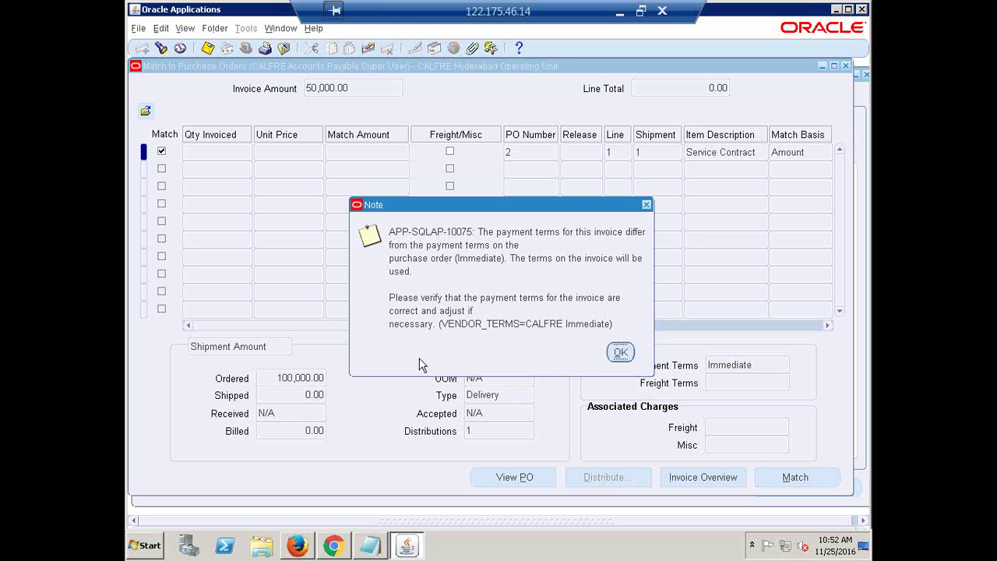
{"action": "left_click", "coordinate": [621, 354]}
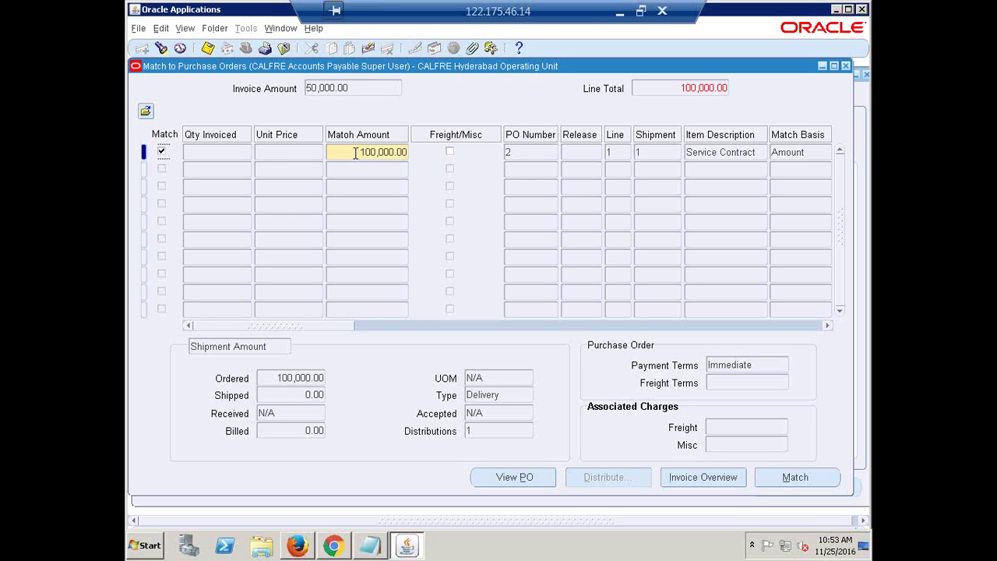
{"action": "left_click_drag", "start_coordinate": [354, 153], "coordinate": [468, 159]}
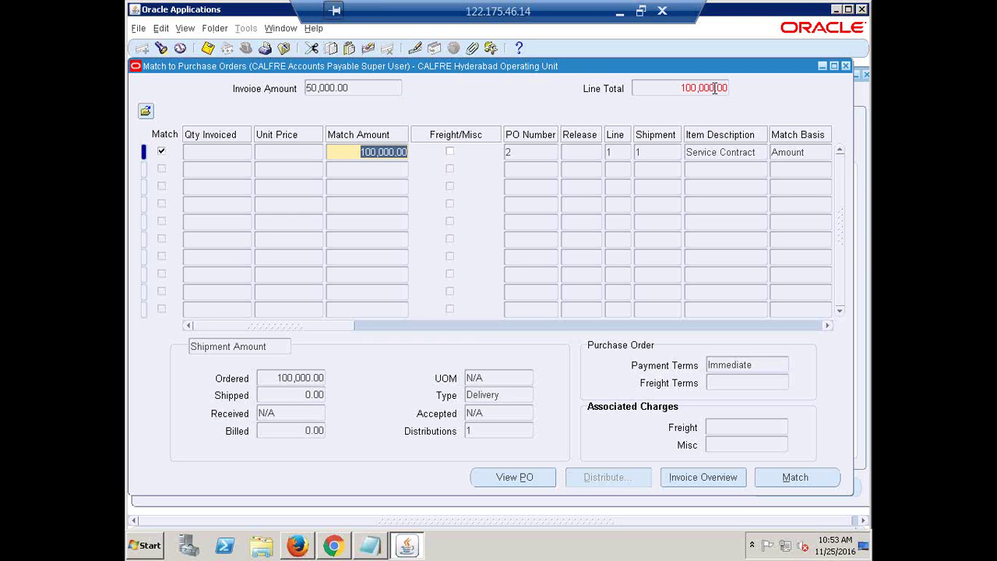
{"action": "type", "text": "50"}
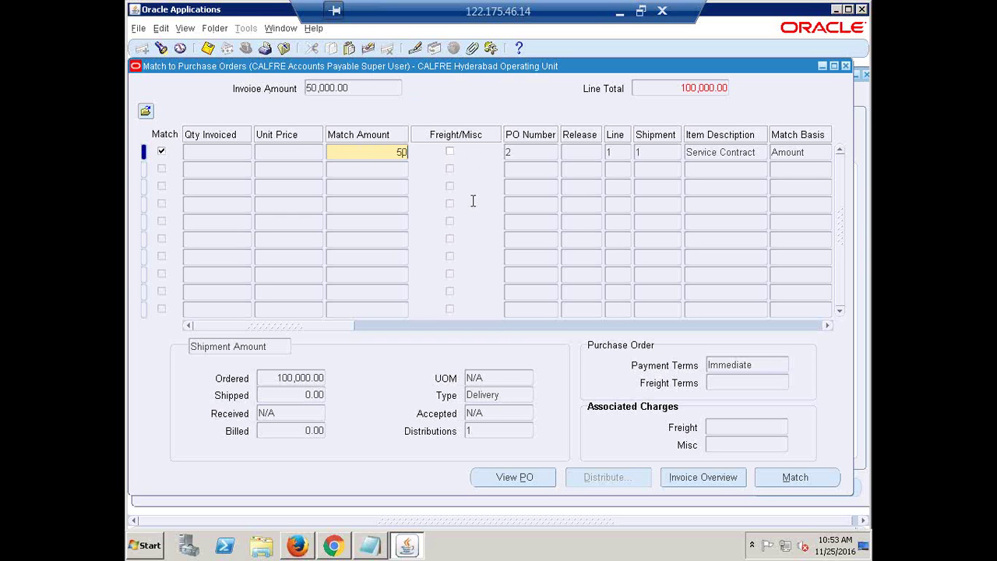
{"action": "type", "text": "000"}
{"action": "key", "text": "Tab"}
{"action": "left_click", "coordinate": [784, 481]}
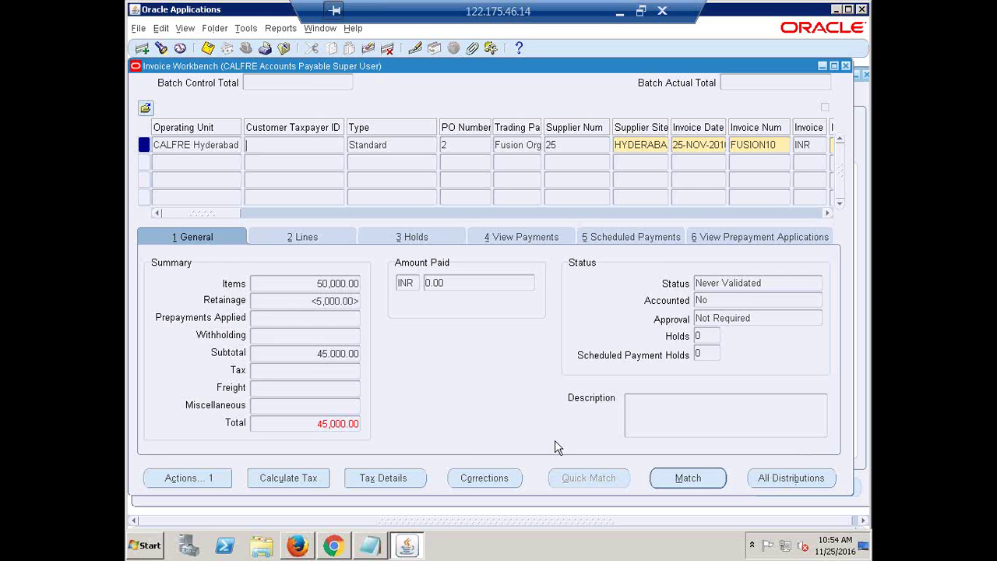
Step: Validate the FUSION10 invoice
{"action": "left_click", "coordinate": [188, 478]}
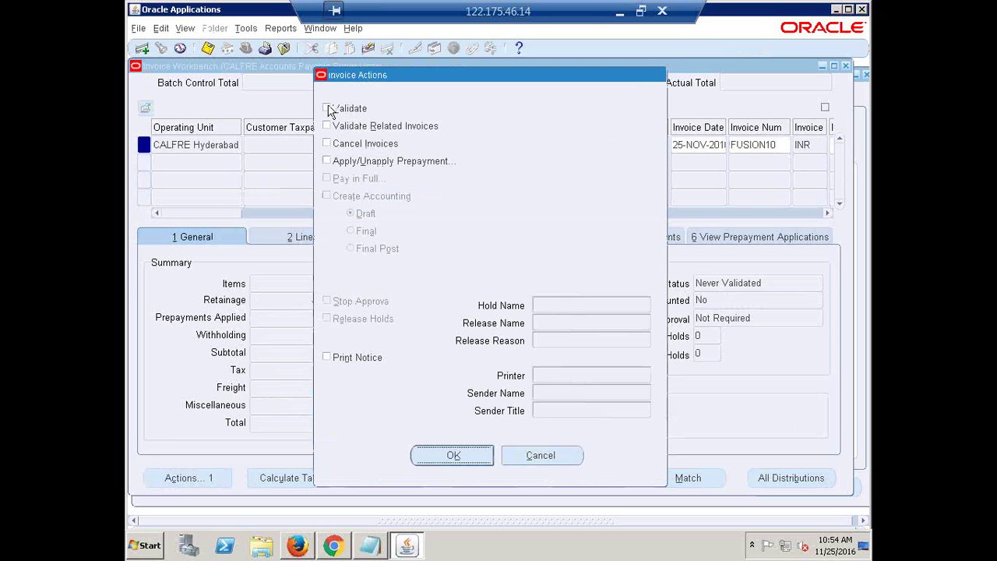
{"action": "left_click", "coordinate": [328, 108]}
{"action": "left_click", "coordinate": [451, 456]}
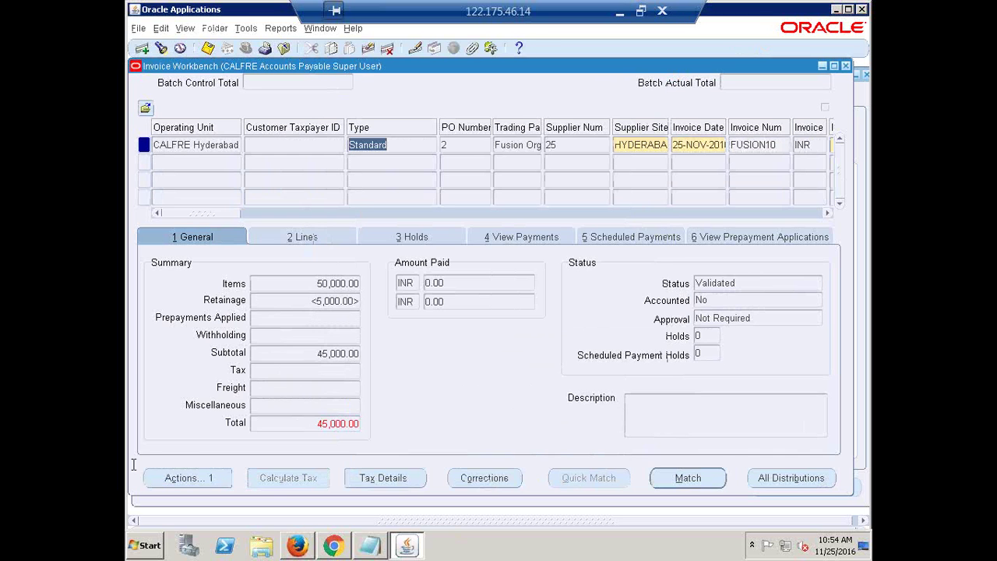
Step: Create accounting for the validated FUSION10 invoice in Final mode
{"action": "left_click", "coordinate": [191, 479]}
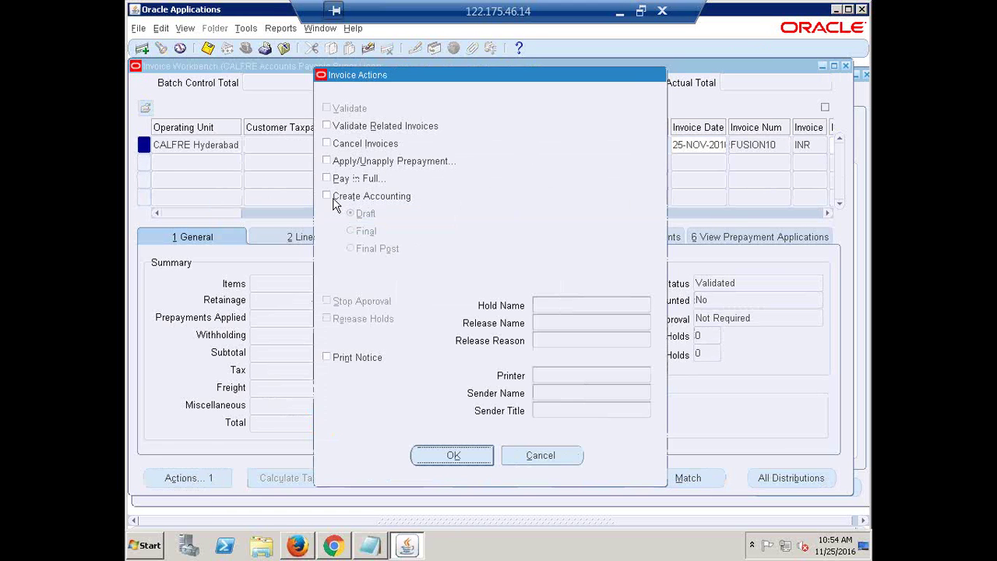
{"action": "left_click", "coordinate": [343, 197]}
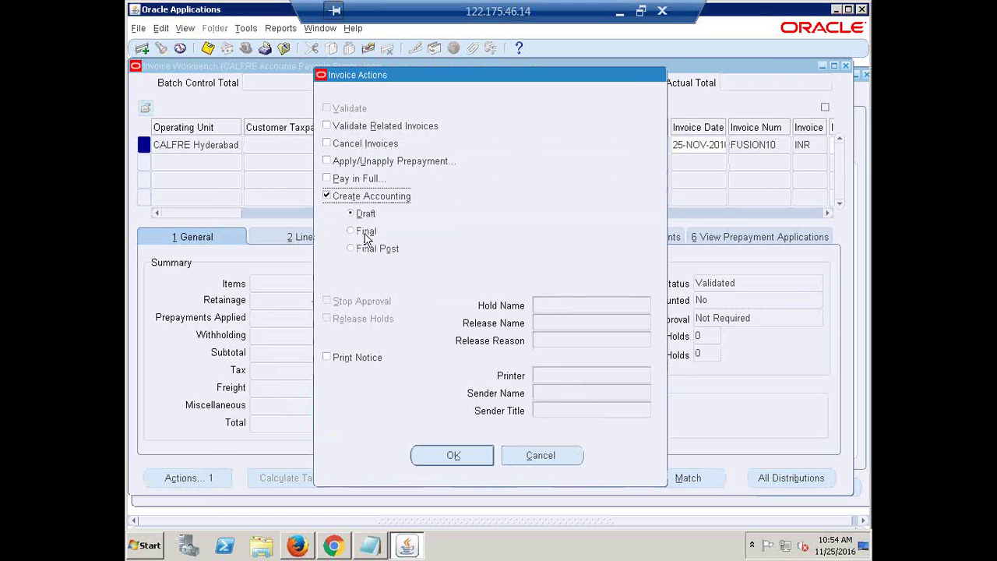
{"action": "left_click", "coordinate": [363, 233]}
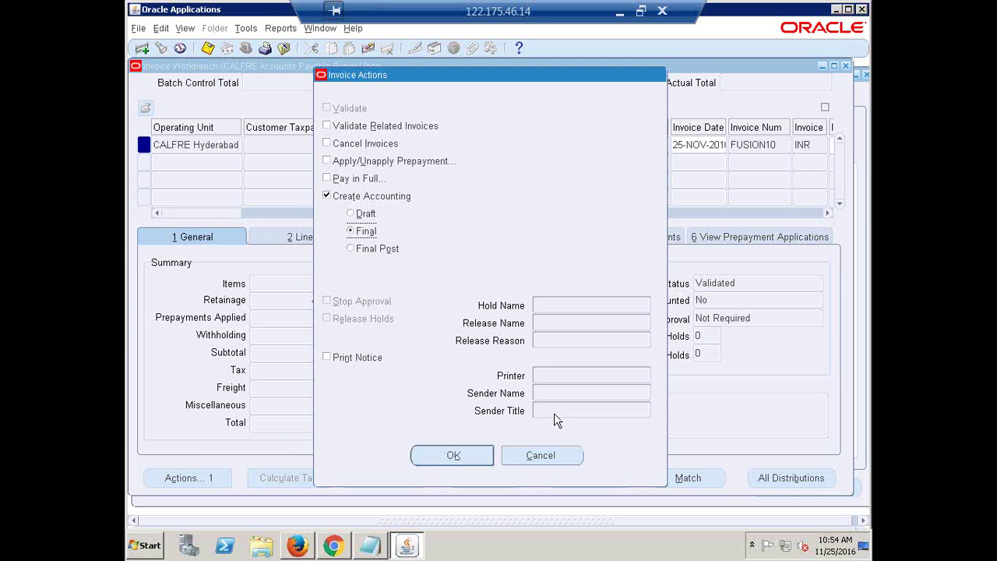
{"action": "left_click", "coordinate": [442, 452]}
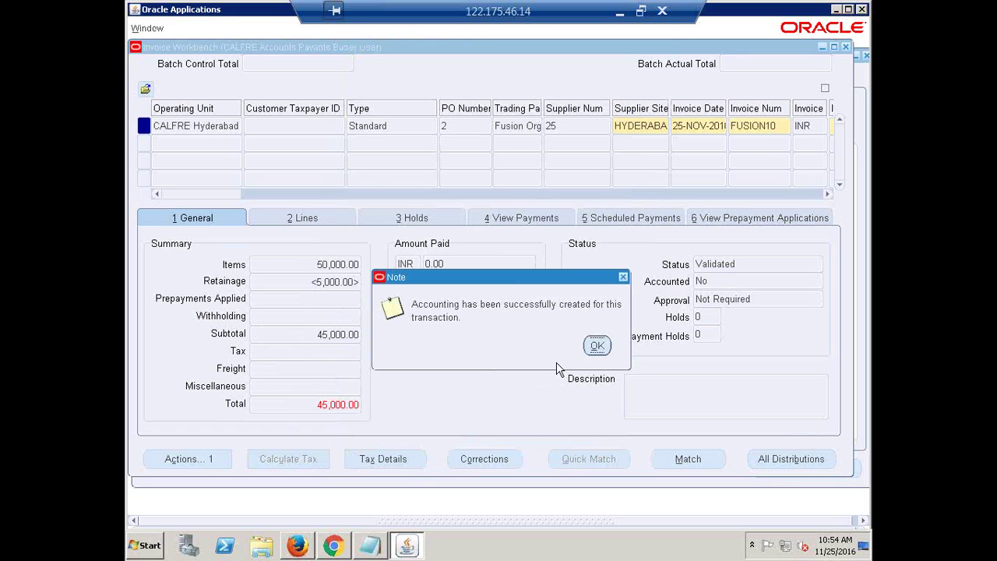
Step: Acknowledge the accounting note and open the accounting entries of the FUSION10 invoice
{"action": "left_click", "coordinate": [597, 347]}
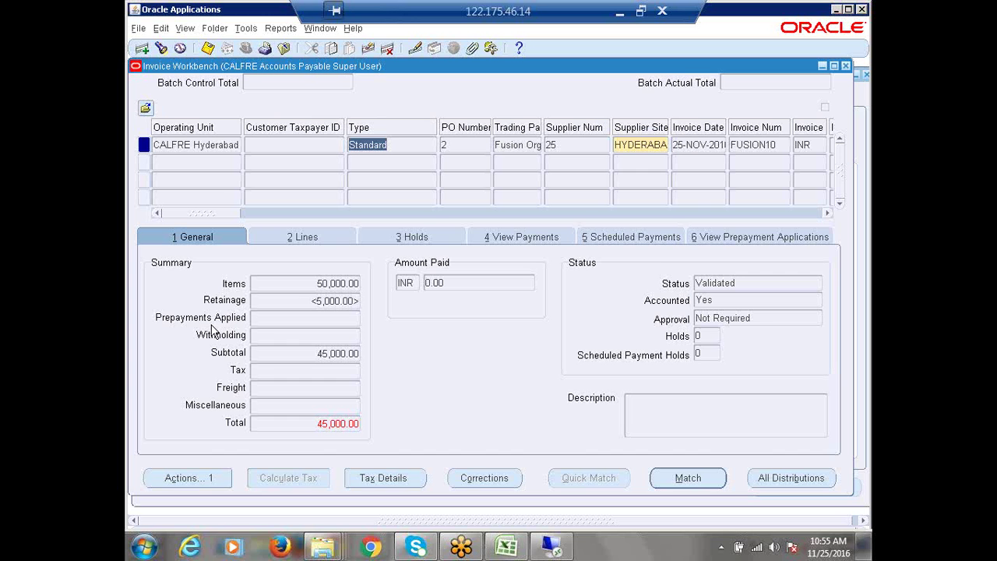
{"action": "left_click", "coordinate": [282, 28]}
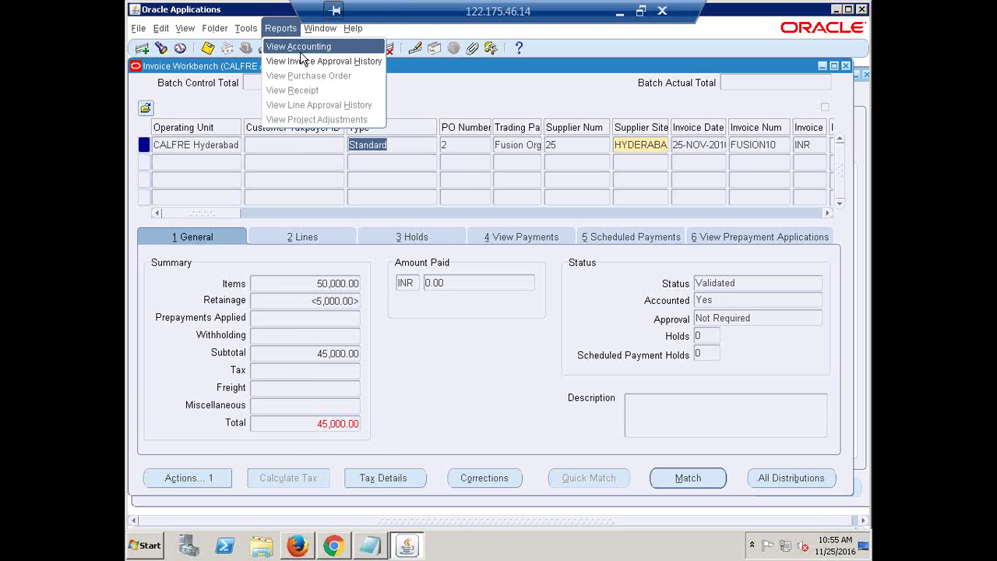
{"action": "left_click", "coordinate": [300, 47]}
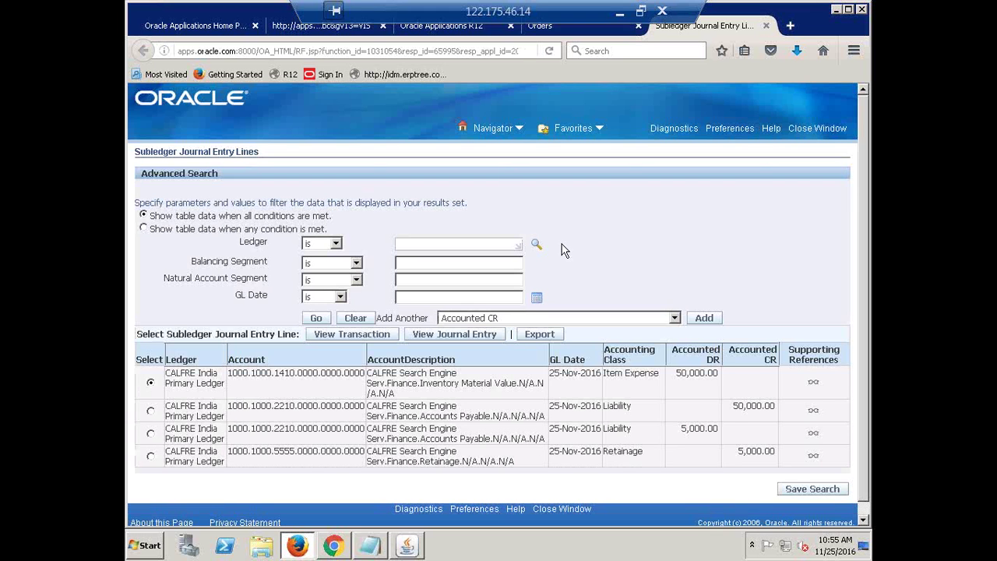
{"action": "scroll", "coordinate": [561, 244], "scroll_direction": "down", "scroll_amount": 1}
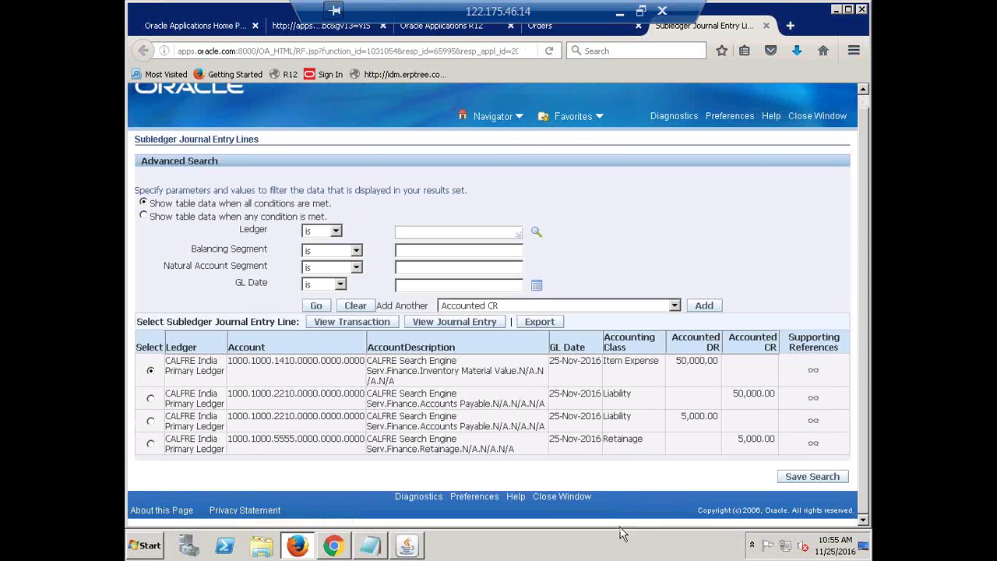
Step: Examine the accounting classes of the FUSION10 journal entry lines: Item Expense, Liability and Retainage
{"action": "triple_click", "coordinate": [632, 366]}
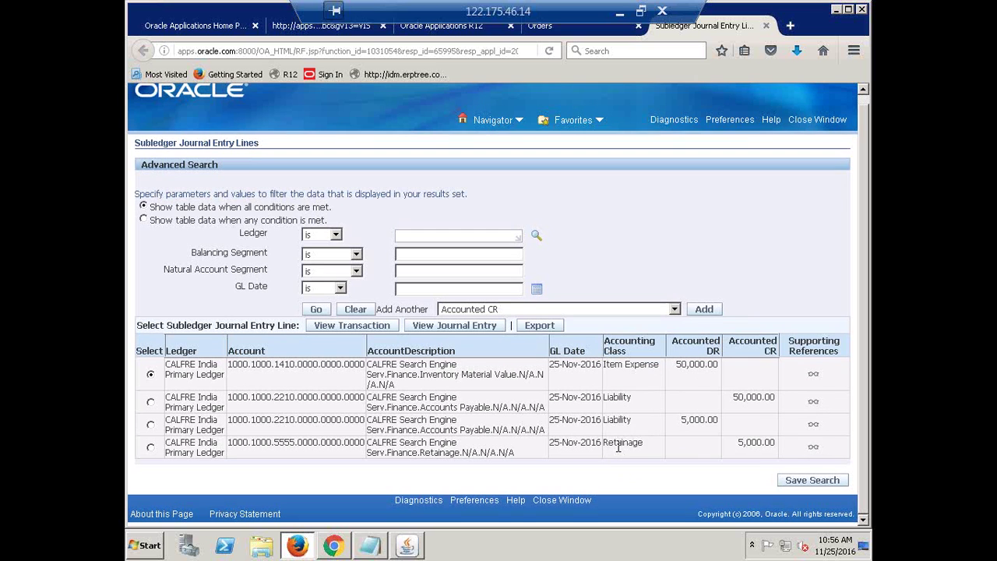
{"action": "triple_click", "coordinate": [619, 444]}
{"action": "double_click", "coordinate": [617, 399]}
{"action": "triple_click", "coordinate": [633, 365]}
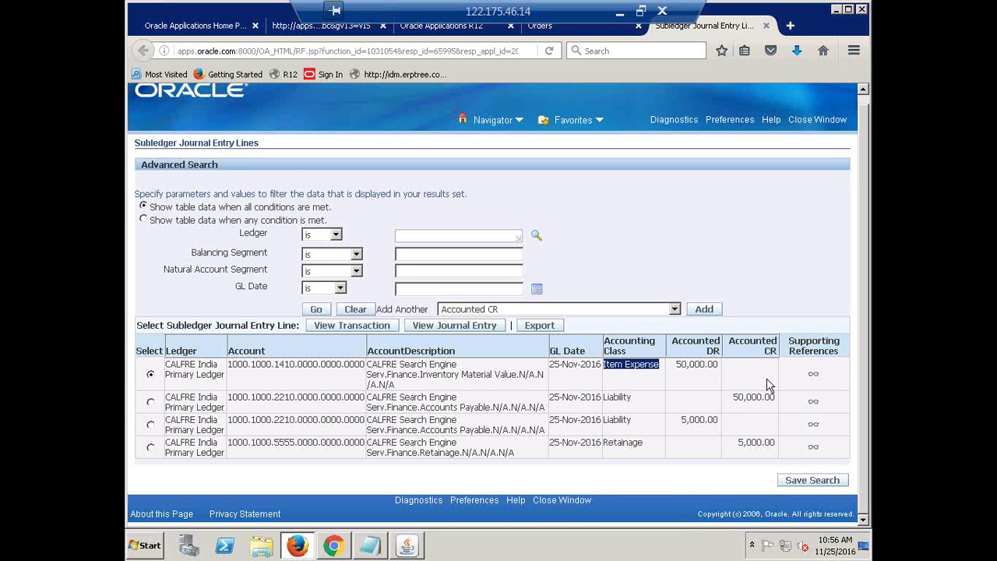
{"action": "double_click", "coordinate": [620, 398]}
{"action": "double_click", "coordinate": [619, 425]}
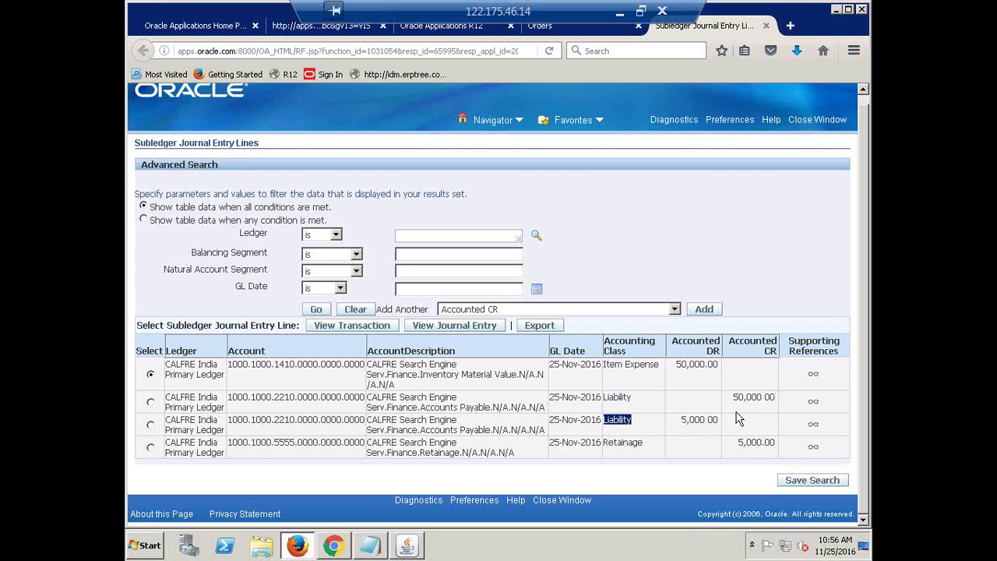
{"action": "triple_click", "coordinate": [628, 366]}
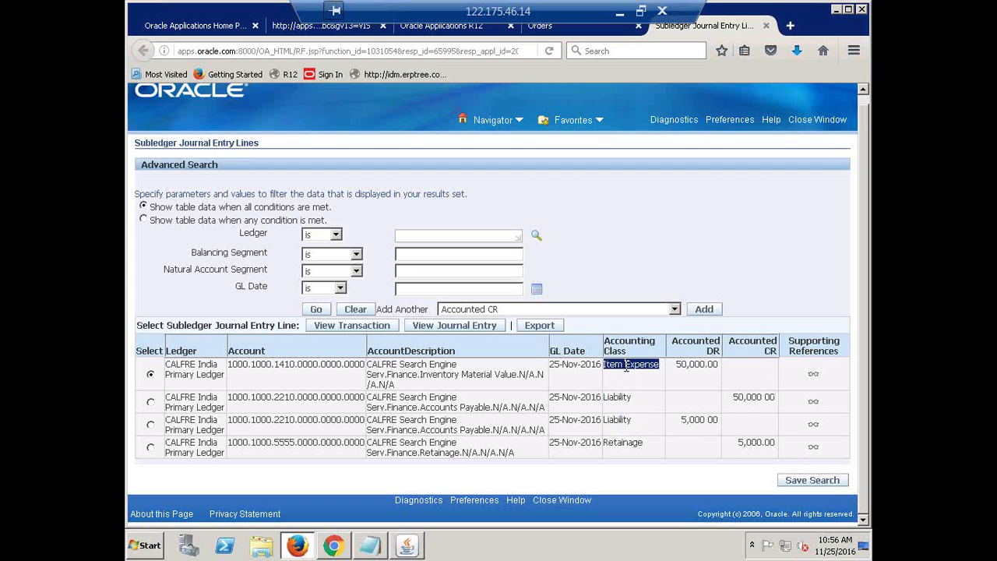
{"action": "triple_click", "coordinate": [760, 397]}
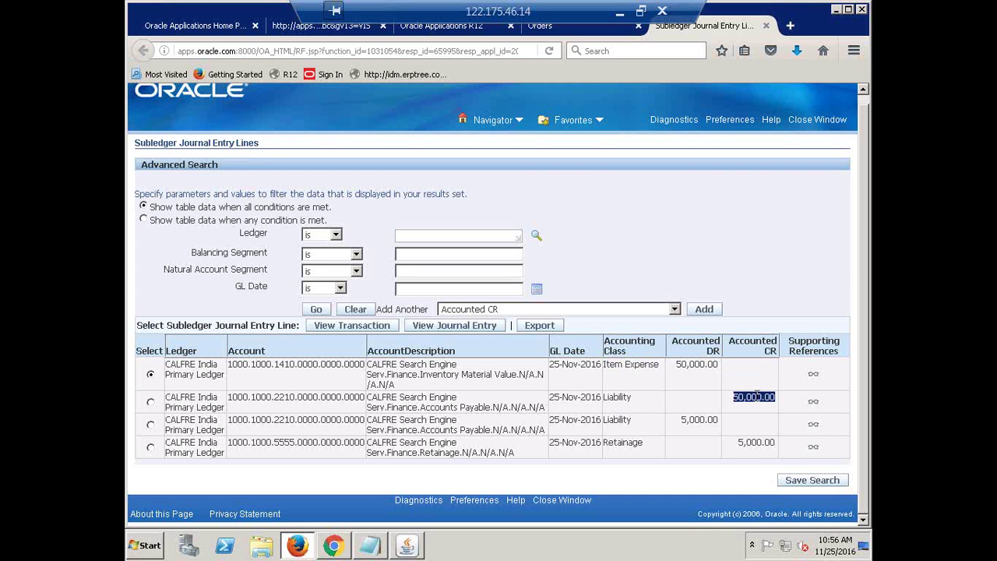
{"action": "triple_click", "coordinate": [617, 421]}
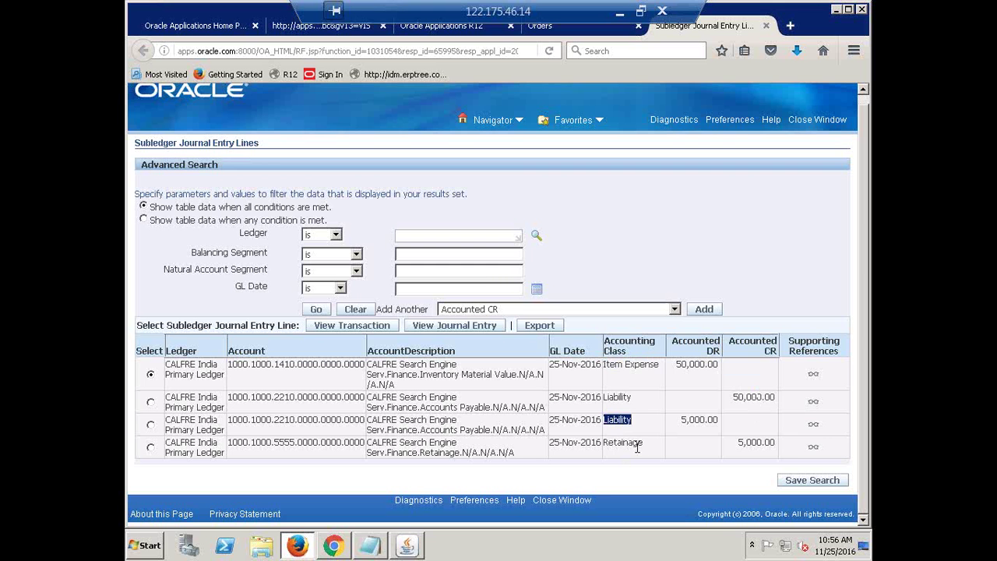
{"action": "triple_click", "coordinate": [636, 448]}
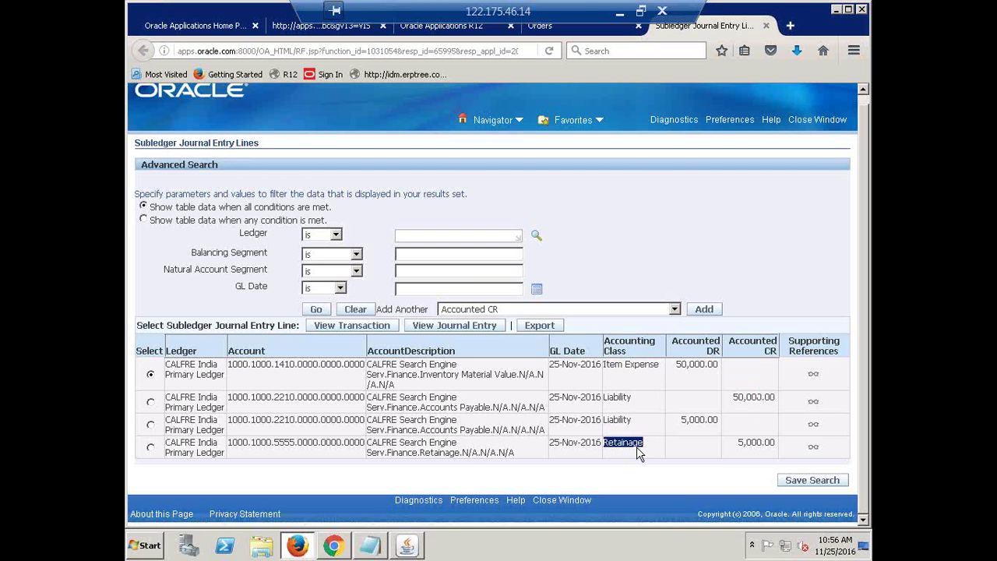
Step: Compare the debit and credit pairs of the journal lines, item expense against liability and liability against retainage
{"action": "left_click_drag", "start_coordinate": [781, 399], "coordinate": [146, 368]}
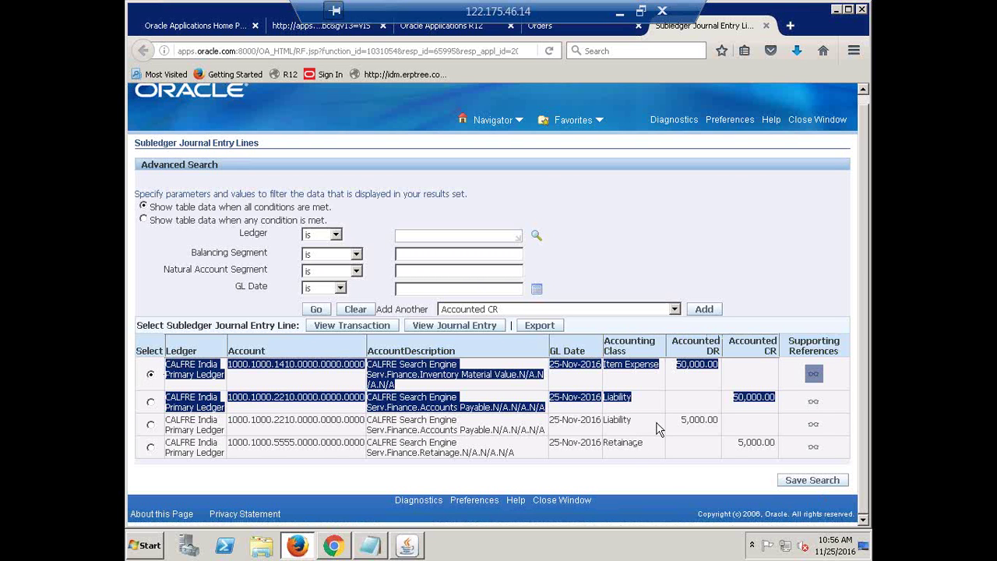
{"action": "left_click", "coordinate": [719, 441]}
{"action": "left_click_drag", "start_coordinate": [718, 442], "coordinate": [794, 461]}
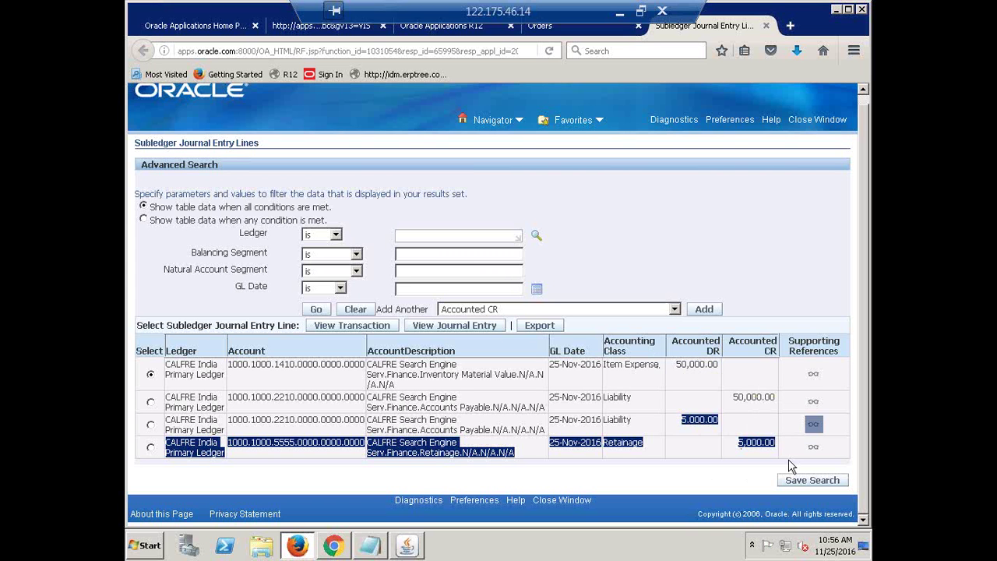
{"action": "left_click", "coordinate": [707, 450]}
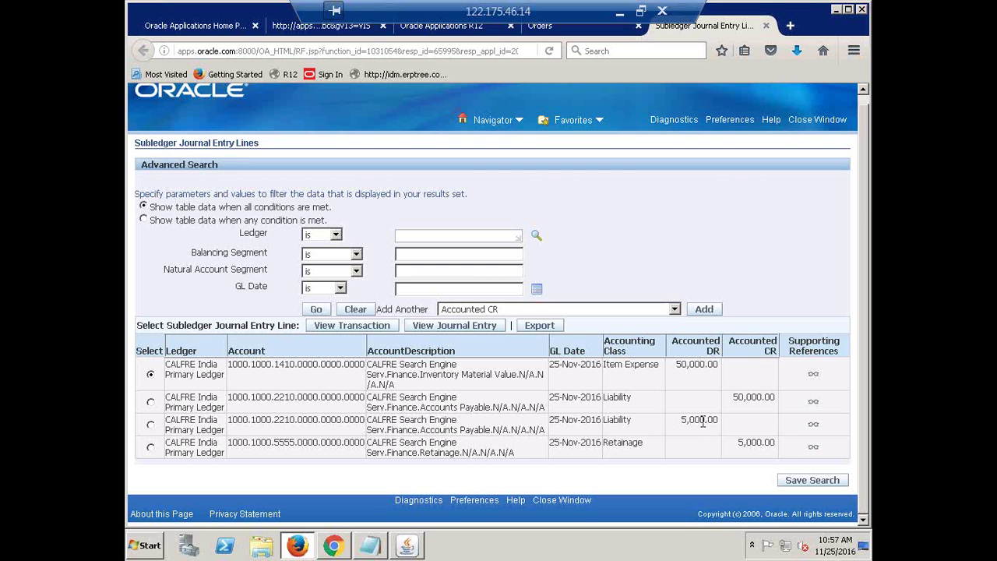
{"action": "left_click_drag", "start_coordinate": [691, 364], "coordinate": [774, 399]}
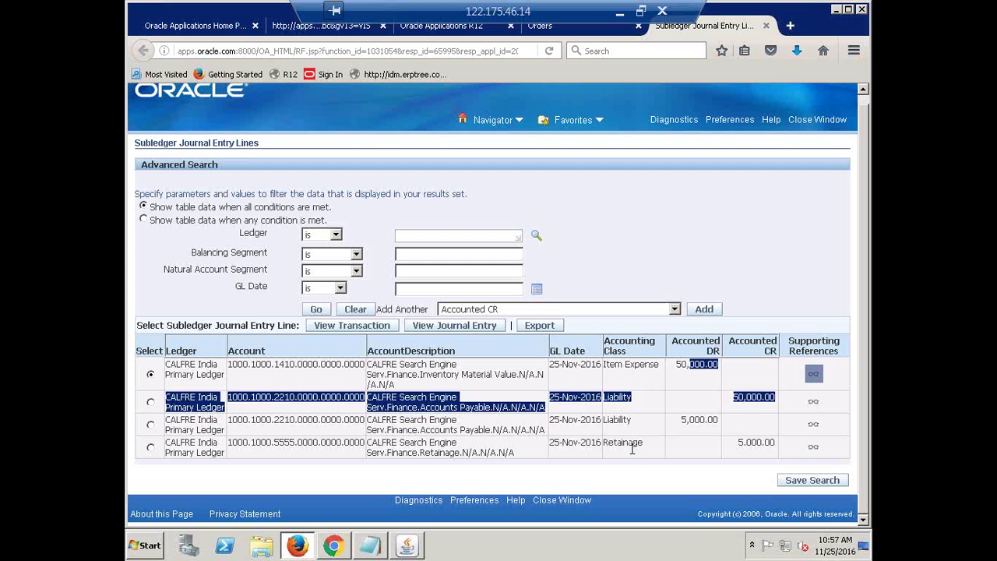
{"action": "left_click_drag", "start_coordinate": [644, 443], "coordinate": [624, 443]}
{"action": "left_click_drag", "start_coordinate": [769, 443], "coordinate": [768, 461]}
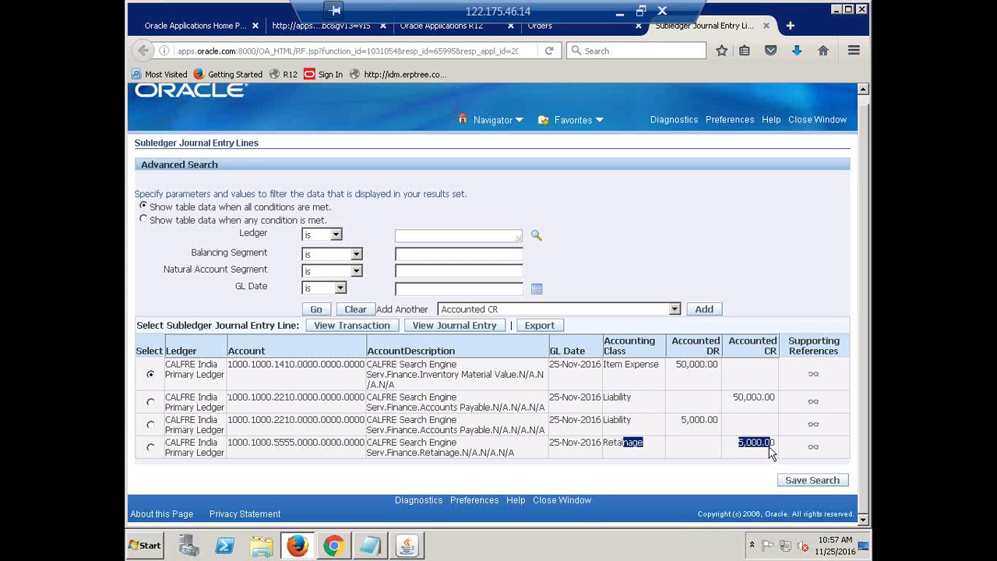
{"action": "left_click", "coordinate": [772, 455]}
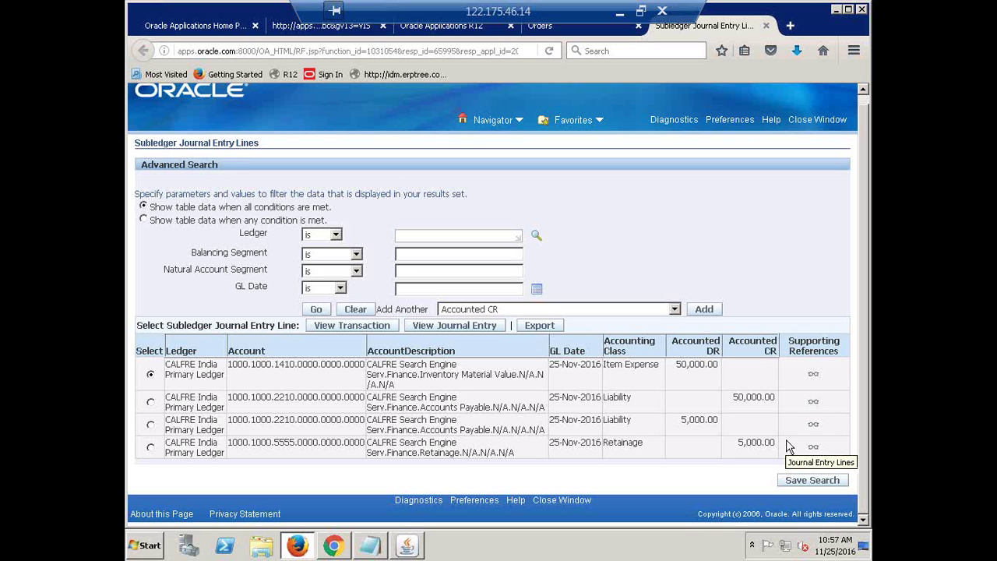
{"action": "double_click", "coordinate": [747, 445]}
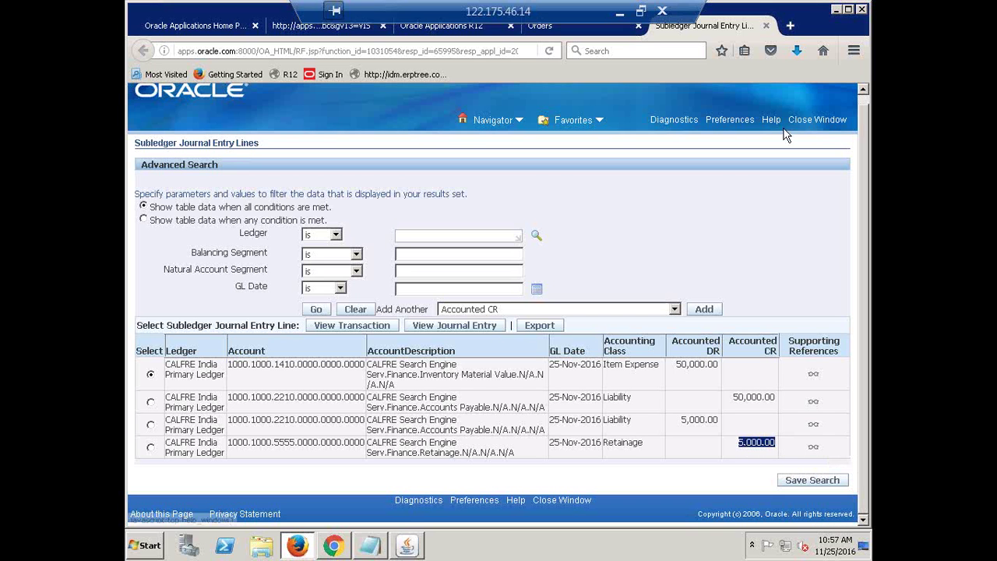
{"action": "left_click", "coordinate": [753, 307]}
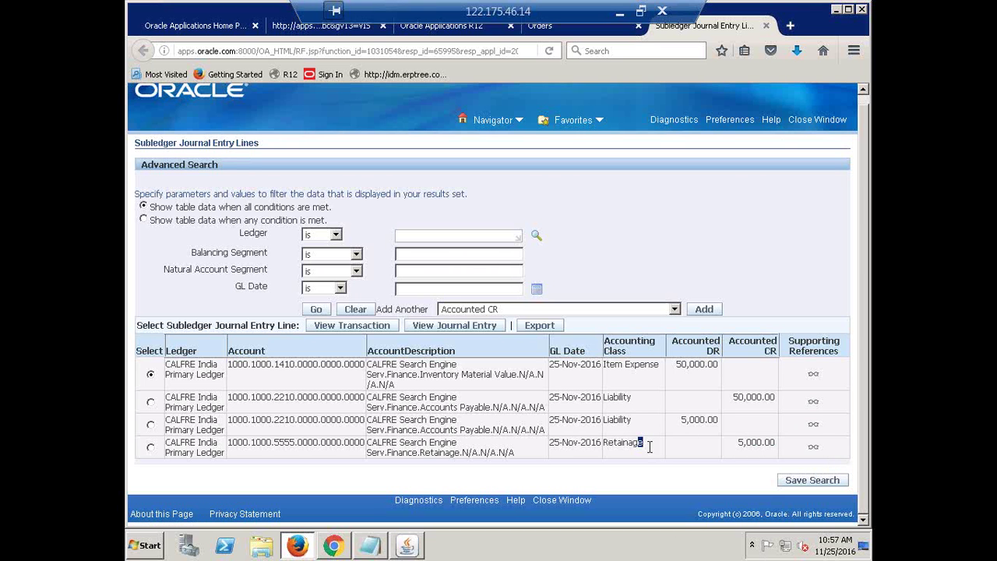
{"action": "left_click_drag", "start_coordinate": [647, 447], "coordinate": [128, 424]}
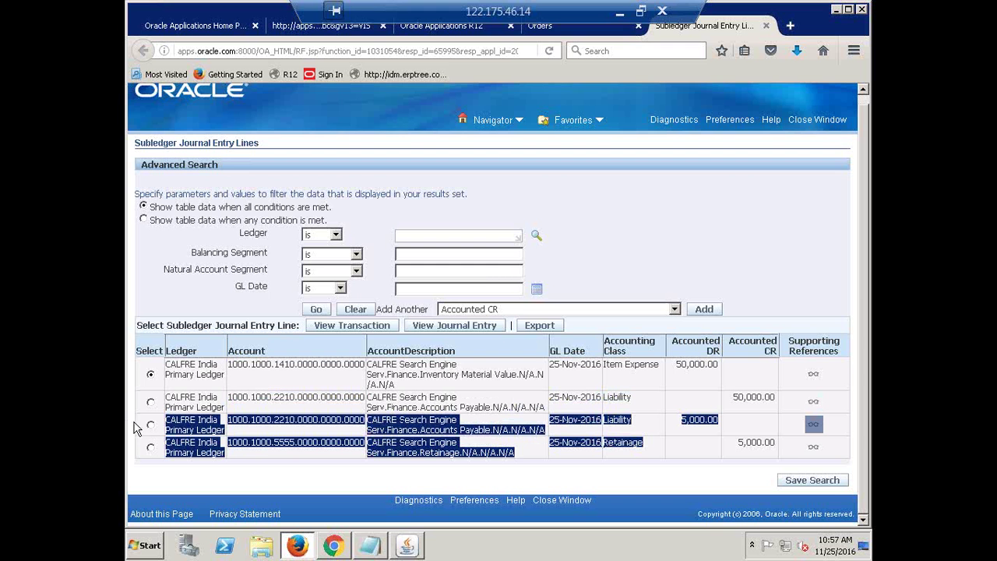
{"action": "left_click", "coordinate": [660, 230]}
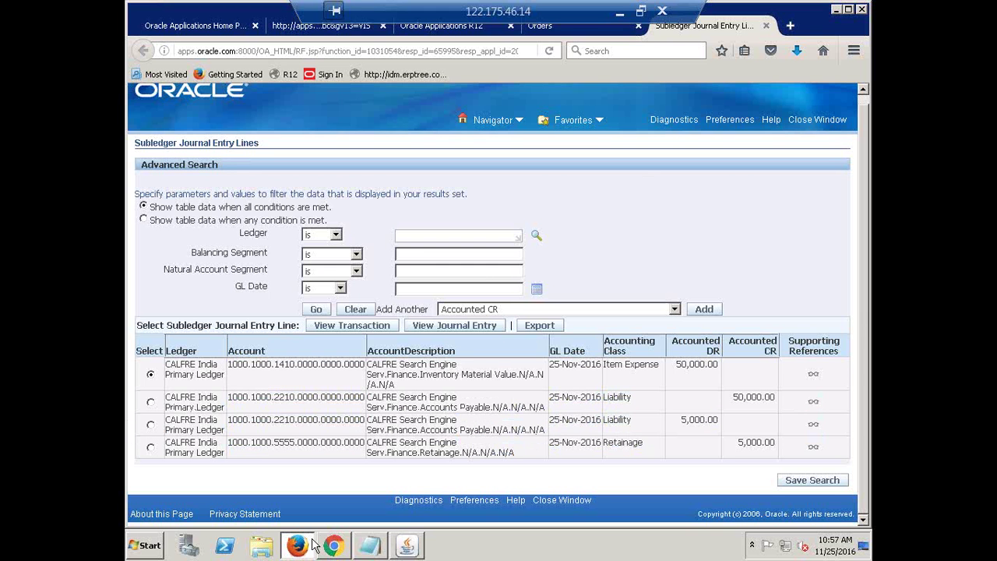
Step: Return to the Invoice Workbench in Oracle Applications and start a Pay in Full payment for the FUSION10 invoice
{"action": "left_click", "coordinate": [406, 555]}
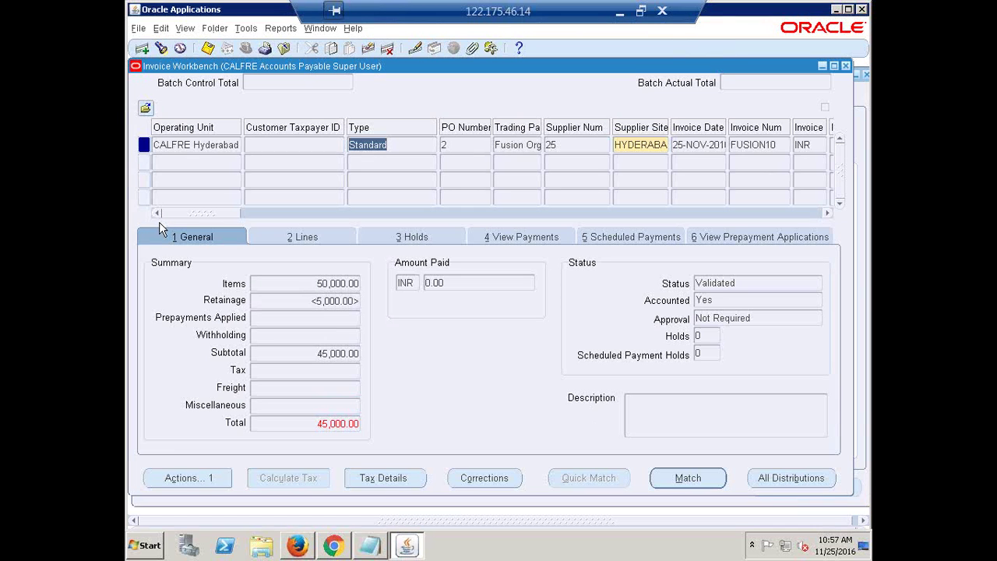
{"action": "left_click", "coordinate": [185, 481]}
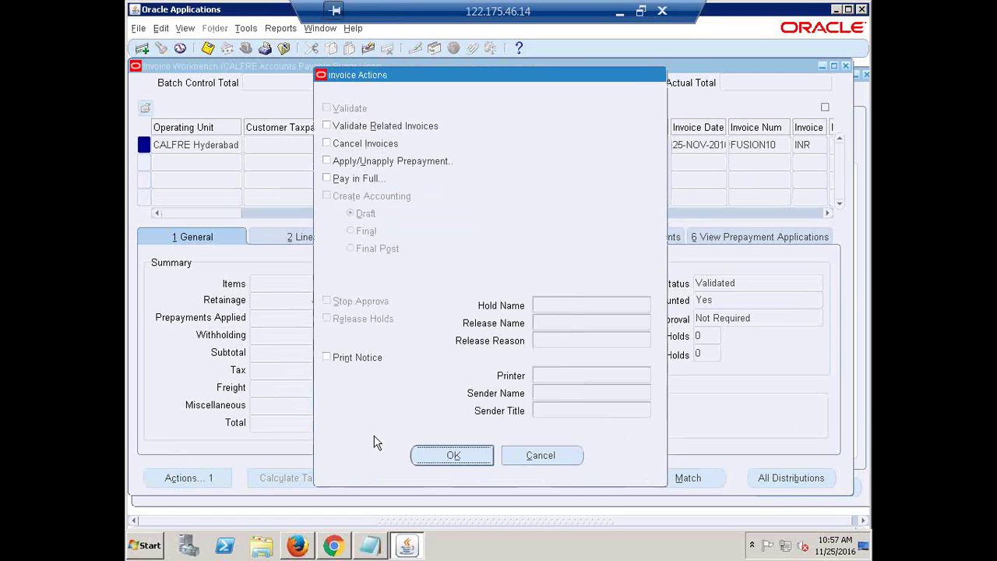
{"action": "left_click", "coordinate": [354, 180]}
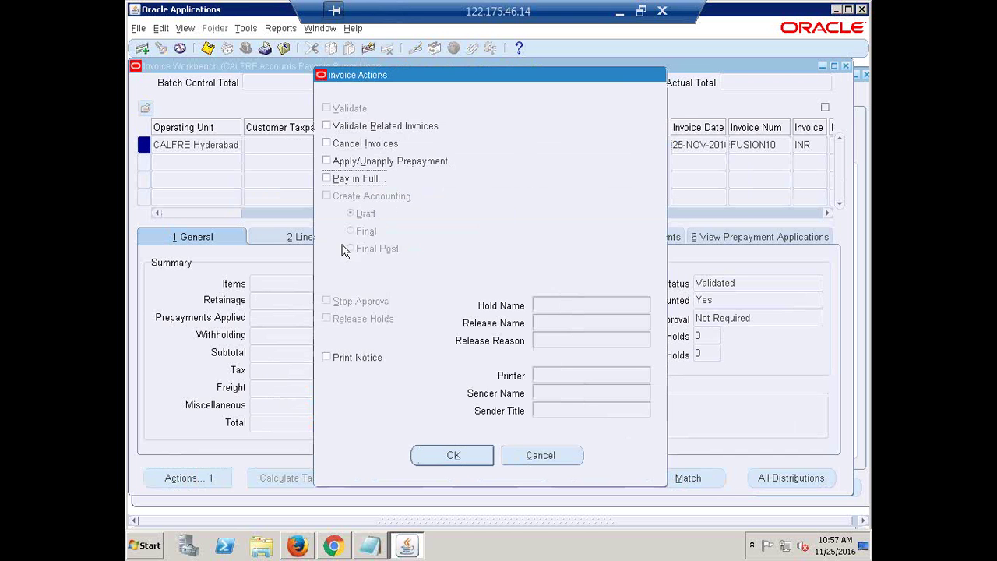
{"action": "left_click", "coordinate": [455, 455]}
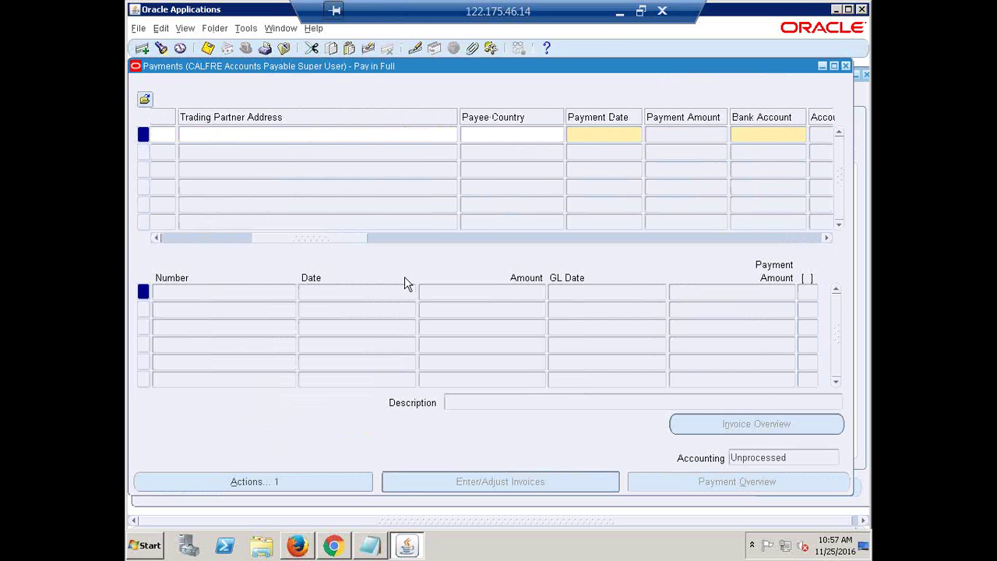
Step: Set the payment date to 25-NOV-2016 and choose the CALFRE corporate bank account for the payment
{"action": "left_click", "coordinate": [596, 134]}
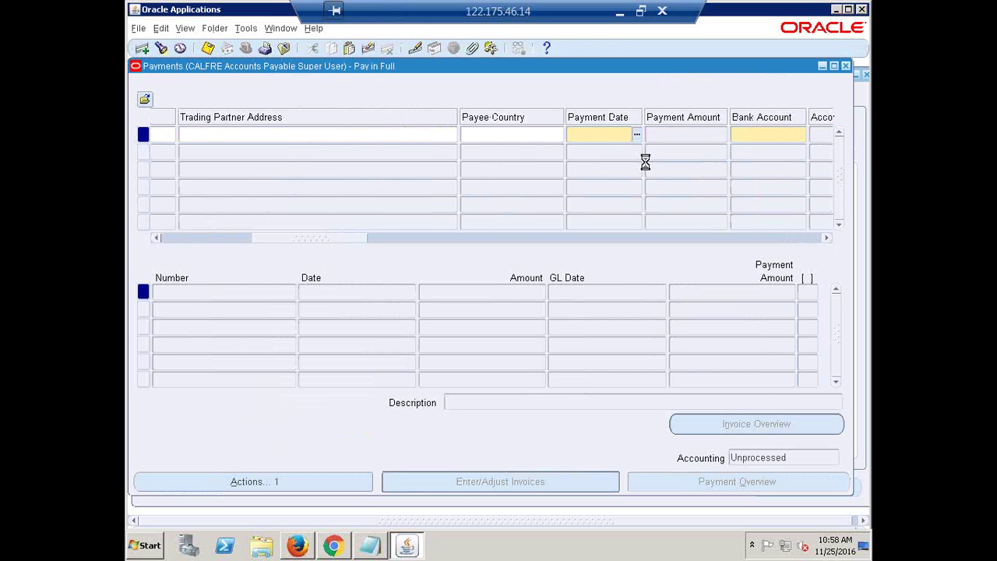
{"action": "key", "text": "ctrl+l"}
{"action": "key", "text": "Return"}
{"action": "key", "text": "Tab"}
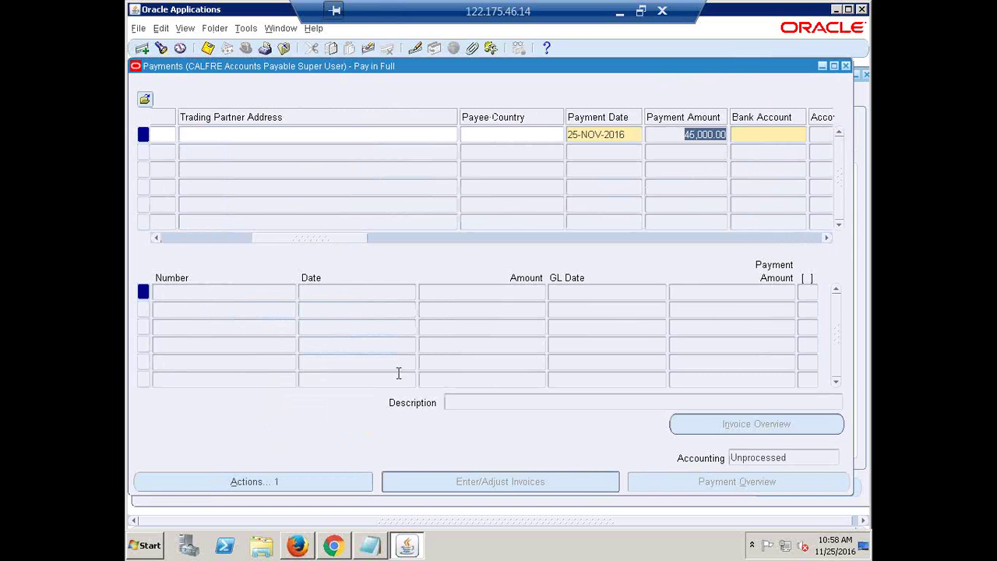
{"action": "left_click_drag", "start_coordinate": [297, 237], "coordinate": [325, 237]}
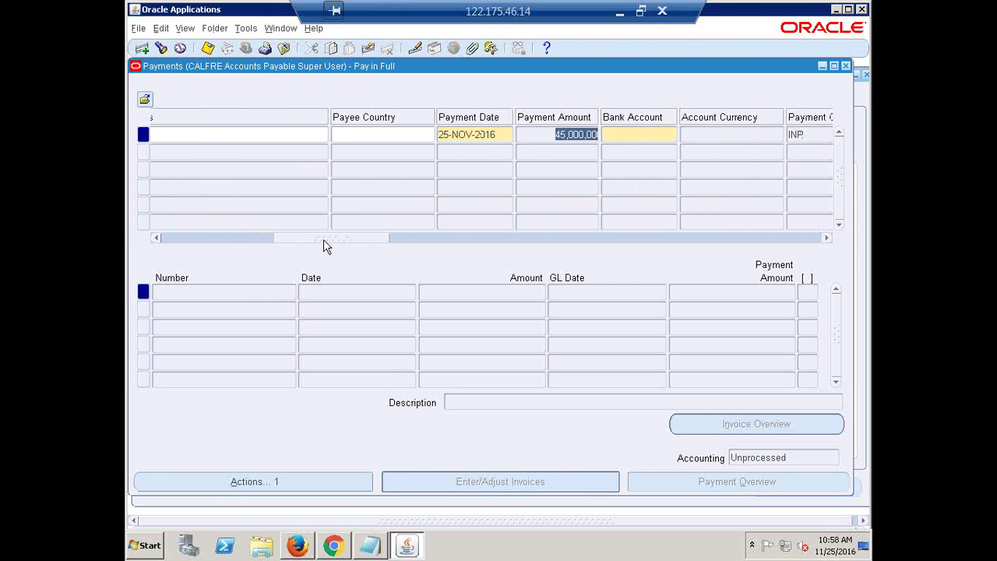
{"action": "left_click", "coordinate": [622, 134]}
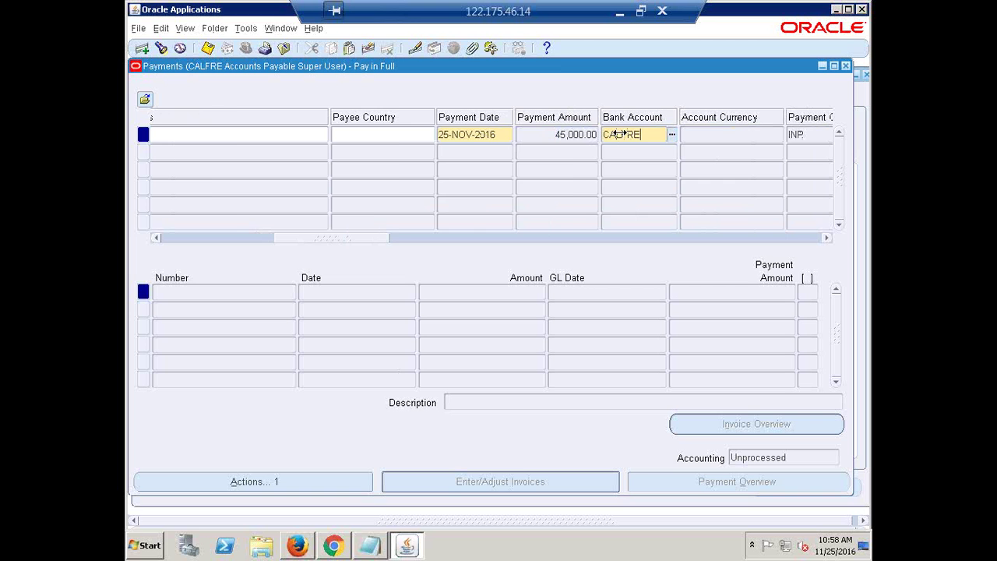
{"action": "key", "text": "Tab"}
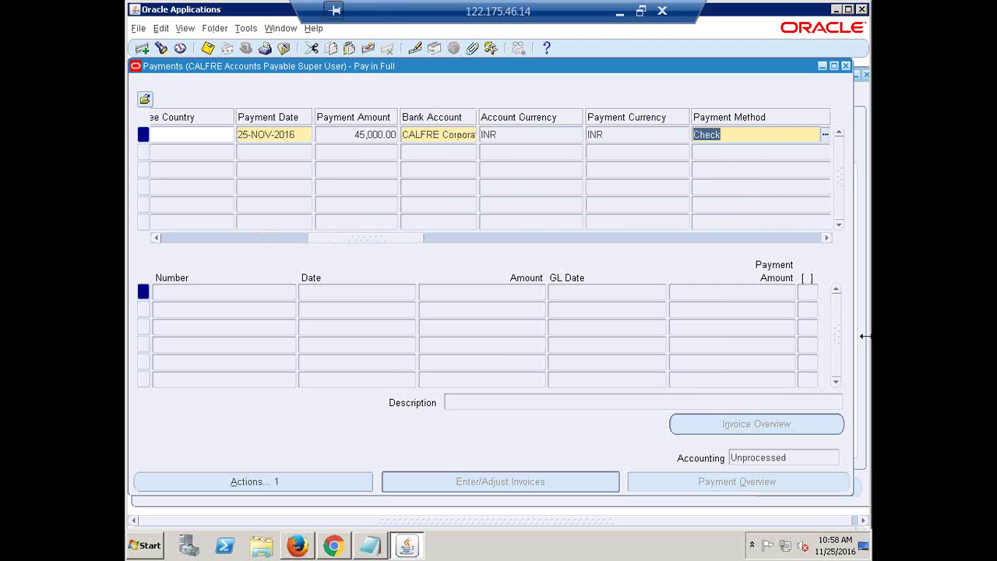
Step: Assign the fifth CALFRE Check entry in the list as the payment document and save the payment
{"action": "left_click_drag", "start_coordinate": [335, 238], "coordinate": [409, 241]}
{"action": "left_click", "coordinate": [480, 135]}
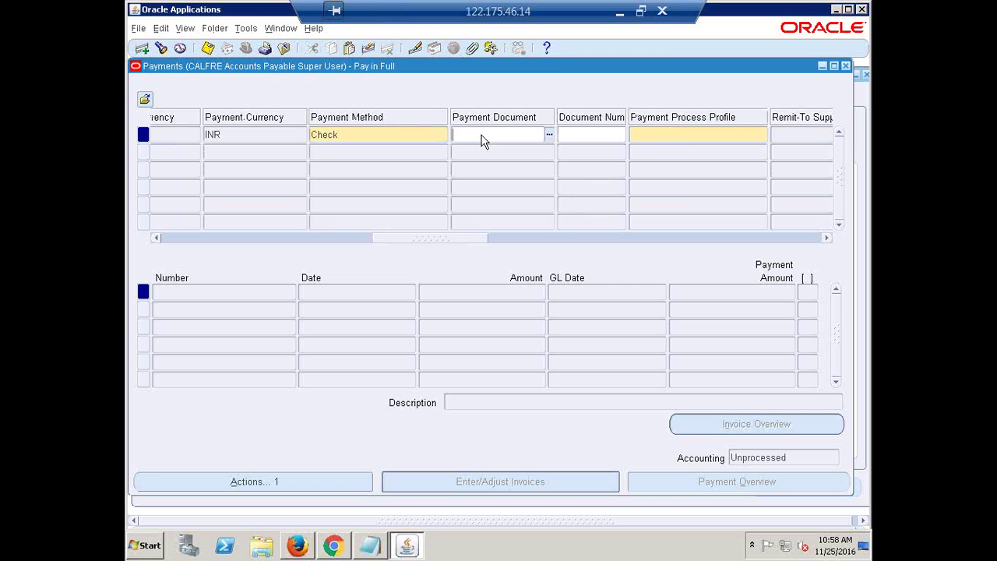
{"action": "type", "text": "CALFRE"}
{"action": "key", "text": "Tab"}
{"action": "left_click", "coordinate": [518, 276]}
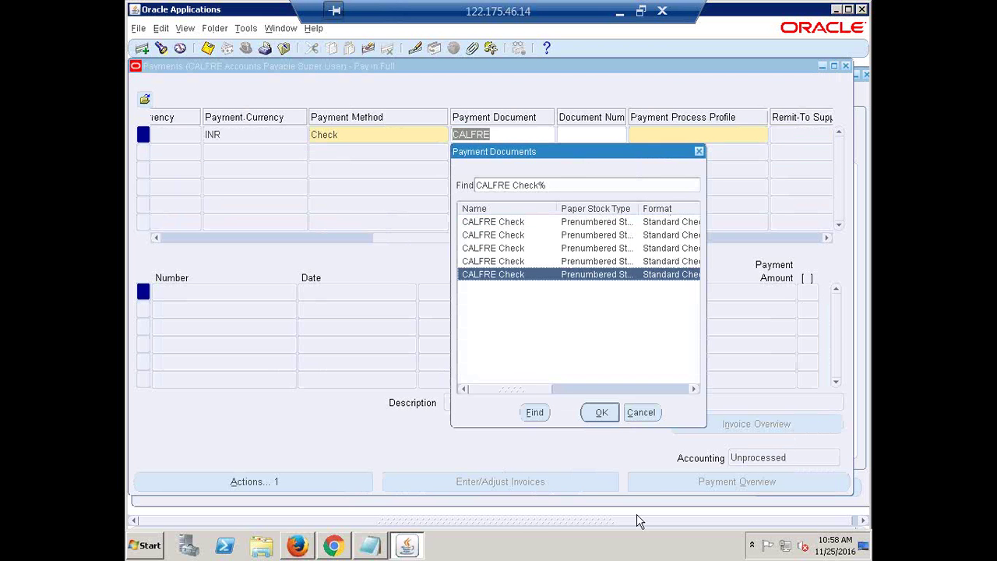
{"action": "left_click", "coordinate": [601, 415]}
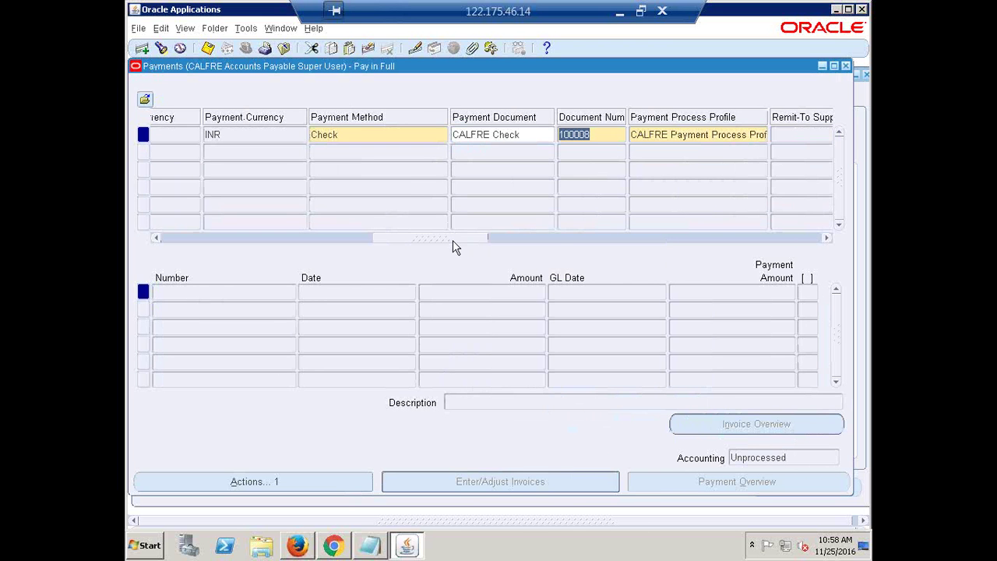
{"action": "left_click_drag", "start_coordinate": [440, 240], "coordinate": [129, 237]}
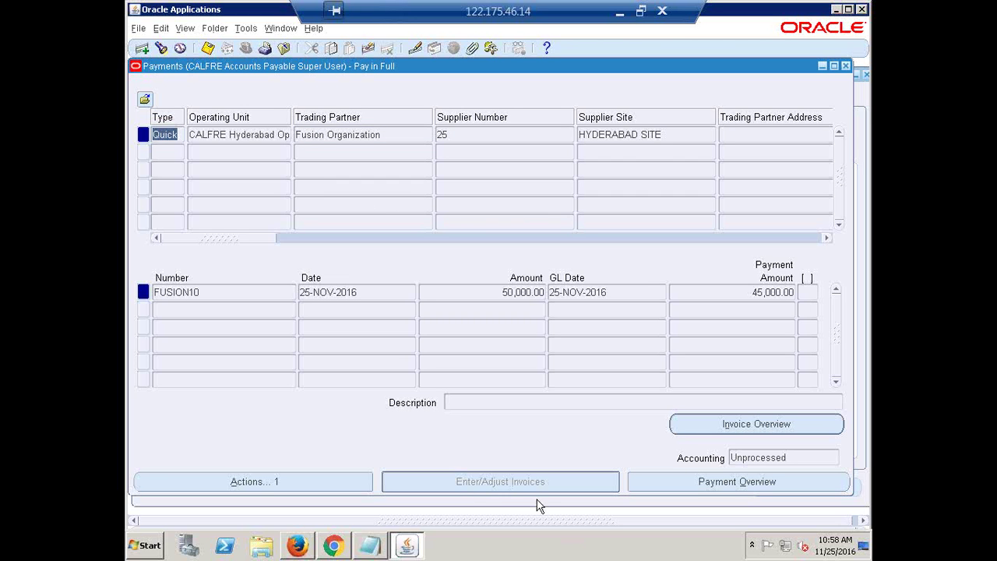
Step: Create accounting for the FUSION10 payment in Final mode, acknowledge the note and close the payment window
{"action": "left_click", "coordinate": [251, 482]}
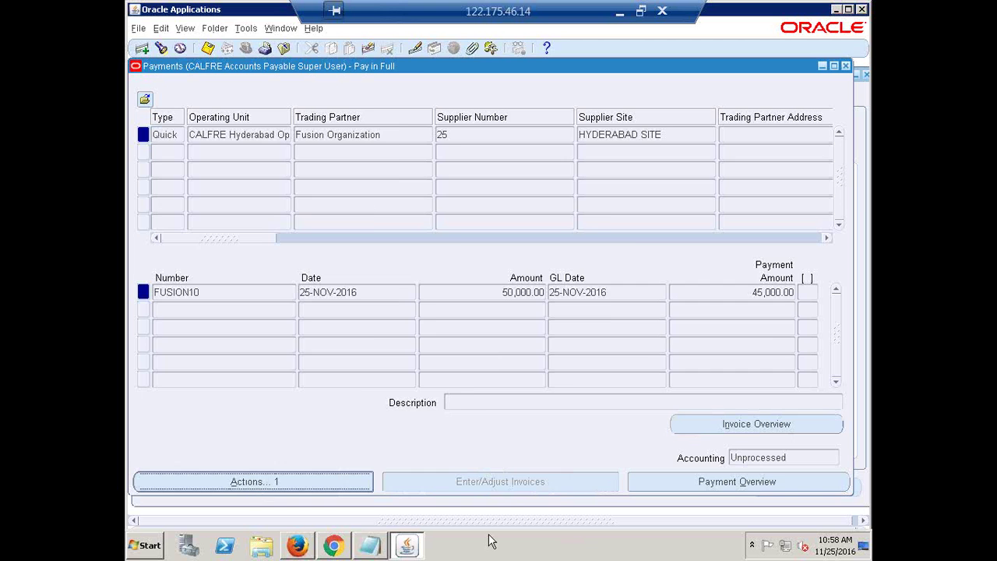
{"action": "left_click", "coordinate": [398, 114]}
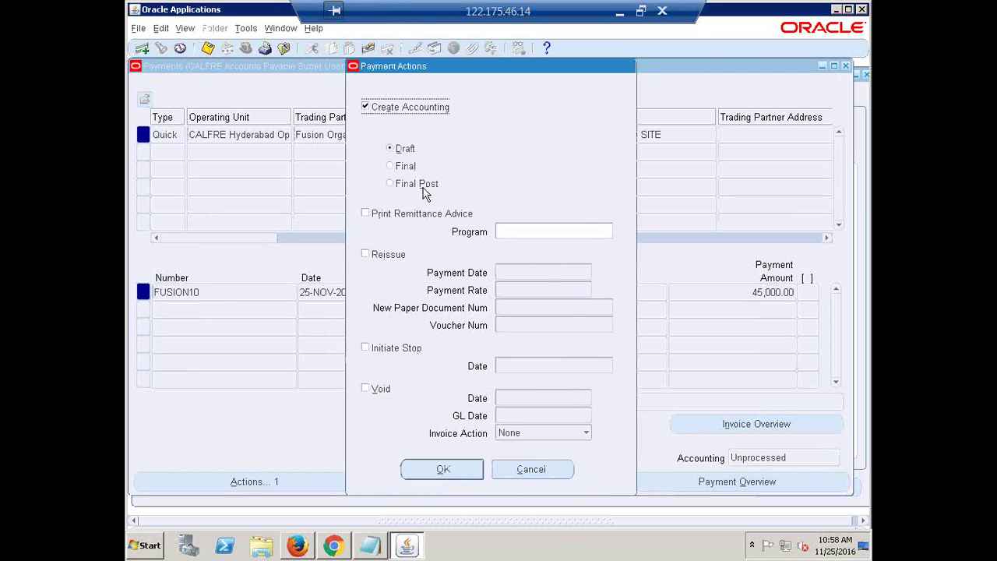
{"action": "left_click", "coordinate": [406, 166]}
{"action": "left_click", "coordinate": [427, 473]}
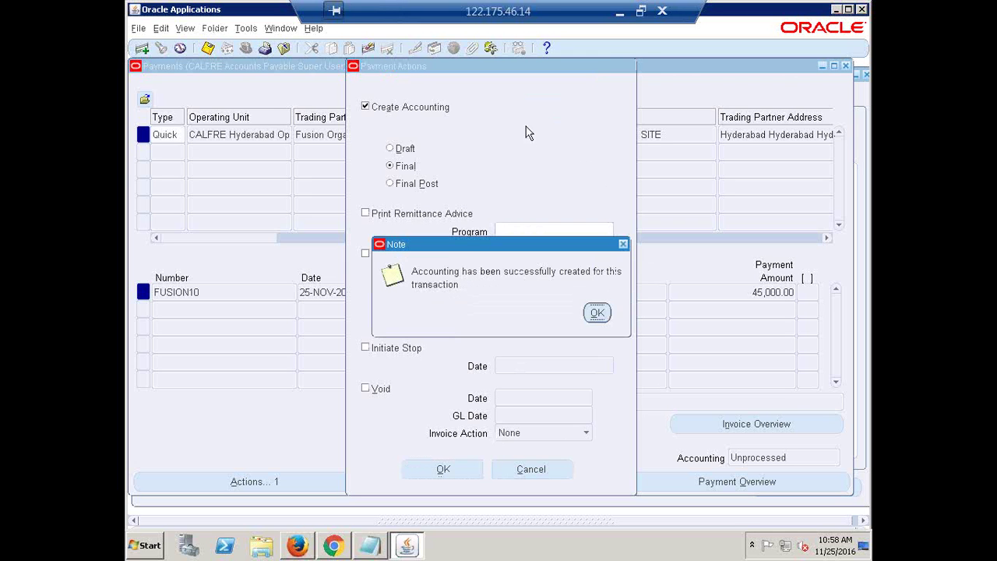
{"action": "left_click", "coordinate": [597, 312]}
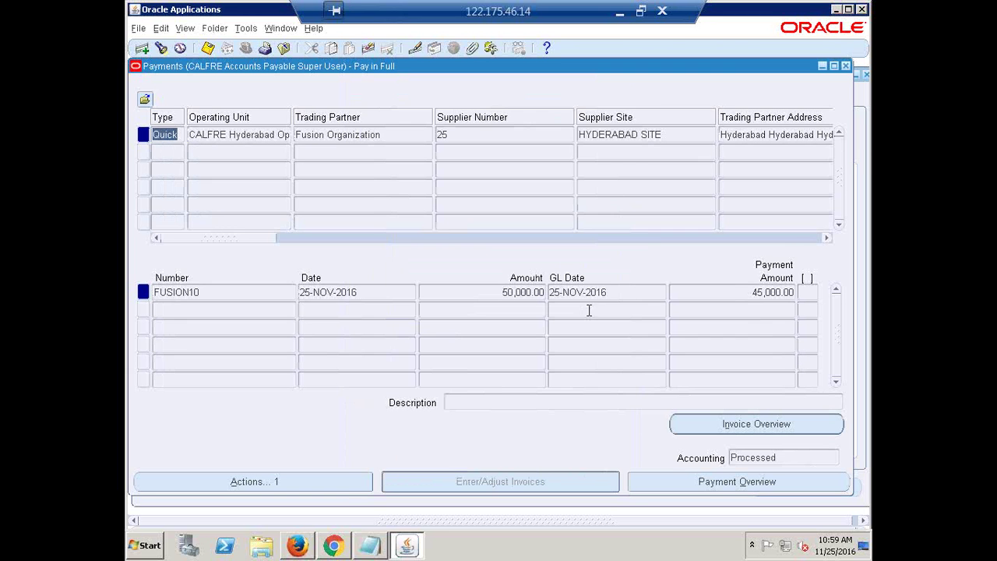
{"action": "left_click", "coordinate": [845, 67]}
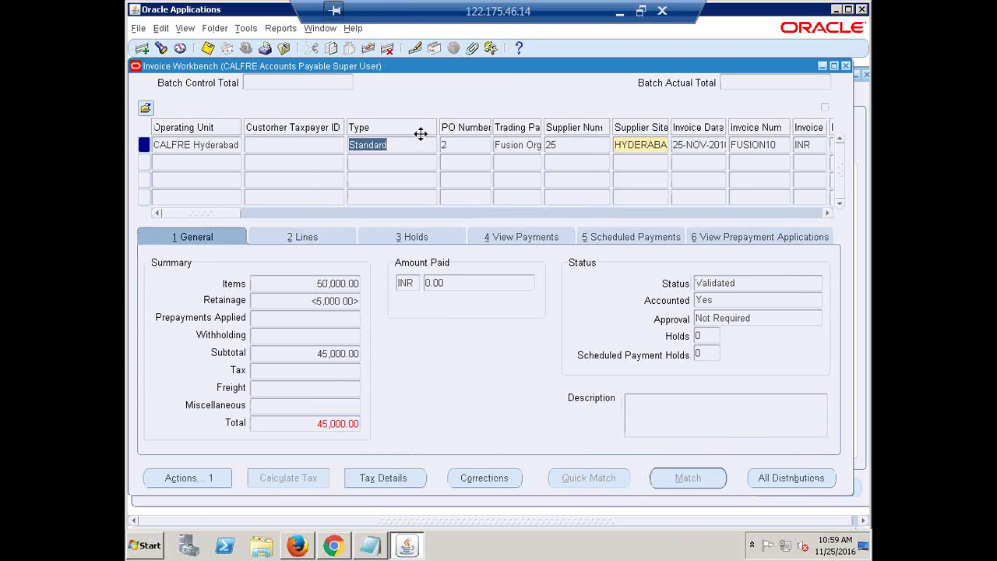
Step: Close the current FUSION10 invoice and open a blank Invoice Workbench form for a new invoice
{"action": "left_click", "coordinate": [465, 281]}
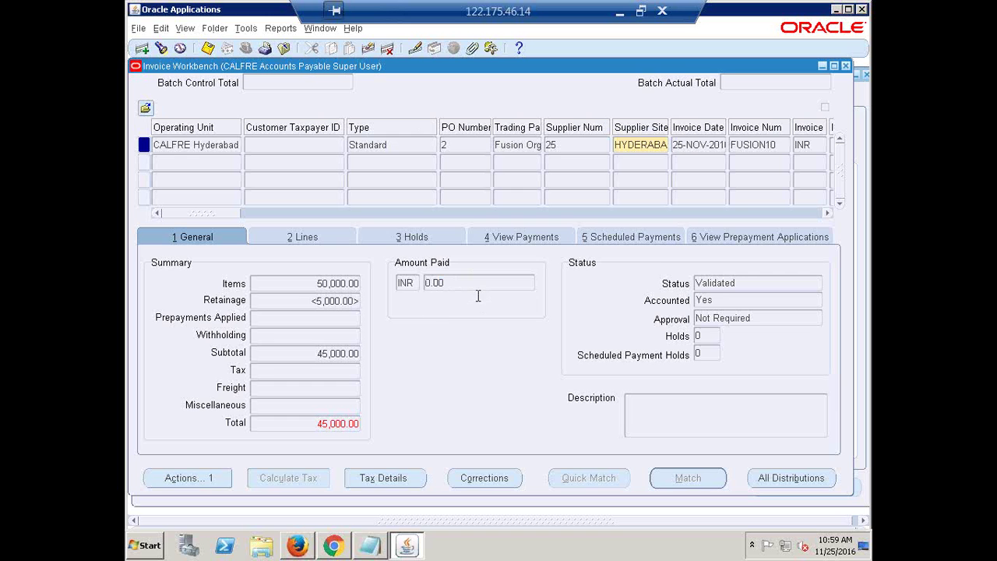
{"action": "left_click", "coordinate": [845, 65]}
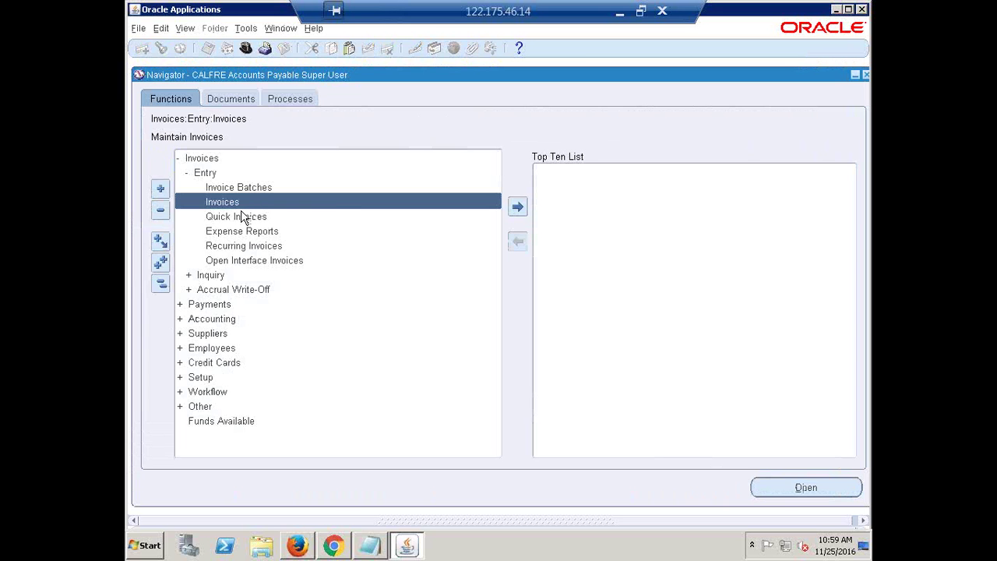
{"action": "key", "text": "Return"}
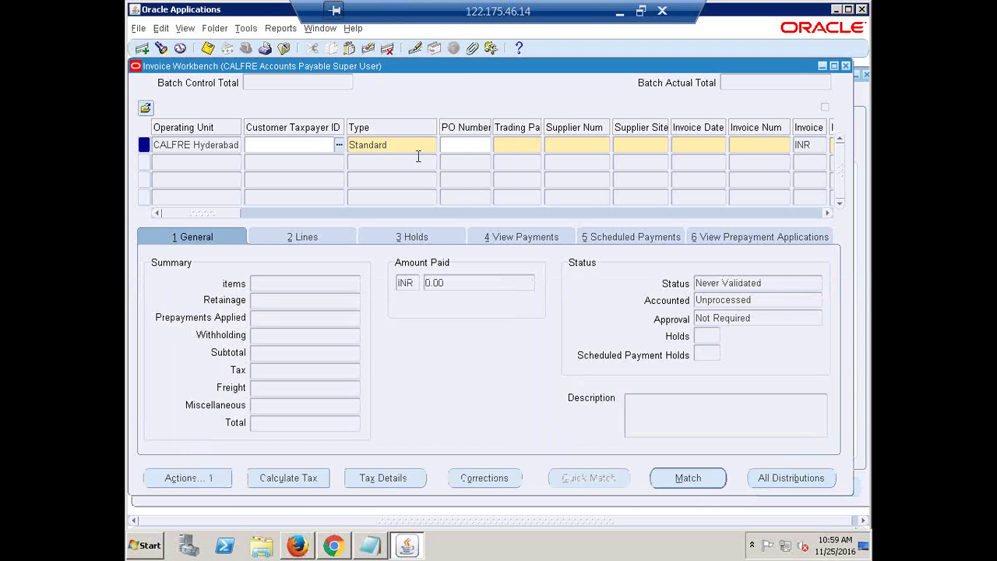
Step: Enter a Standard invoice header for purchase order 2 with invoice number FUSION11 and an invoice amount of 50,000
{"action": "left_click", "coordinate": [461, 147]}
{"action": "type", "text": "2"}
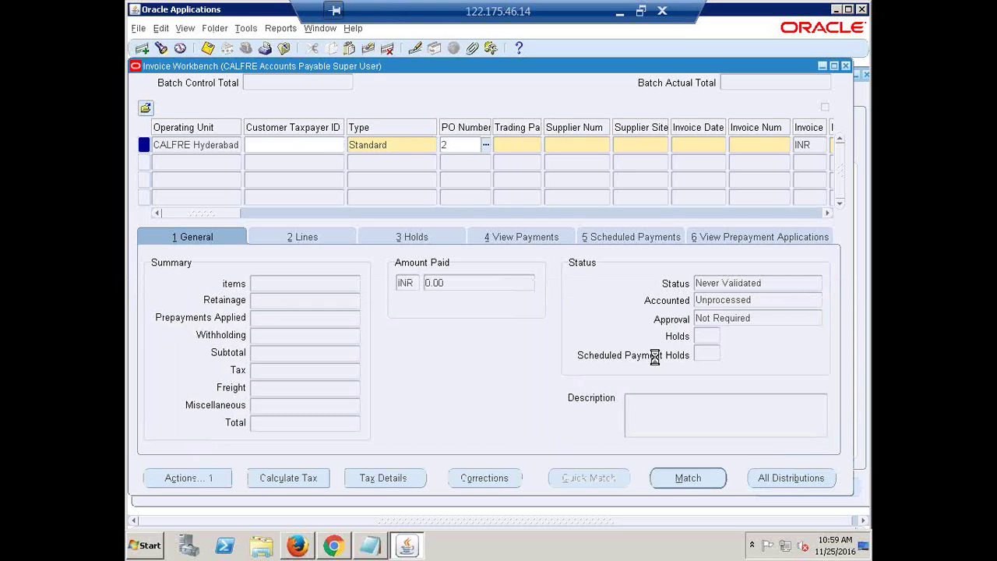
{"action": "key", "text": "Tab"}
{"action": "key", "text": "Tab"}
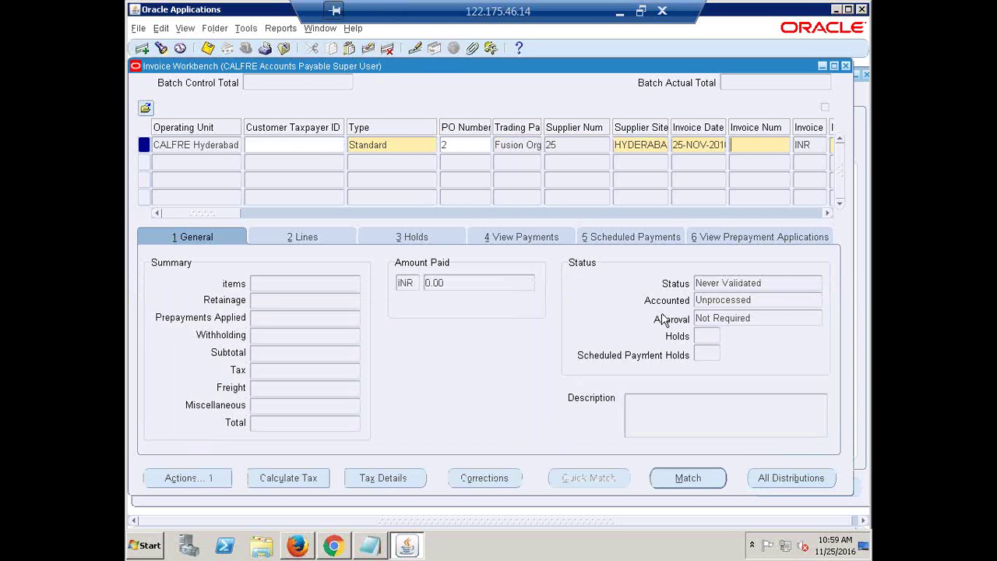
{"action": "type", "text": "FUSI"}
{"action": "key", "text": "Tab"}
{"action": "key", "text": "Tab"}
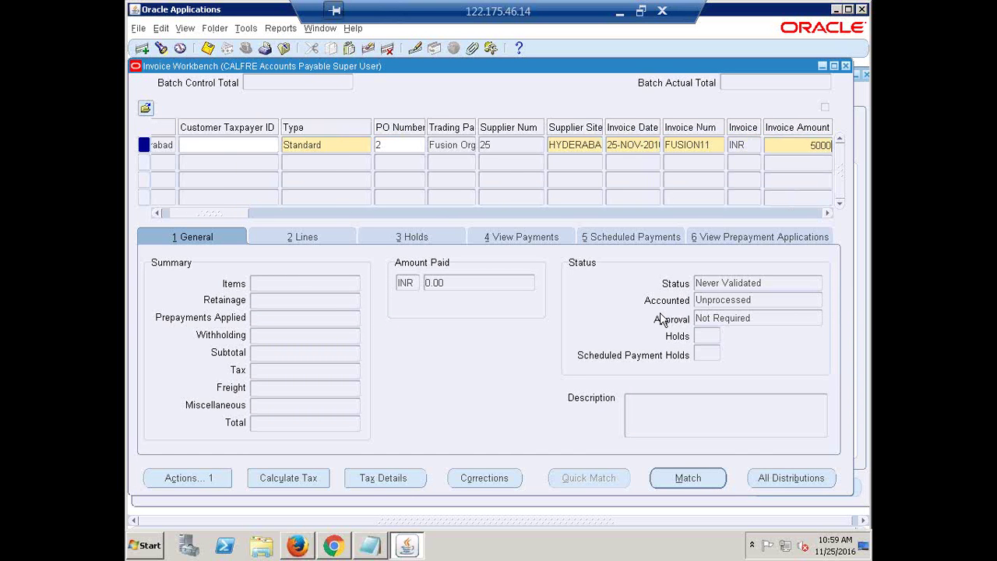
{"action": "key", "text": "Tab"}
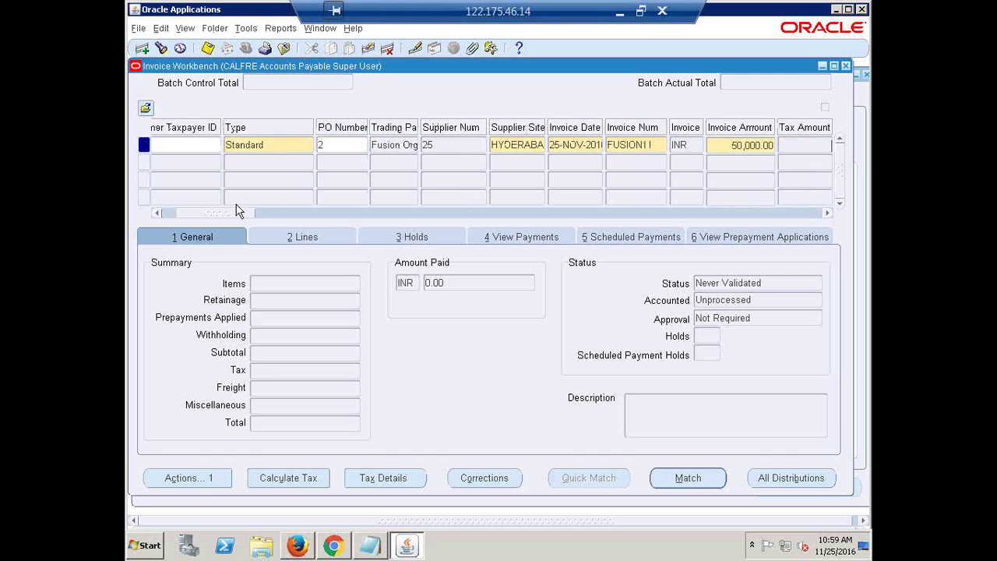
{"action": "key", "text": "Tab"}
Step: Set the invoice's match action to Purchase Order and check its payment terms
{"action": "left_click_drag", "start_coordinate": [210, 214], "coordinate": [385, 246]}
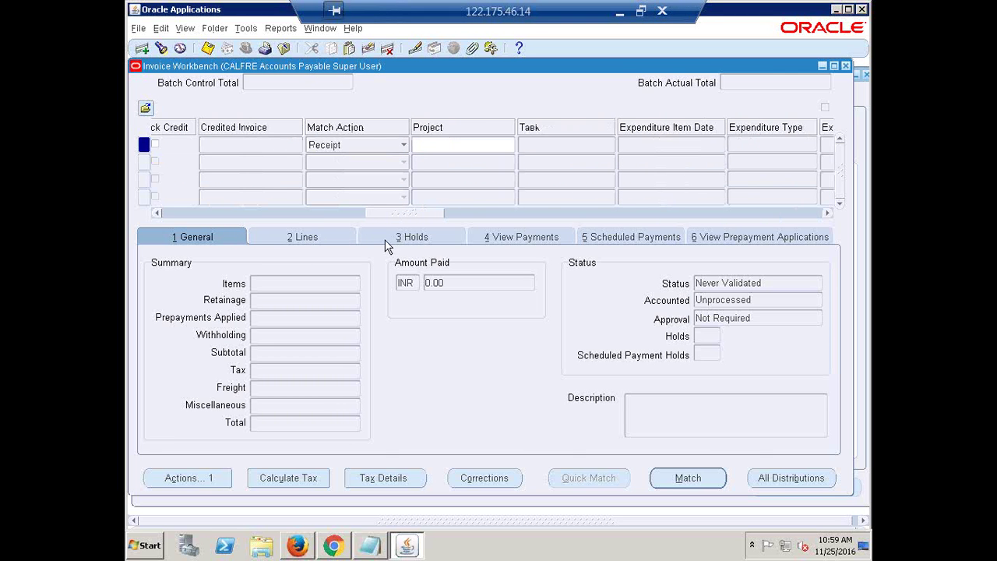
{"action": "left_click", "coordinate": [405, 145]}
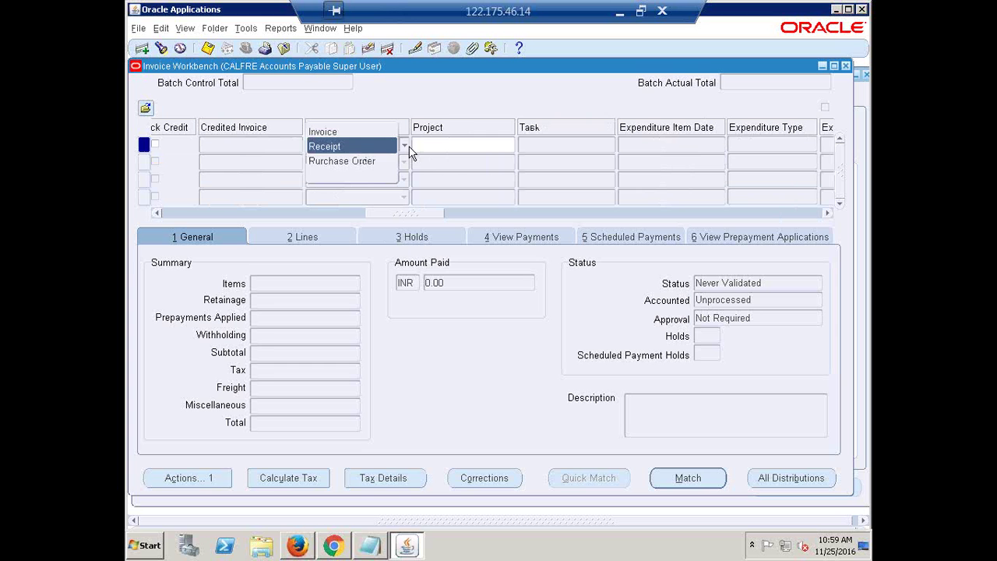
{"action": "left_click", "coordinate": [351, 161]}
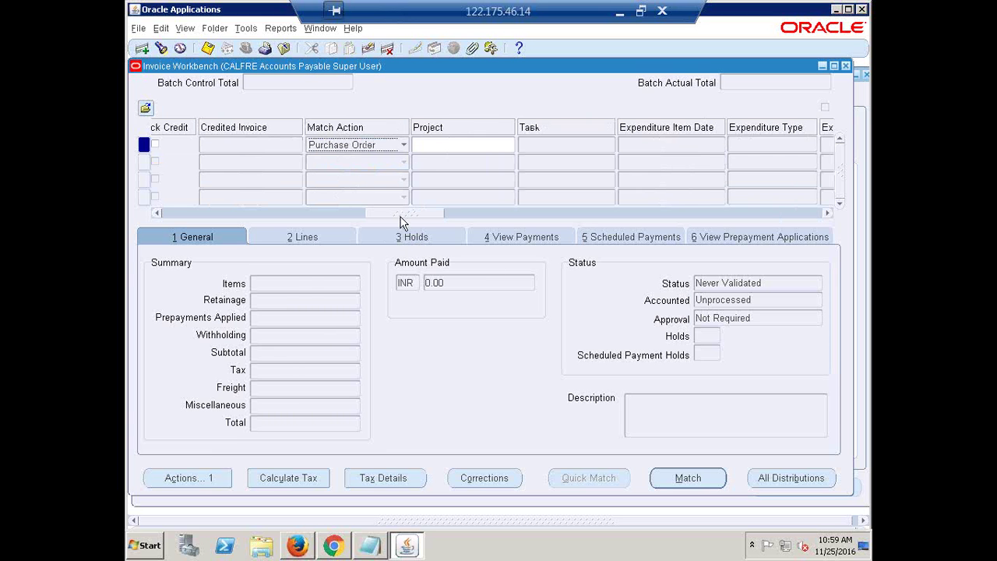
{"action": "left_click_drag", "start_coordinate": [402, 223], "coordinate": [507, 236]}
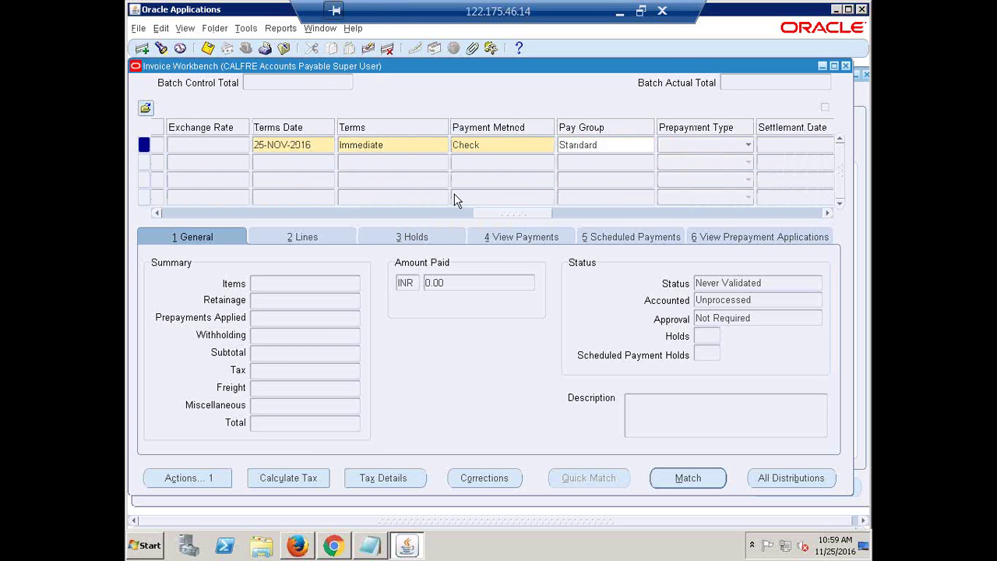
{"action": "left_click", "coordinate": [407, 144]}
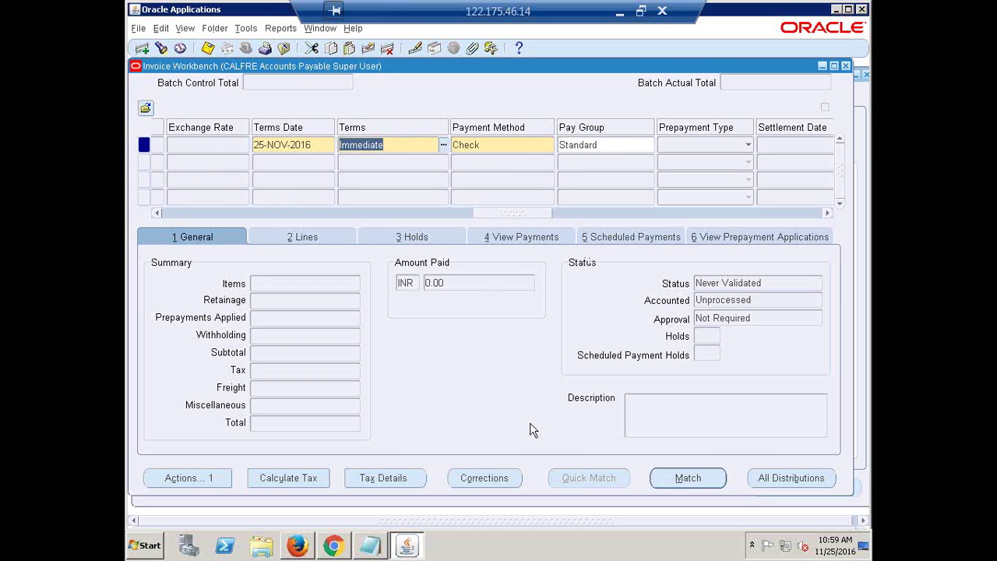
Step: Find the lines of purchase order 2 and match the invoice to the Service Contract line for 50,000
{"action": "left_click", "coordinate": [689, 477]}
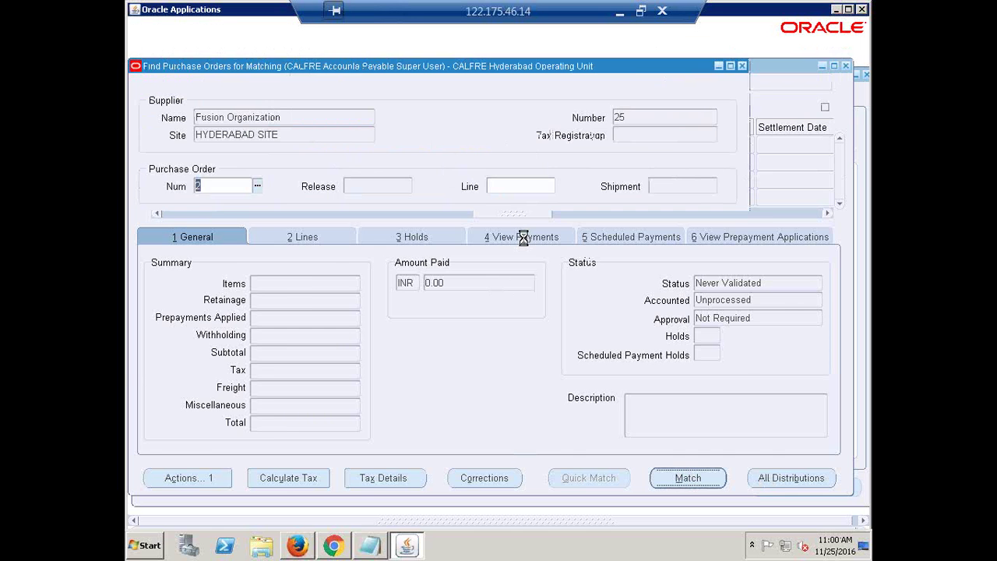
{"action": "type", "text": "2"}
{"action": "left_click", "coordinate": [495, 340]}
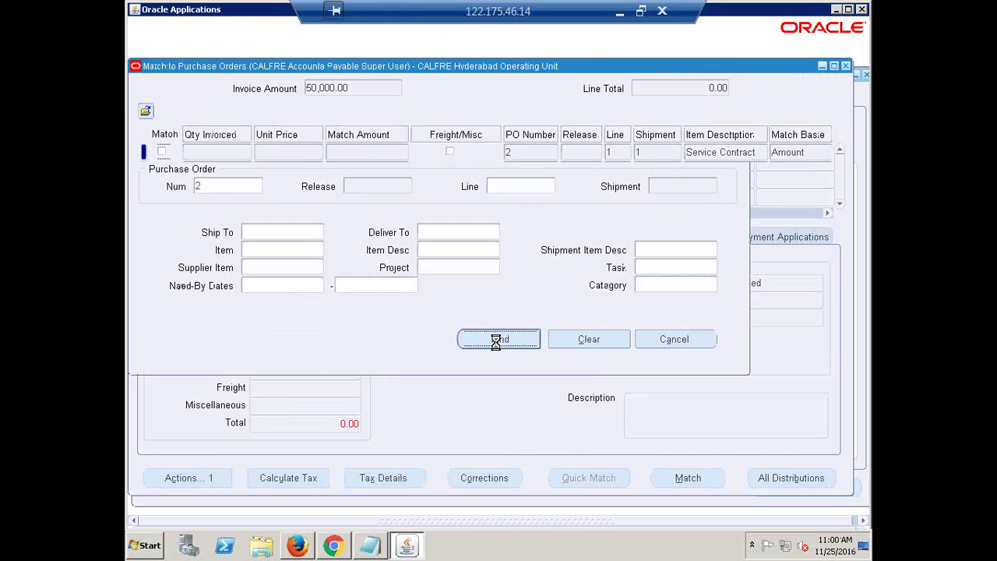
{"action": "left_click", "coordinate": [161, 154]}
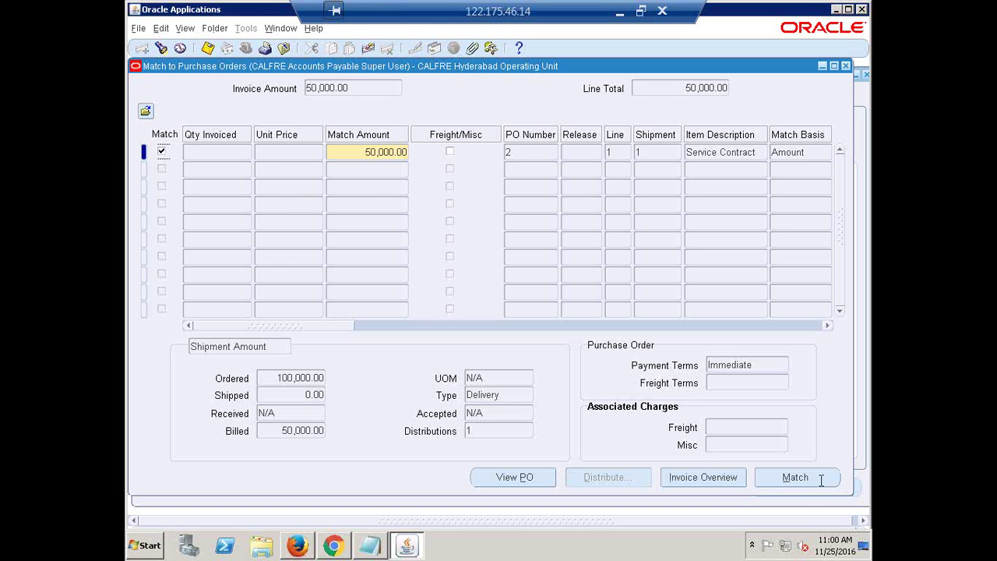
{"action": "left_click", "coordinate": [796, 477]}
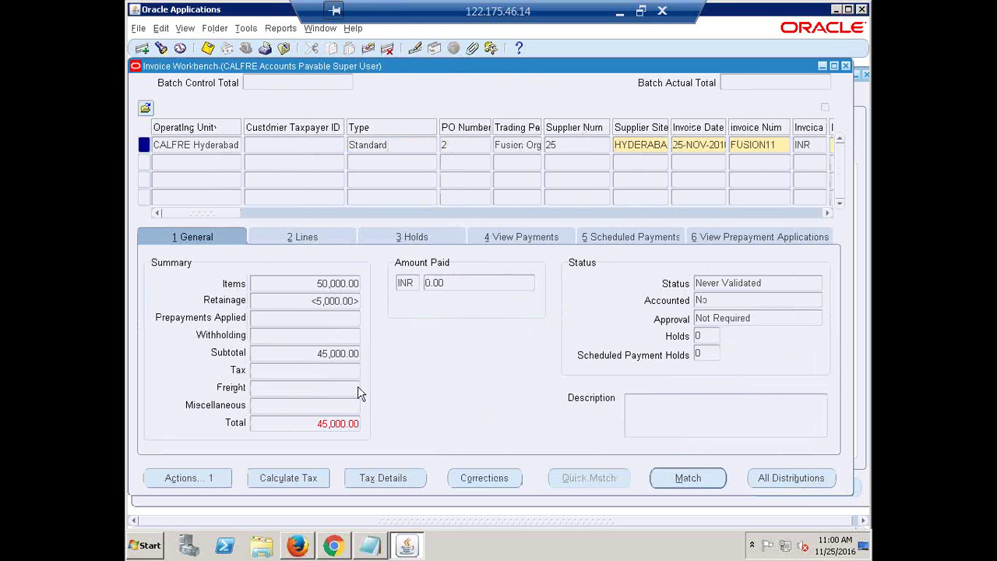
Step: Validate invoice FUSION11
{"action": "left_click", "coordinate": [201, 477]}
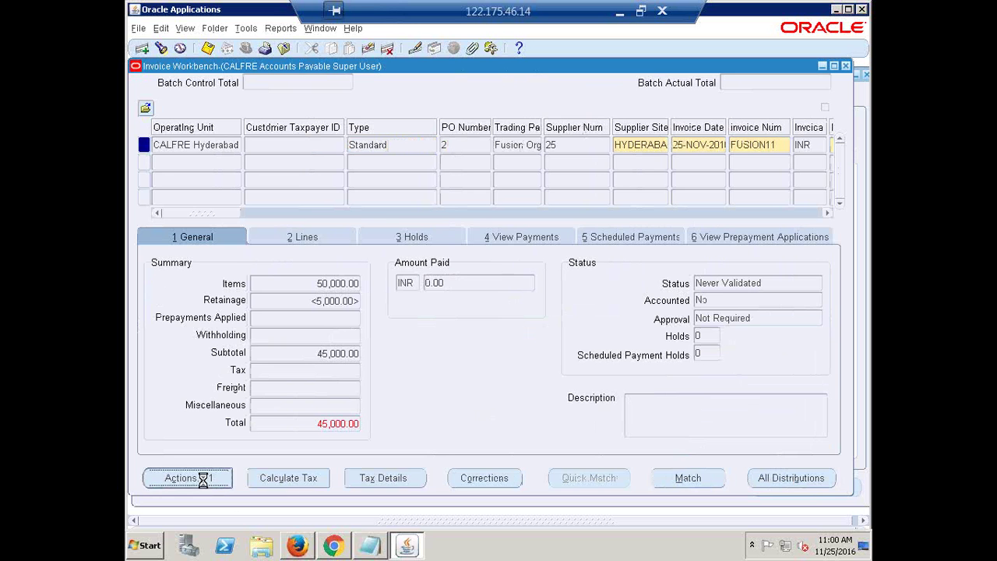
{"action": "left_click", "coordinate": [327, 108]}
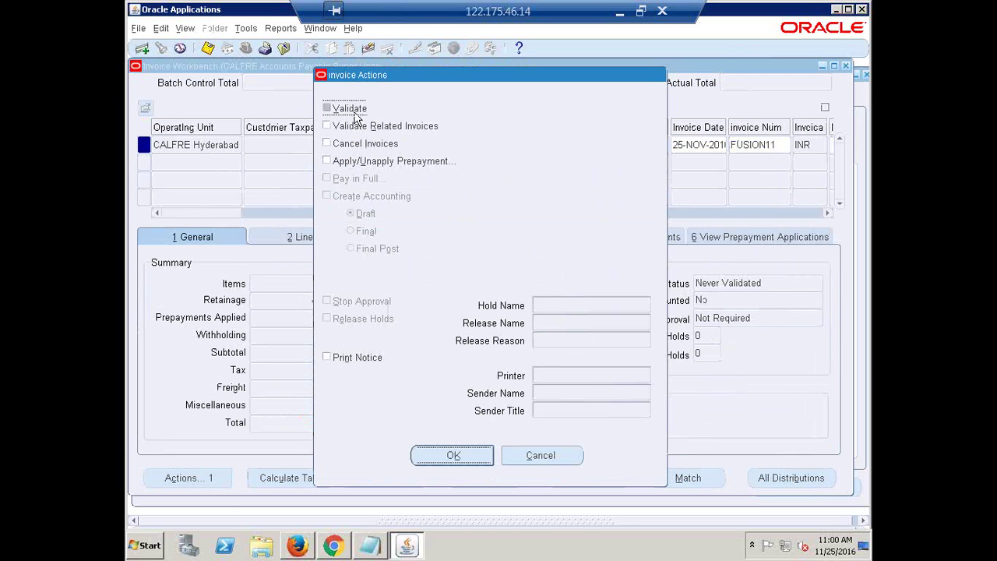
{"action": "left_click", "coordinate": [455, 460]}
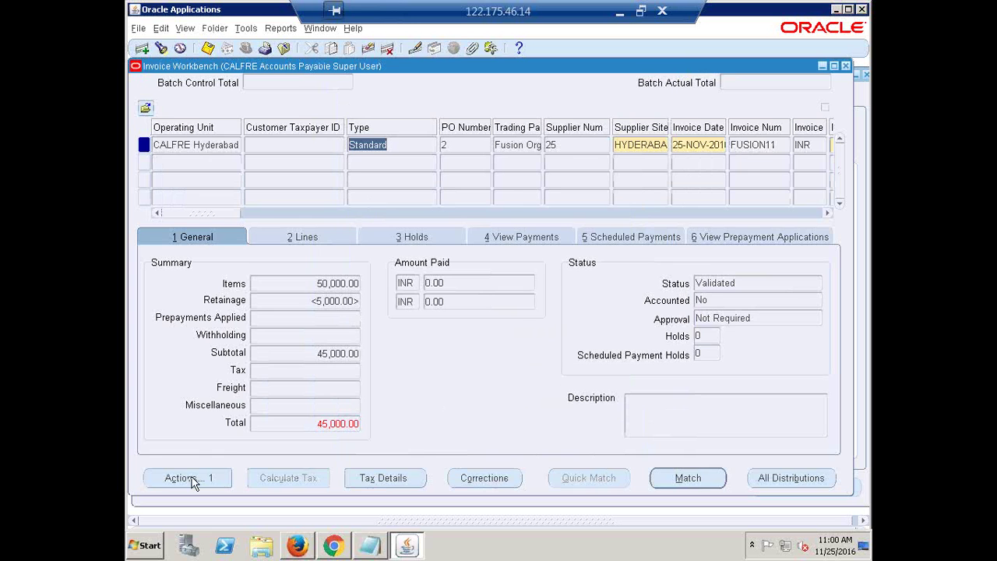
Step: Create accounting for invoice FUSION11 in Final mode and dismiss the resulting note
{"action": "left_click", "coordinate": [190, 477]}
{"action": "left_click", "coordinate": [347, 199]}
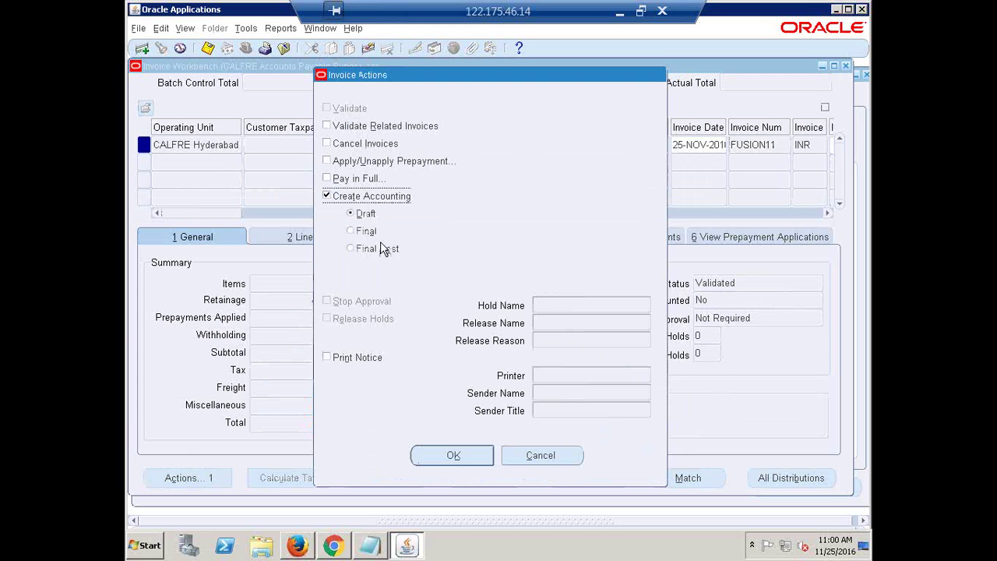
{"action": "left_click", "coordinate": [351, 230]}
{"action": "left_click", "coordinate": [453, 456]}
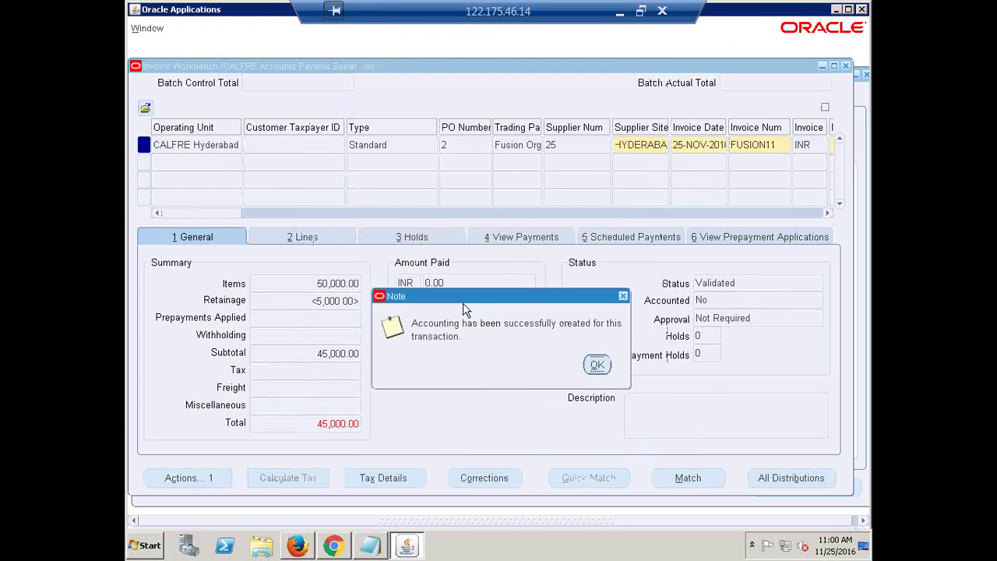
{"action": "left_click", "coordinate": [595, 345]}
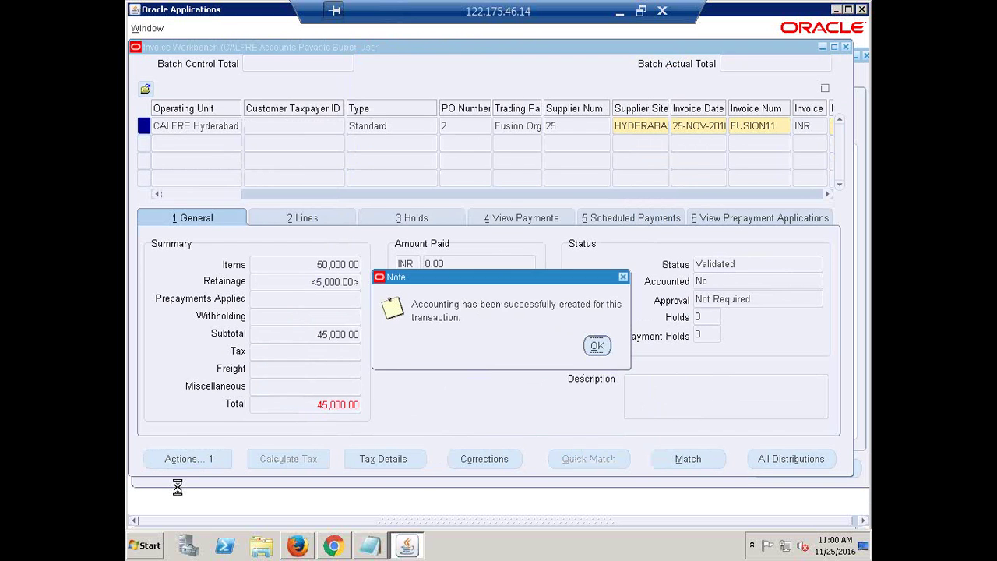
Step: Start a Pay in Full payment for invoice FUSION11
{"action": "left_click", "coordinate": [187, 481]}
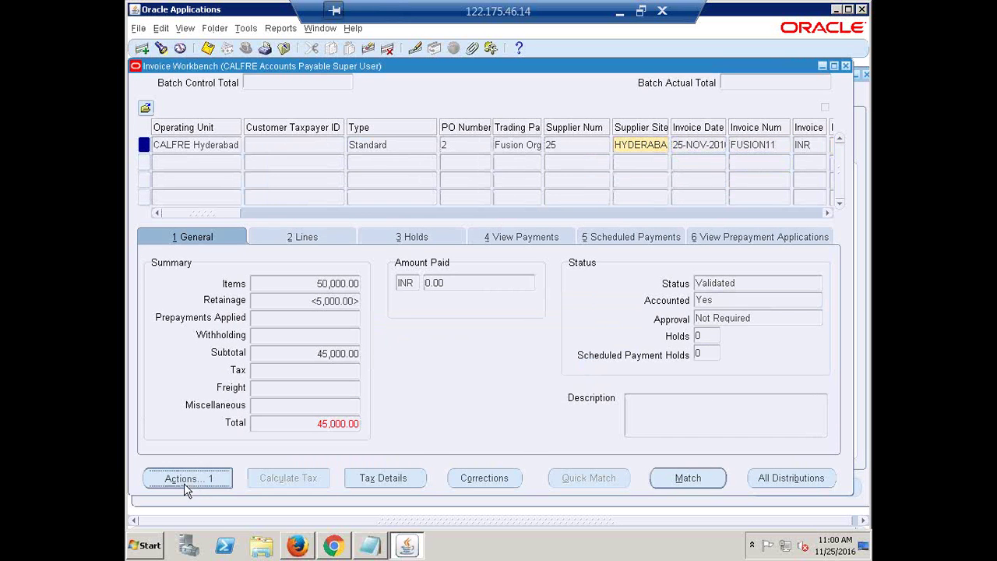
{"action": "left_click", "coordinate": [345, 181]}
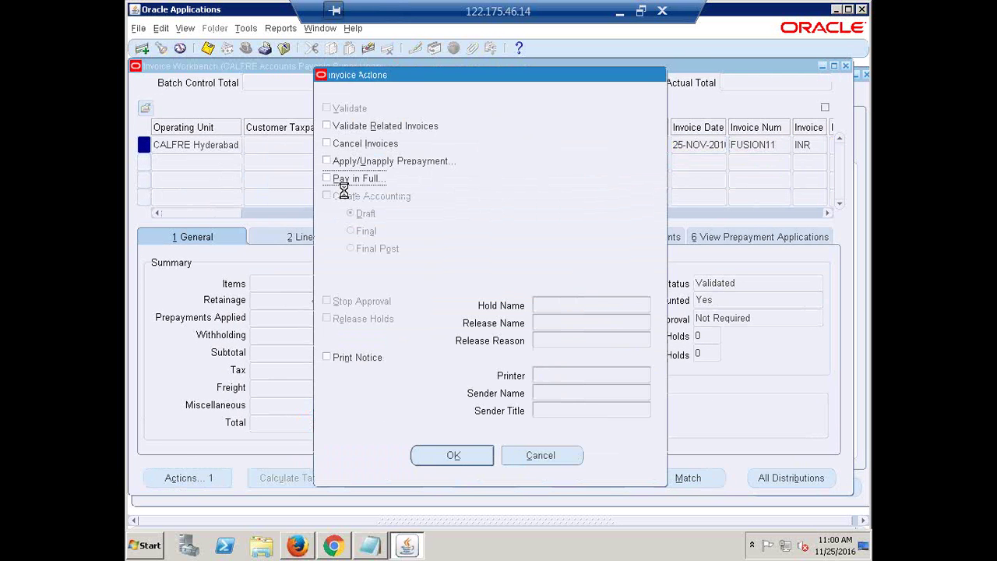
{"action": "left_click", "coordinate": [454, 457]}
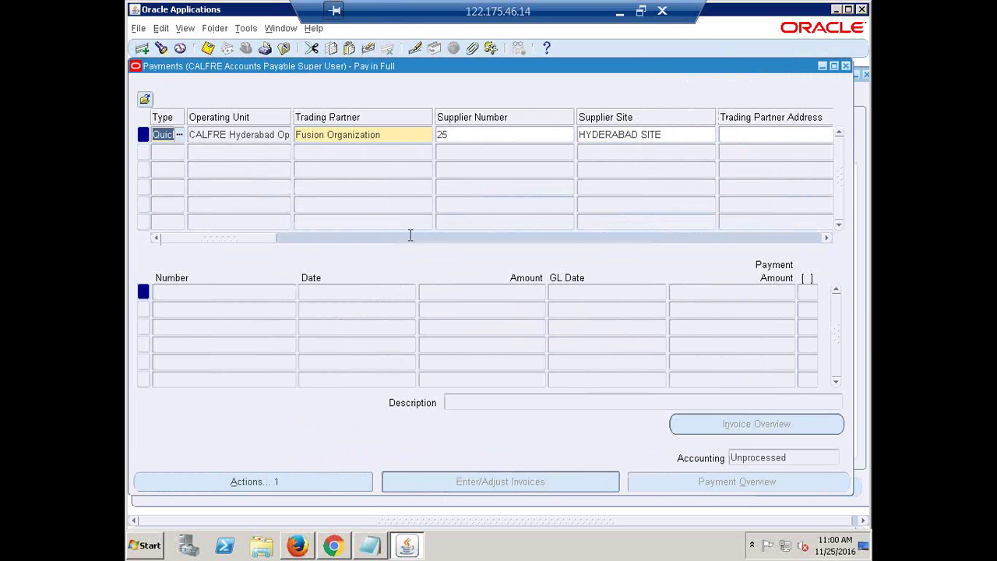
Step: Set the payment date to 25-NOV-2016 and use the CALFRE corporate bank account for the payment
{"action": "left_click_drag", "start_coordinate": [221, 238], "coordinate": [297, 257]}
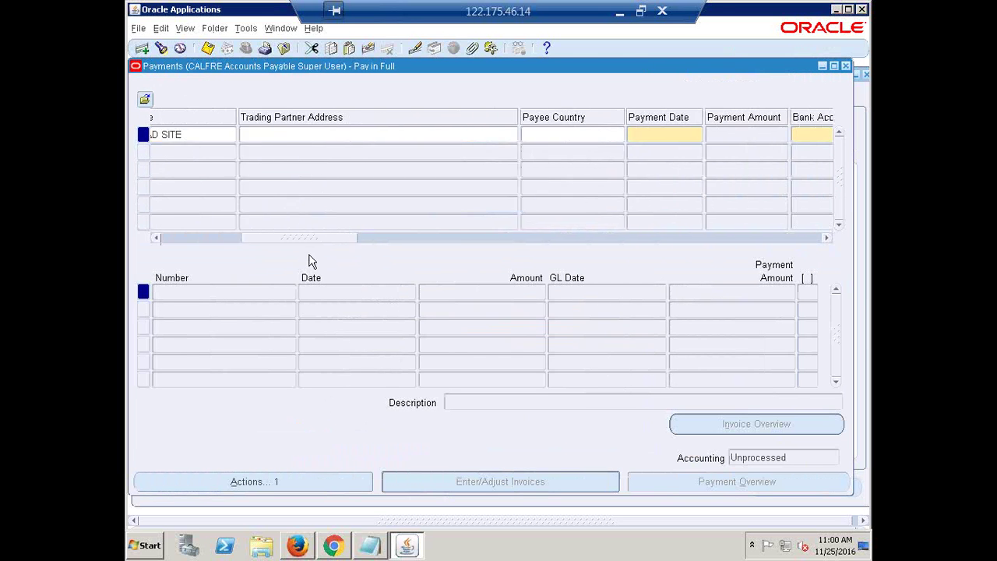
{"action": "left_click", "coordinate": [620, 134]}
{"action": "double_click", "coordinate": [620, 134]}
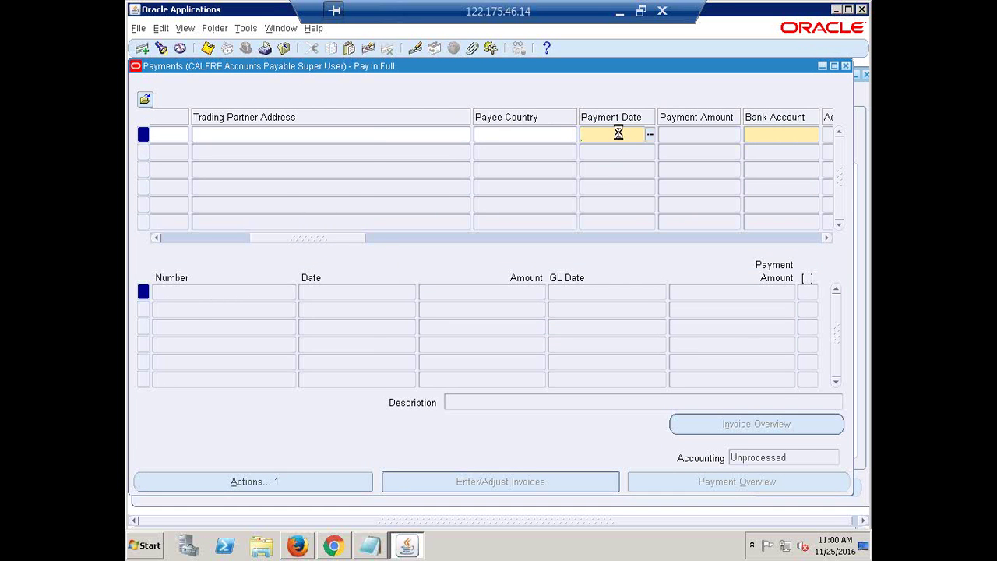
{"action": "key", "text": "Return"}
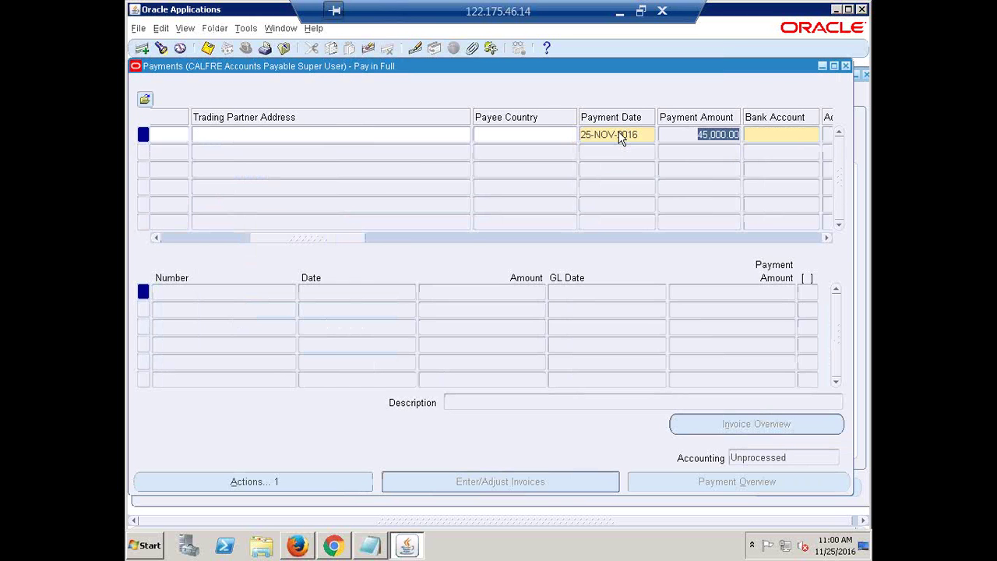
{"action": "key", "text": "Tab"}
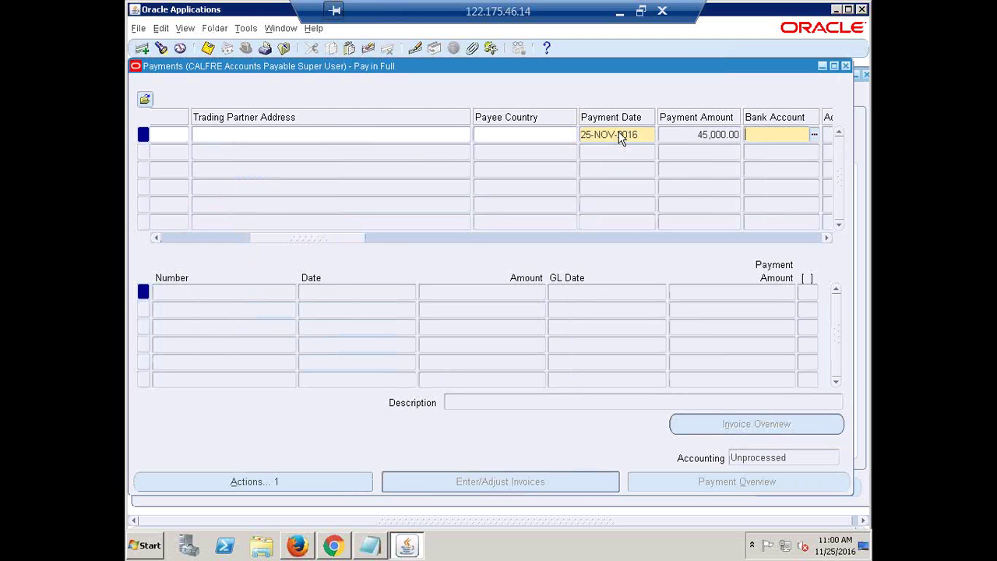
{"action": "type", "text": "CALFRE"}
{"action": "key", "text": "Tab"}
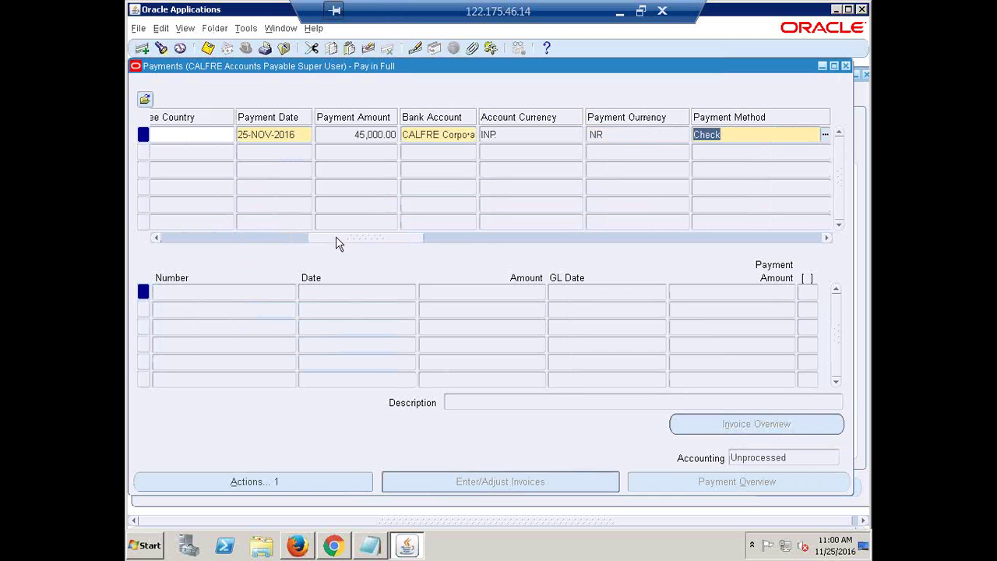
Step: Assign the last listed CALFRE Check as the payment document, save the payment, and check the amounts on its invoice line
{"action": "left_click_drag", "start_coordinate": [336, 241], "coordinate": [413, 218]}
{"action": "key", "text": "Tab"}
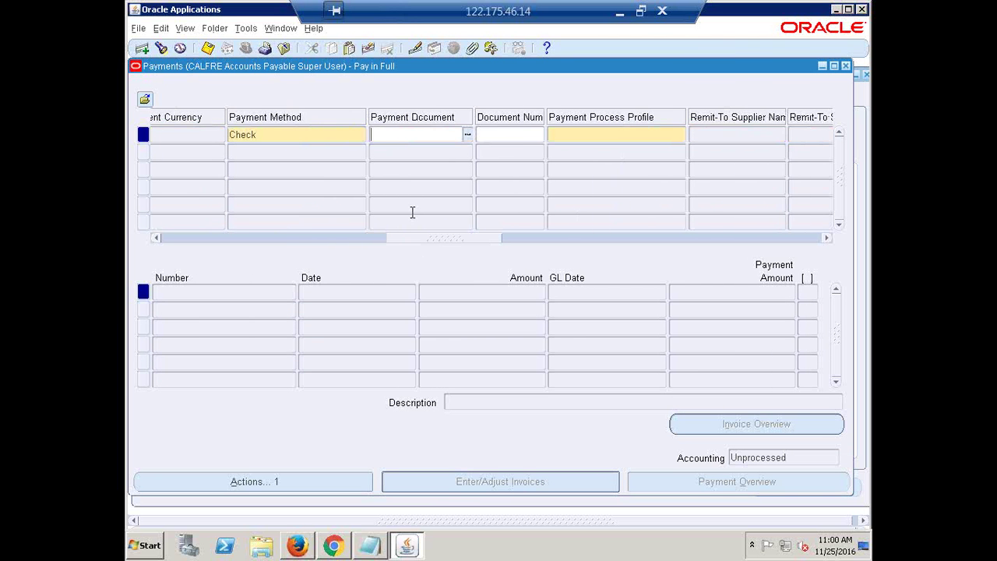
{"action": "type", "text": "CALFRE"}
{"action": "key", "text": "Tab"}
{"action": "left_click", "coordinate": [436, 277]}
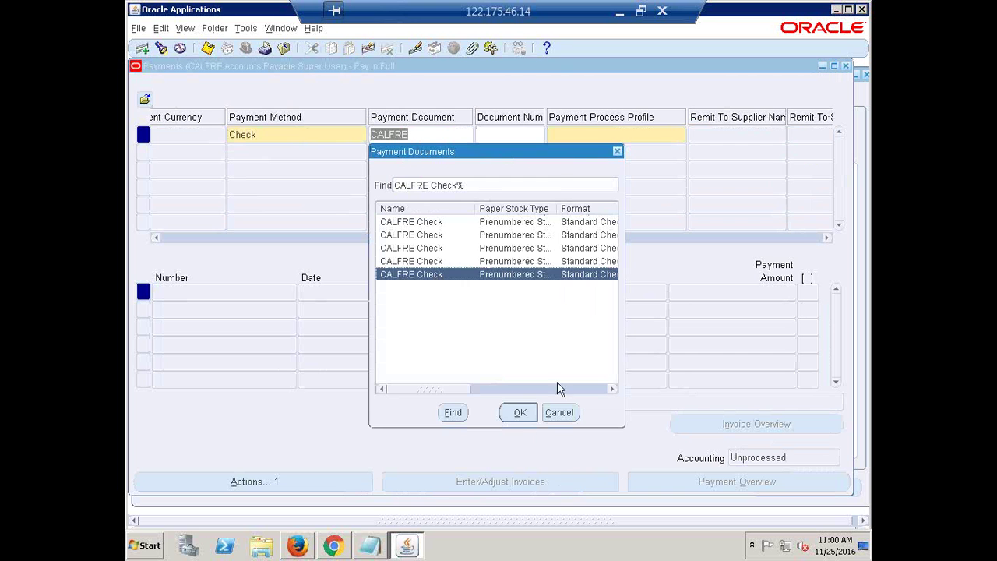
{"action": "left_click_drag", "start_coordinate": [427, 396], "coordinate": [296, 396]}
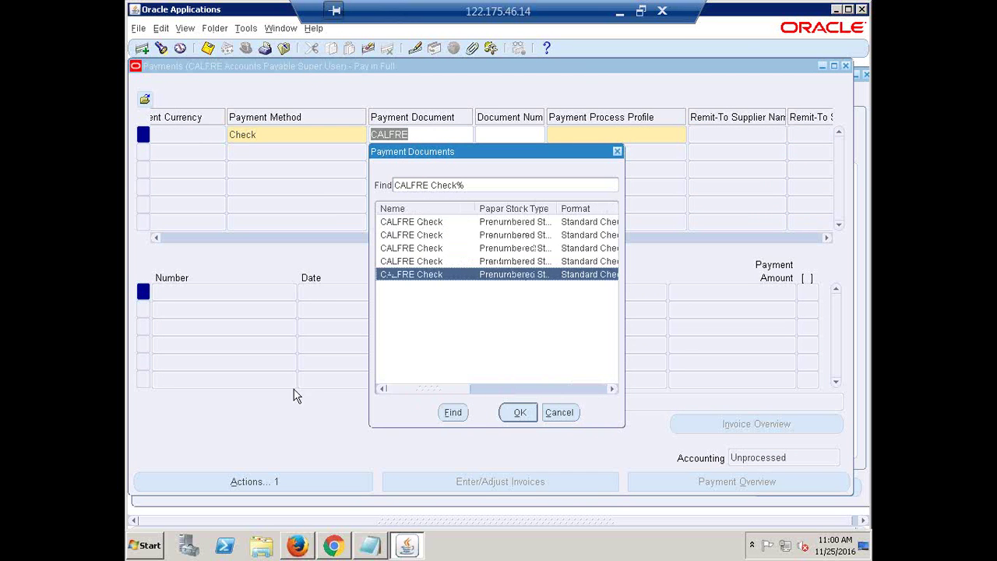
{"action": "left_click", "coordinate": [524, 415]}
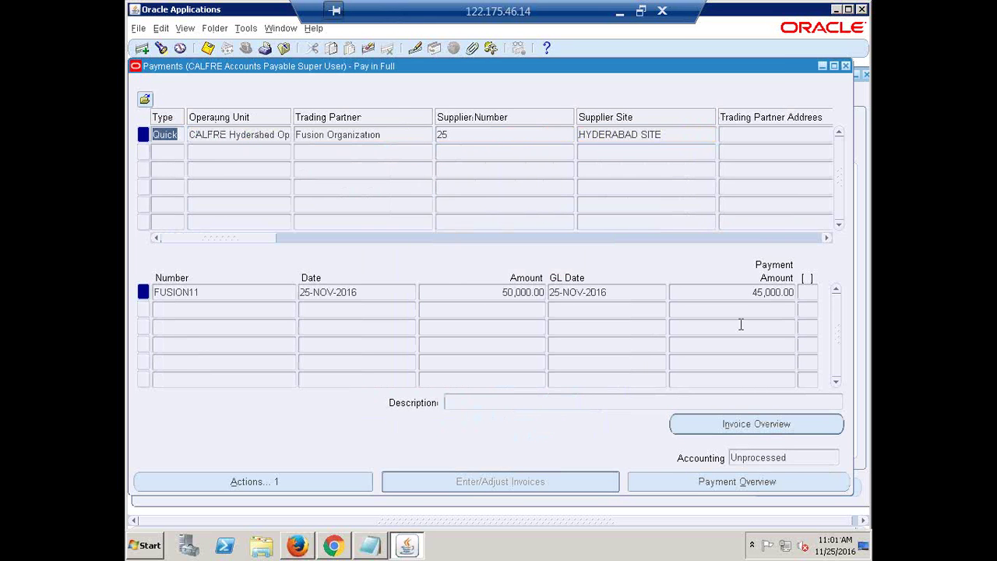
{"action": "left_click", "coordinate": [764, 291]}
{"action": "left_click", "coordinate": [510, 292]}
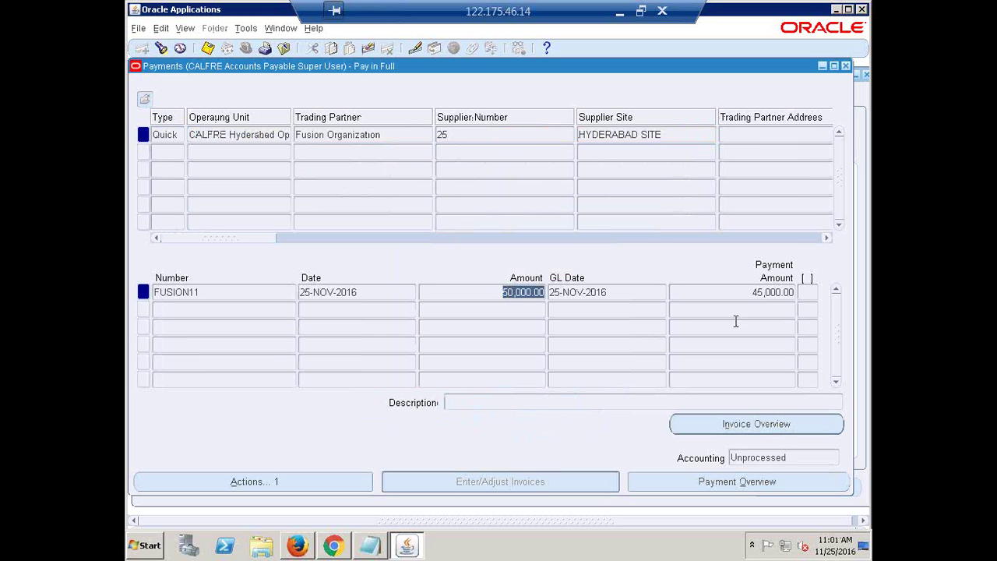
Step: Check the payment amount for invoice FUSION11, and close its payment and the Invoice Workbench
{"action": "left_click", "coordinate": [768, 294]}
{"action": "double_click", "coordinate": [767, 295]}
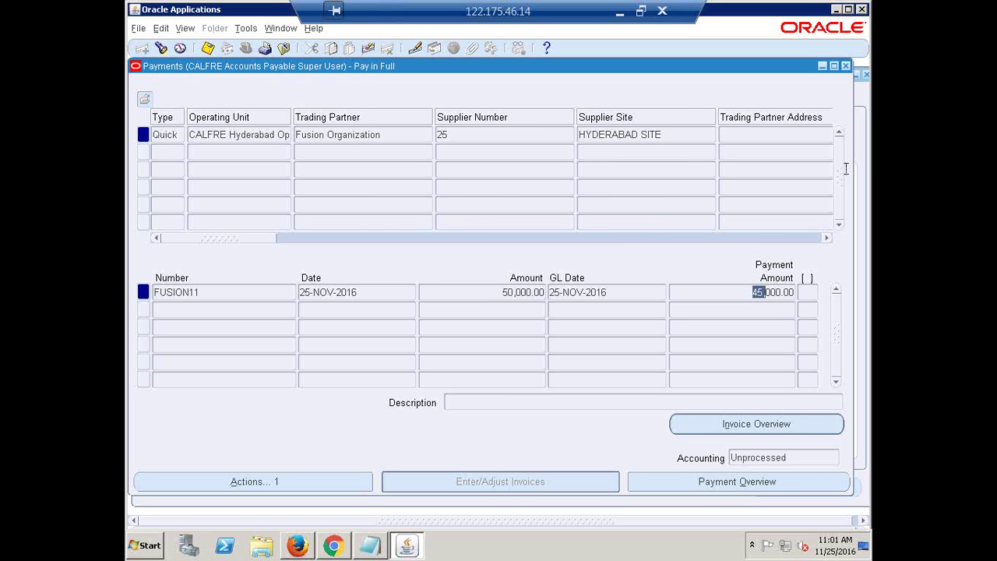
{"action": "left_click", "coordinate": [847, 67]}
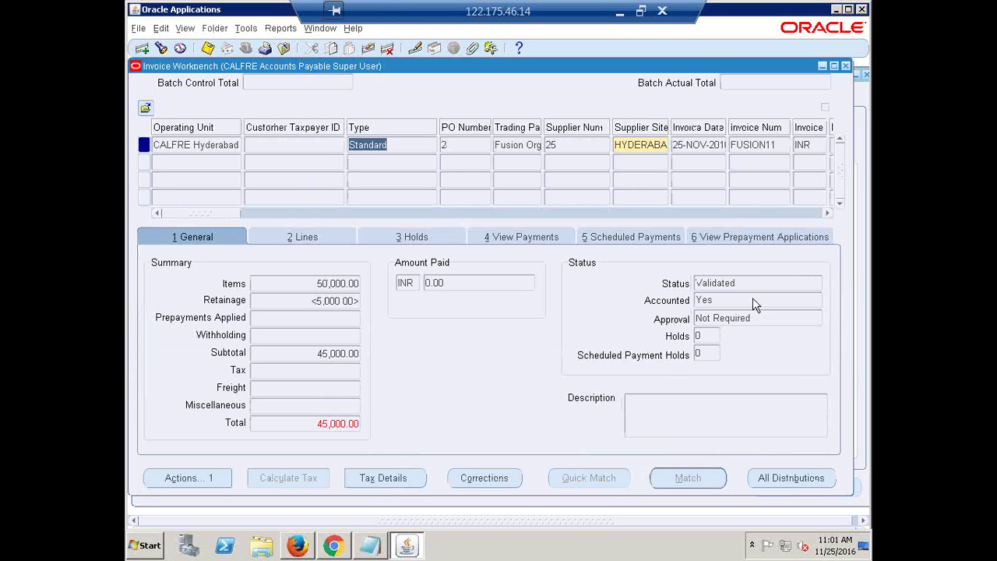
{"action": "left_click", "coordinate": [846, 66]}
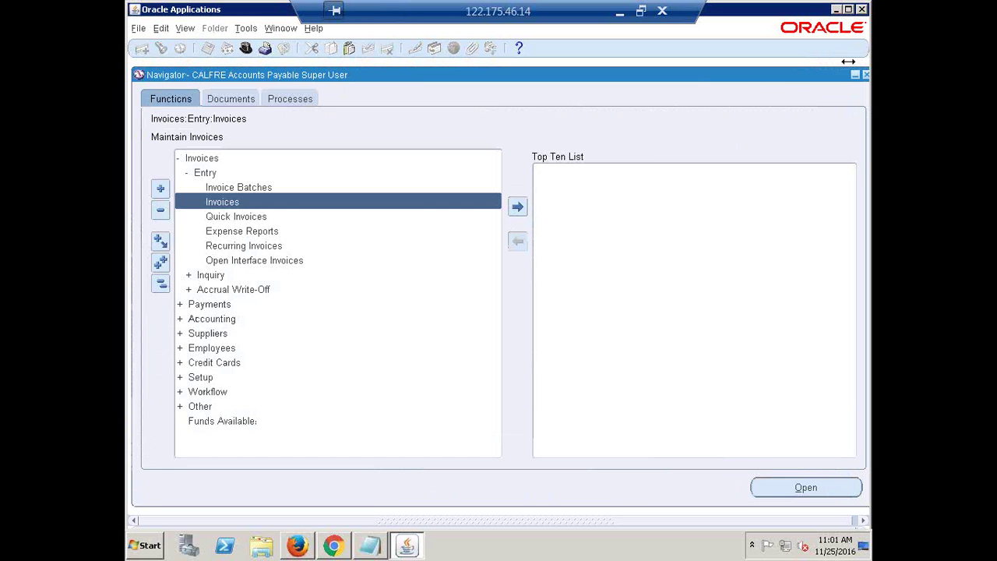
Step: Collapse the navigator's function tree and open a blank invoice from the Invoices entry function
{"action": "left_click", "coordinate": [160, 285]}
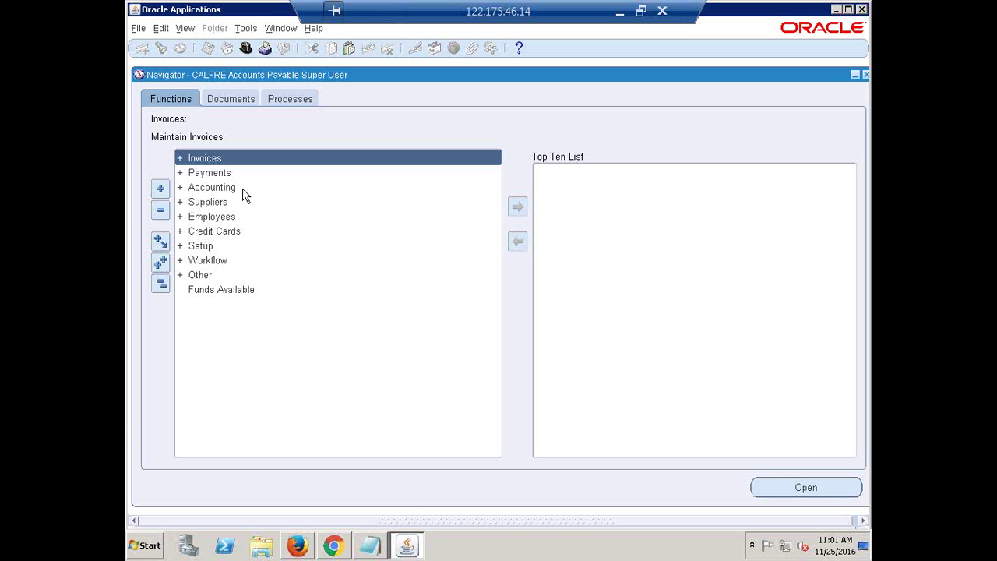
{"action": "left_click", "coordinate": [203, 248]}
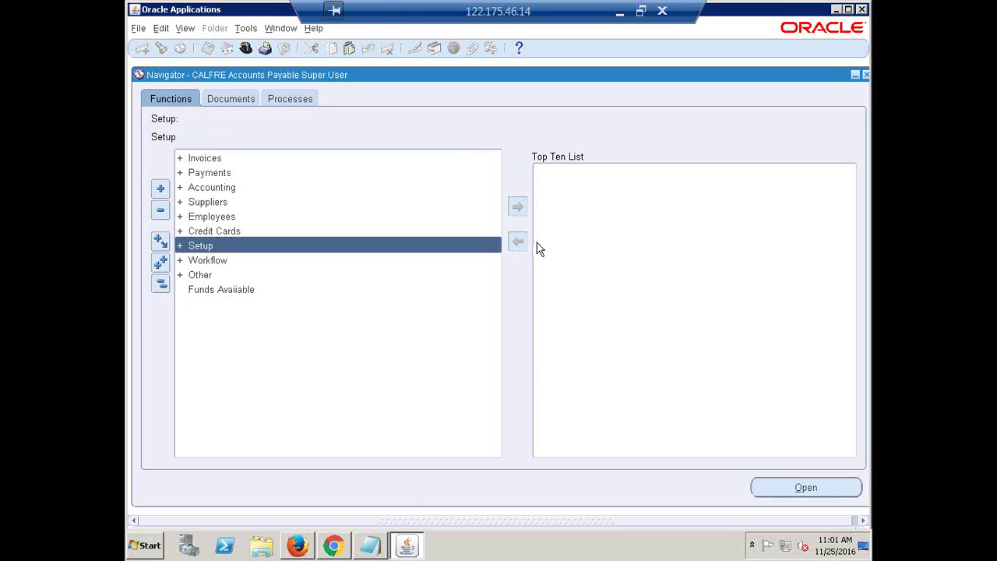
{"action": "left_click", "coordinate": [161, 285]}
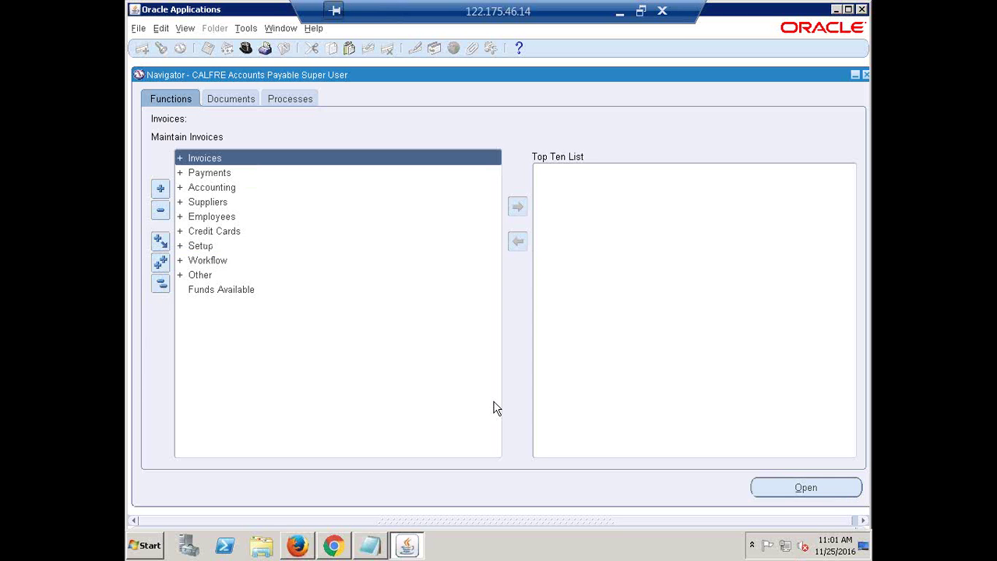
{"action": "key", "text": "Return"}
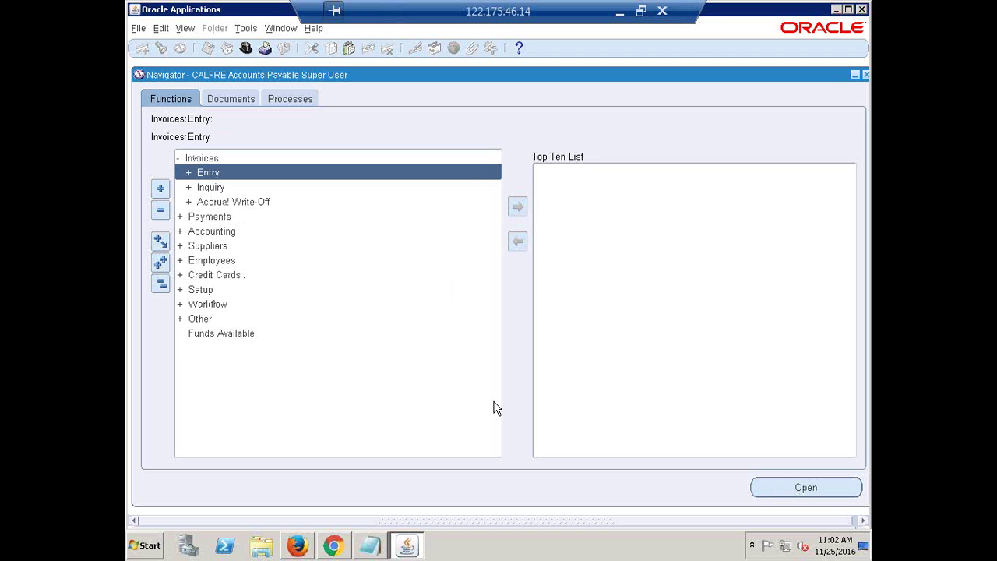
{"action": "key", "text": "Return"}
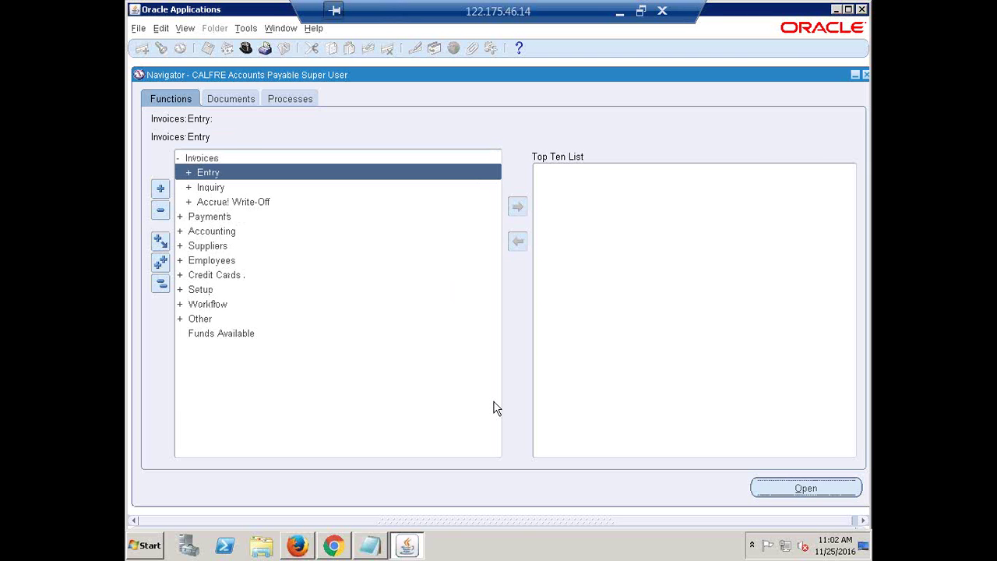
{"action": "key", "text": "Down"}
{"action": "key", "text": "Return"}
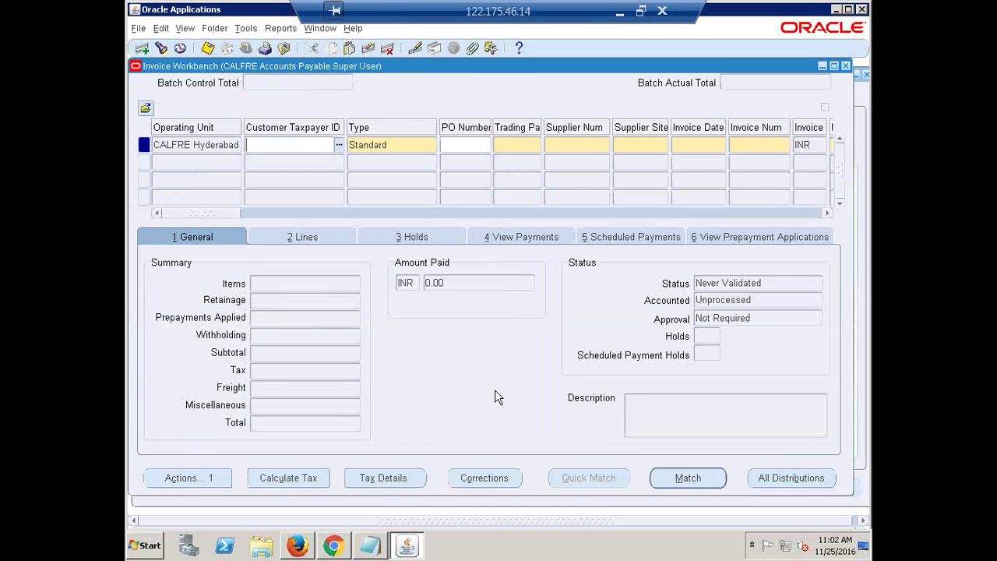
{"action": "left_click", "coordinate": [401, 146]}
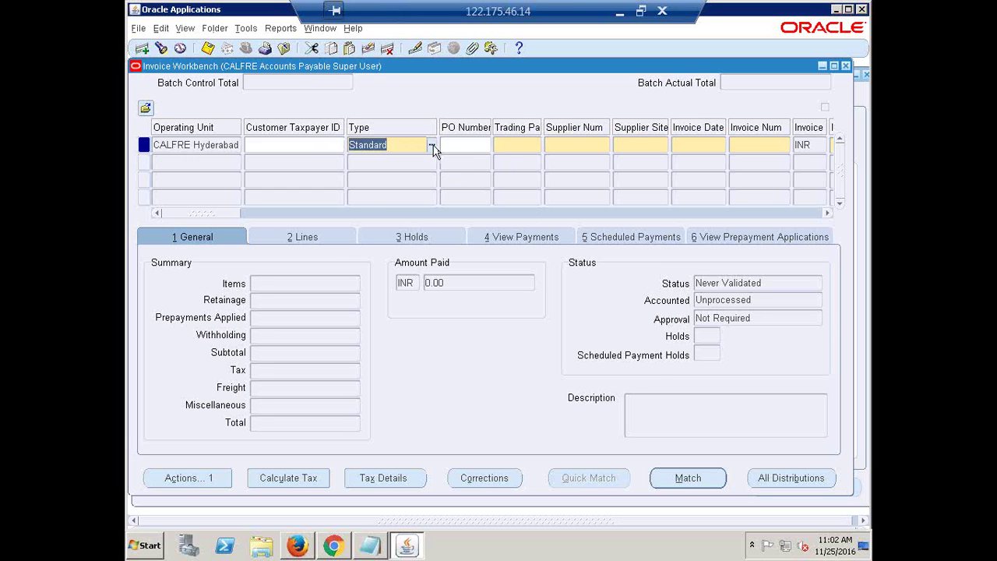
{"action": "left_click", "coordinate": [433, 145]}
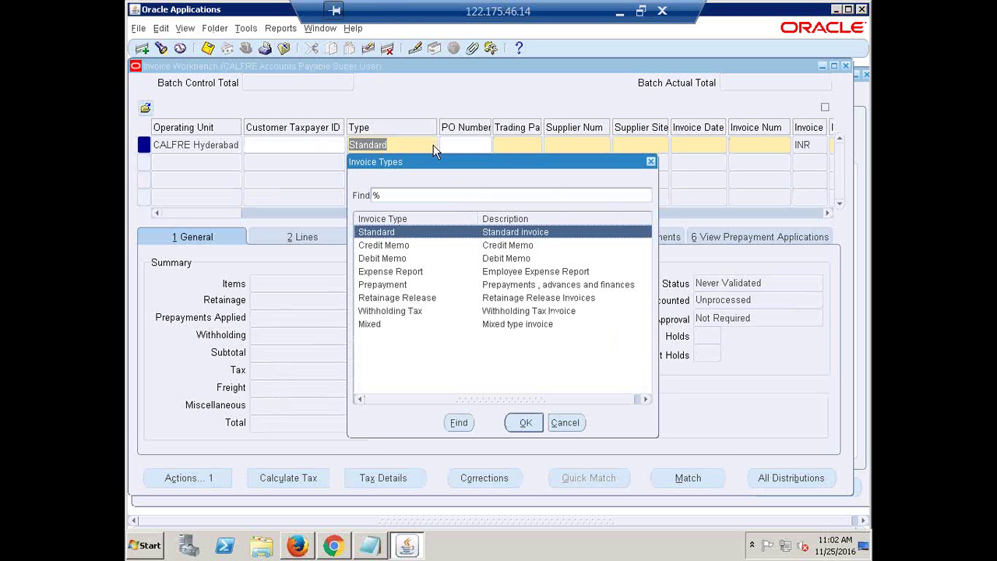
{"action": "left_click", "coordinate": [382, 300]}
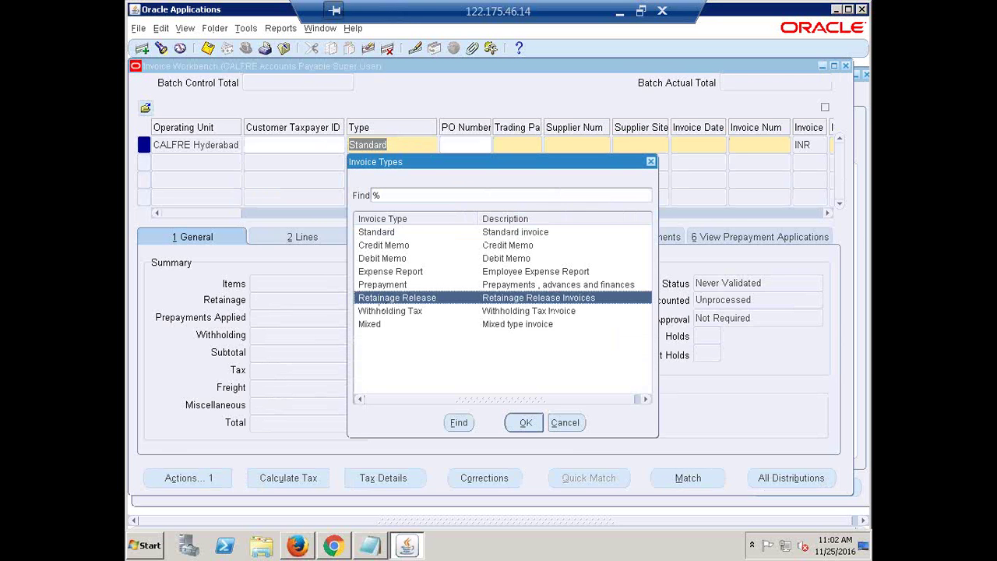
{"action": "left_click", "coordinate": [525, 423]}
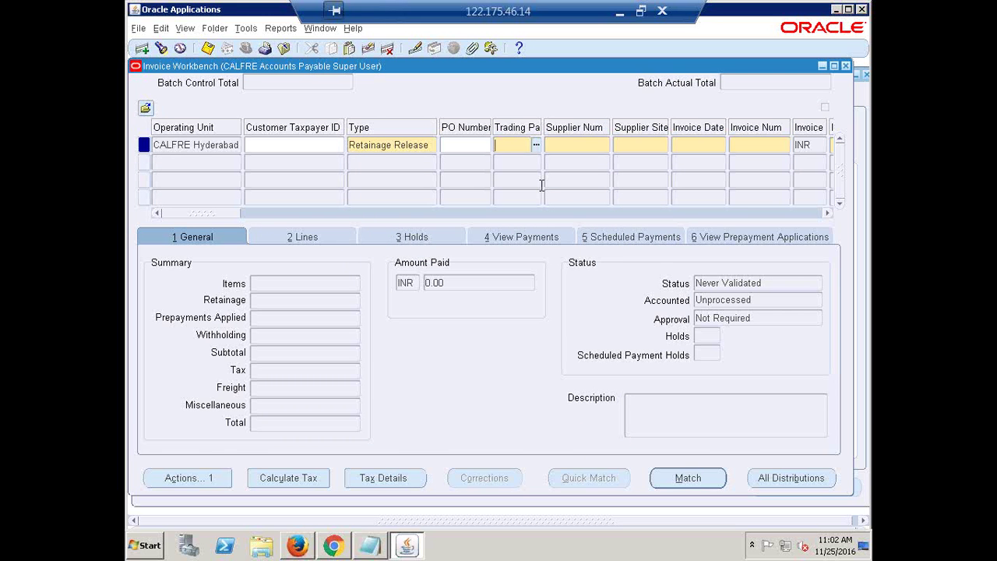
{"action": "type", "text": "Fus"}
{"action": "key", "text": "Tab"}
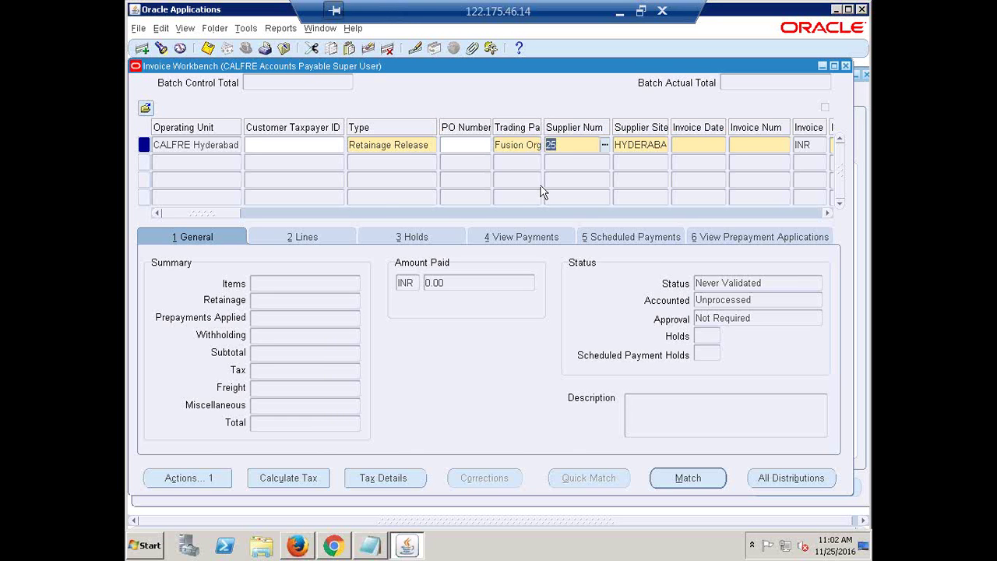
{"action": "key", "text": "Tab"}
{"action": "key", "text": "Tab"}
{"action": "key", "text": "Tab"}
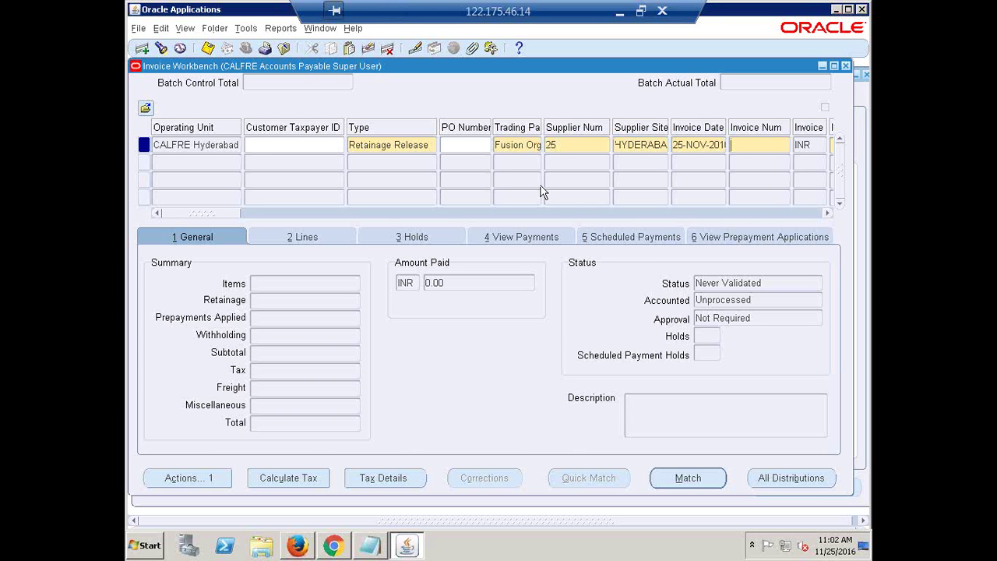
{"action": "type", "text": "RR1"}
{"action": "key", "text": "Tab"}
{"action": "key", "text": "Tab"}
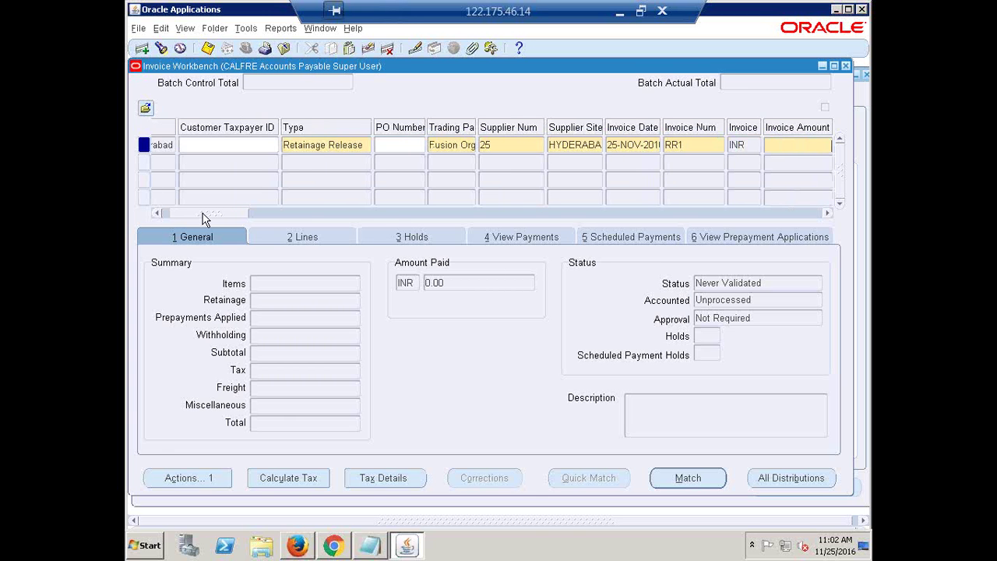
{"action": "left_click", "coordinate": [846, 66]}
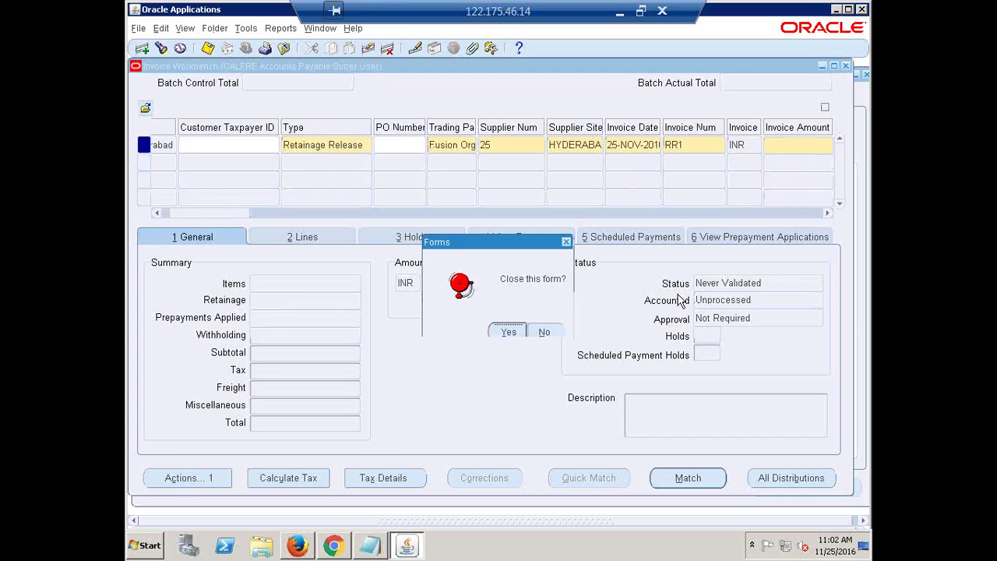
{"action": "left_click", "coordinate": [544, 333]}
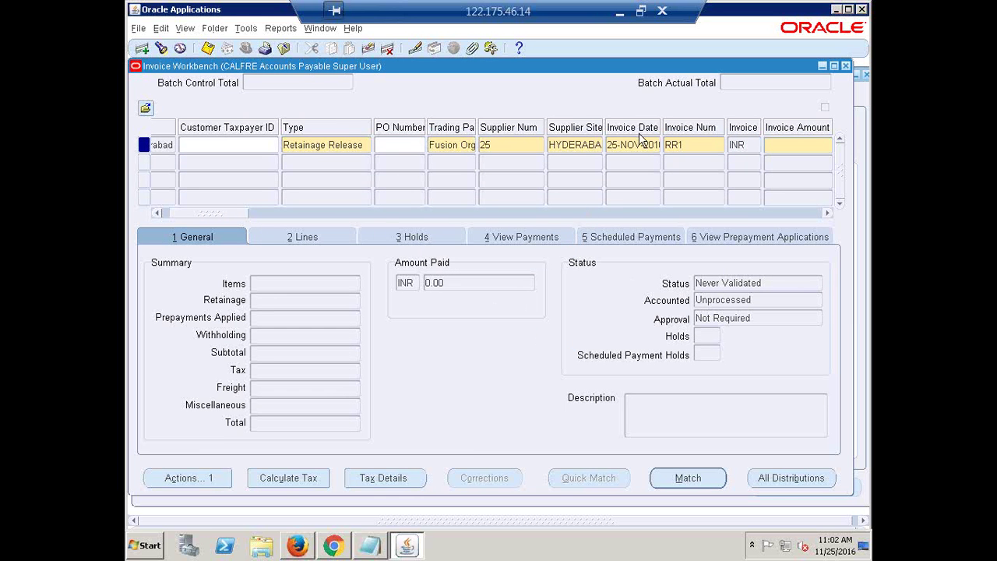
{"action": "left_click", "coordinate": [846, 67]}
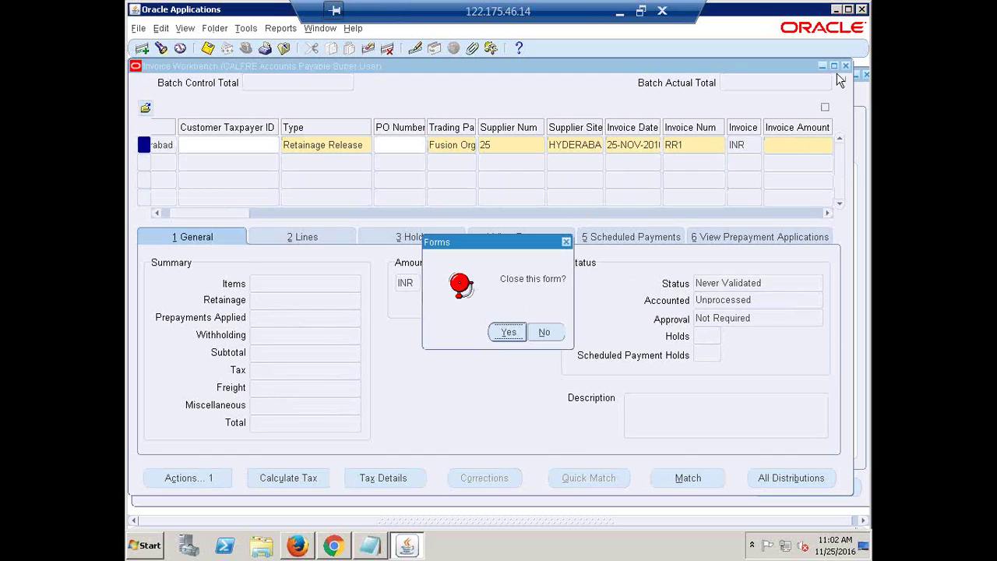
{"action": "left_click", "coordinate": [510, 328]}
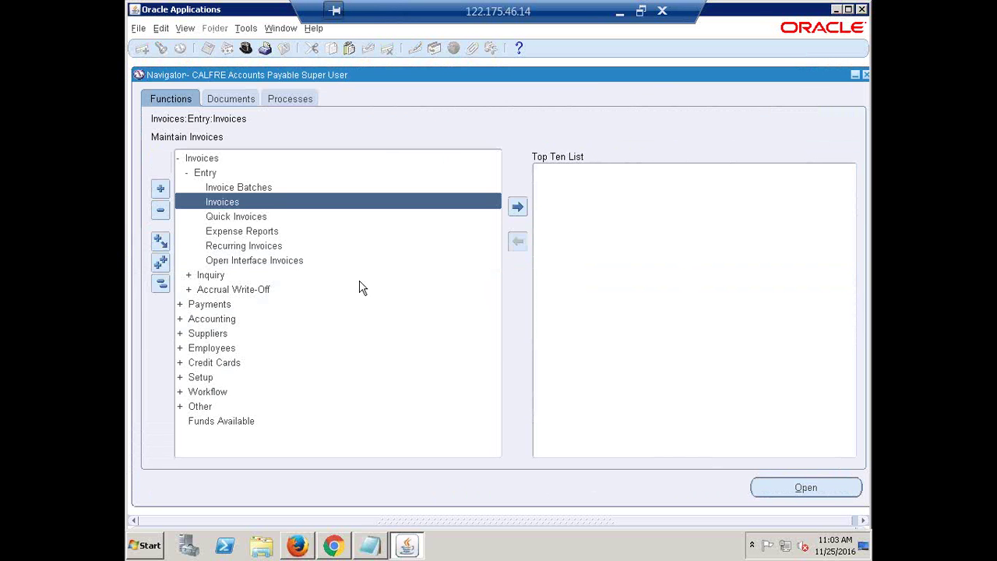
Step: Open a new invoice and make it Retainage Release invoice RR1 against purchase order 2, dated 25-NOV-2016
{"action": "double_click", "coordinate": [221, 203]}
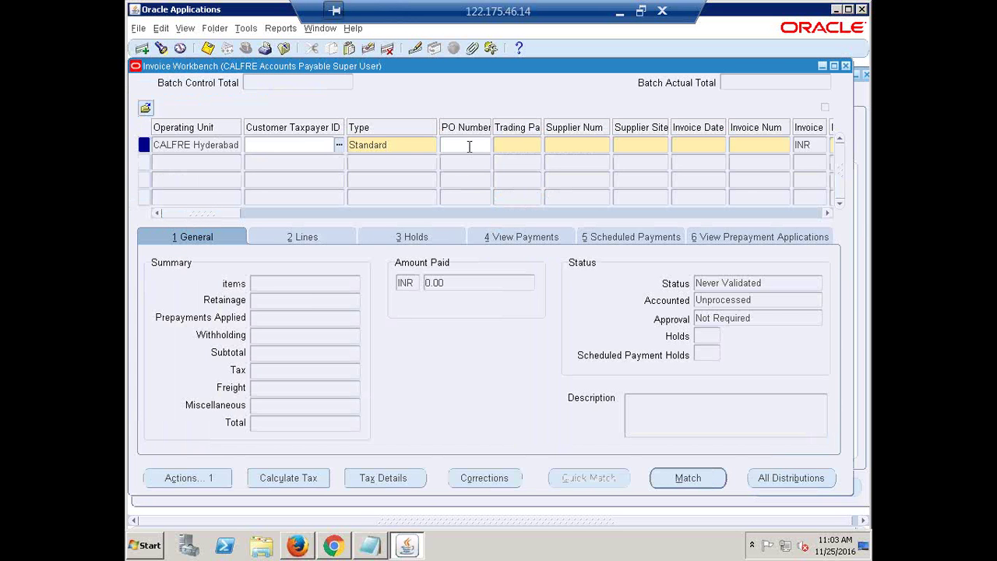
{"action": "left_click", "coordinate": [413, 152]}
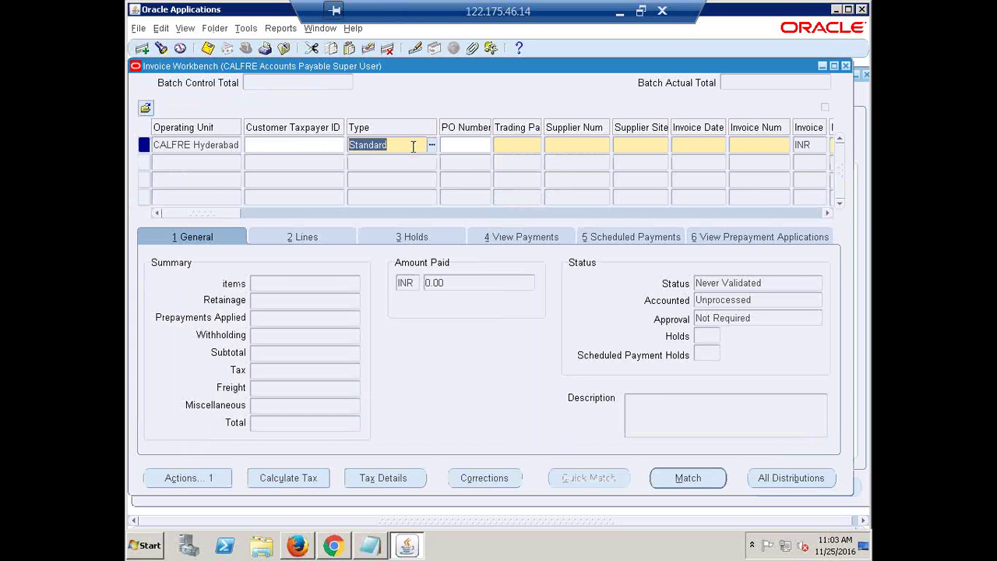
{"action": "type", "text": "Re"}
{"action": "key", "text": "Tab"}
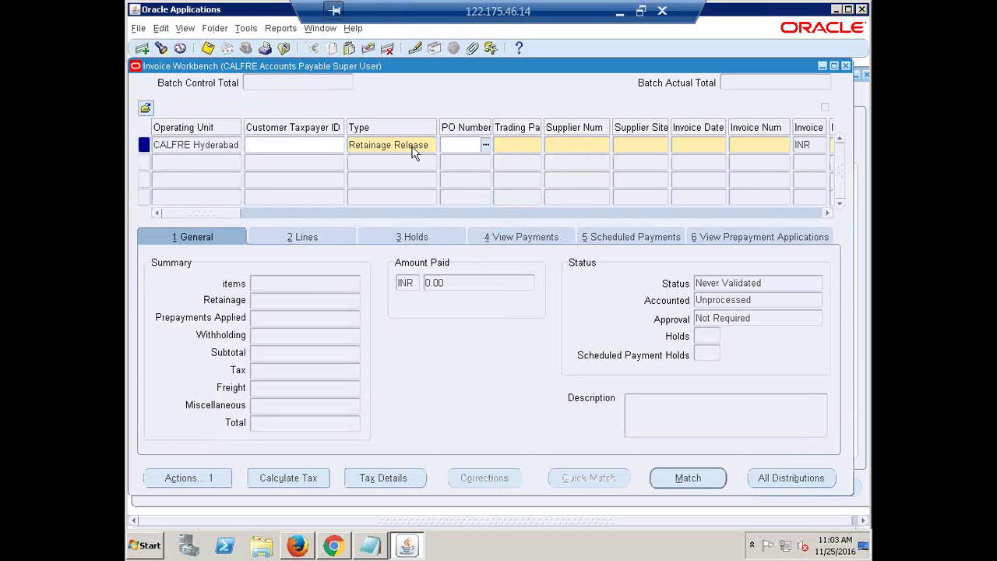
{"action": "type", "text": "2"}
{"action": "key", "text": "Tab"}
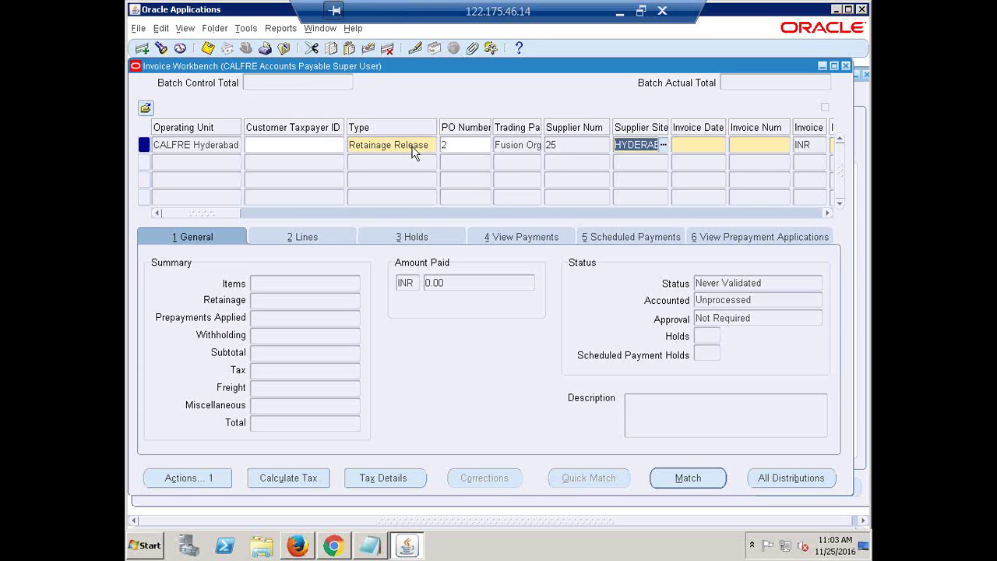
{"action": "key", "text": "Tab"}
{"action": "key", "text": "Tab"}
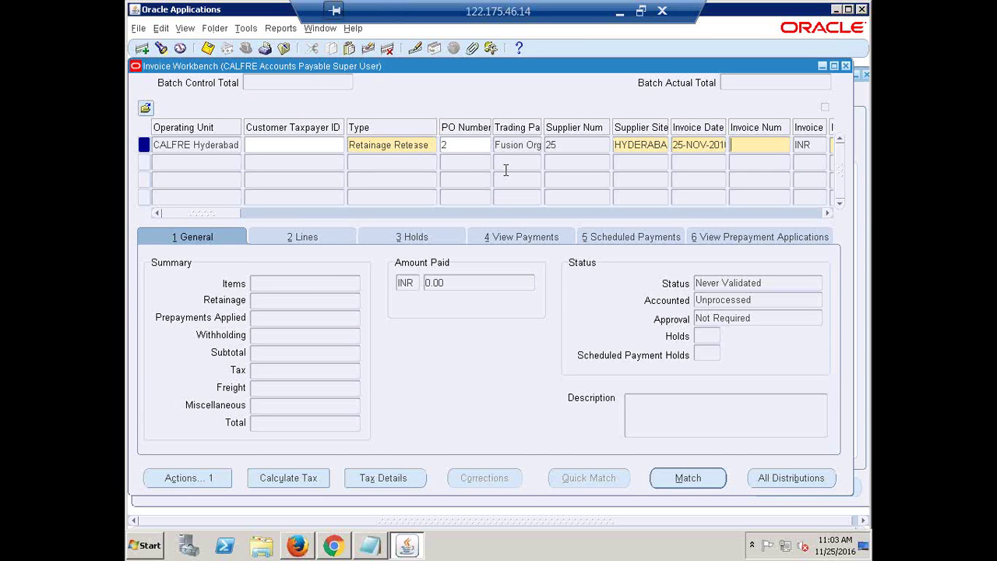
{"action": "type", "text": "RR1"}
{"action": "key", "text": "Tab"}
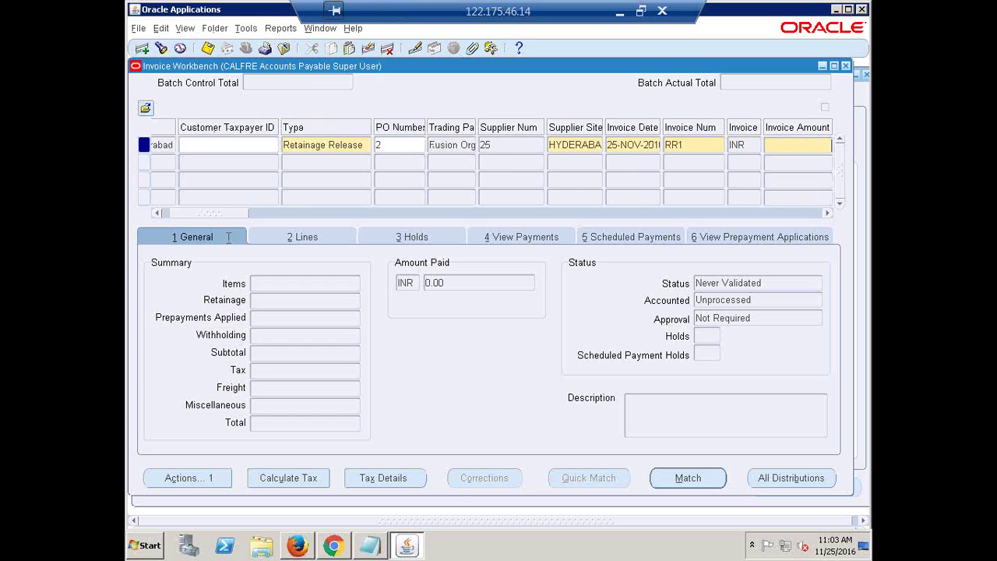
Step: Enter an invoice amount of 100000.00 for retainage release invoice RR1
{"action": "left_click_drag", "start_coordinate": [214, 216], "coordinate": [220, 219]}
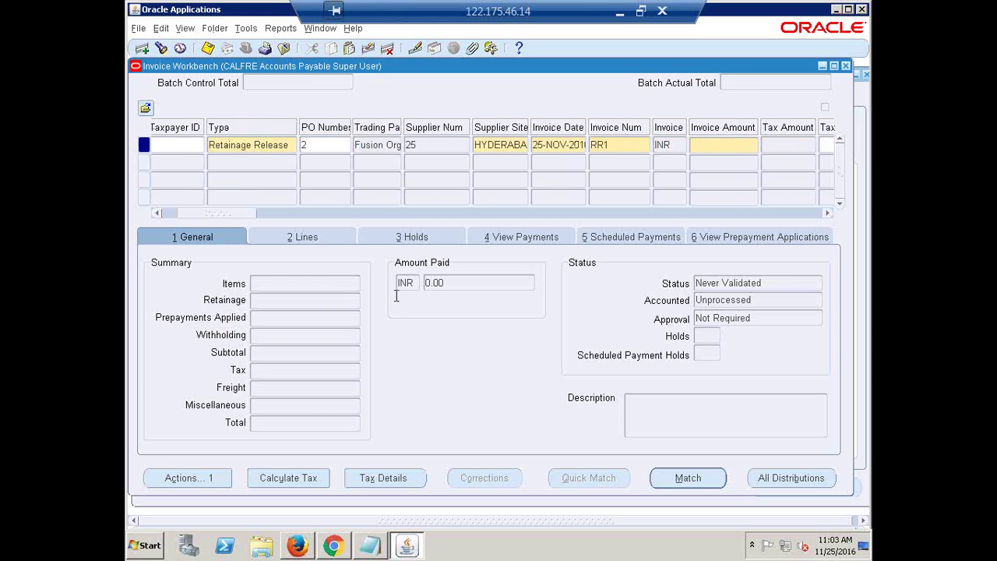
{"action": "left_click", "coordinate": [320, 147]}
{"action": "left_click", "coordinate": [738, 145]}
{"action": "type", "text": "100000.00"}
Step: Set the match action of invoice RR1 to Purchase Order
{"action": "left_click_drag", "start_coordinate": [216, 219], "coordinate": [348, 254]}
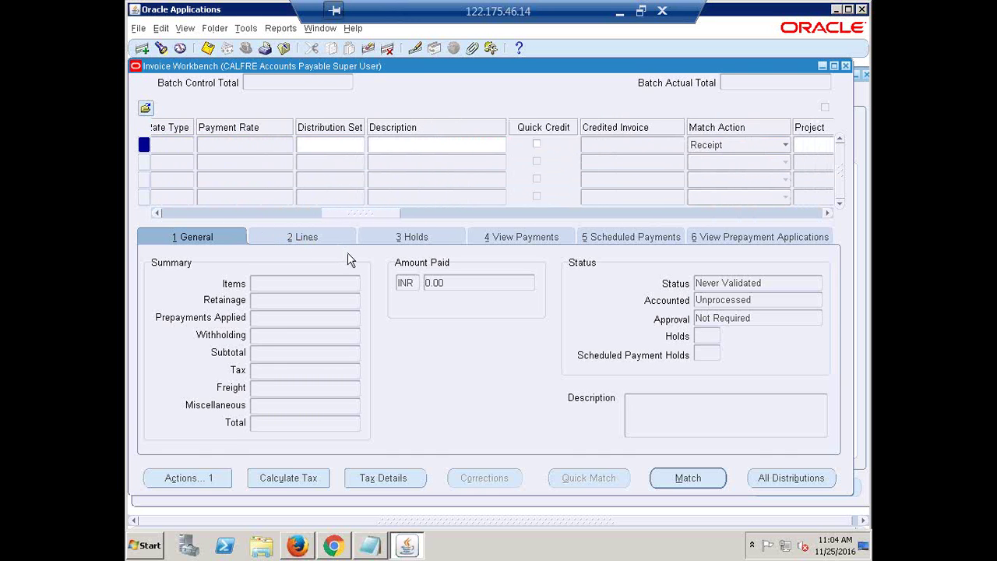
{"action": "left_click_drag", "start_coordinate": [379, 216], "coordinate": [394, 219]}
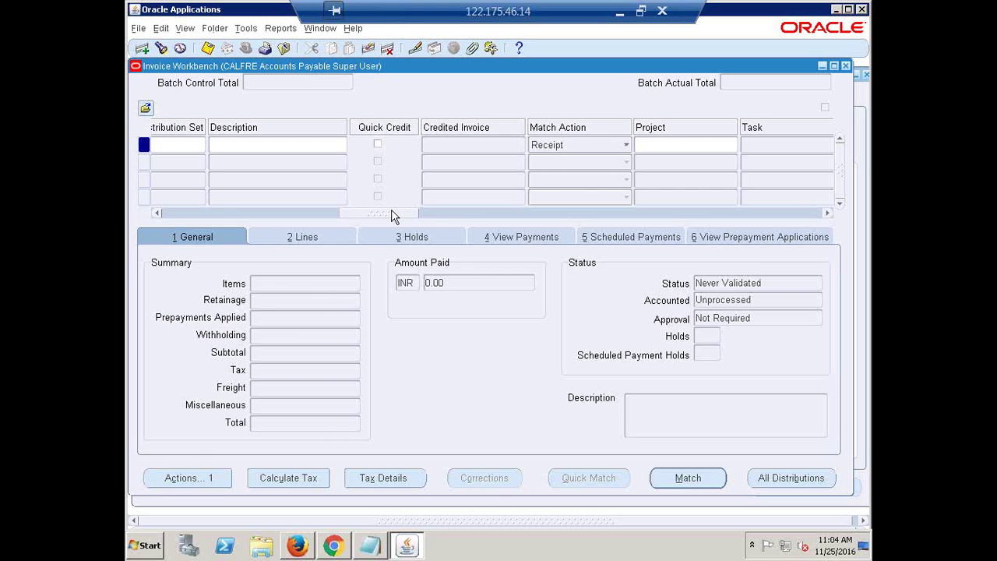
{"action": "left_click_drag", "start_coordinate": [381, 216], "coordinate": [402, 222]}
{"action": "left_click", "coordinate": [456, 145]}
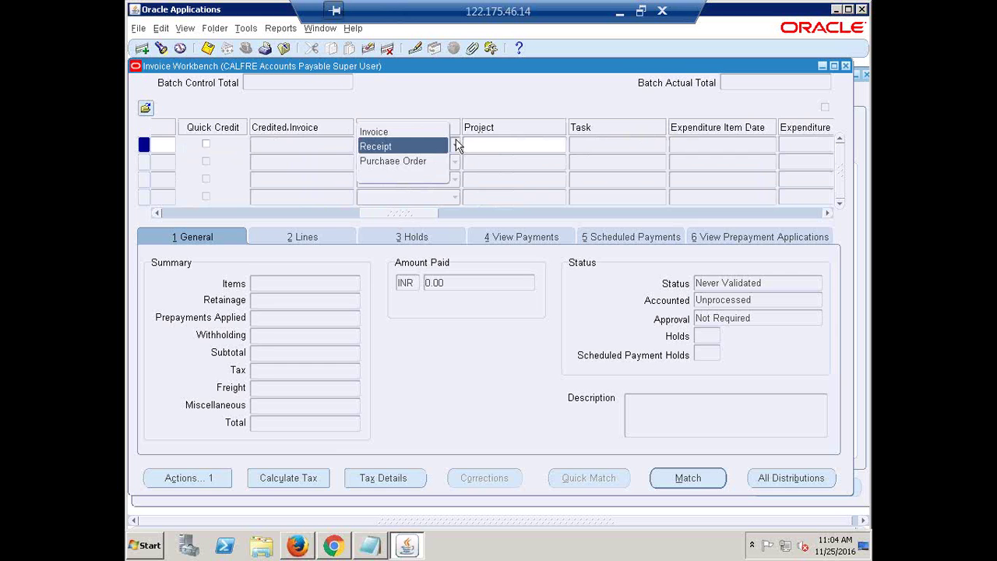
{"action": "left_click", "coordinate": [402, 160]}
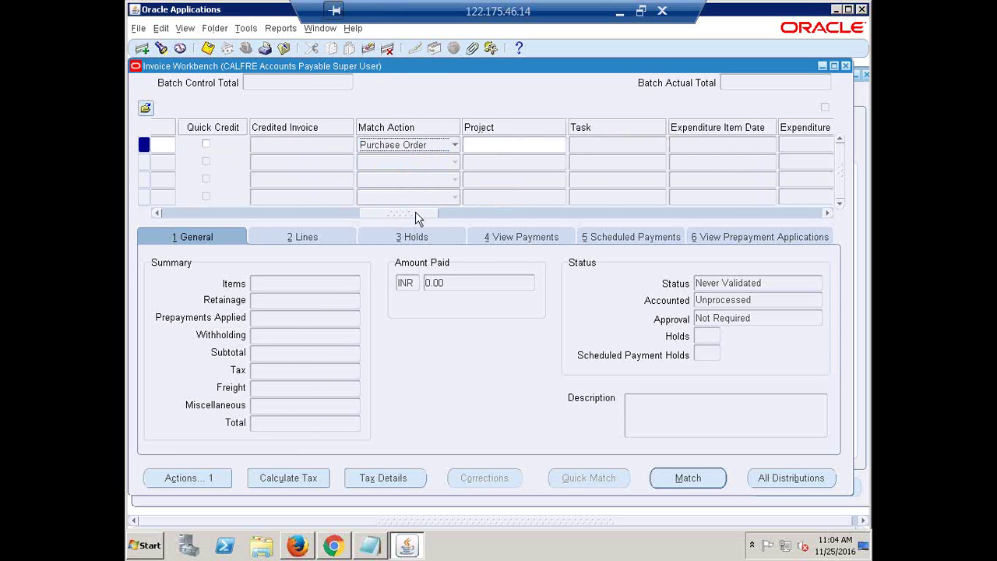
Step: Enter a release amount net of tax of 0 for retainage release invoice RR1
{"action": "left_click_drag", "start_coordinate": [412, 216], "coordinate": [494, 178]}
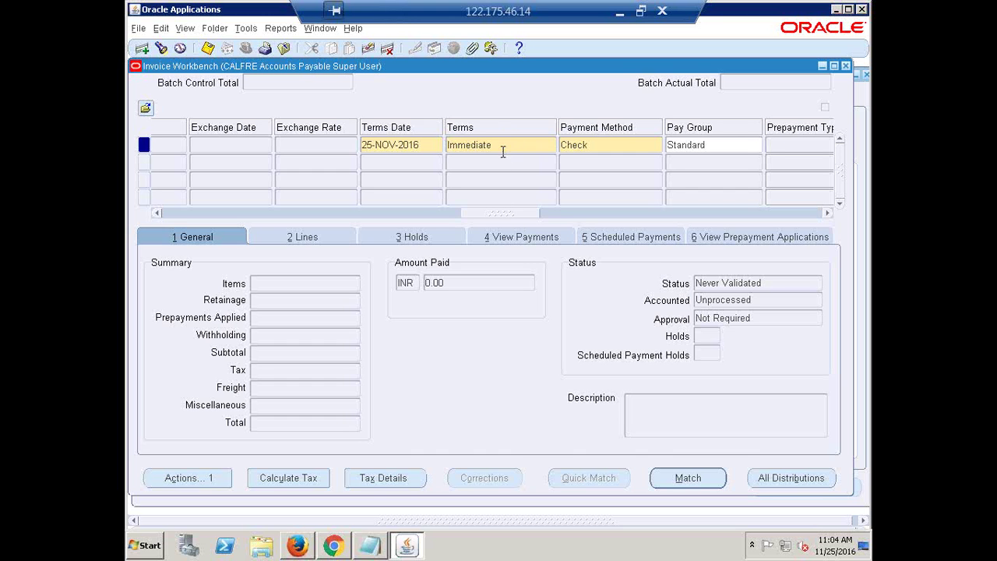
{"action": "left_click", "coordinate": [689, 479]}
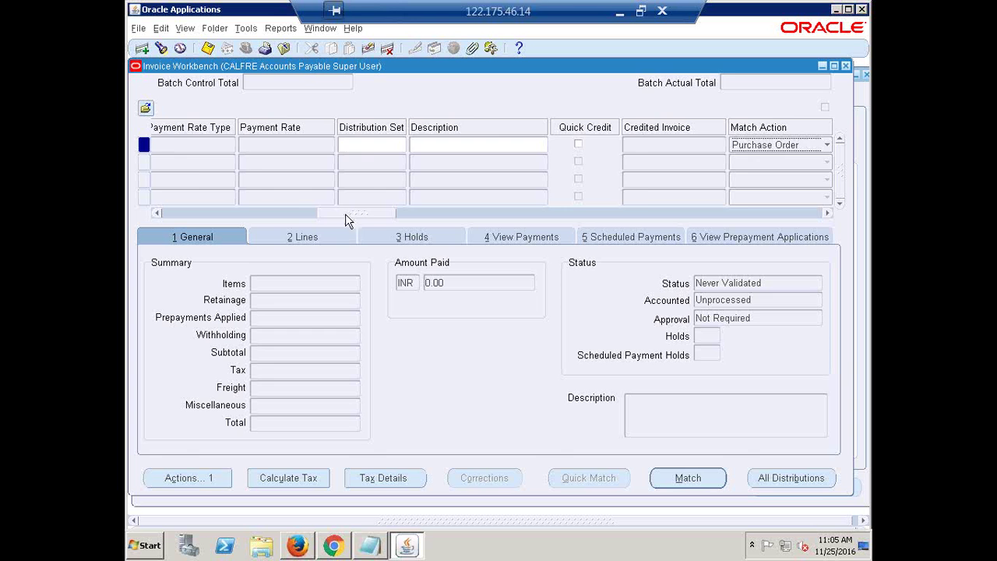
{"action": "left_click_drag", "start_coordinate": [345, 213], "coordinate": [801, 231]}
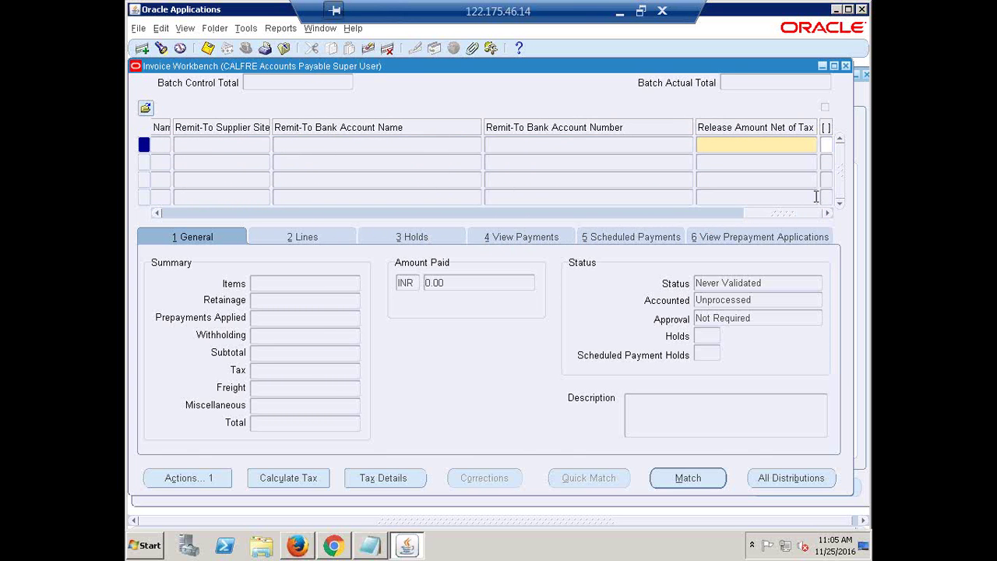
{"action": "left_click", "coordinate": [792, 146]}
{"action": "type", "text": "0"}
{"action": "double_click", "coordinate": [803, 145]}
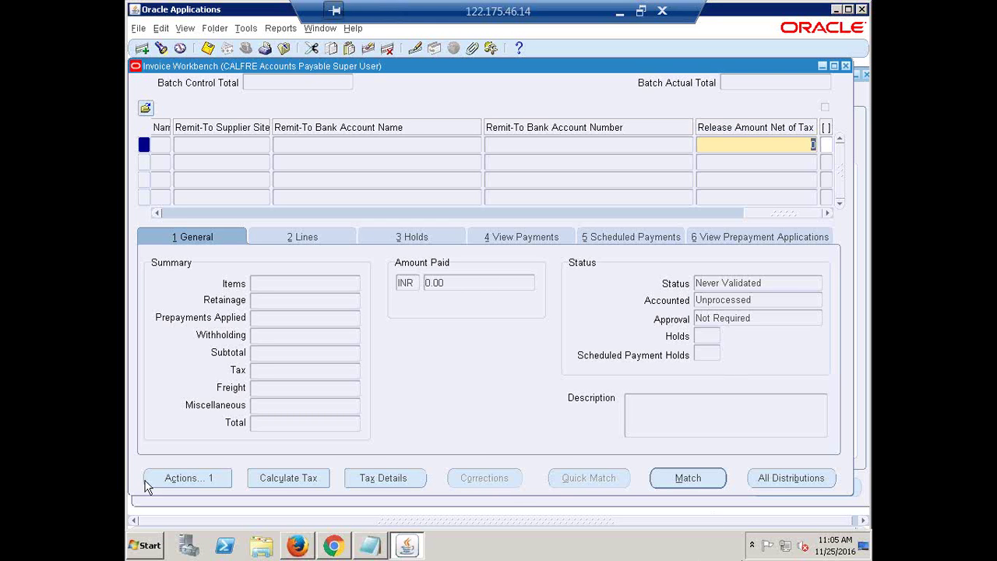
Step: Start matching invoice RR1 and find the retained invoice lines for purchase order 2, line 1
{"action": "left_click", "coordinate": [688, 478]}
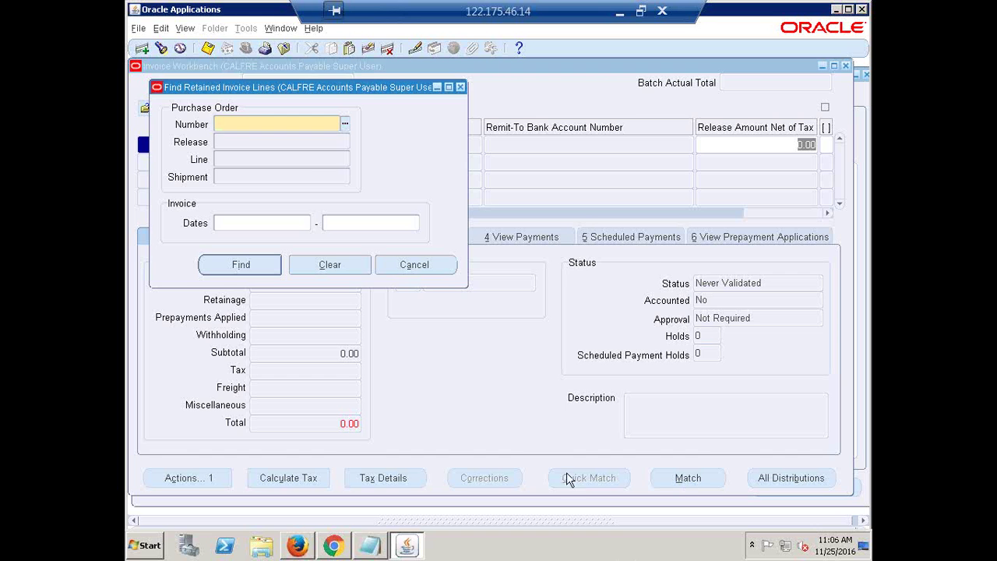
{"action": "left_click_drag", "start_coordinate": [262, 88], "coordinate": [380, 115]}
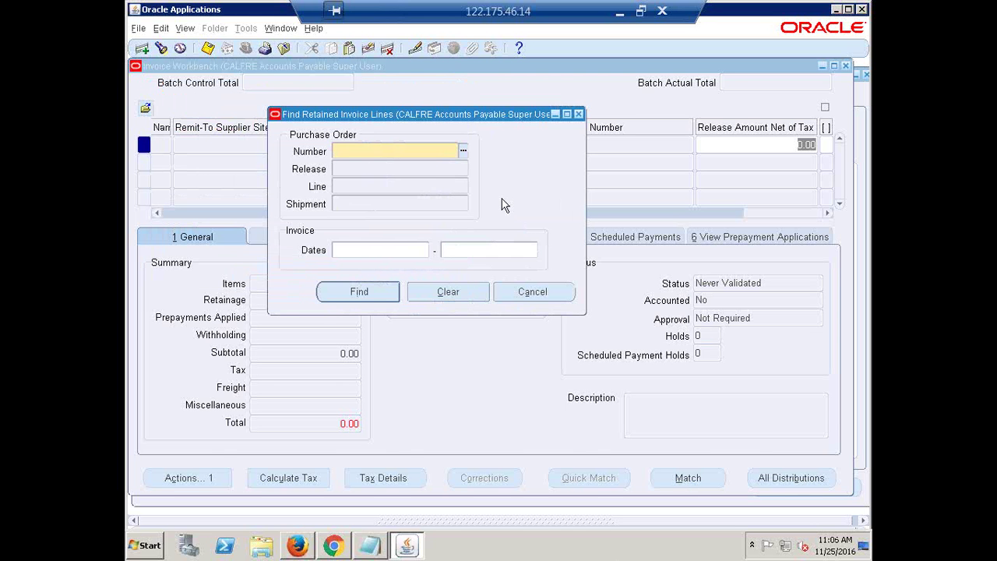
{"action": "type", "text": "2"}
{"action": "key", "text": "Tab"}
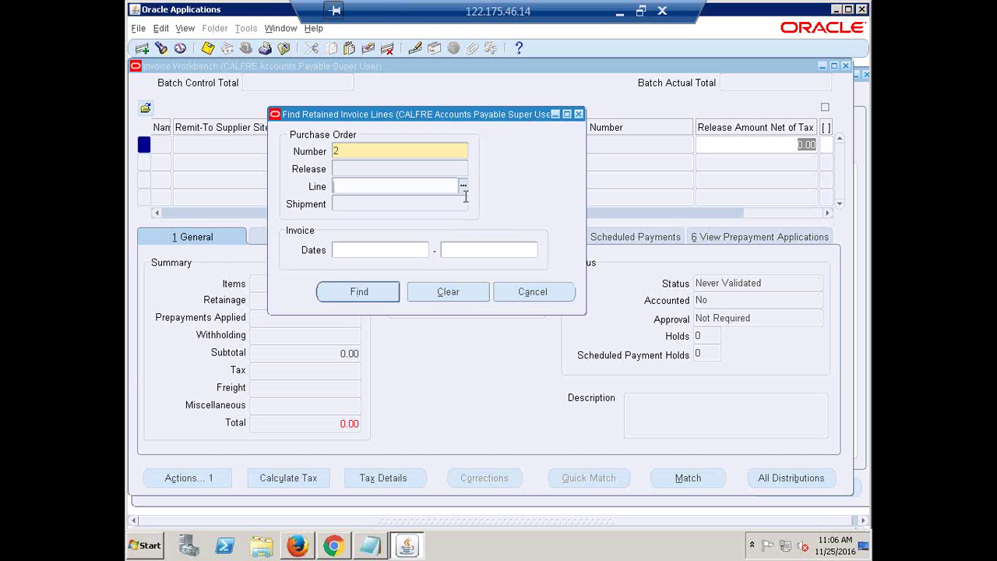
{"action": "type", "text": "1"}
{"action": "key", "text": "Tab"}
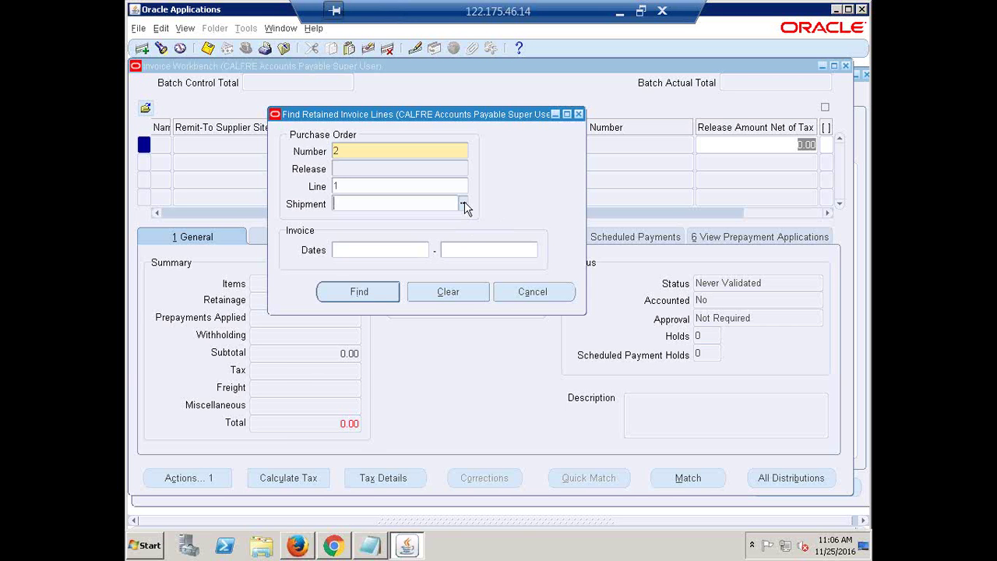
{"action": "left_click", "coordinate": [348, 300]}
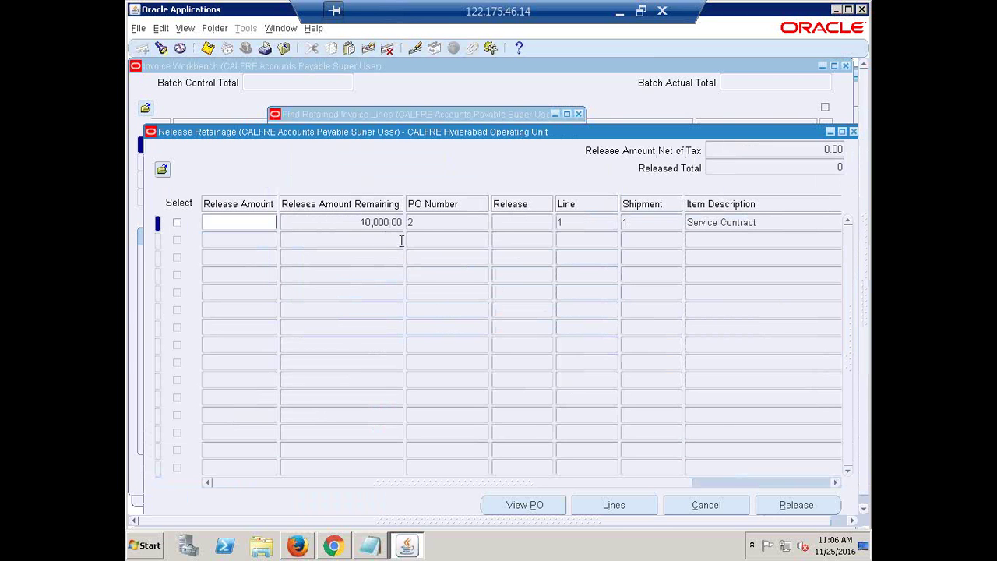
Step: Select the Service Contract line of purchase order 2 for retainage release
{"action": "left_click", "coordinate": [380, 223]}
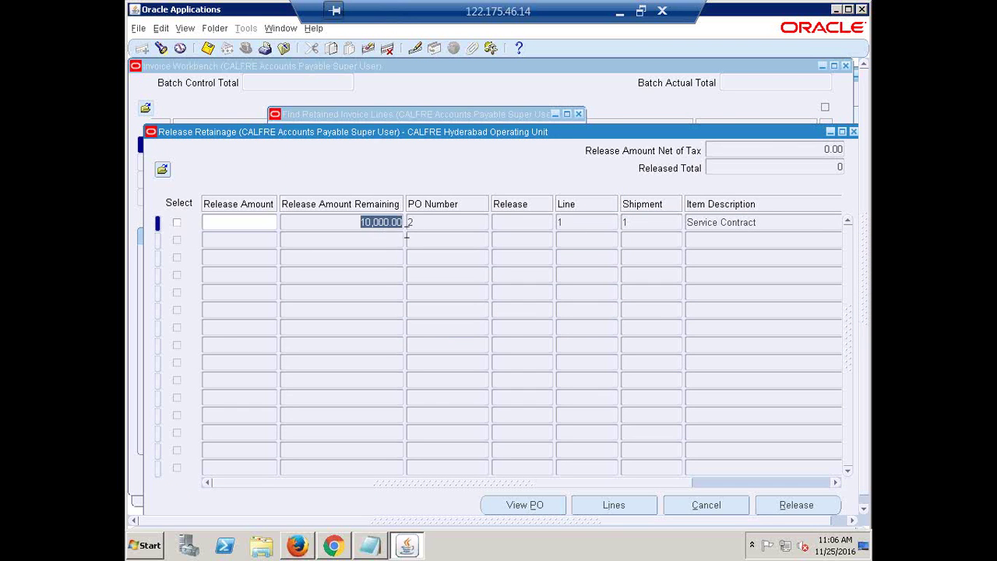
{"action": "left_click", "coordinate": [410, 223]}
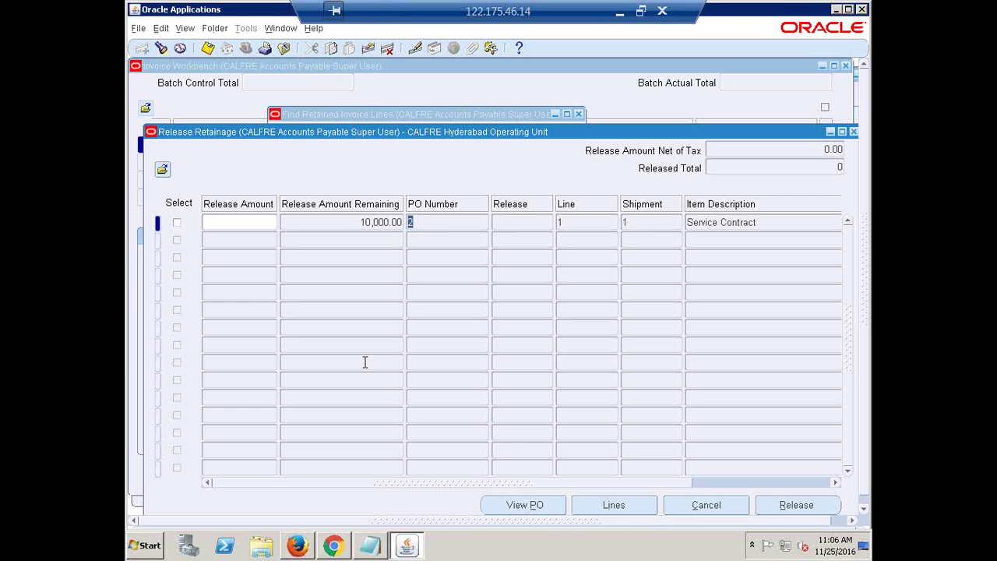
{"action": "left_click", "coordinate": [177, 223]}
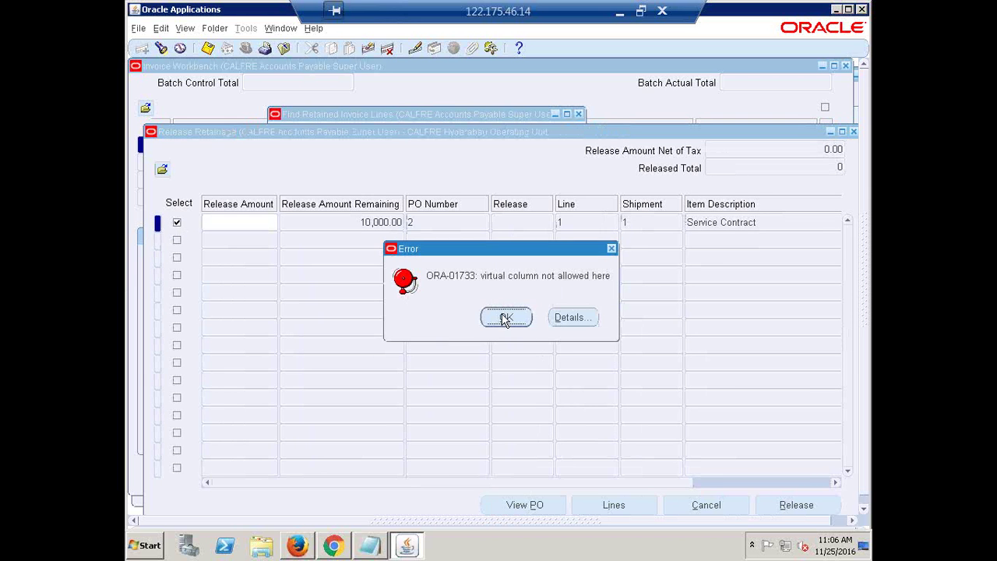
{"action": "left_click", "coordinate": [506, 318]}
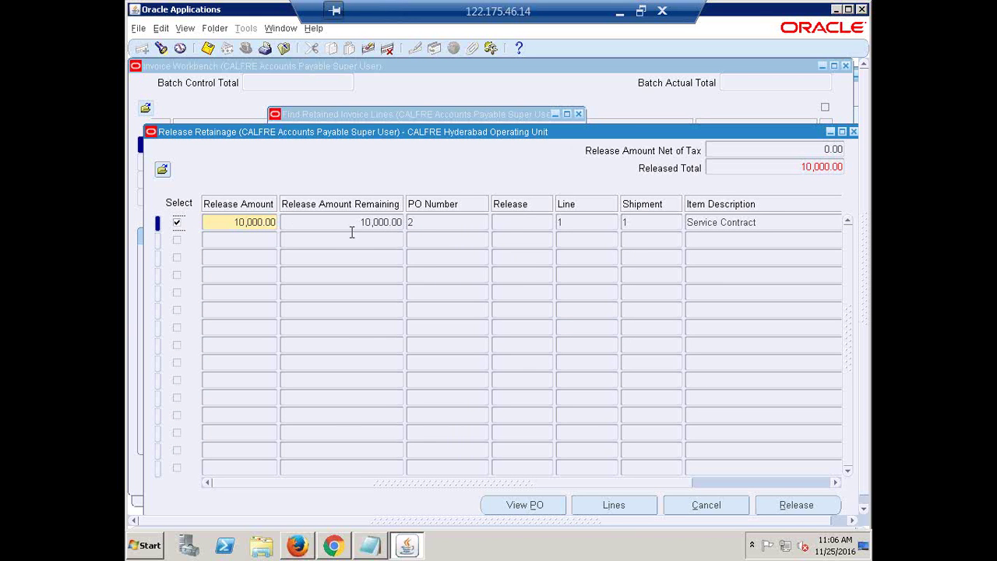
Step: Set the release amount of the Service Contract line to 2,000
{"action": "left_click_drag", "start_coordinate": [230, 222], "coordinate": [331, 224]}
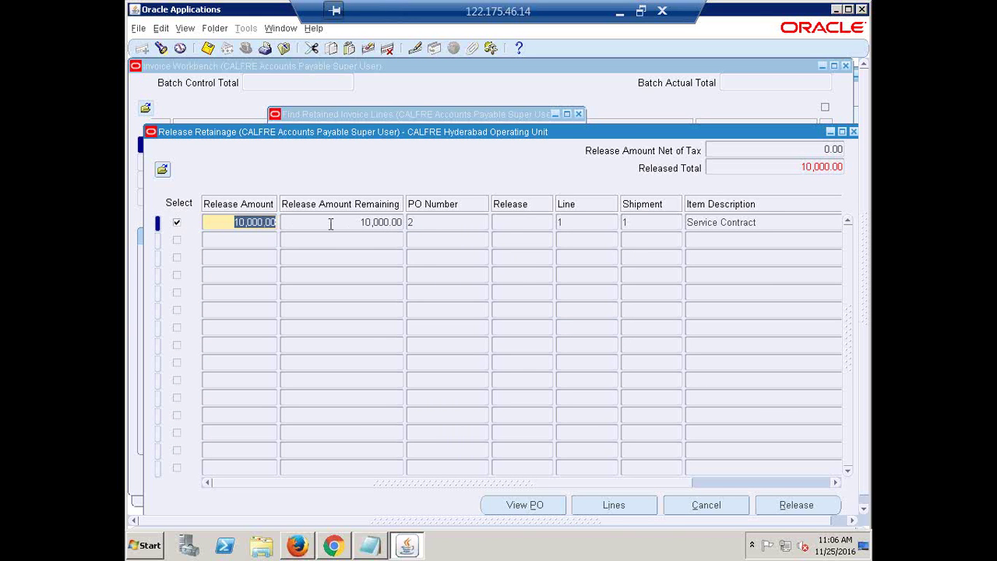
{"action": "type", "text": "20000"}
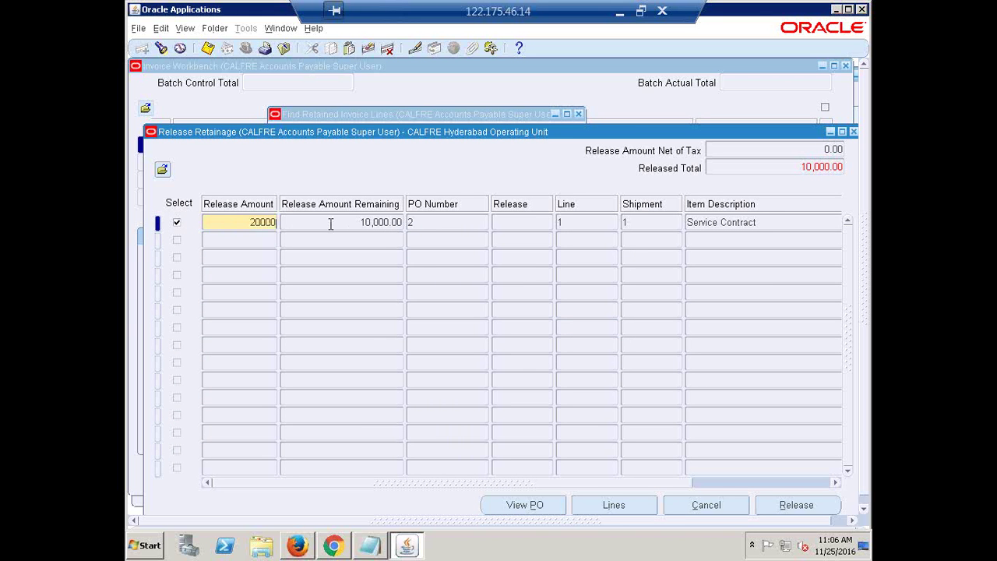
{"action": "key", "text": "BackSpace"}
{"action": "key", "text": "BackSpace"}
{"action": "key", "text": "BackSpace"}
{"action": "key", "text": "BackSpace"}
{"action": "key", "text": "BackSpace"}
{"action": "type", "text": "2,000"}
{"action": "key", "text": "Tab"}
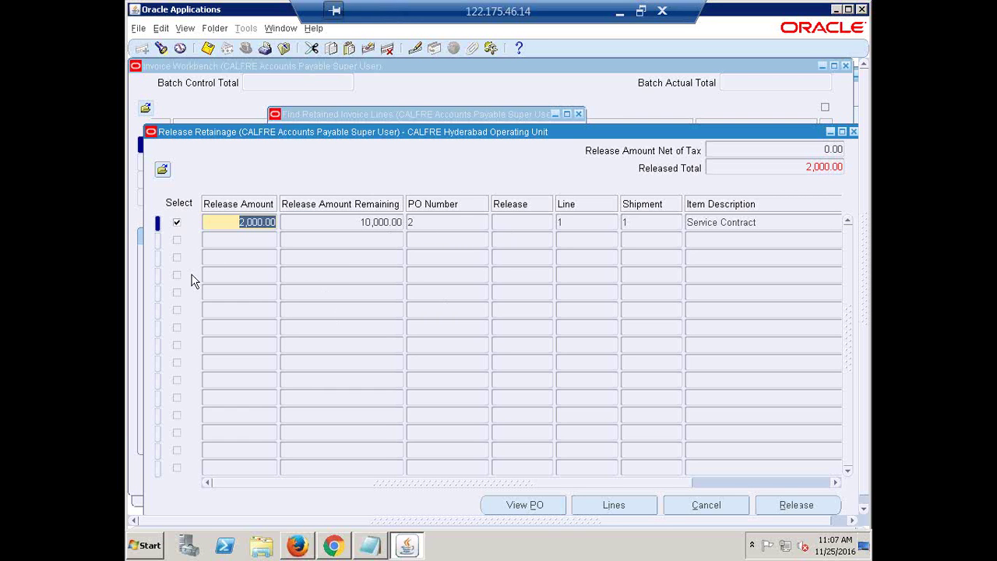
Step: Set the Service Contract line's release amount to 10000 and release the retainage to invoice RR1
{"action": "type", "text": "10000"}
{"action": "key", "text": "Tab"}
{"action": "left_click", "coordinate": [795, 506]}
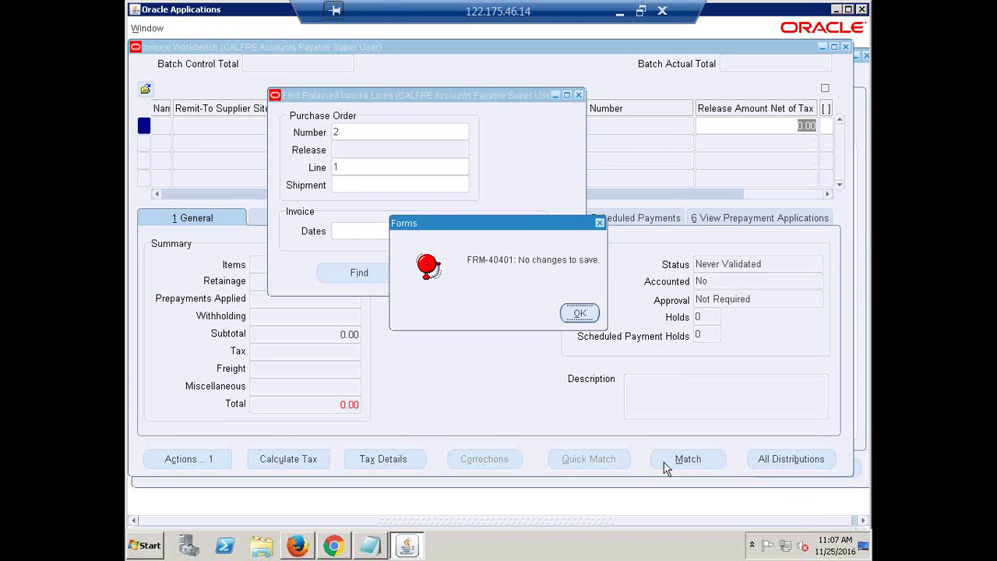
{"action": "left_click", "coordinate": [581, 313]}
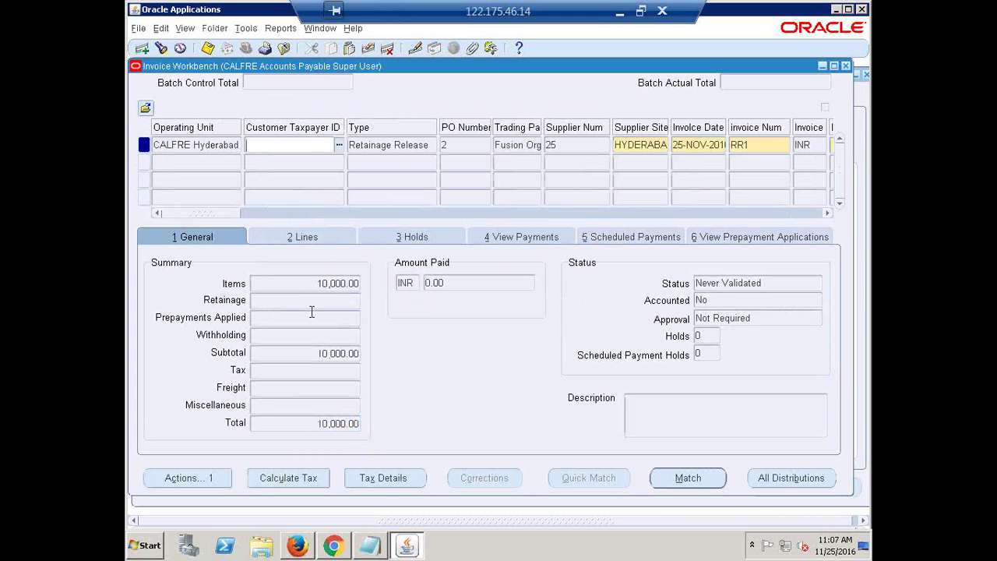
Step: Examine the item total and the retainage release lines of invoice RR1, including their amounts and purchase order details
{"action": "left_click", "coordinate": [304, 283]}
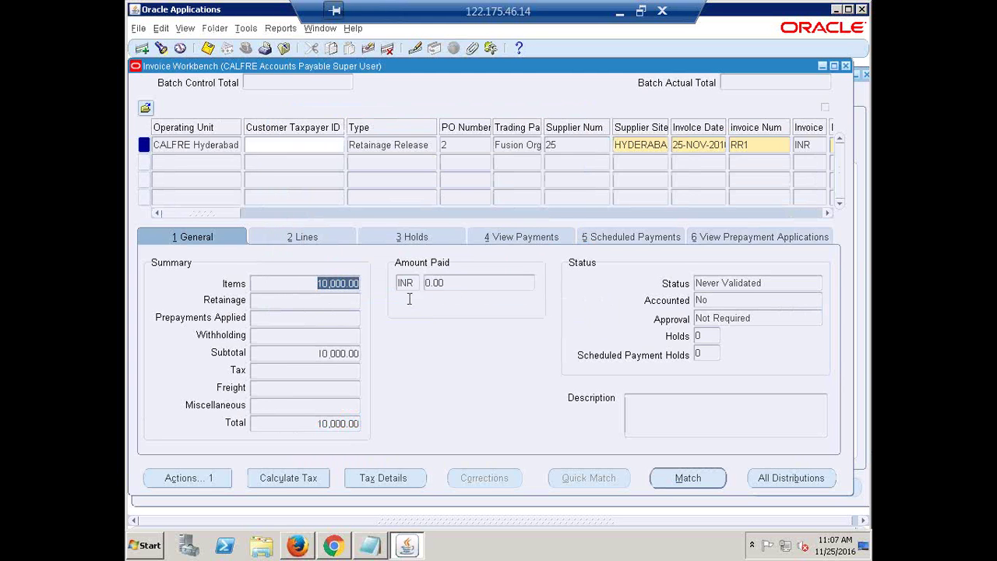
{"action": "left_click", "coordinate": [303, 238]}
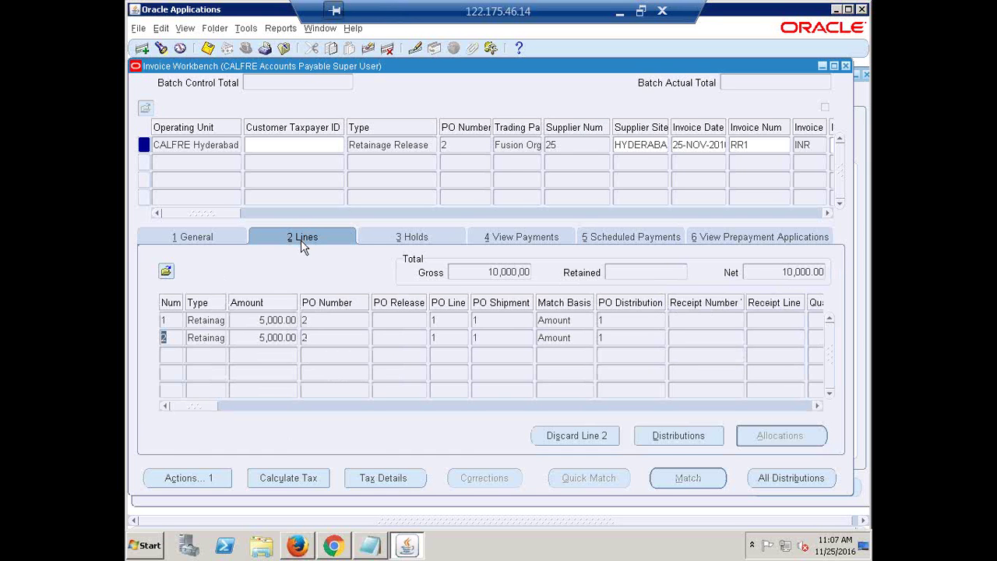
{"action": "left_click", "coordinate": [257, 319]}
{"action": "left_click", "coordinate": [250, 338]}
{"action": "left_click", "coordinate": [257, 319]}
{"action": "left_click", "coordinate": [314, 323]}
{"action": "left_click_drag", "start_coordinate": [192, 407], "coordinate": [413, 463]}
{"action": "left_click_drag", "start_coordinate": [194, 452], "coordinate": [187, 452]}
Step: Validate retainage release invoice RR1
{"action": "left_click", "coordinate": [169, 478]}
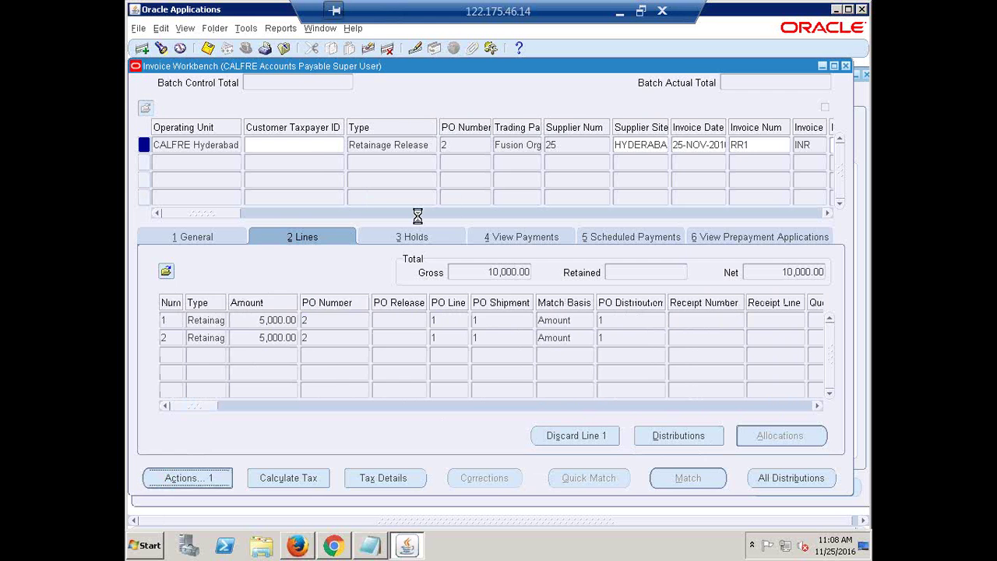
{"action": "left_click", "coordinate": [327, 108]}
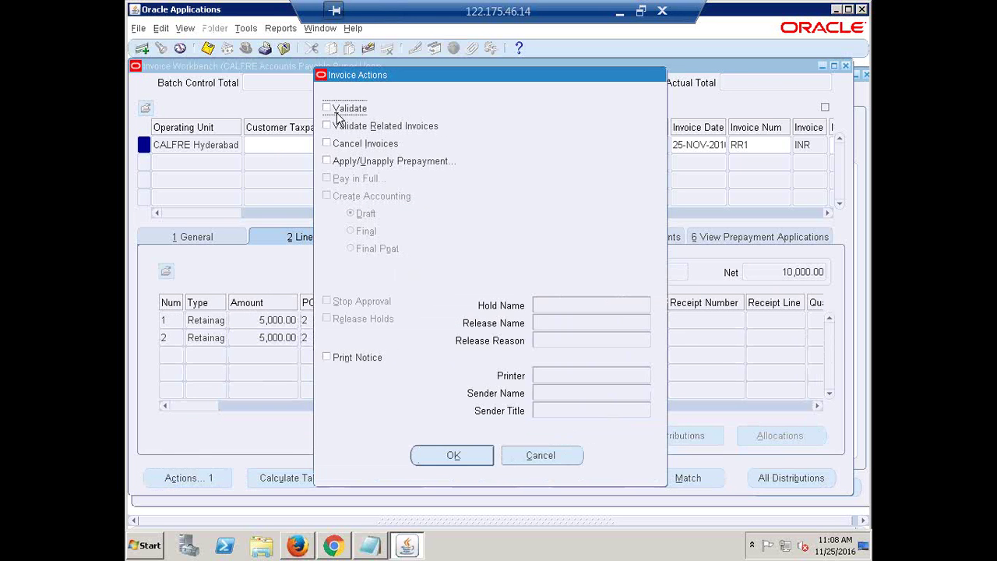
{"action": "left_click", "coordinate": [452, 455]}
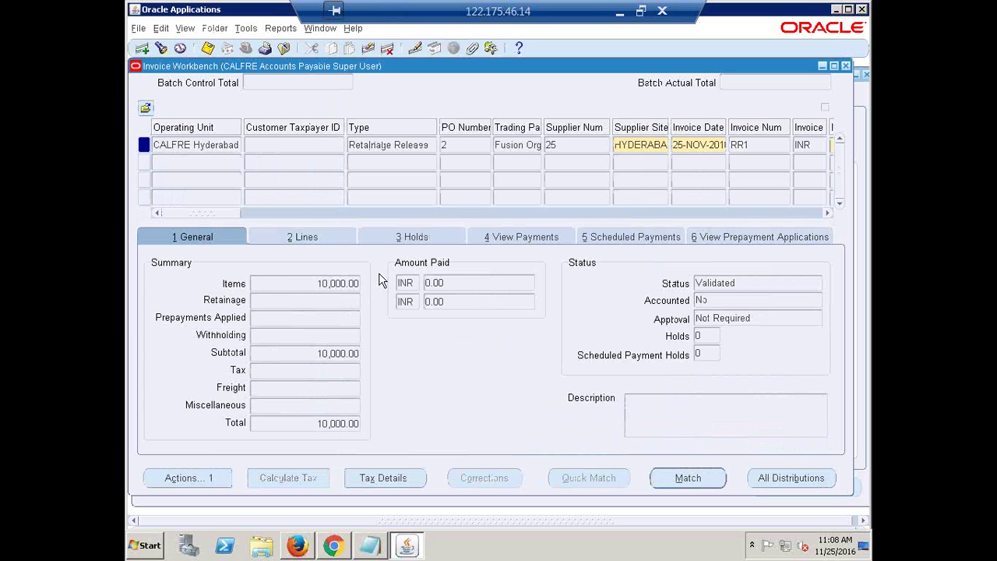
Step: Create accounting for invoice RR1 in Final mode
{"action": "left_click", "coordinate": [211, 477]}
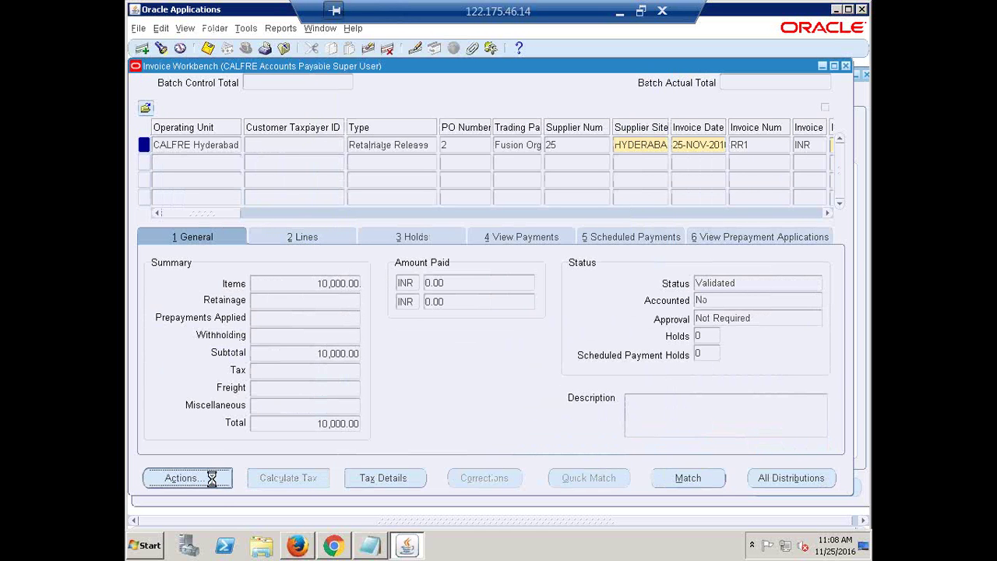
{"action": "left_click", "coordinate": [328, 196]}
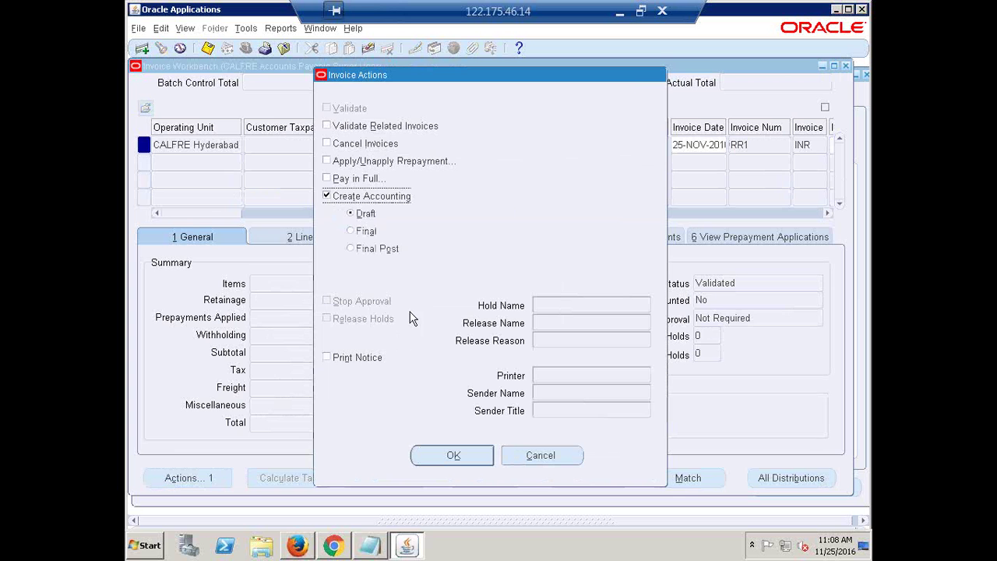
{"action": "left_click", "coordinate": [365, 231]}
{"action": "left_click", "coordinate": [450, 458]}
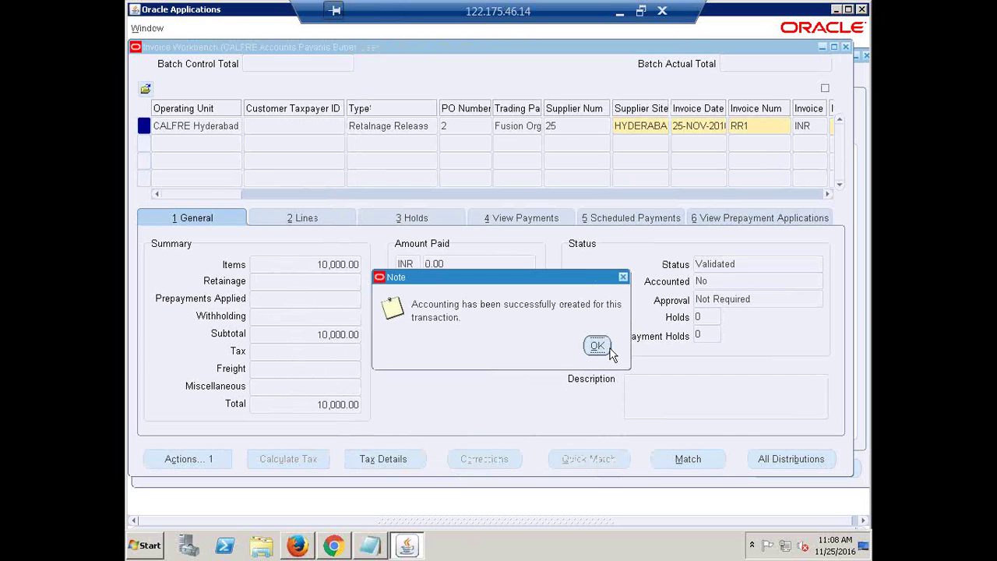
{"action": "left_click", "coordinate": [597, 344]}
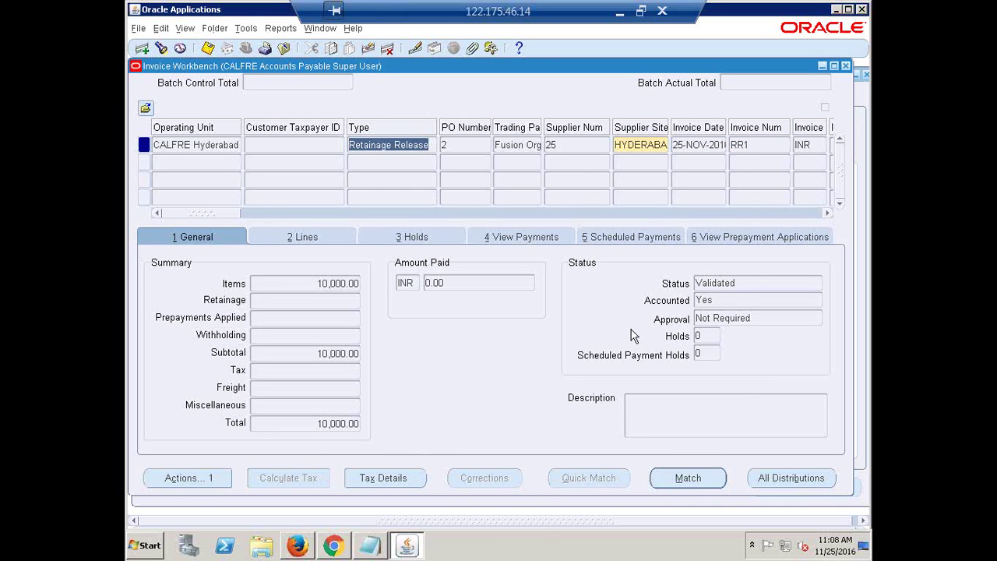
Step: Start a Pay in Full payment for invoice RR1 and set its payment type to Manual
{"action": "left_click", "coordinate": [196, 476]}
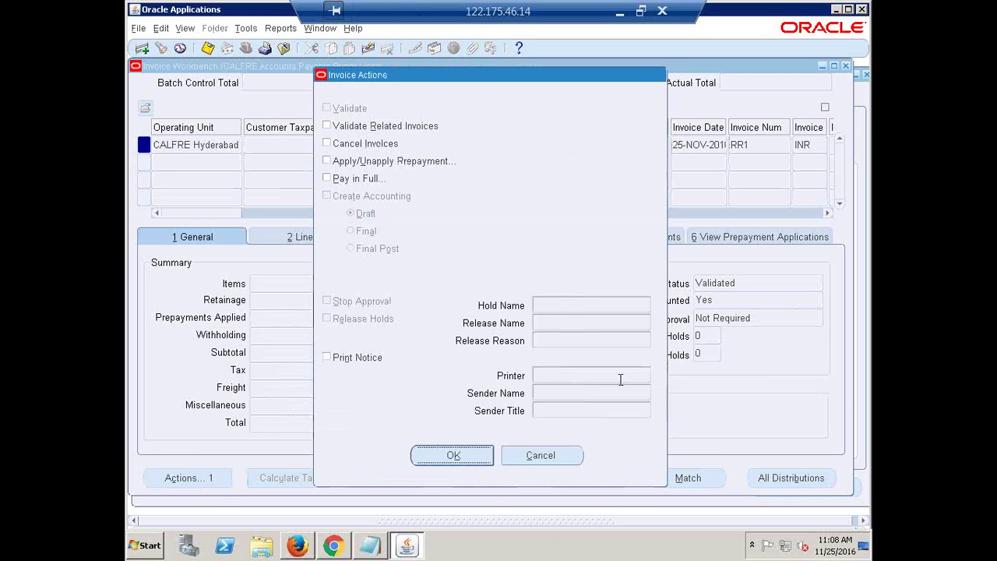
{"action": "left_click", "coordinate": [327, 179]}
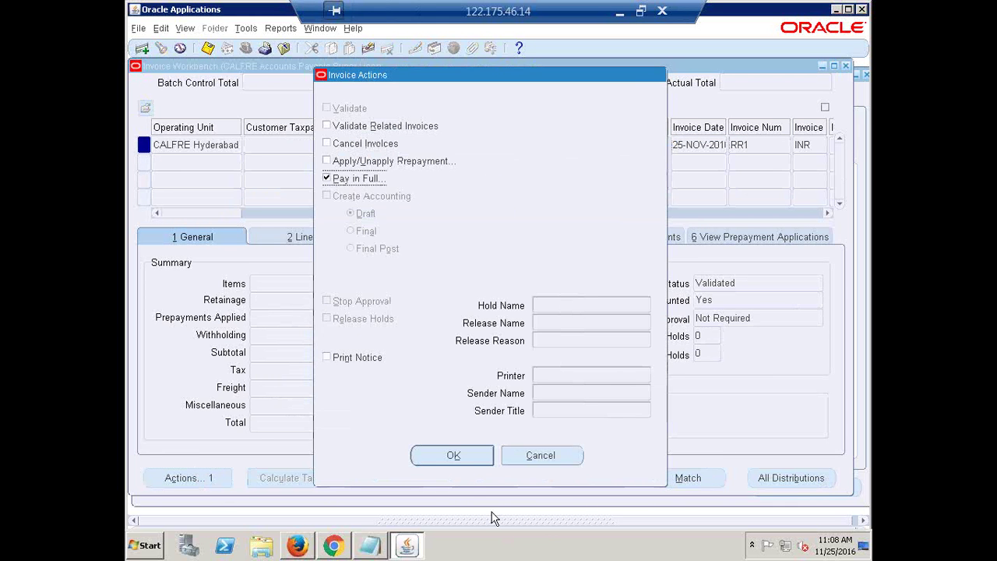
{"action": "left_click", "coordinate": [447, 456]}
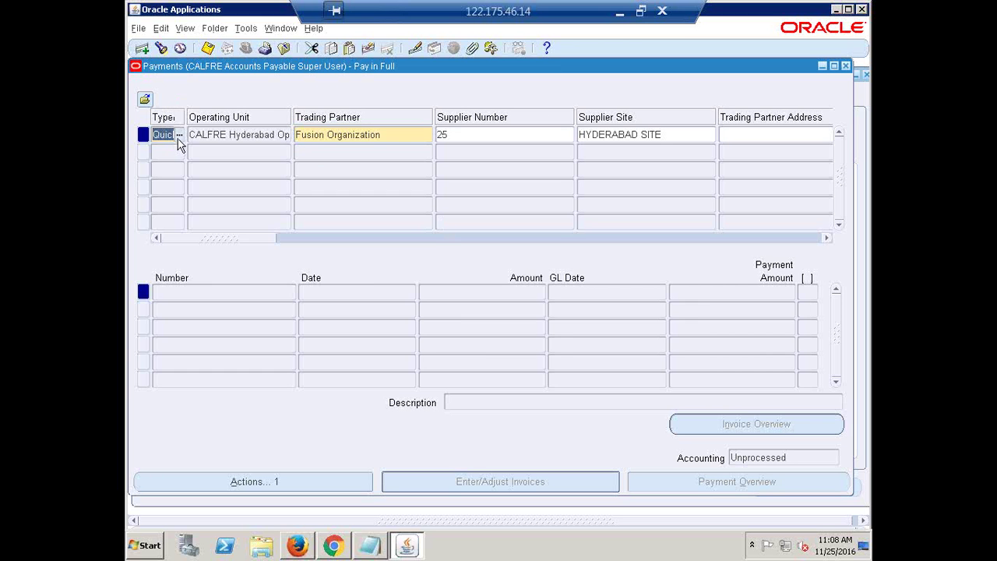
{"action": "left_click", "coordinate": [178, 136]}
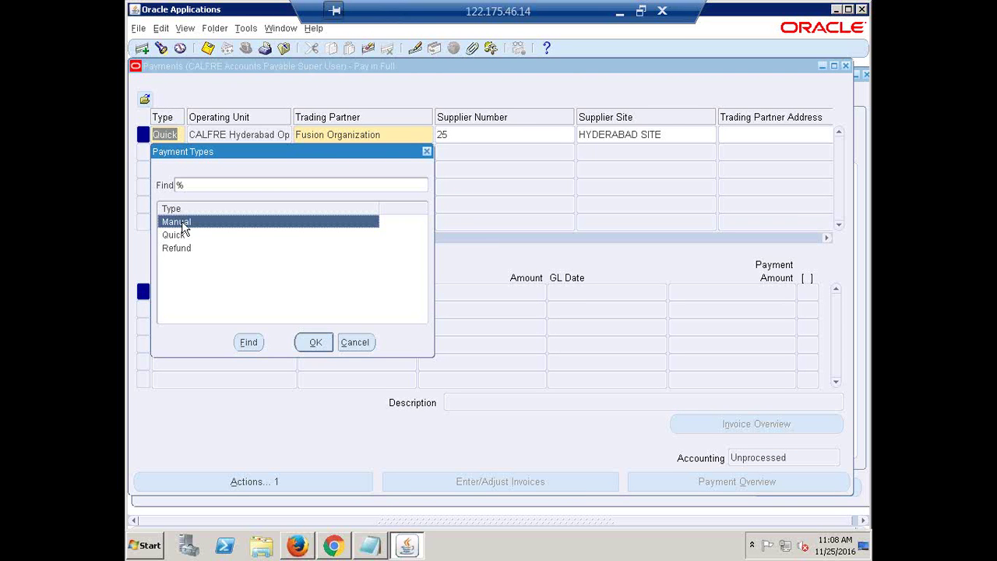
{"action": "left_click", "coordinate": [315, 342]}
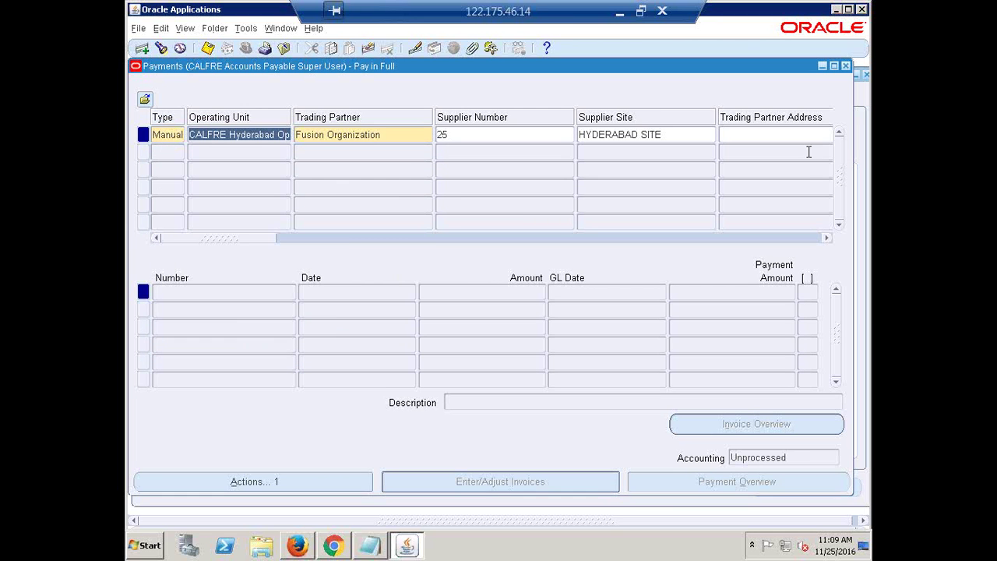
Step: Set the payment date of the manual payment for invoice RR1 to 25-NOV-2016
{"action": "left_click", "coordinate": [179, 139]}
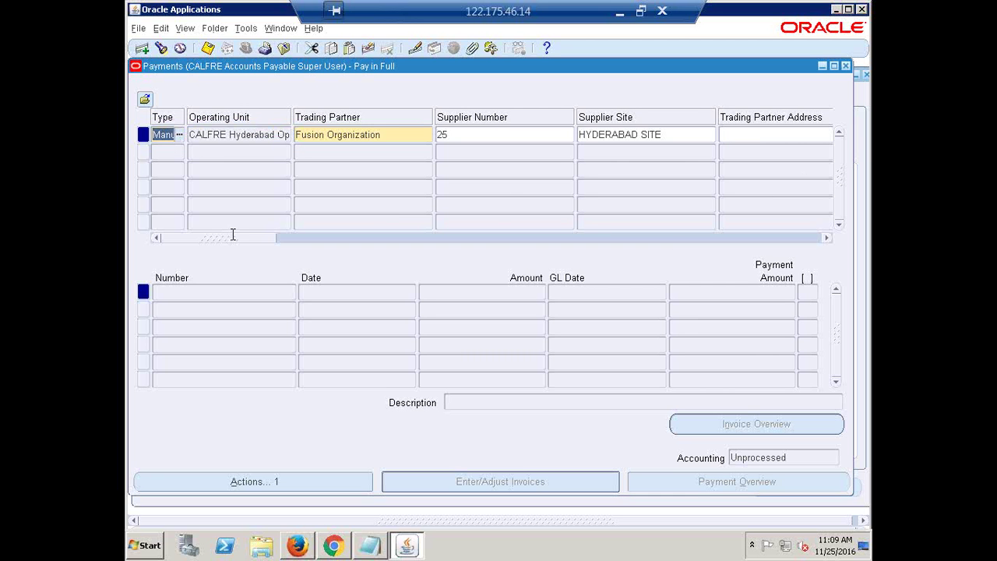
{"action": "key", "text": "Tab"}
{"action": "key", "text": "Tab"}
{"action": "key", "text": "Tab"}
{"action": "key", "text": "Tab"}
{"action": "key", "text": "Tab"}
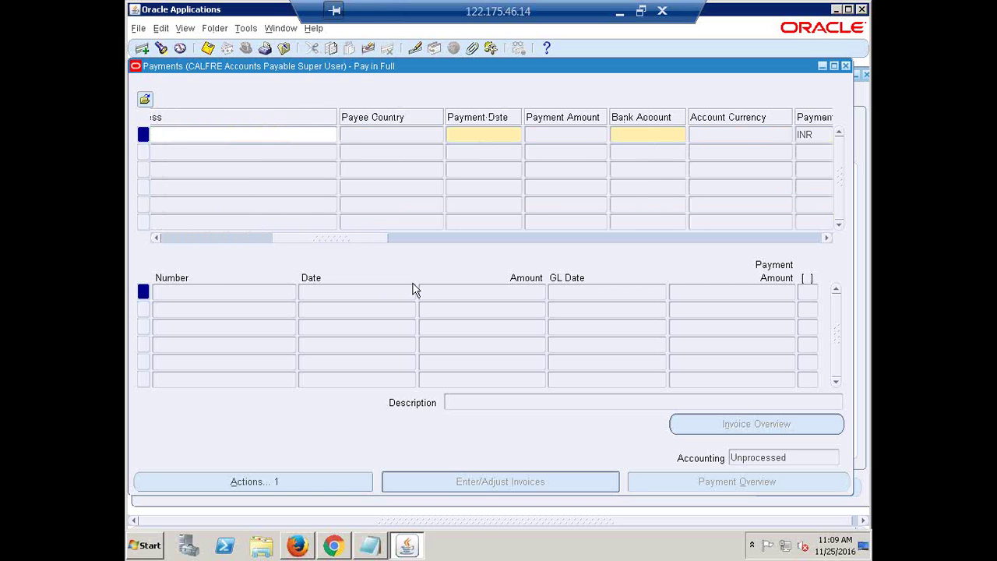
{"action": "left_click", "coordinate": [461, 135]}
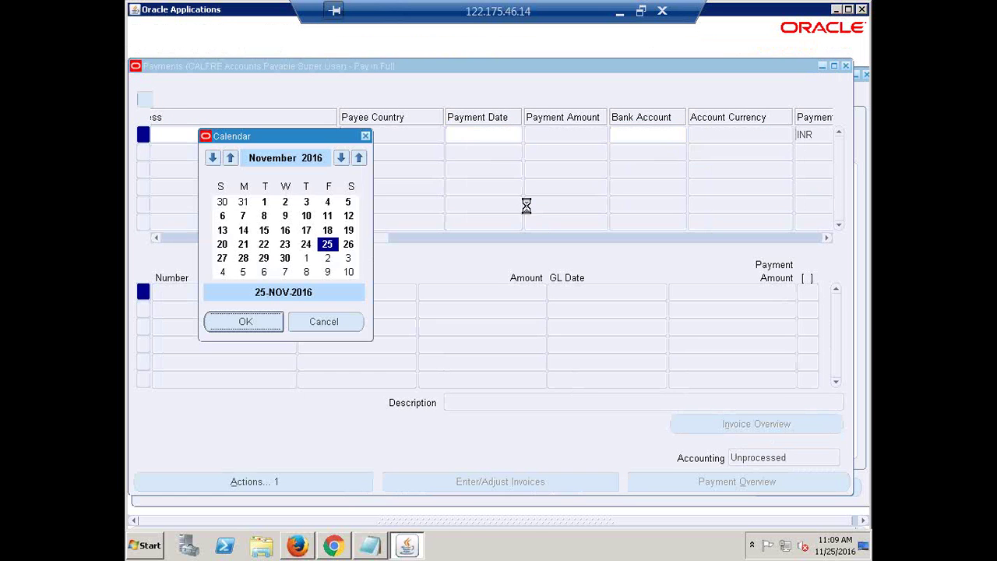
{"action": "key", "text": "Return"}
{"action": "key", "text": "Tab"}
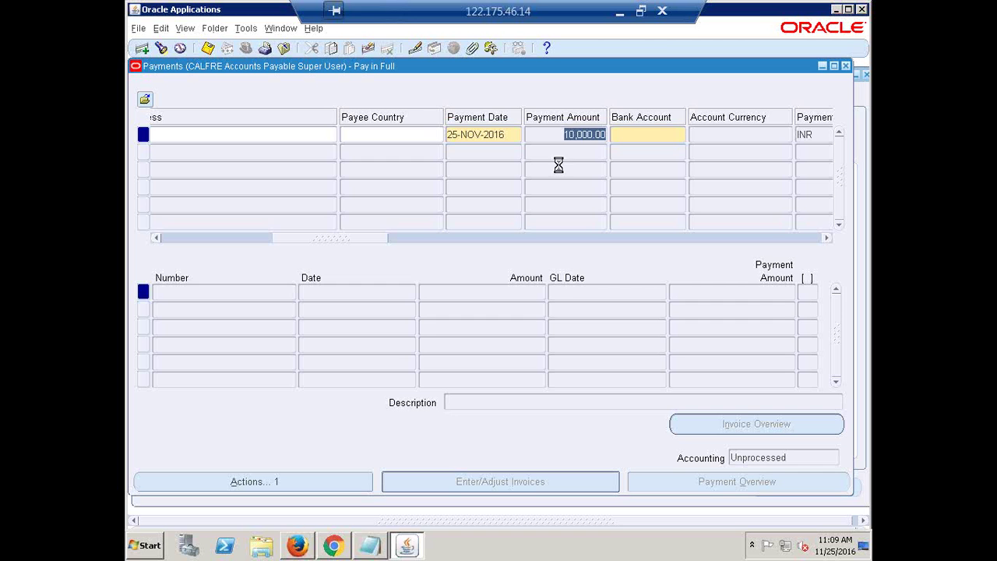
Step: Set the payment's bank account to the CALFRE account
{"action": "key", "text": "Tab"}
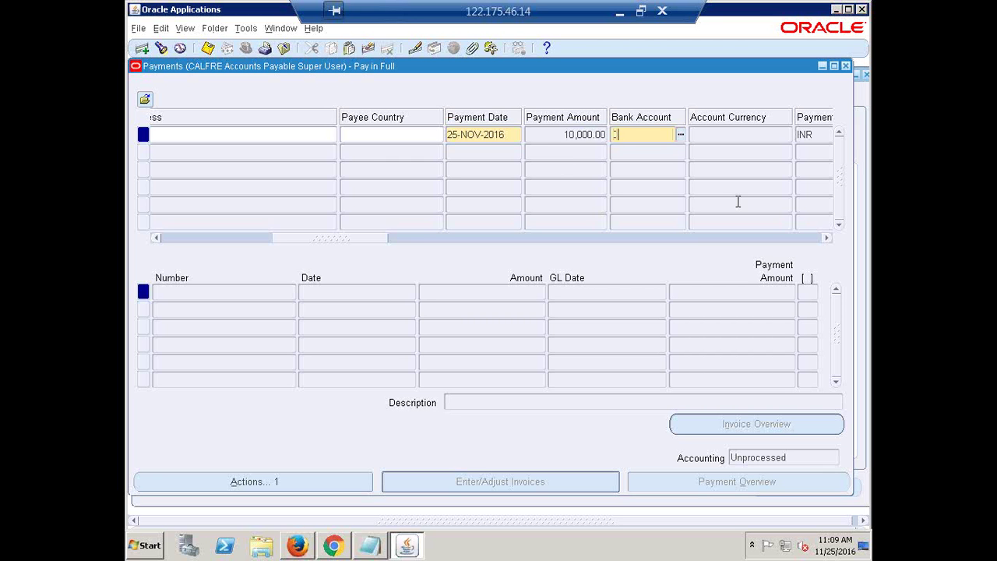
{"action": "type", "text": "CAL"}
{"action": "key", "text": "Tab"}
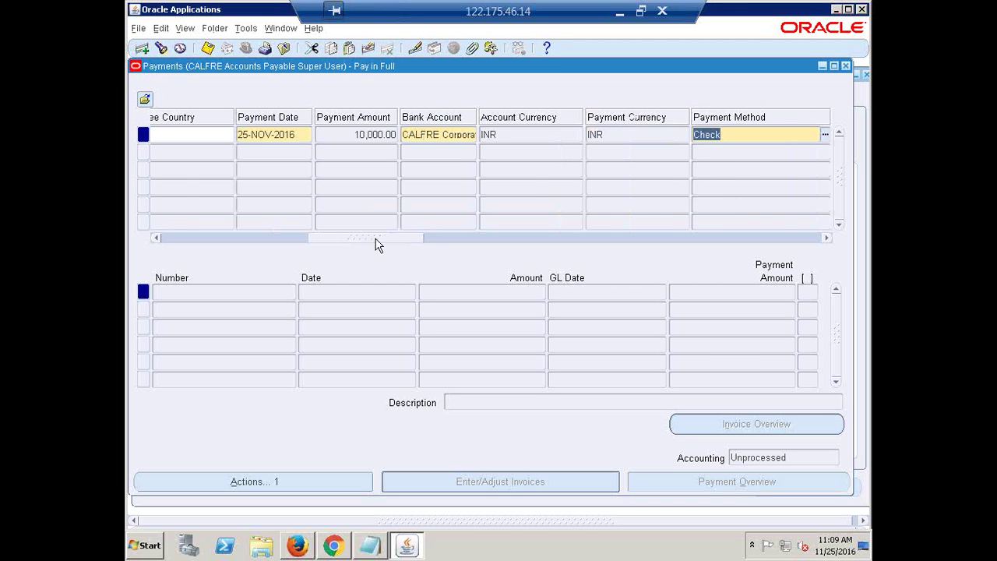
Step: Set the payment document to the last CALFRE Check entry in the list of payment documents
{"action": "left_click", "coordinate": [460, 139]}
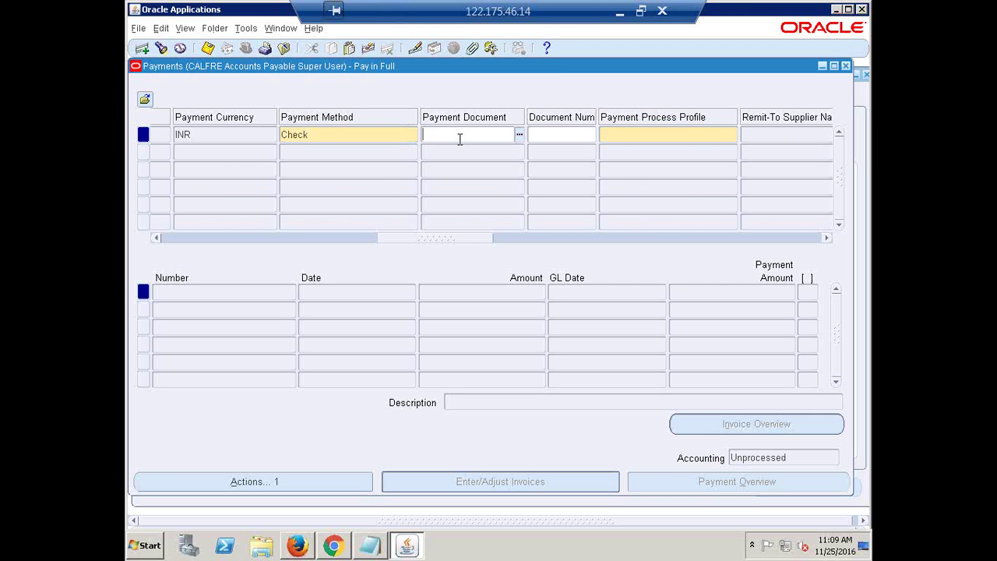
{"action": "type", "text": "CALF"}
{"action": "key", "text": "Tab"}
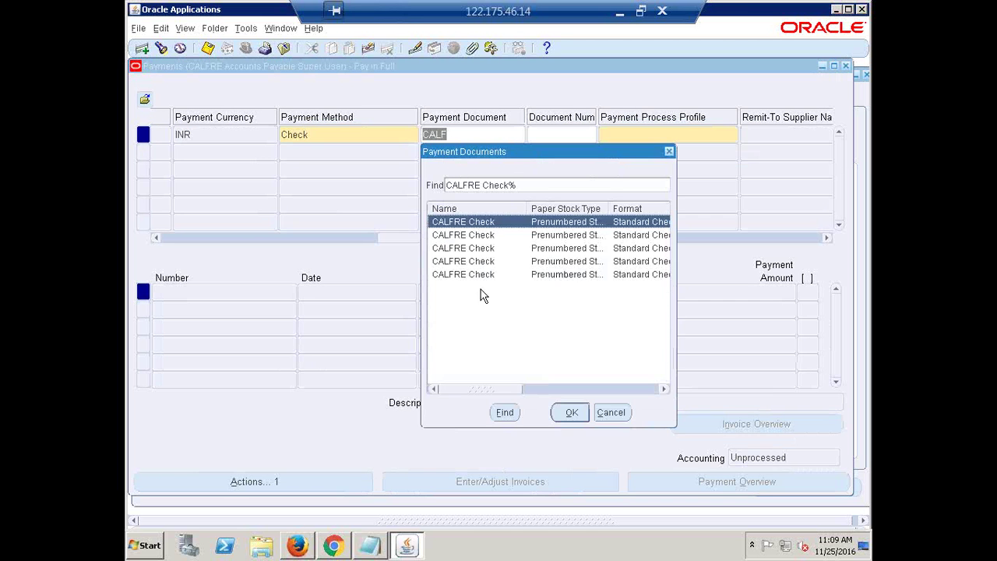
{"action": "left_click", "coordinate": [471, 274]}
{"action": "left_click", "coordinate": [572, 412]}
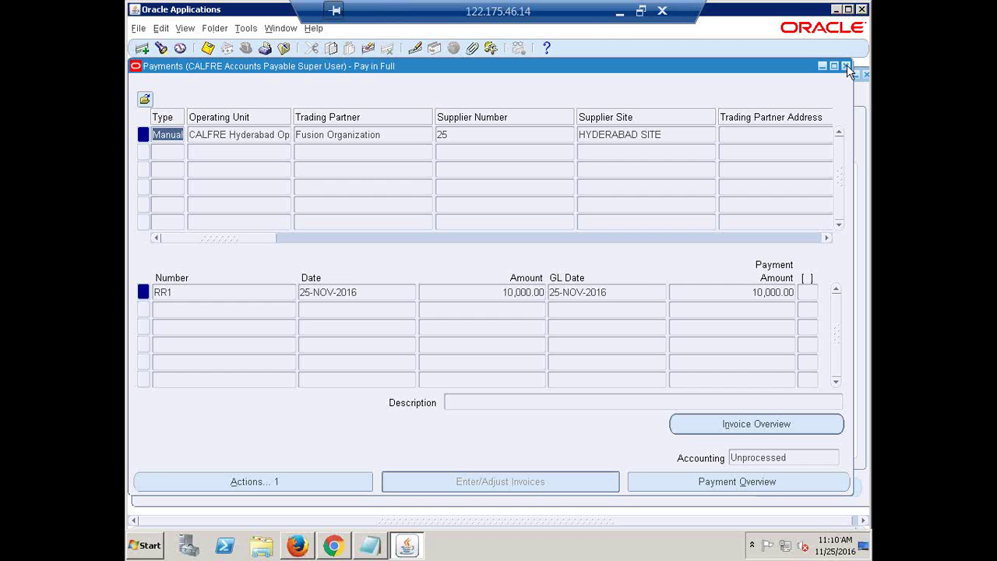
Step: Close the payment and the Invoice Workbench, and collapse all functions in the Navigator
{"action": "left_click", "coordinate": [204, 134]}
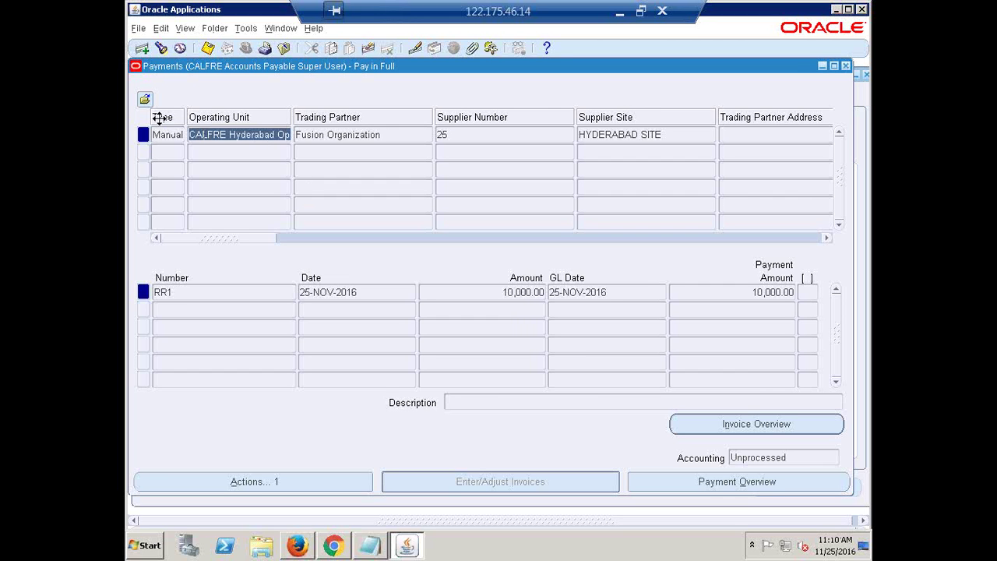
{"action": "left_click", "coordinate": [167, 136]}
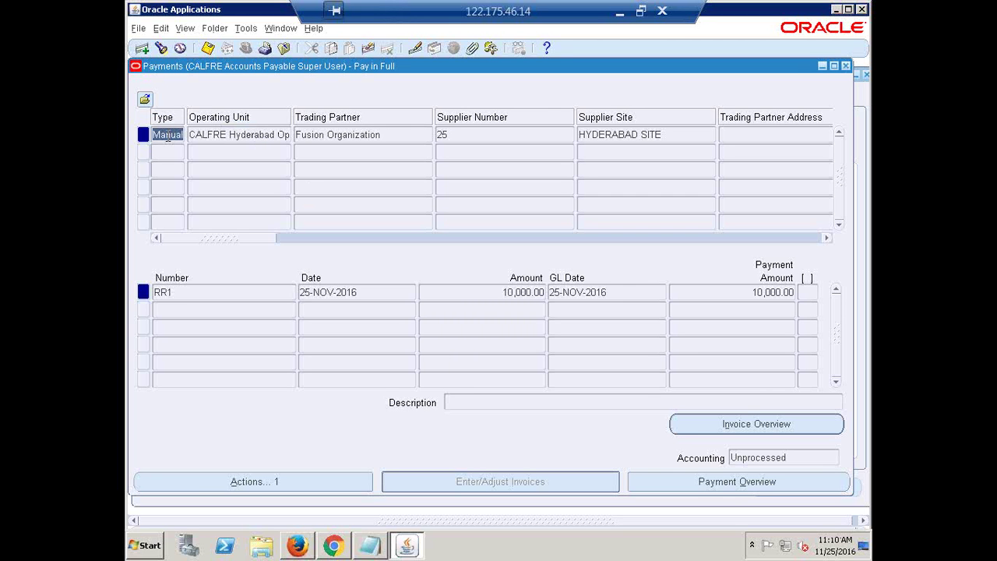
{"action": "left_click", "coordinate": [847, 66]}
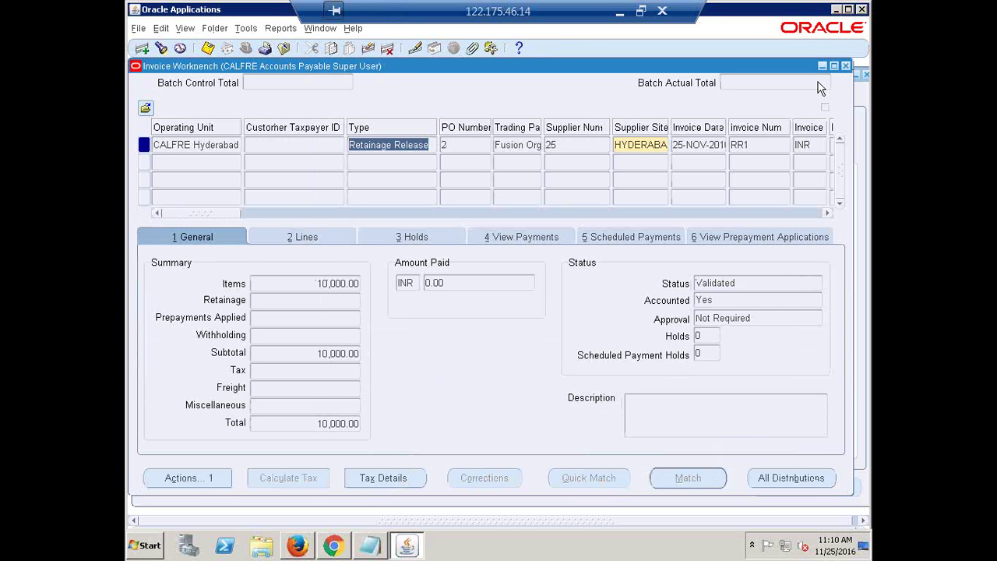
{"action": "left_click", "coordinate": [847, 67]}
{"action": "left_click", "coordinate": [161, 287]}
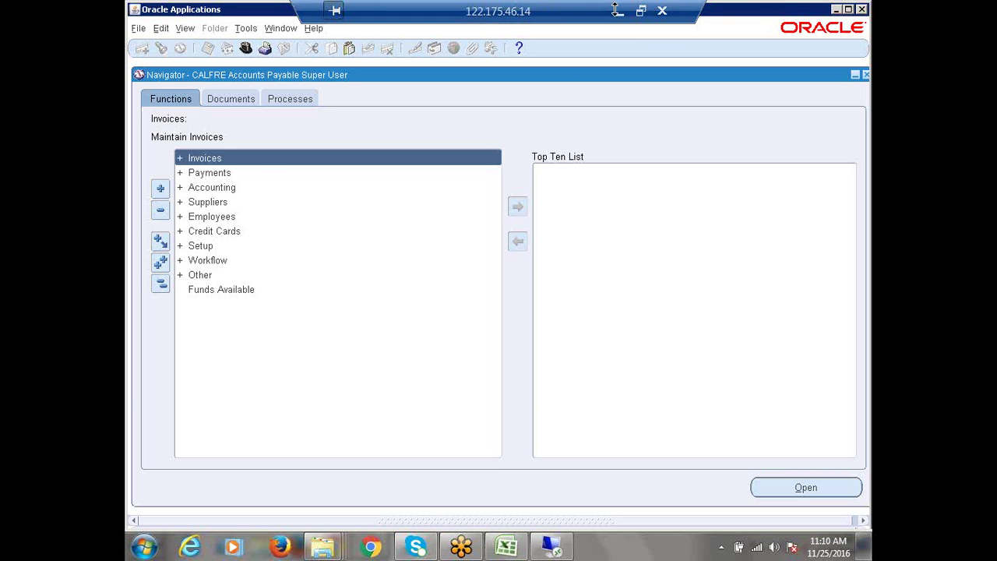
Step: Switch to the Recap.xlsx workbook in Excel and review the process steps under Retainage Release Invoice
{"action": "left_click", "coordinate": [506, 547]}
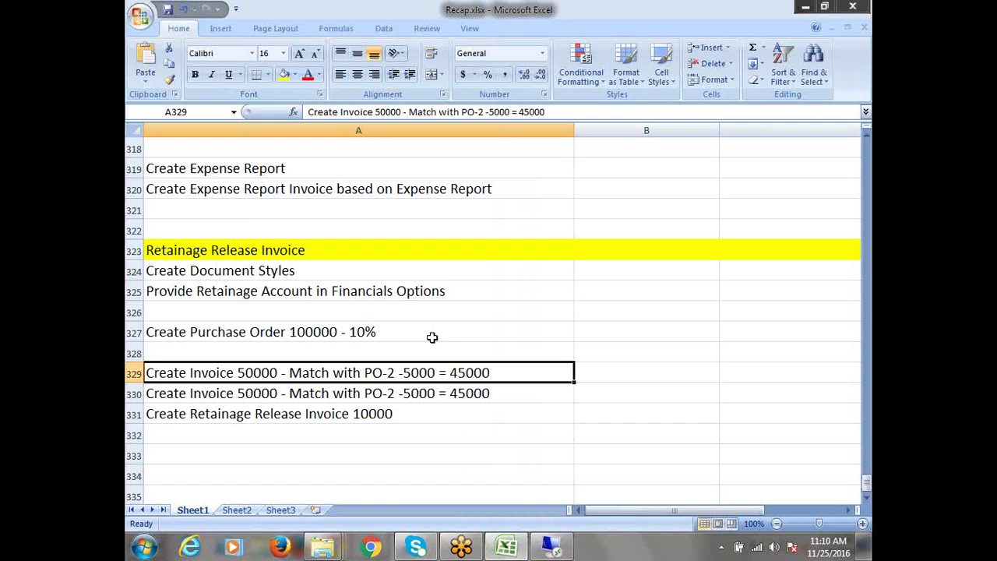
{"action": "left_click_drag", "start_coordinate": [216, 273], "coordinate": [293, 412]}
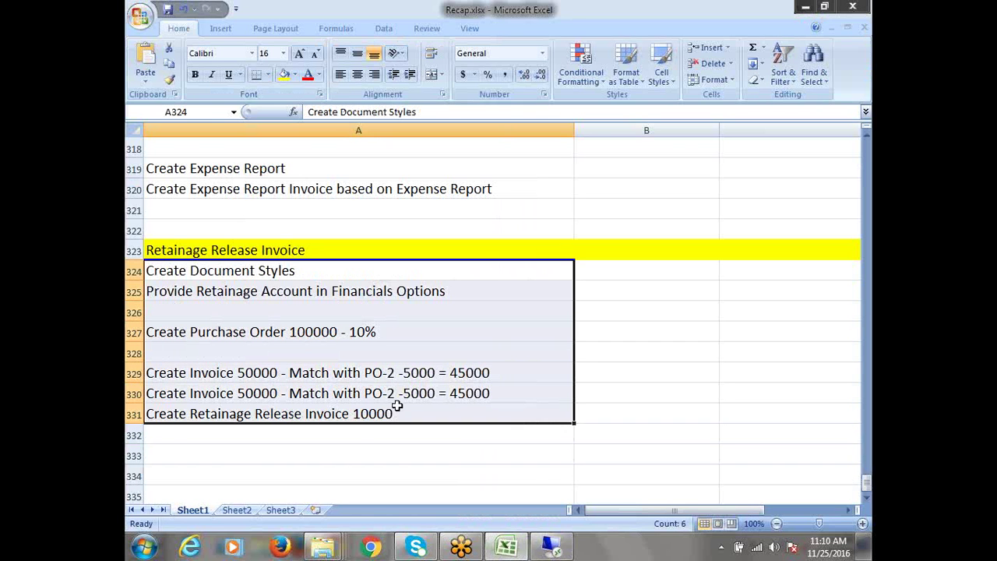
{"action": "left_click", "coordinate": [403, 351]}
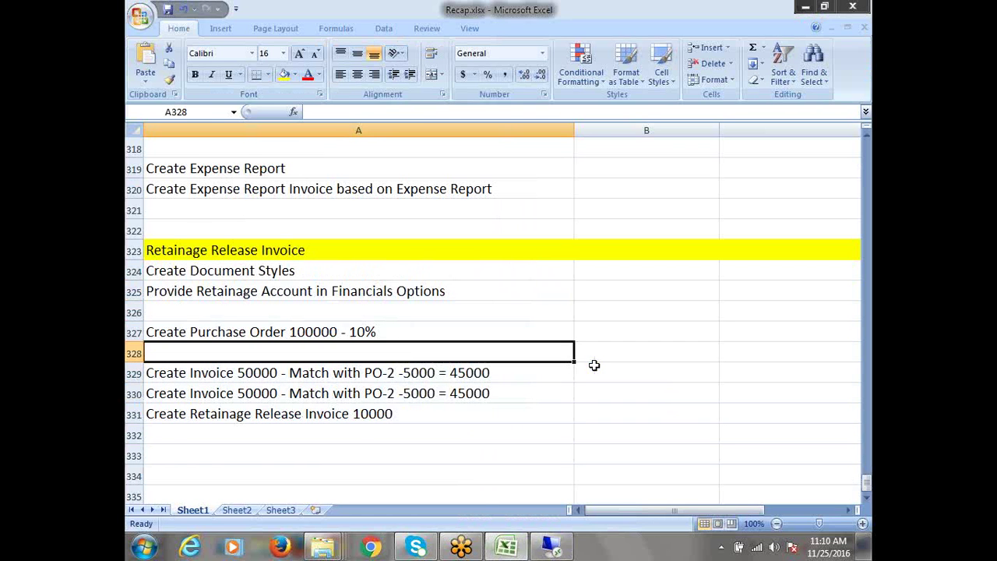
Step: Mark Retainage Release Invoice as Done in column B of the Invoice Types list
{"action": "scroll", "coordinate": [594, 365], "scroll_direction": "up", "scroll_amount": 17}
{"action": "scroll", "coordinate": [593, 365], "scroll_direction": "up", "scroll_amount": 13}
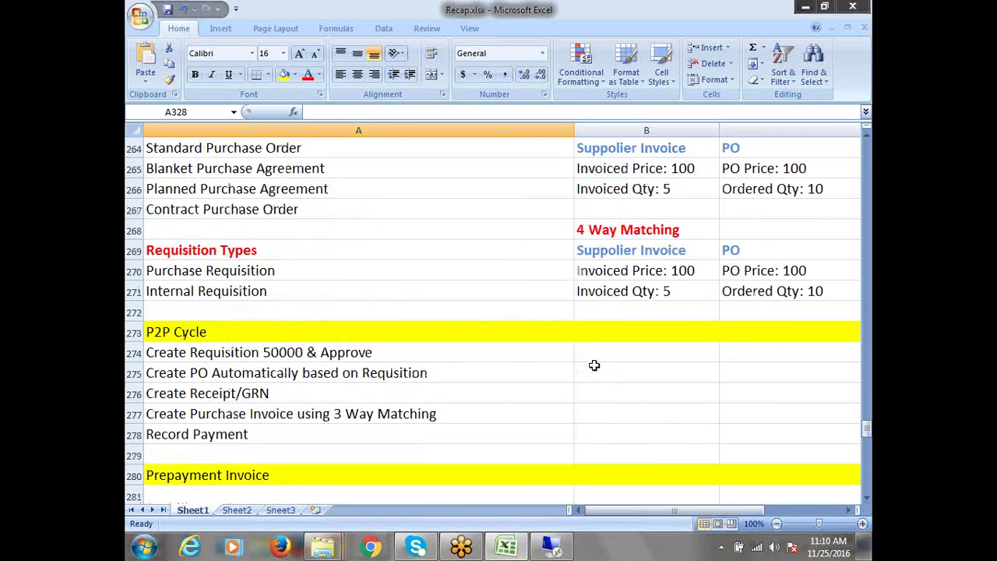
{"action": "scroll", "coordinate": [593, 365], "scroll_direction": "up", "scroll_amount": 7}
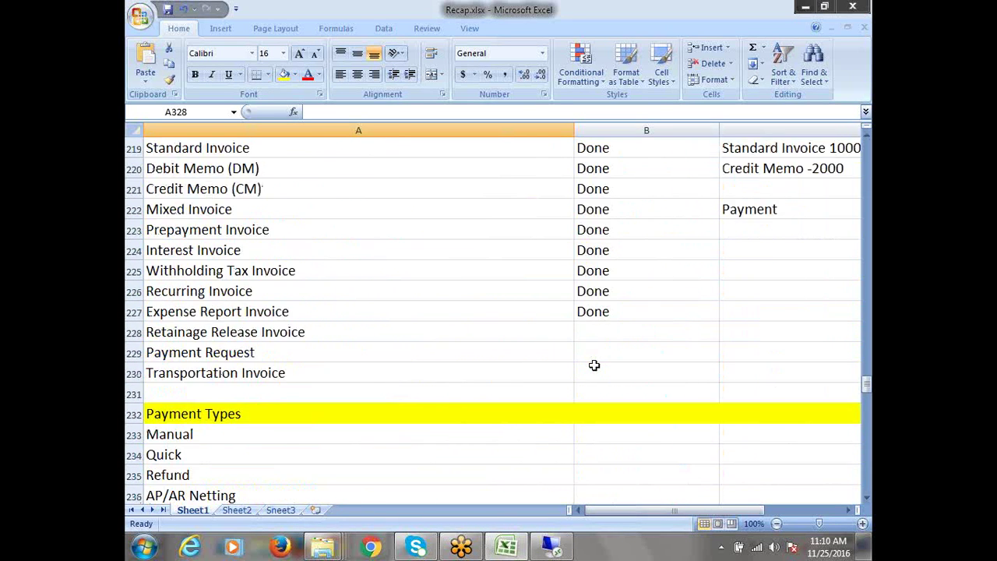
{"action": "scroll", "coordinate": [594, 364], "scroll_direction": "down", "scroll_amount": 3}
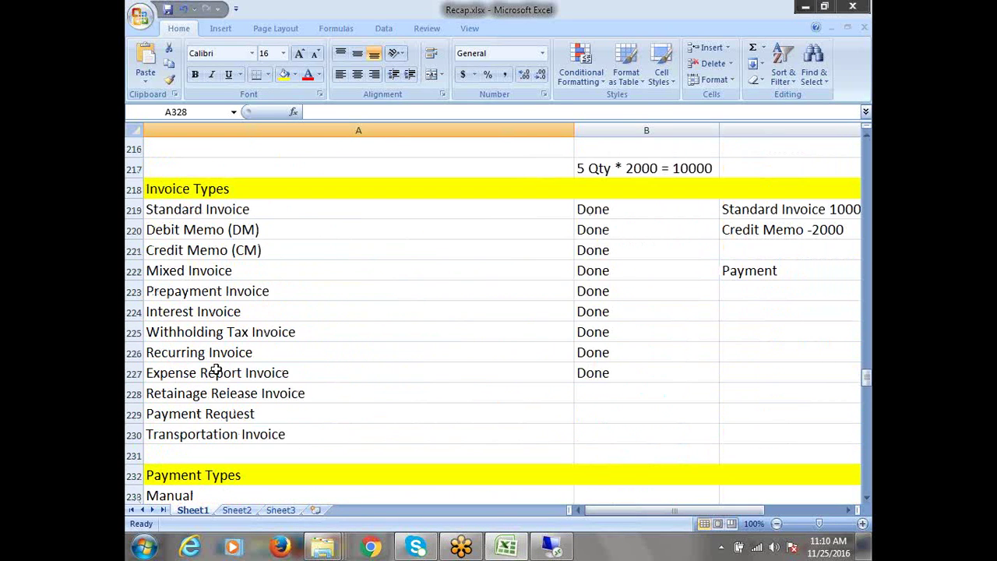
{"action": "left_click", "coordinate": [257, 394]}
{"action": "key", "text": "Tab"}
{"action": "type", "text": "D"}
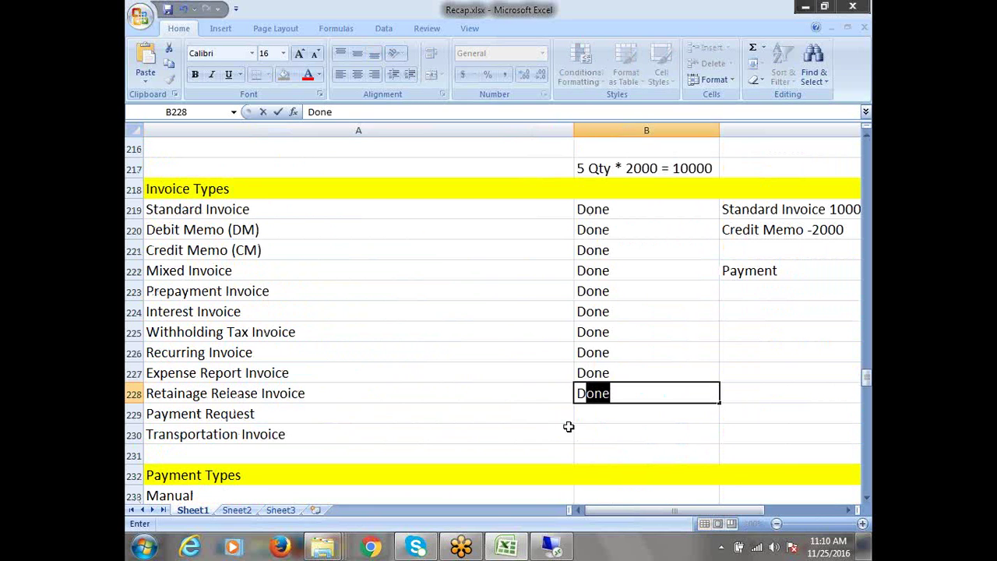
{"action": "left_click", "coordinate": [265, 414]}
Step: Review the Invoice Types list and its completion status, including Payment Request and Transportation Invoice
{"action": "left_click_drag", "start_coordinate": [221, 212], "coordinate": [578, 385]}
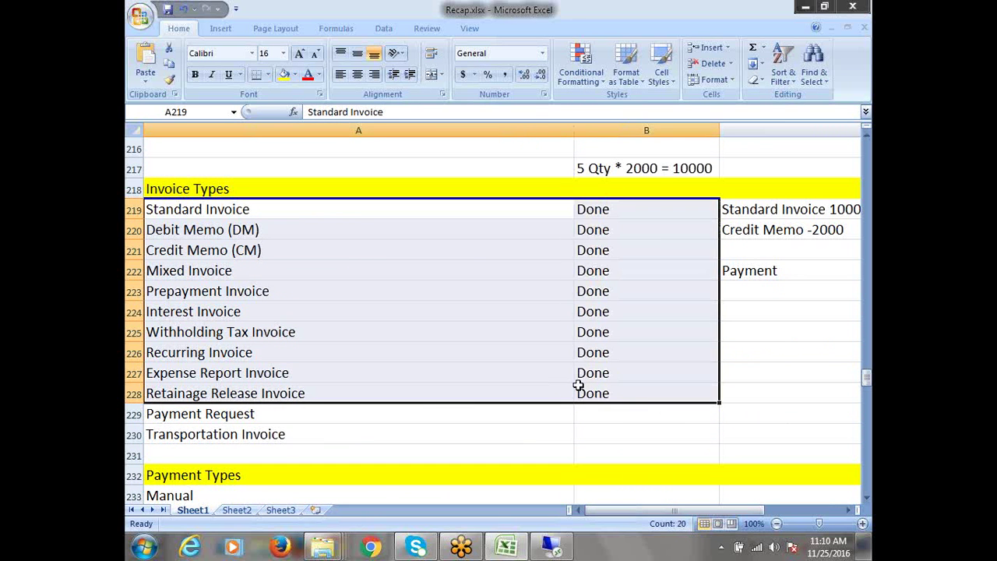
{"action": "left_click", "coordinate": [184, 420]}
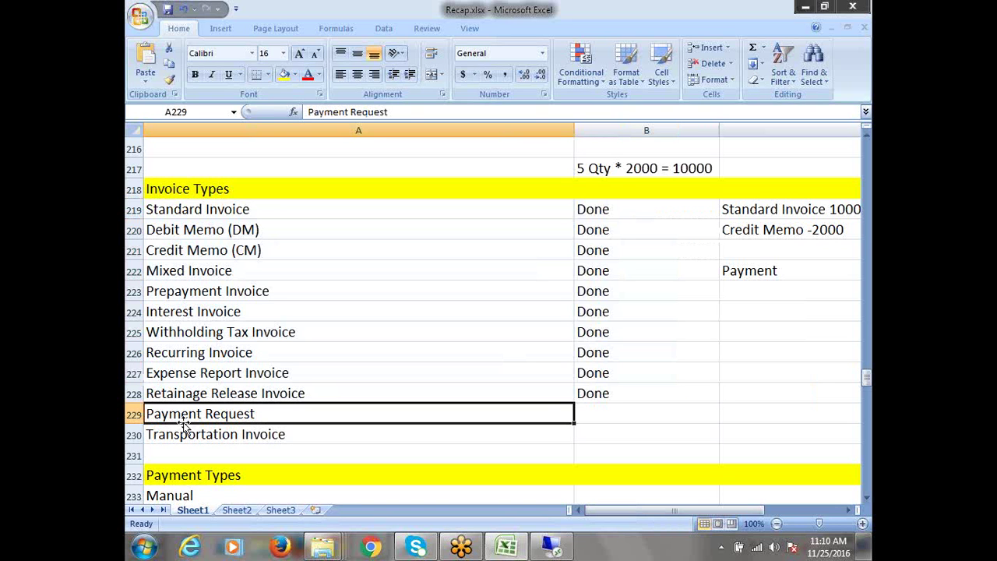
{"action": "left_click", "coordinate": [199, 442]}
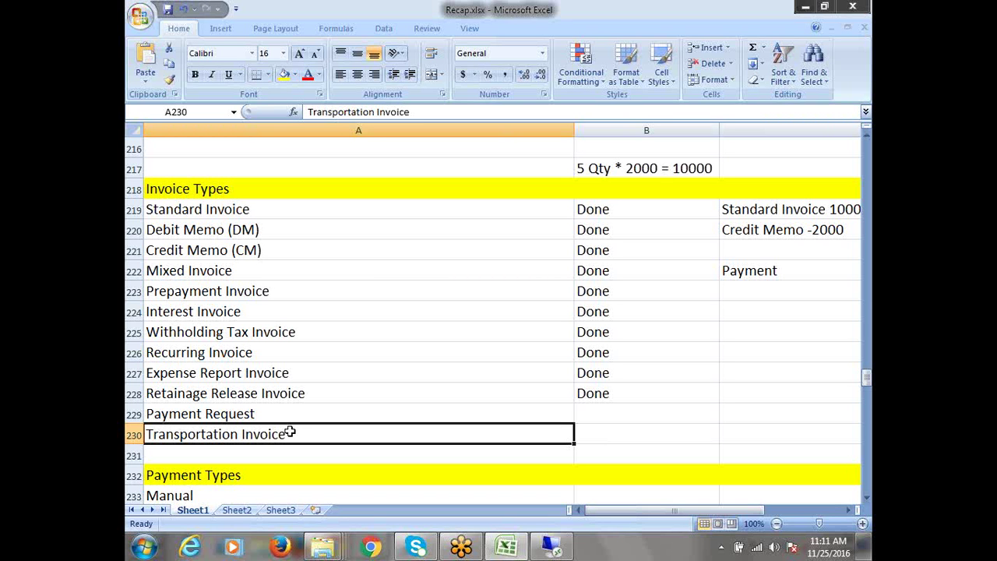
{"action": "left_click", "coordinate": [209, 197]}
{"action": "left_click_drag", "start_coordinate": [226, 212], "coordinate": [594, 418]}
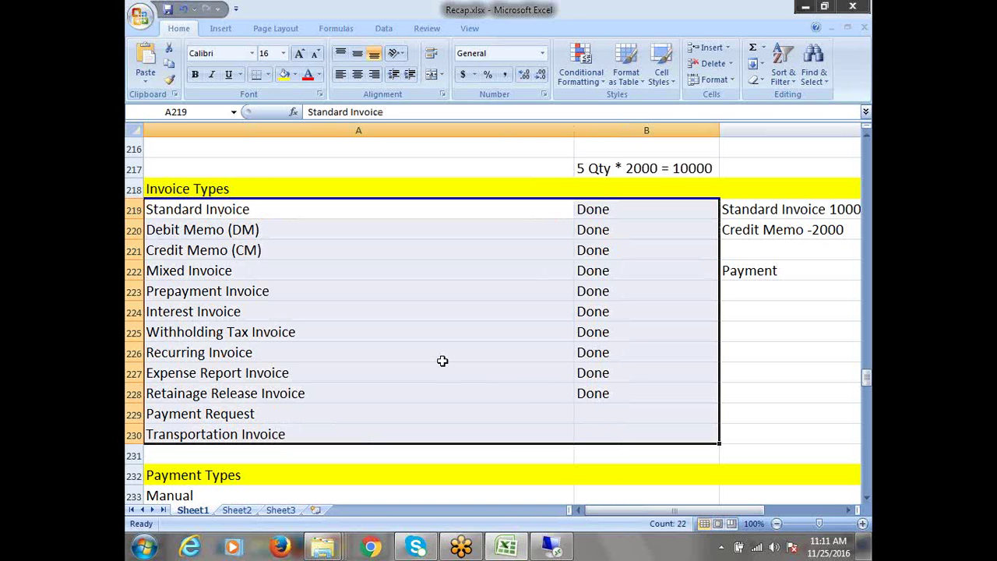
{"action": "scroll", "coordinate": [423, 301], "scroll_direction": "down", "scroll_amount": 2}
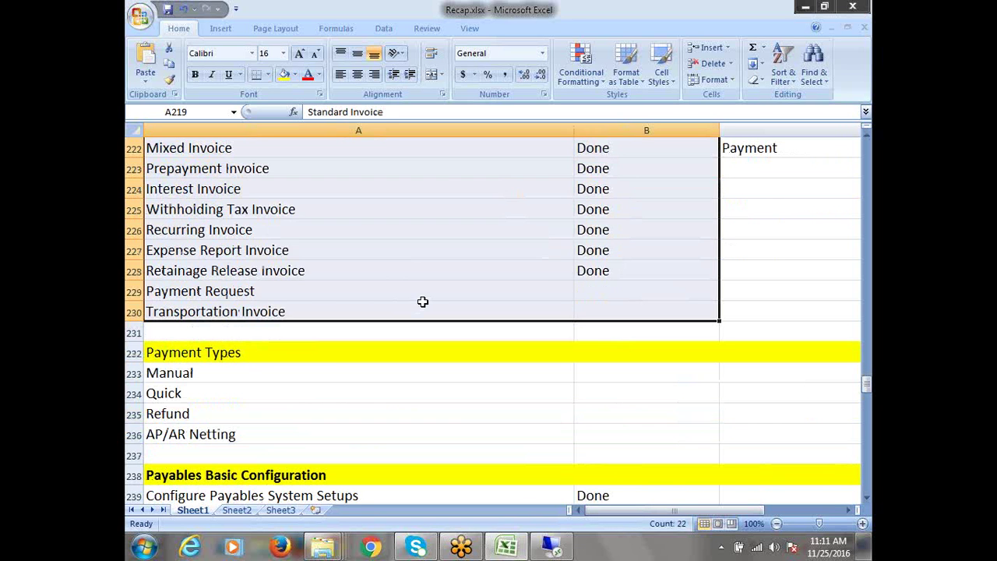
{"action": "left_click", "coordinate": [248, 293]}
{"action": "left_click", "coordinate": [245, 311]}
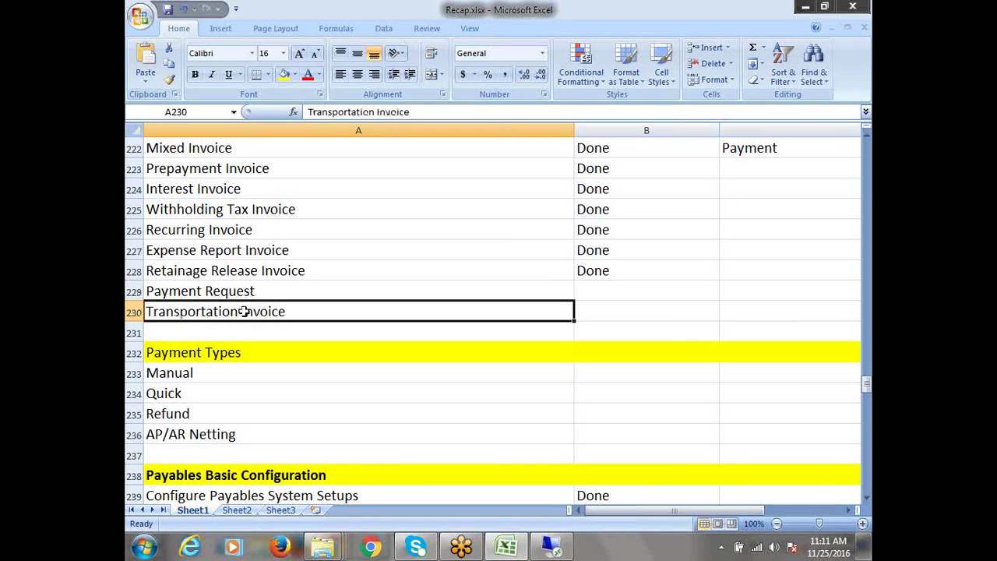
Step: Examine the Payment Types list from Manual to AP/AR Netting and the remaining recap sections through the end of the sheet
{"action": "scroll", "coordinate": [242, 312], "scroll_direction": "down", "scroll_amount": 1}
{"action": "left_click", "coordinate": [173, 295]}
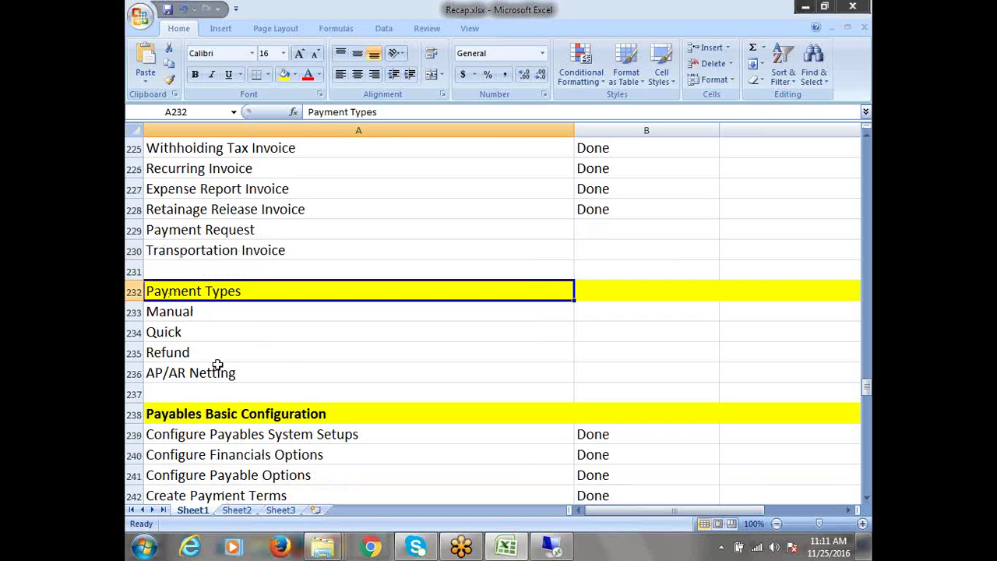
{"action": "left_click", "coordinate": [178, 311]}
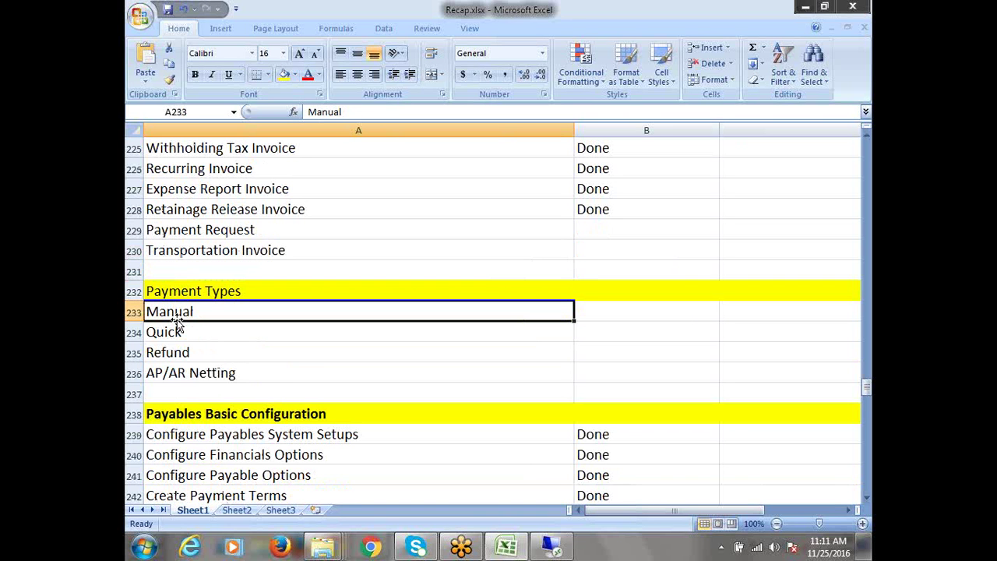
{"action": "left_click", "coordinate": [178, 333]}
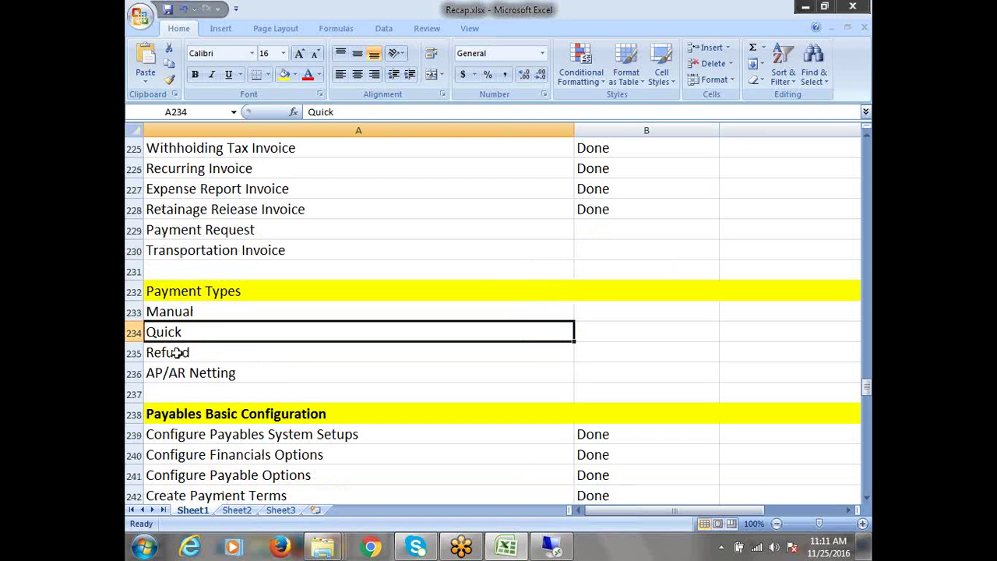
{"action": "left_click", "coordinate": [181, 354]}
{"action": "left_click", "coordinate": [189, 373]}
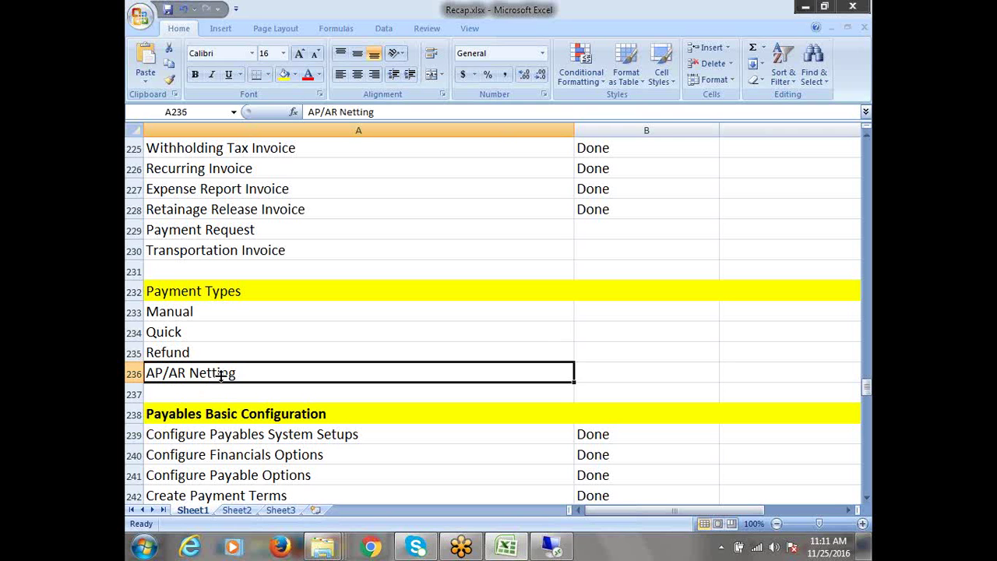
{"action": "left_click", "coordinate": [188, 356]}
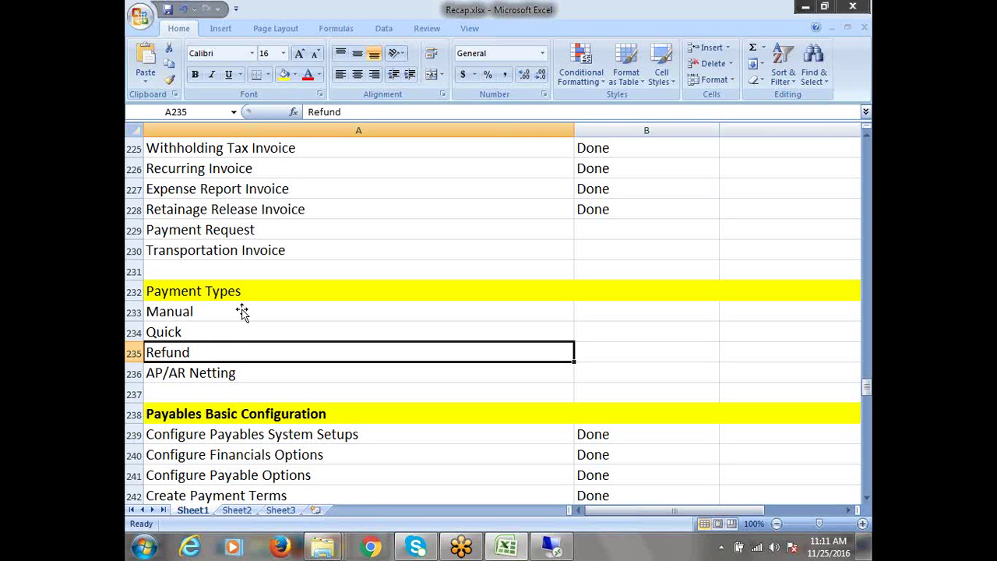
{"action": "scroll", "coordinate": [281, 335], "scroll_direction": "up", "scroll_amount": 1}
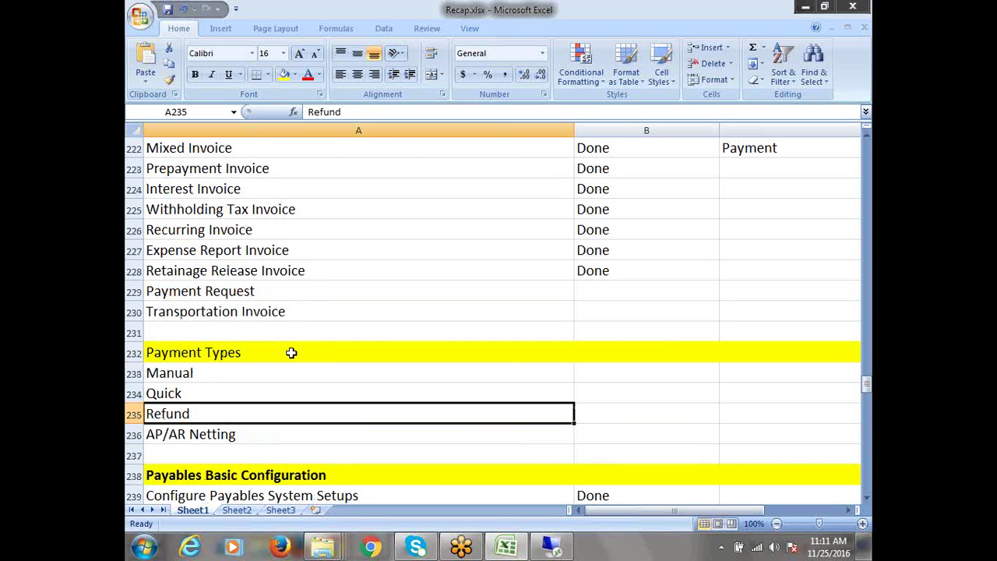
{"action": "scroll", "coordinate": [499, 361], "scroll_direction": "down", "scroll_amount": 5}
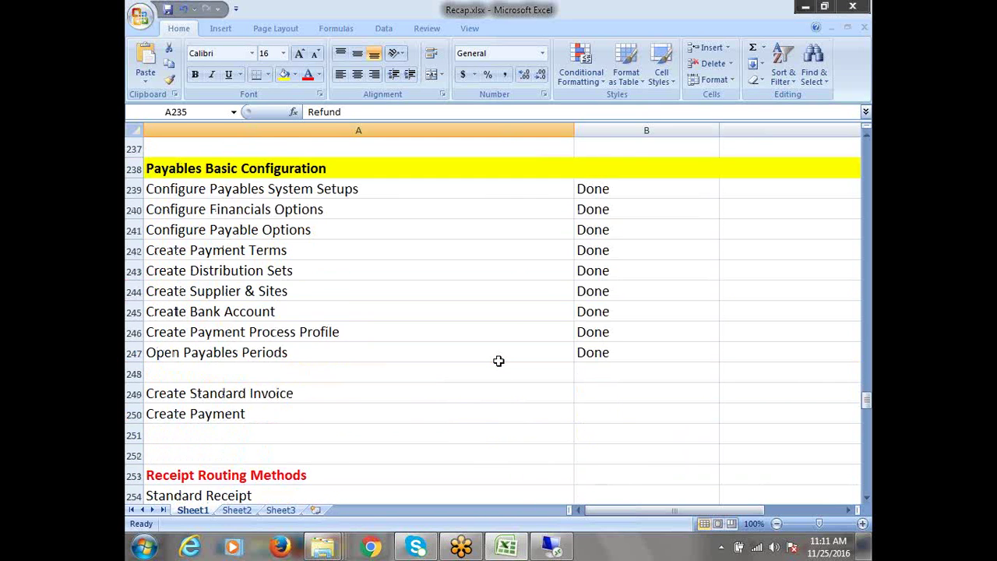
{"action": "scroll", "coordinate": [499, 361], "scroll_direction": "down", "scroll_amount": 12}
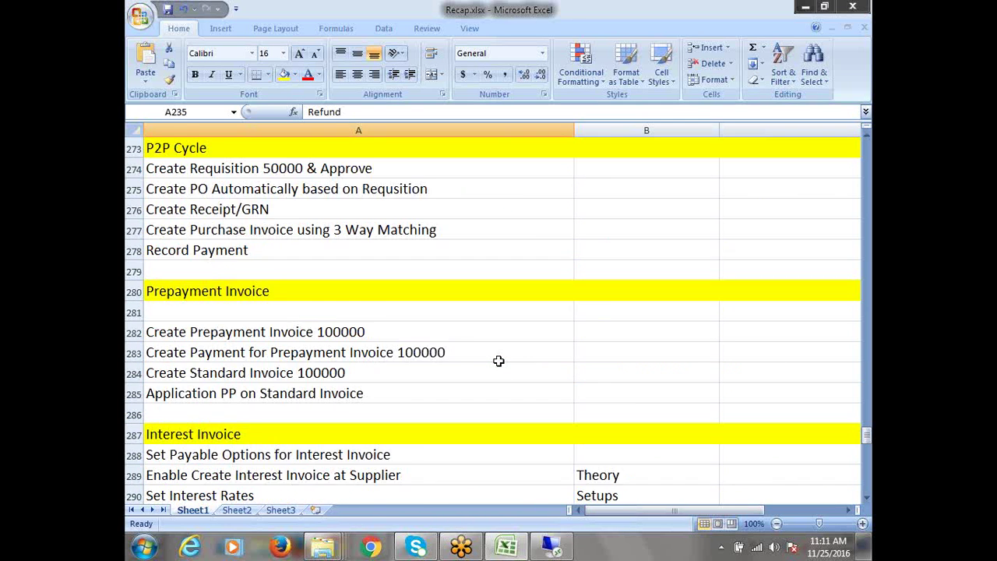
{"action": "scroll", "coordinate": [499, 361], "scroll_direction": "down", "scroll_amount": 18}
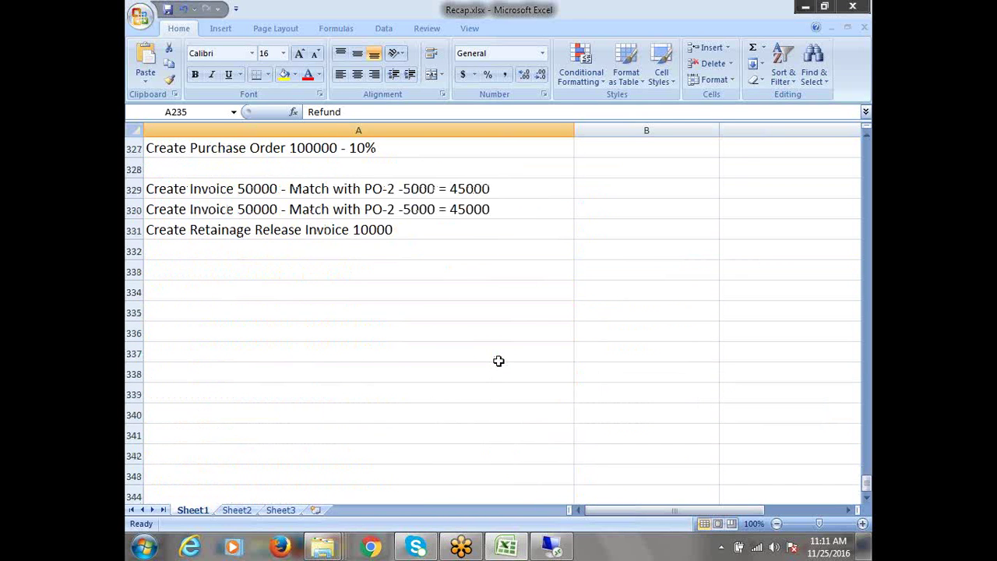
Step: Enter the heading "AP Concepts" in cell A334 and save the workbook
{"action": "left_click", "coordinate": [213, 290]}
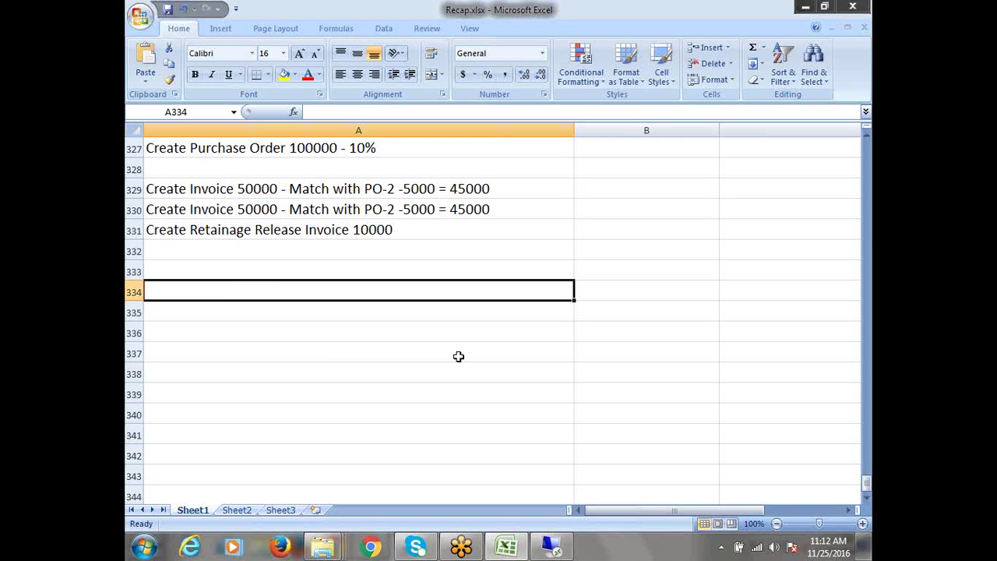
{"action": "type", "text": "ad"}
{"action": "key", "text": "BackSpace"}
{"action": "key", "text": "BackSpace"}
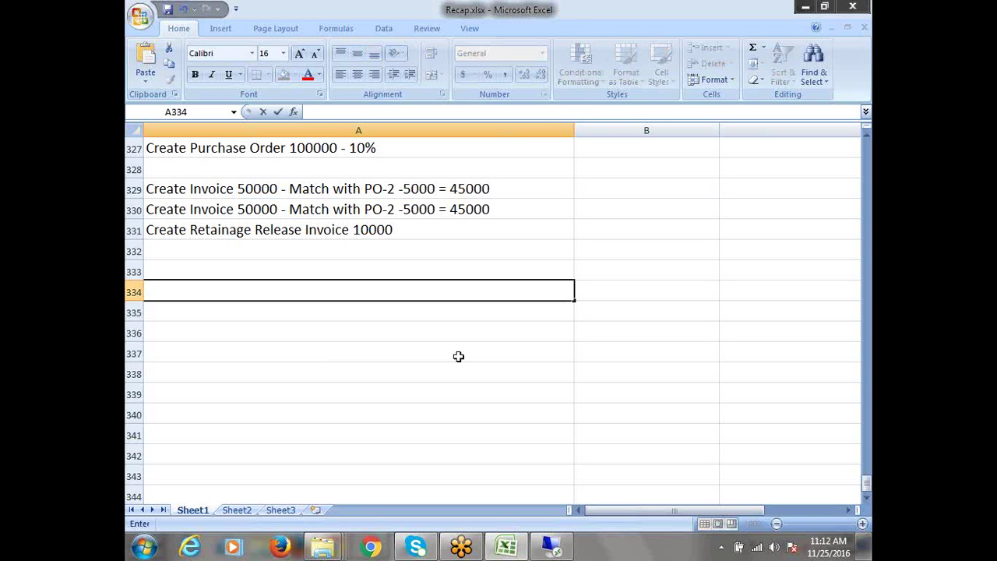
{"action": "type", "text": "AP Concepts"}
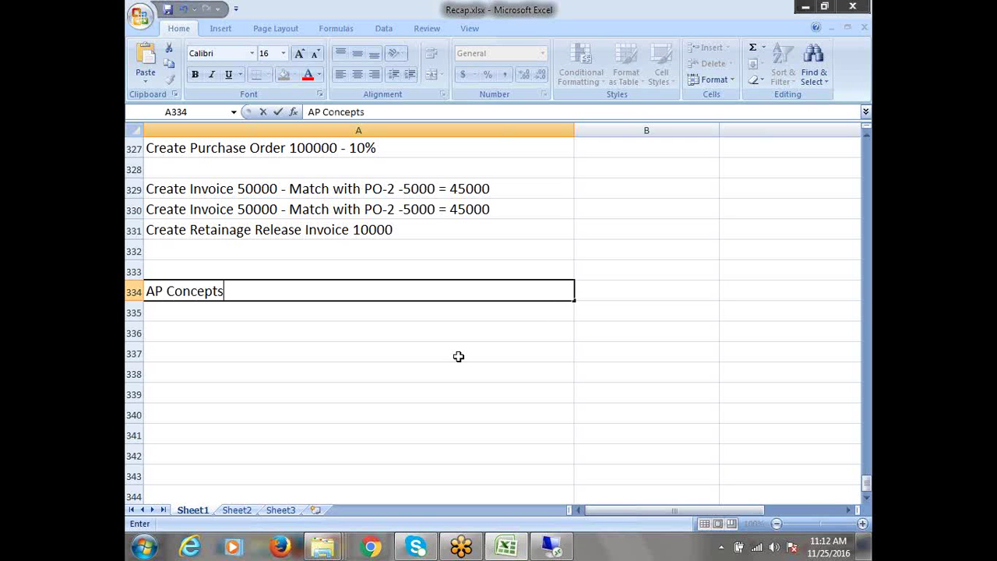
{"action": "key", "text": "ctrl+s"}
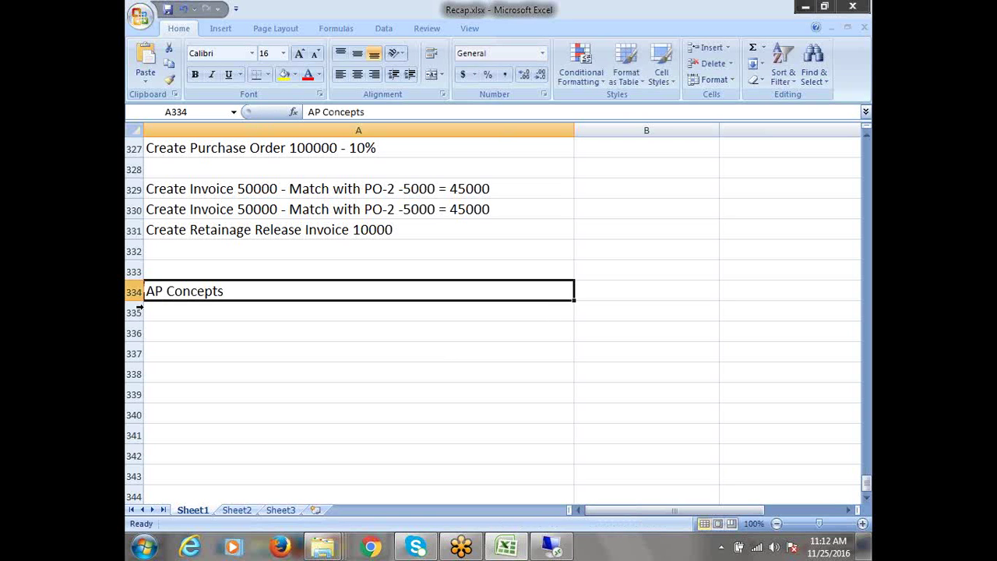
Step: Fill the entire AP Concepts heading row 334 with yellow
{"action": "left_click", "coordinate": [133, 291]}
{"action": "left_click", "coordinate": [285, 75]}
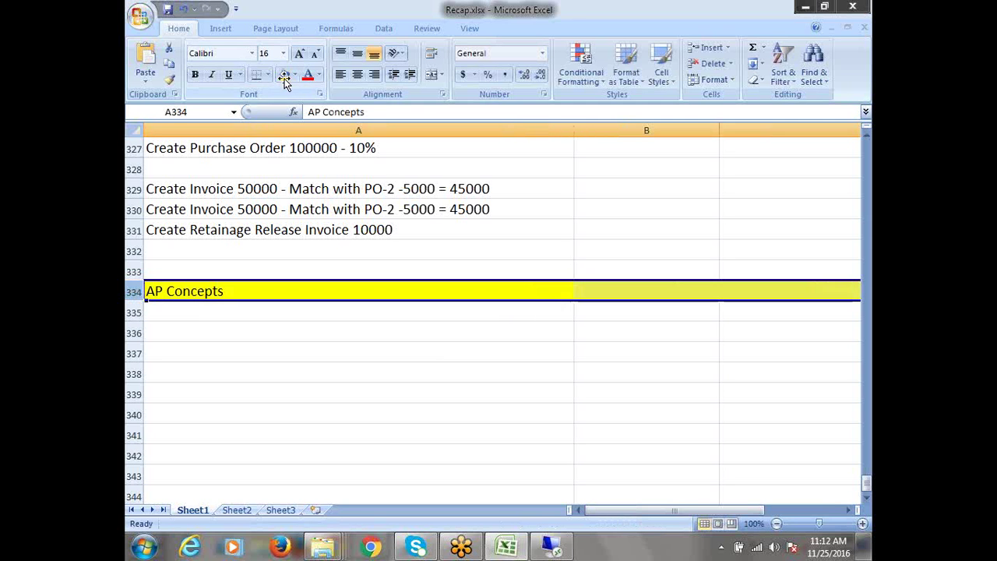
Step: Enter "MOAC (Multi-Org Access Control)" in cell A335 as the first item under the AP Concepts heading
{"action": "left_click", "coordinate": [160, 312]}
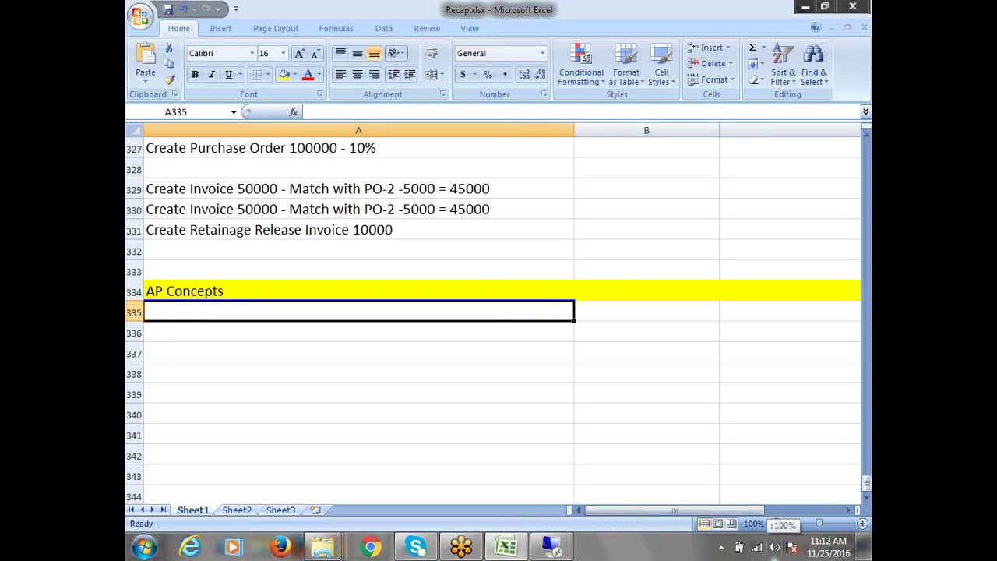
{"action": "type", "text": "MO"}
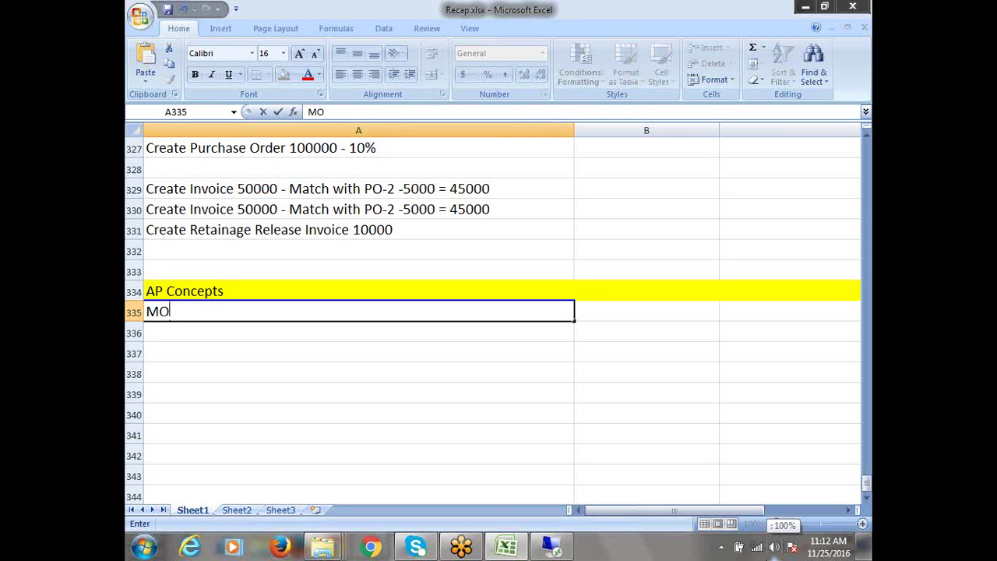
{"action": "type", "text": "AC (Mul"}
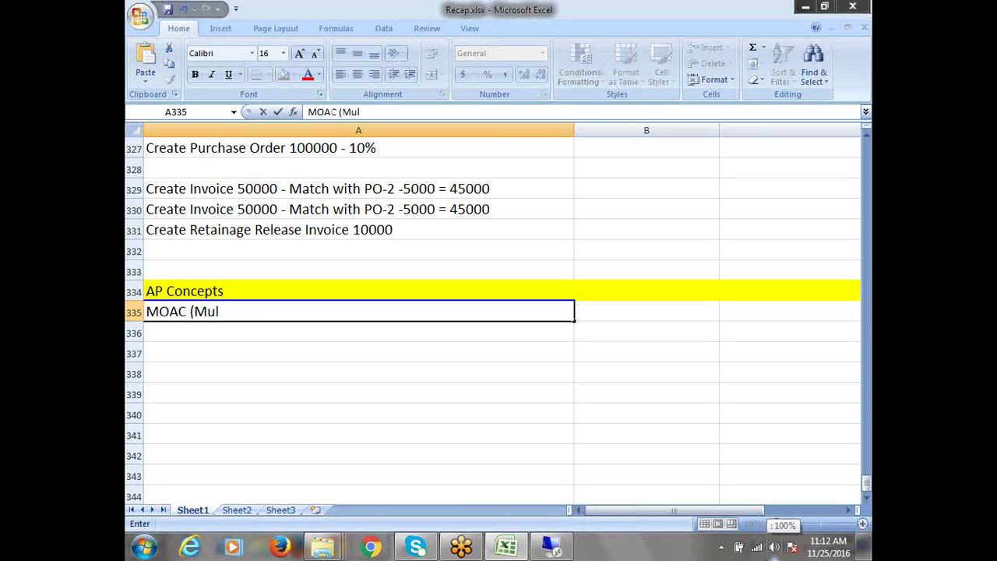
{"action": "type", "text": "ti-Org AA"}
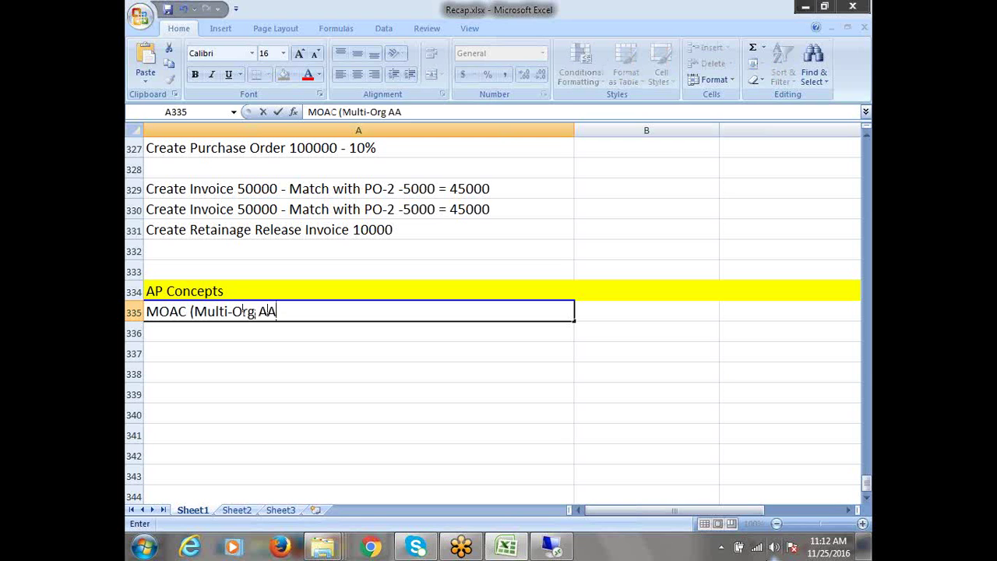
{"action": "key", "text": "BackSpace"}
{"action": "type", "text": "ccess Control"}
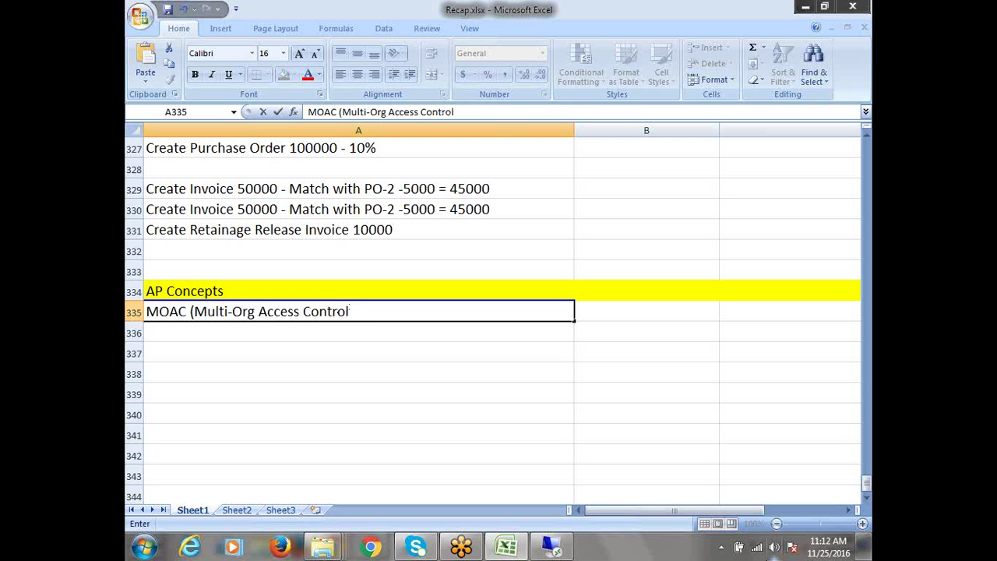
{"action": "type", "text": ")"}
Step: Add "Third Party Payments" in cell A336 and "Zero Payments" in cell A337 of the AP Concepts list
{"action": "left_click", "coordinate": [190, 337]}
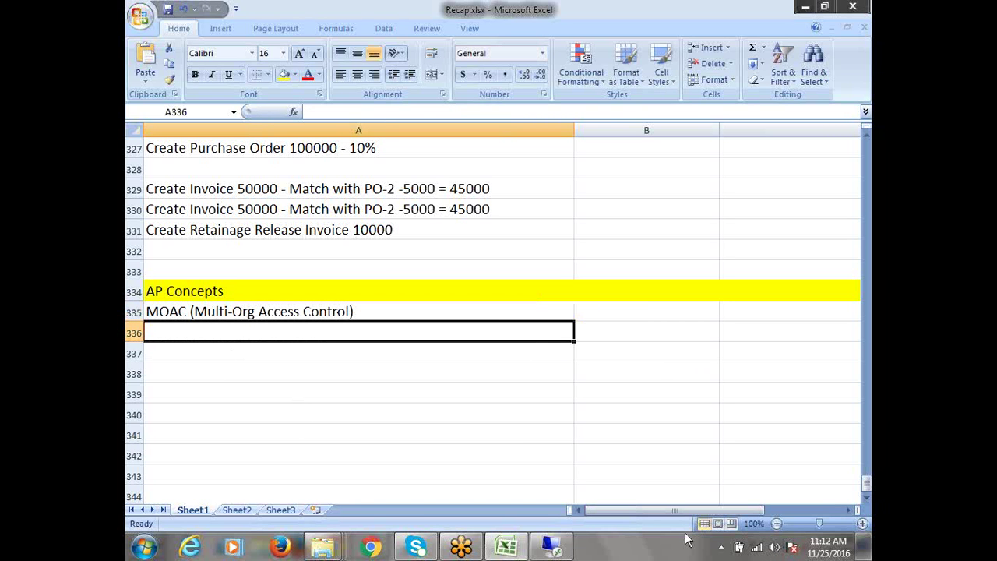
{"action": "type", "text": "Thi"}
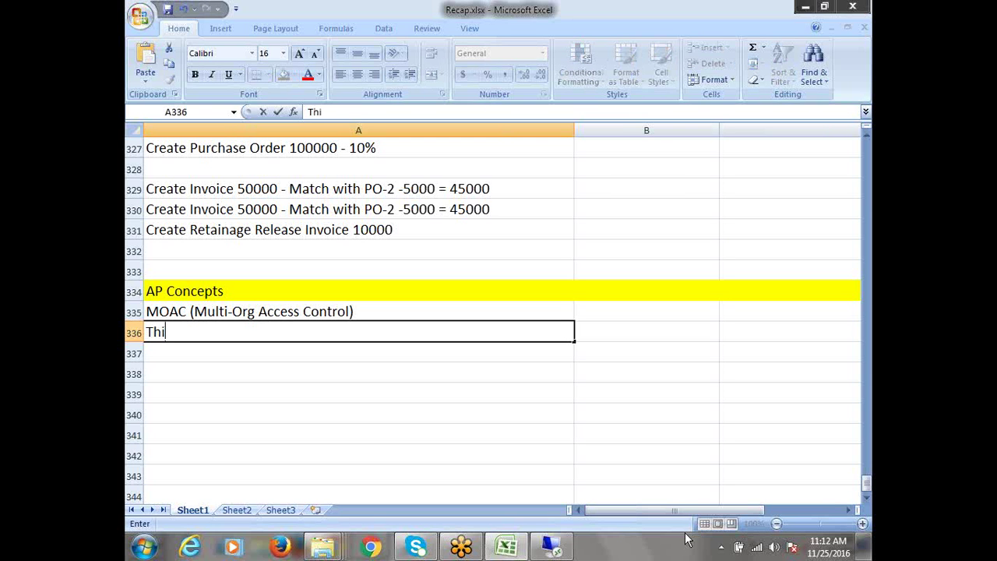
{"action": "type", "text": "rd Party Payments"}
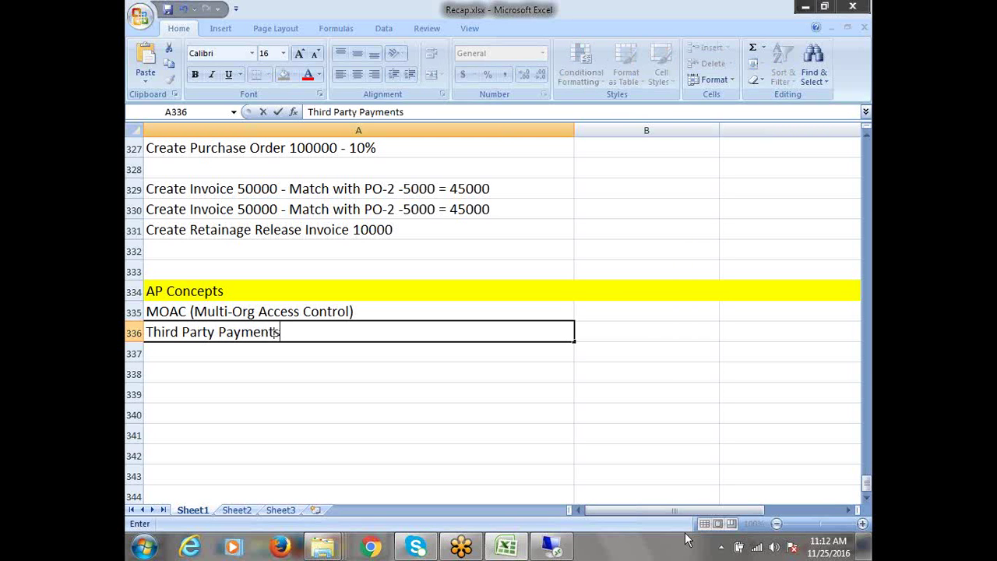
{"action": "key", "text": "Return"}
{"action": "type", "text": "Ze"}
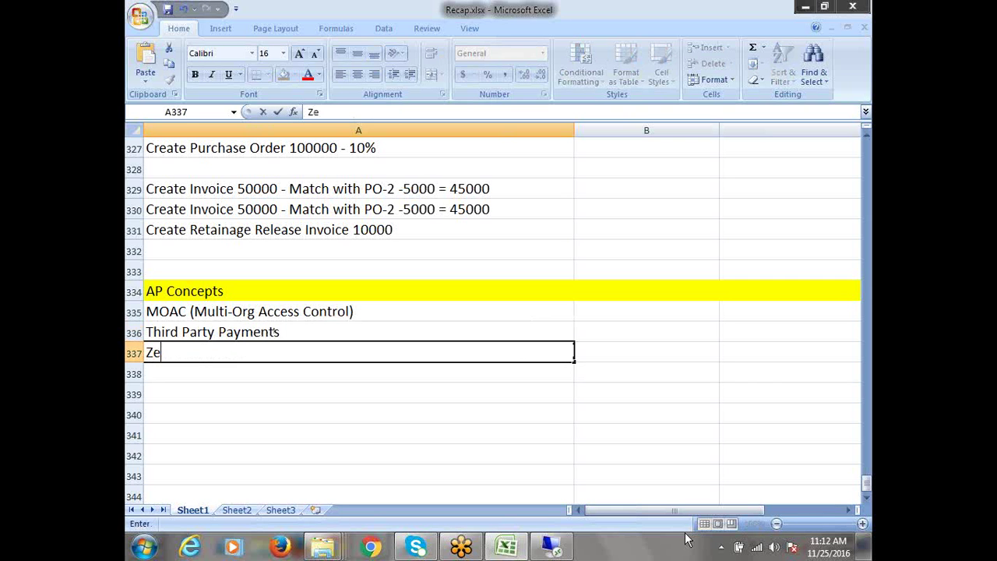
{"action": "type", "text": "ro Payments"}
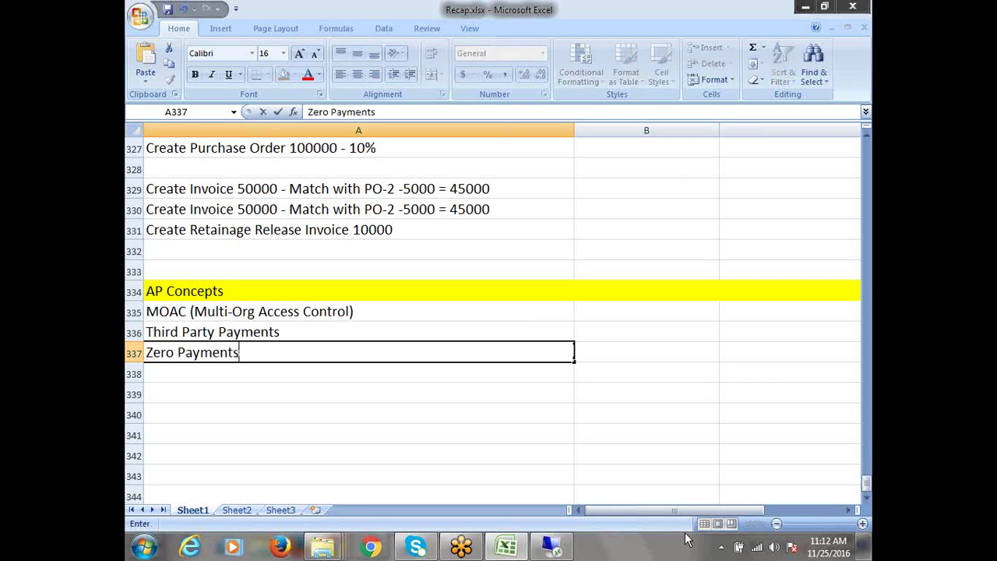
{"action": "key", "text": "Return"}
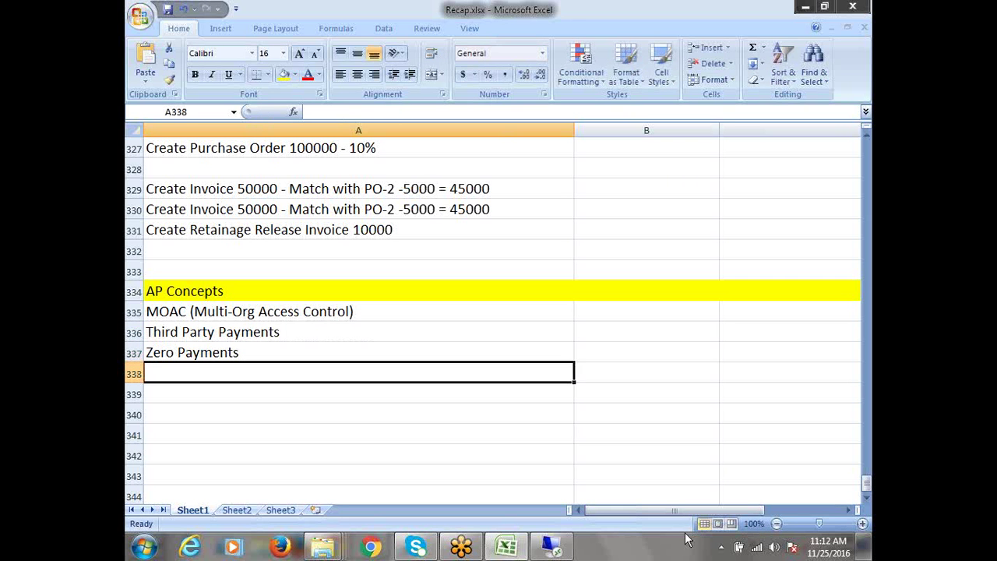
Step: Add "Supplier/Employee Refunds" in cell A338 and "Petty Cash System" in cell A339 of the AP Concepts list
{"action": "type", "text": "Supplier"}
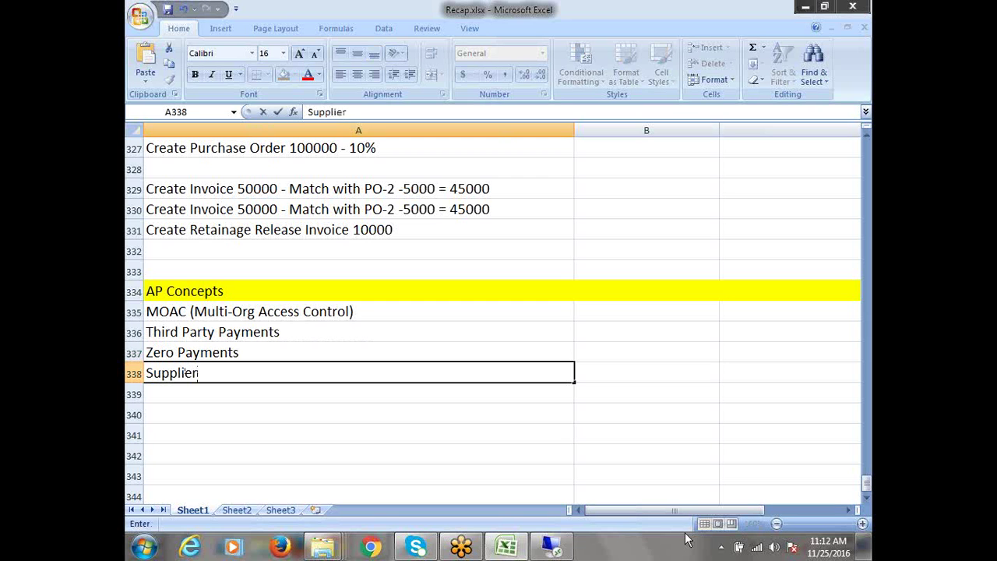
{"action": "type", "text": "/Employee Refunds"}
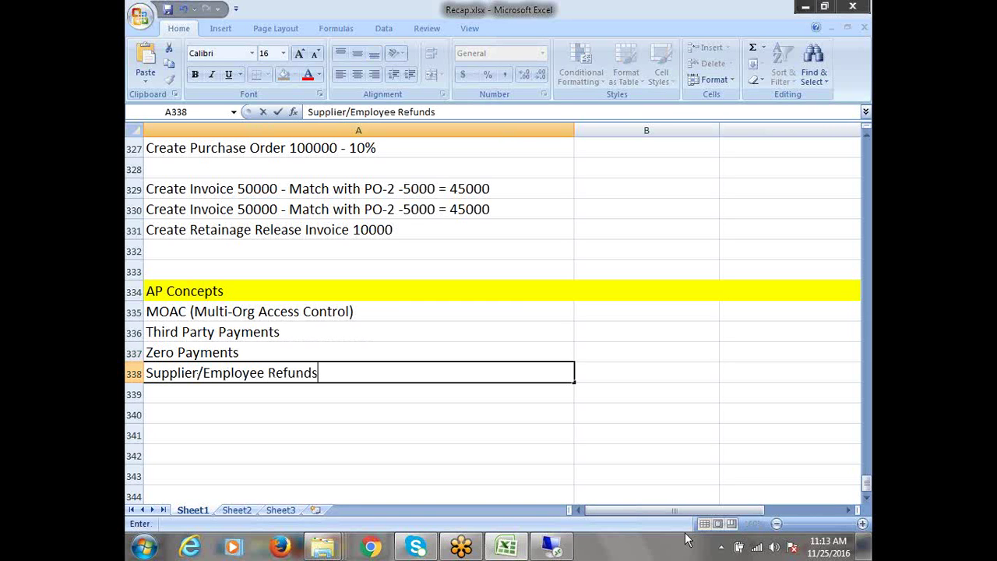
{"action": "key", "text": "Return"}
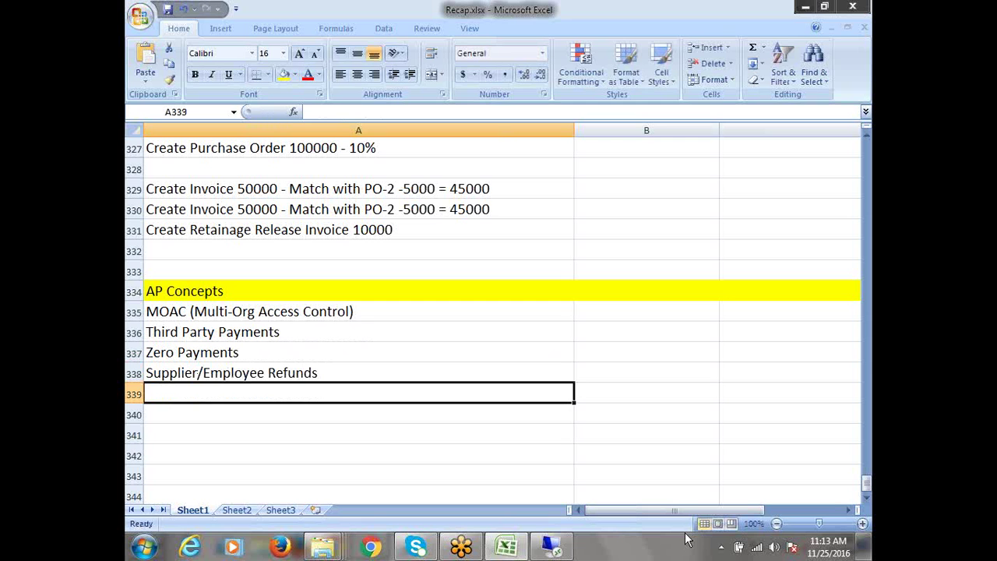
{"action": "type", "text": "Pe"}
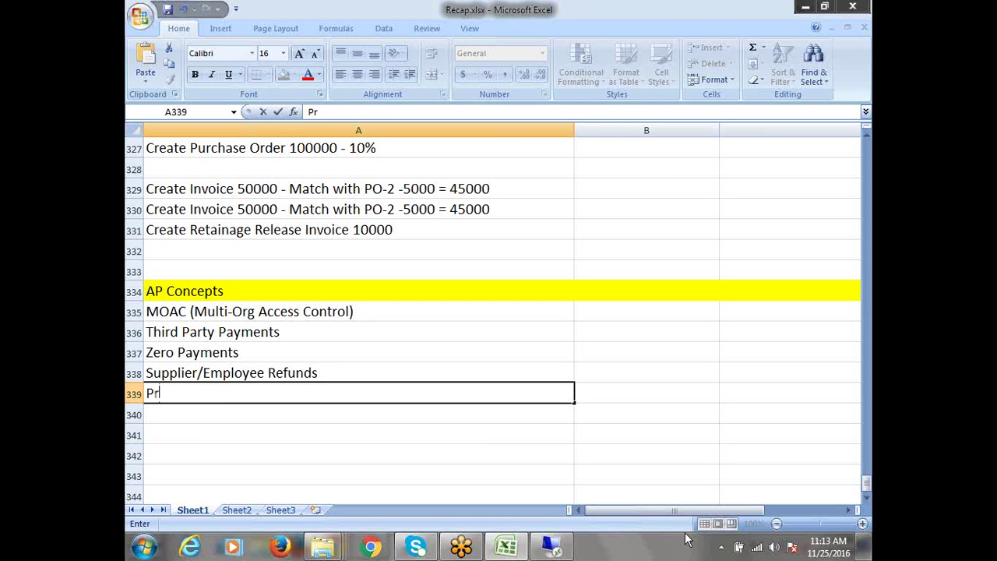
{"action": "type", "text": "tty Cash"}
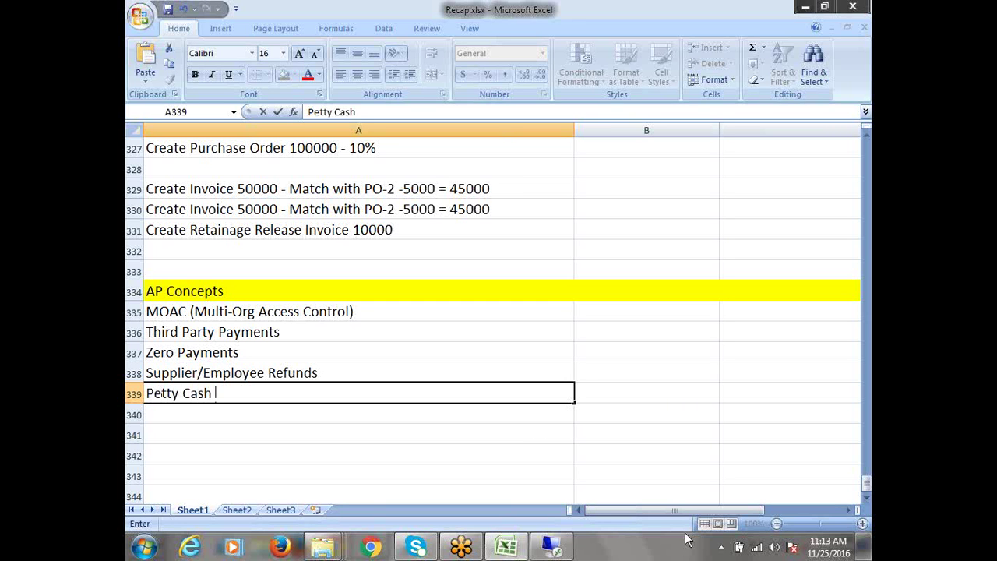
{"action": "type", "text": " Syste4m"}
{"action": "key", "text": "BackSpace"}
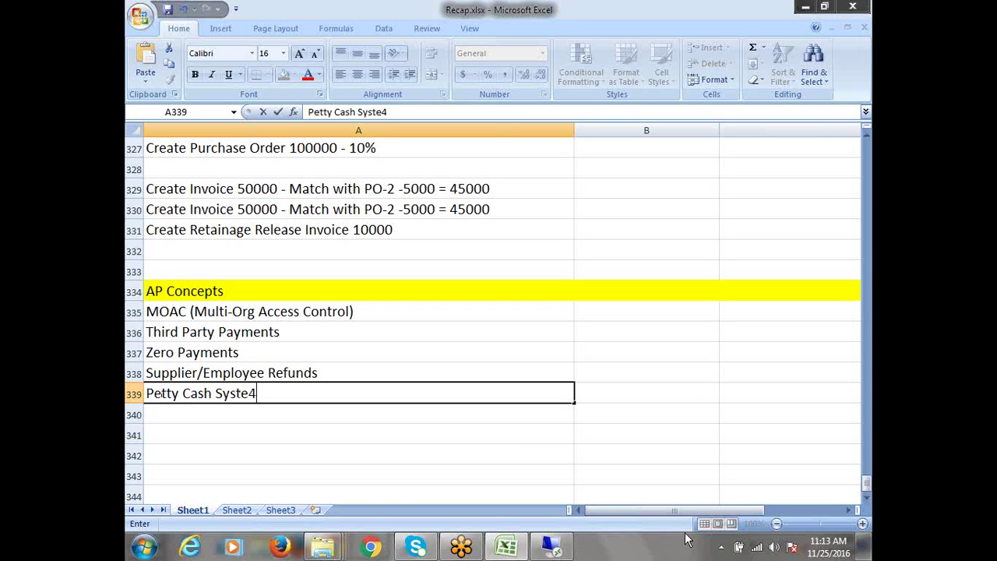
{"action": "key", "text": "BackSpace"}
{"action": "type", "text": "m"}
{"action": "key", "text": "ctrl+Return"}
{"action": "key", "text": "Down"}
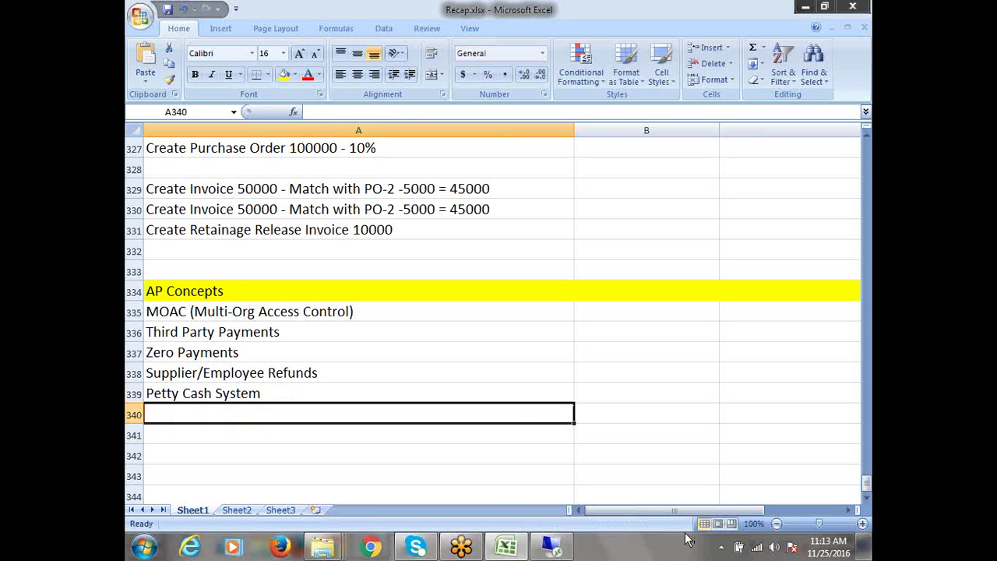
Step: Add "Foreign Currency Invoice & Payments" in cell A340 and "Supplier Merge" in cell A341 of the AP Concepts list
{"action": "type", "text": "Fo"}
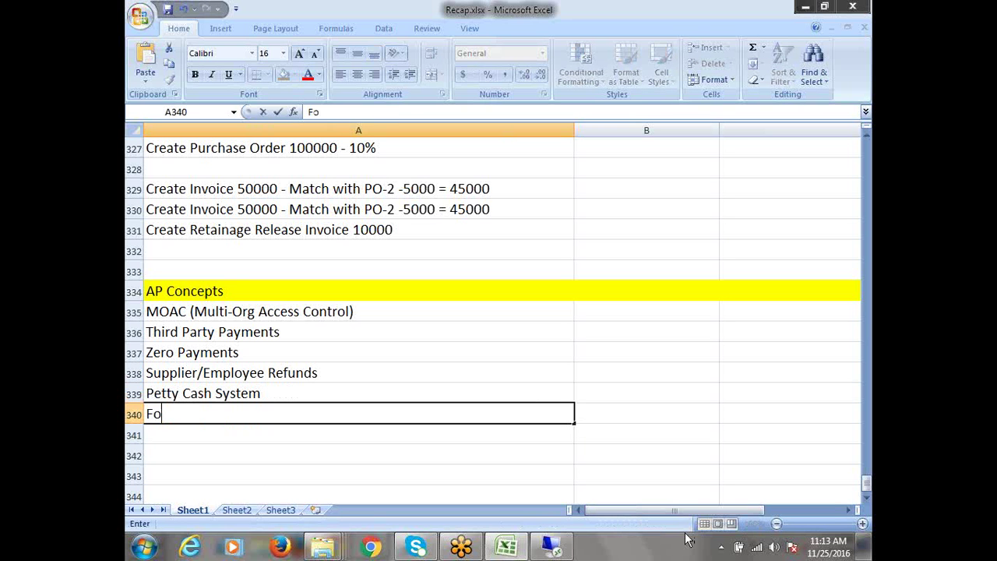
{"action": "type", "text": "reign Currency I"}
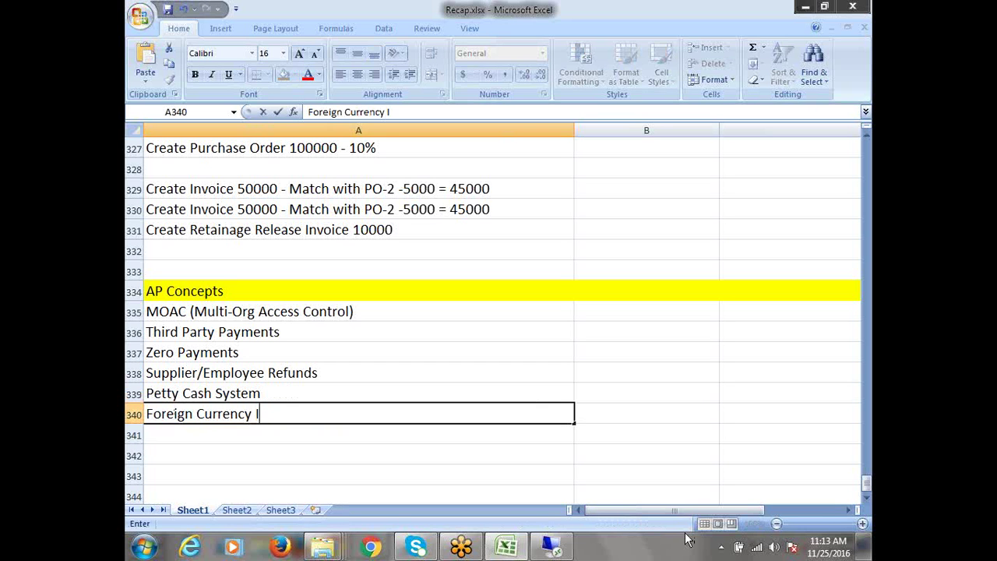
{"action": "type", "text": "nvoice &"}
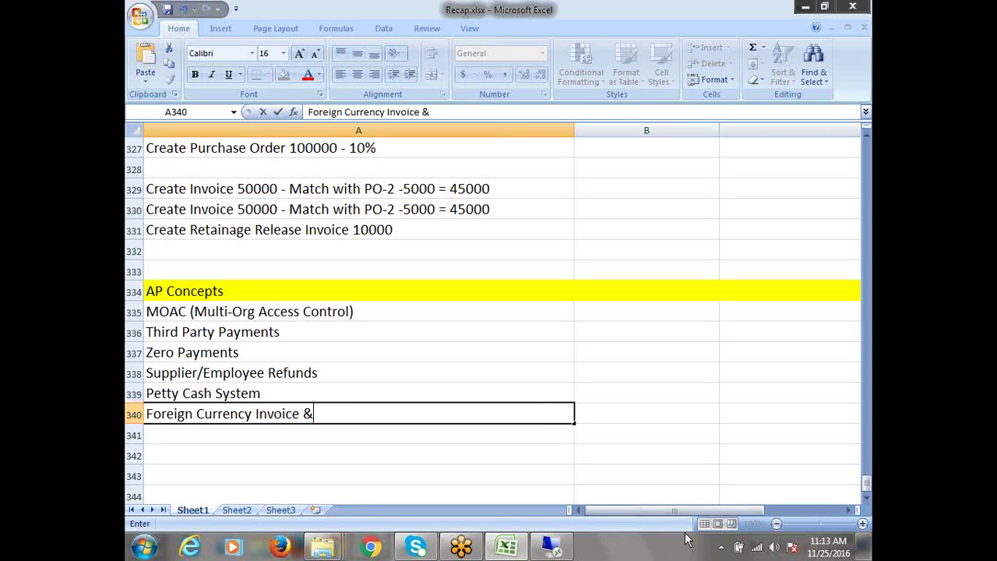
{"action": "type", "text": " Payments"}
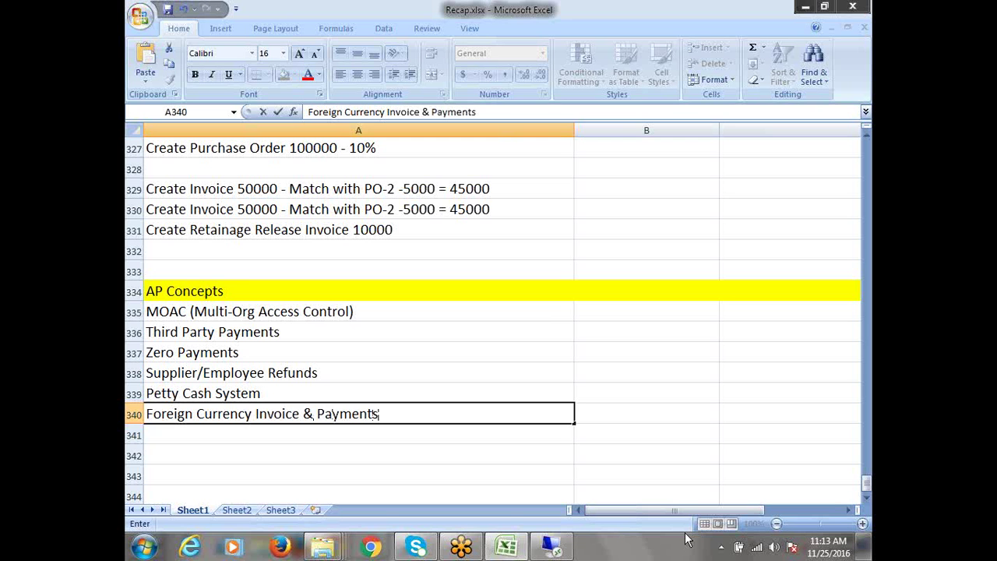
{"action": "key", "text": "Return"}
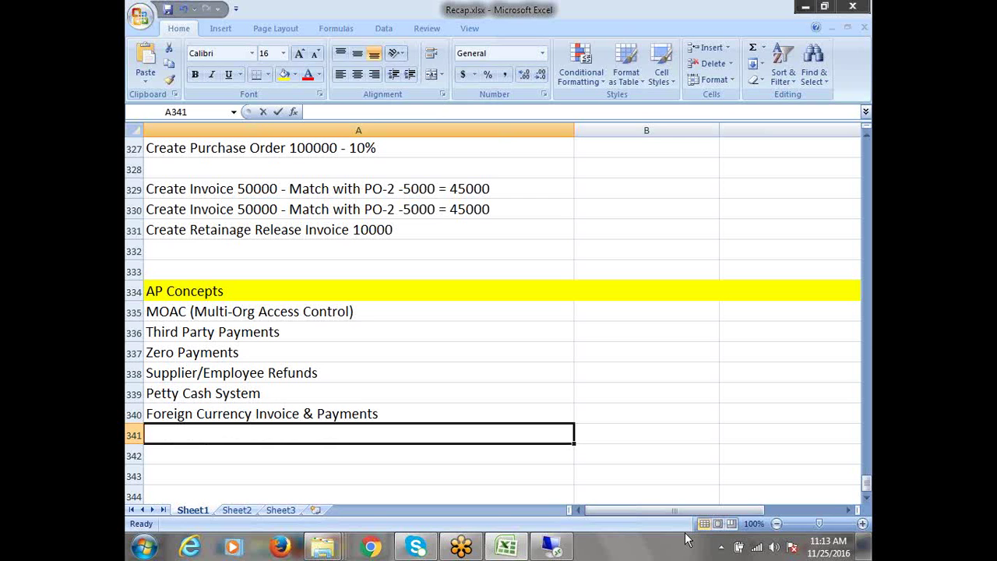
{"action": "type", "text": "Supplier Merge"}
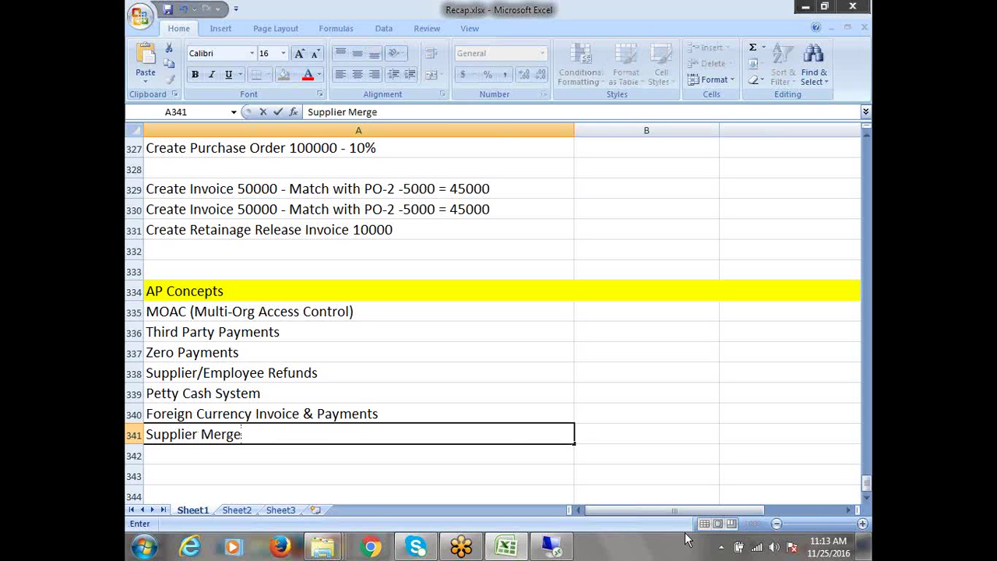
{"action": "key", "text": "Return"}
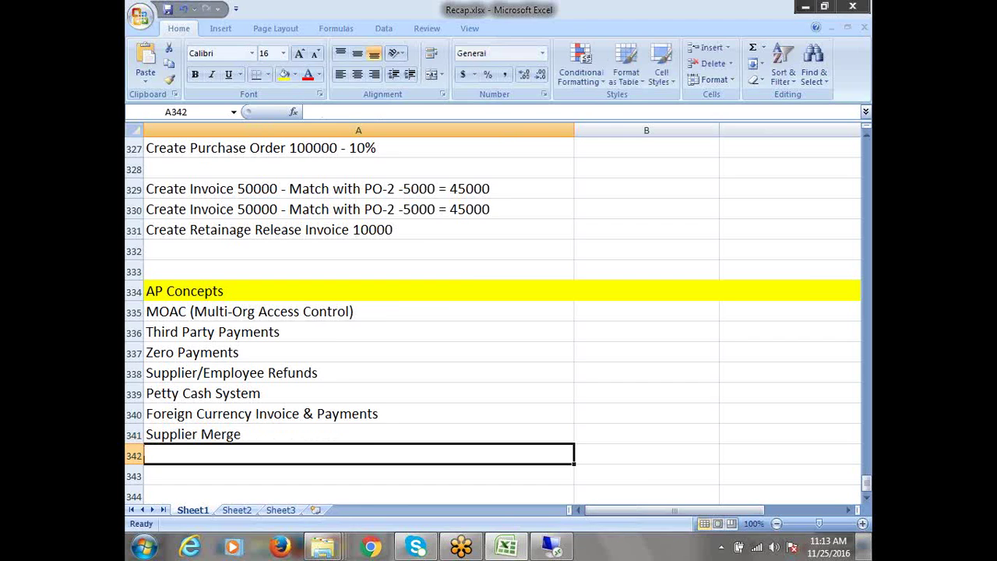
Step: Save the workbook and add "Holds & Releaes" in cell A342 under Supplier Merge
{"action": "mouse_move", "coordinate": [866, 545]}
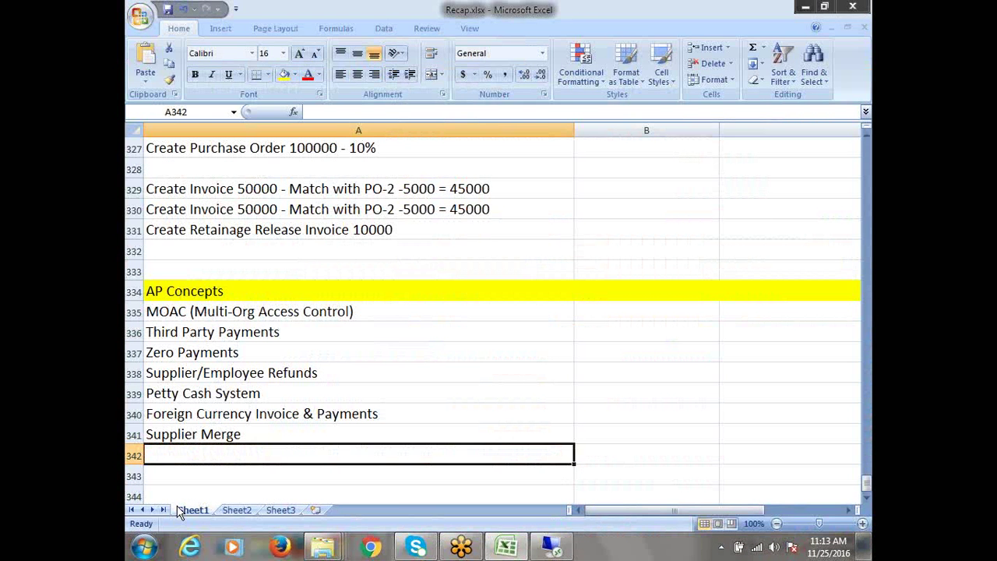
{"action": "key", "text": "ctrl+s"}
{"action": "type", "text": "Holds"}
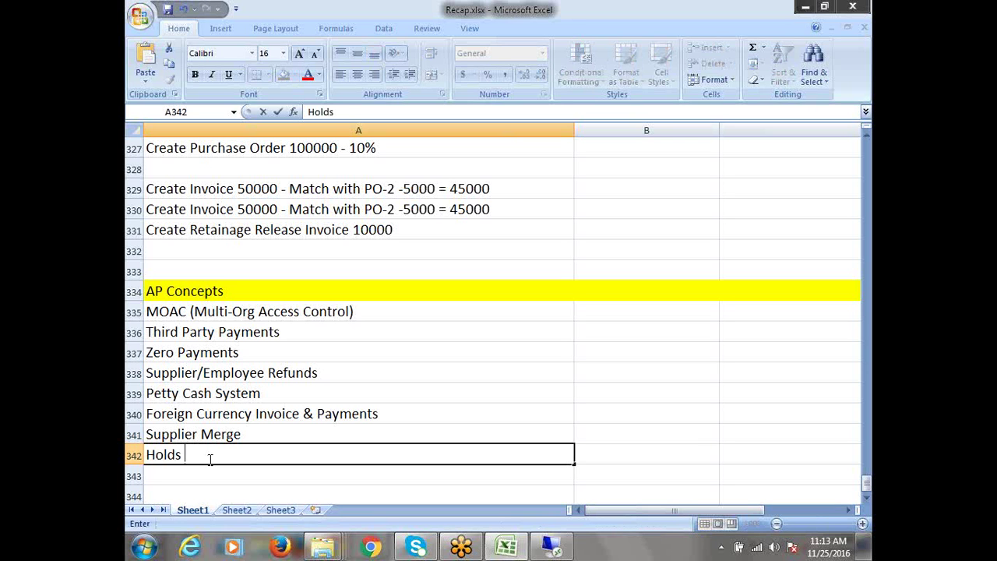
{"action": "type", "text": " & Releaes"}
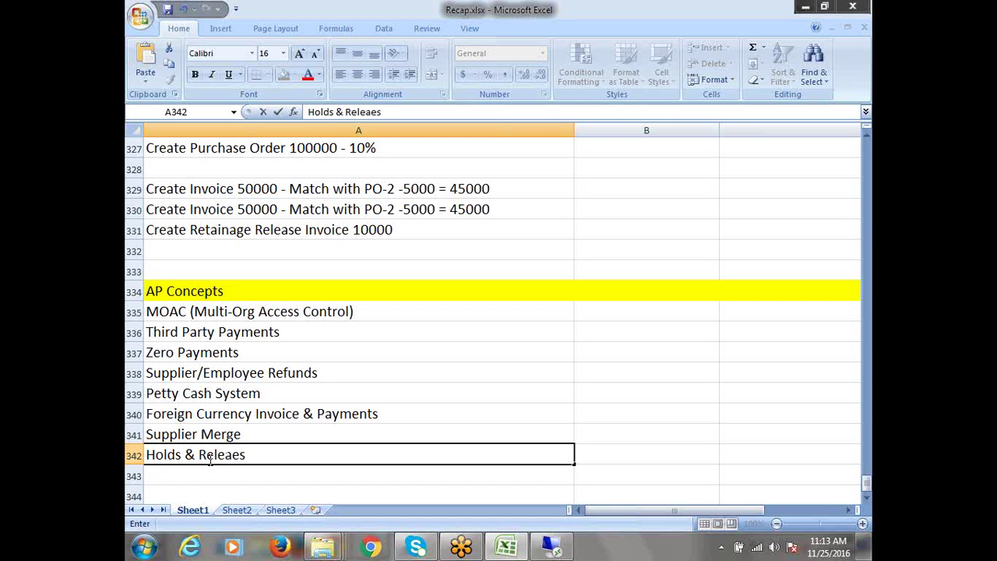
{"action": "key", "text": "Return"}
{"action": "key", "text": "Return"}
{"action": "scroll", "coordinate": [218, 451], "scroll_direction": "down", "scroll_amount": 2}
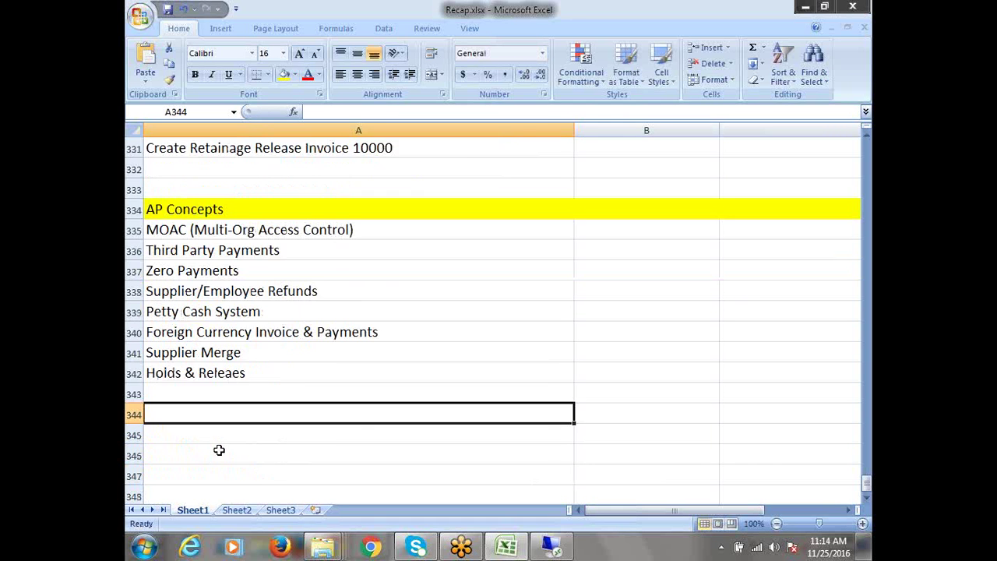
{"action": "left_click", "coordinate": [177, 332]}
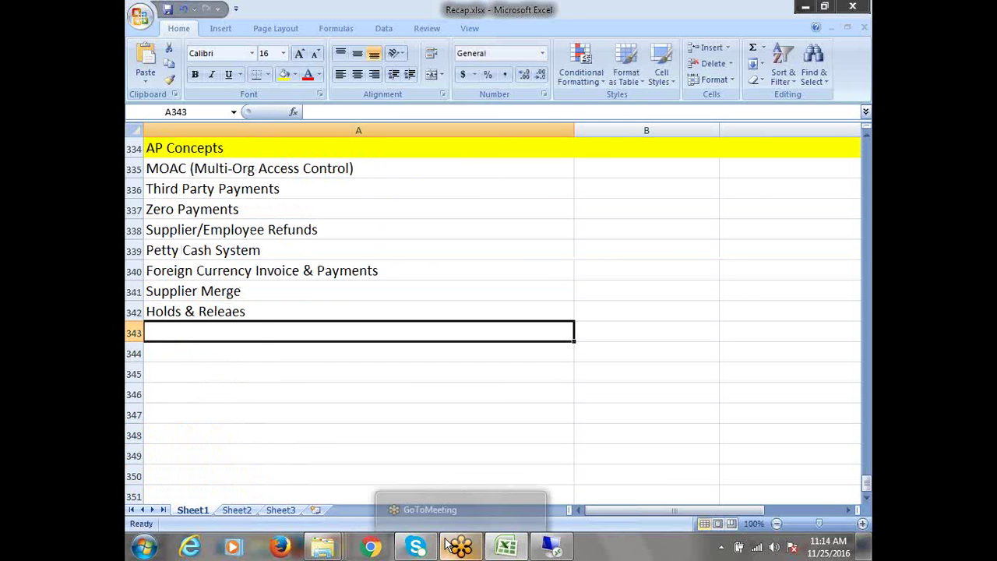
Step: Add "Pay Groups" in cell A343 and "Lookups/Quick Codes" in cell A344 of the AP Concepts list
{"action": "type", "text": "Pa"}
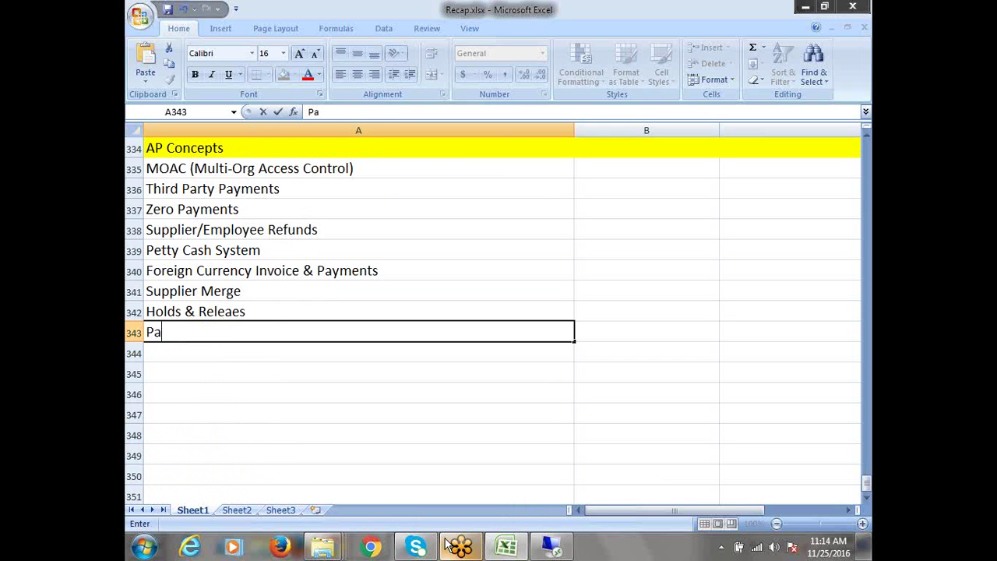
{"action": "type", "text": "y Groups"}
{"action": "key", "text": "Return"}
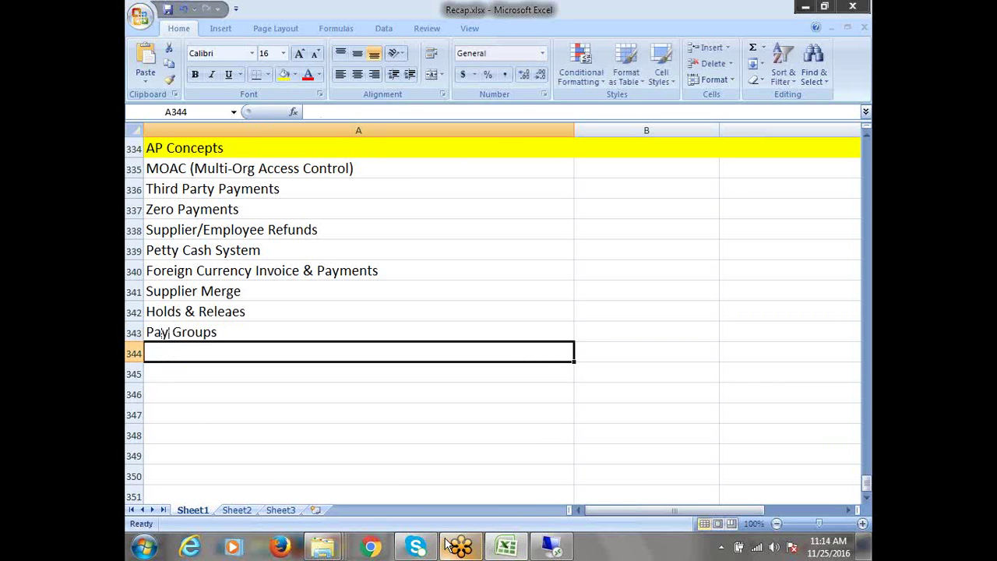
{"action": "type", "text": "Lookup"}
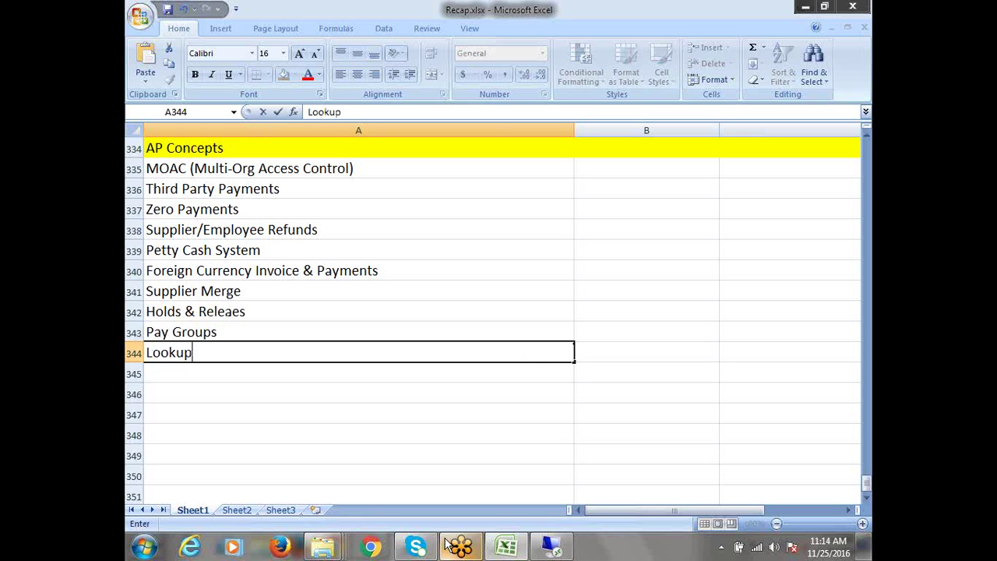
{"action": "type", "text": "s/Quick Codes"}
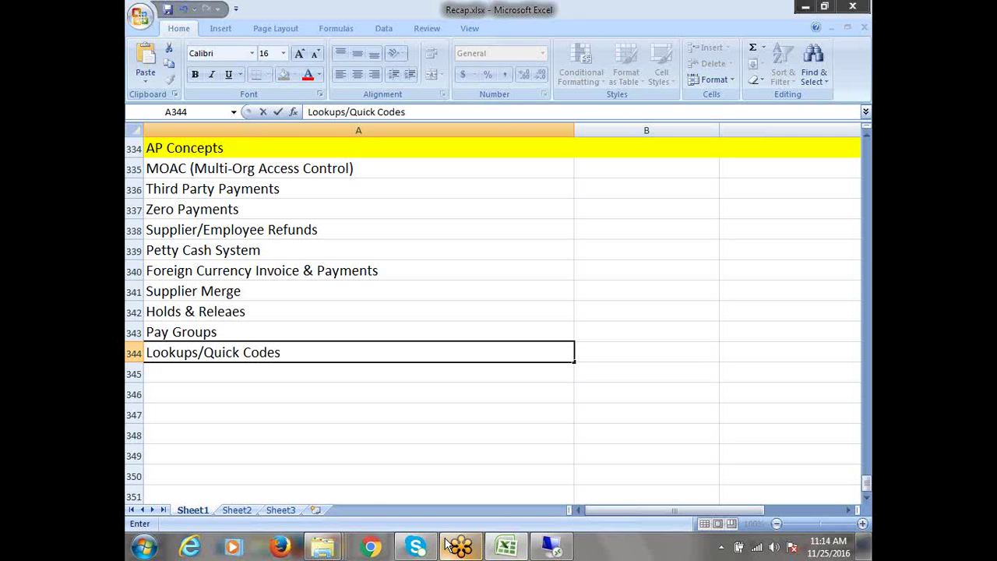
{"action": "key", "text": "ctrl+Return"}
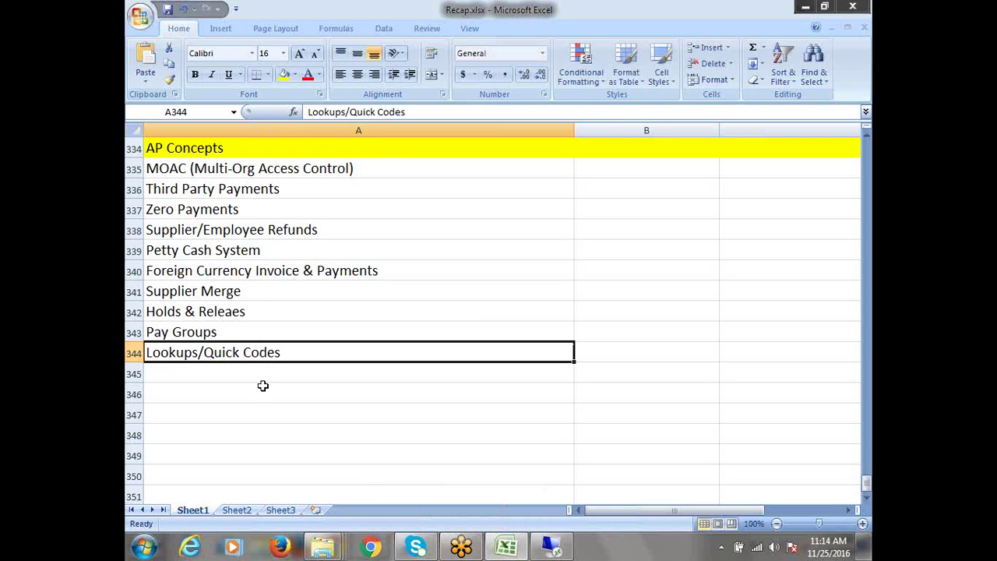
Step: Add "Invoice Batch" in cell A345 under Lookups/Quick Codes
{"action": "left_click", "coordinate": [219, 380]}
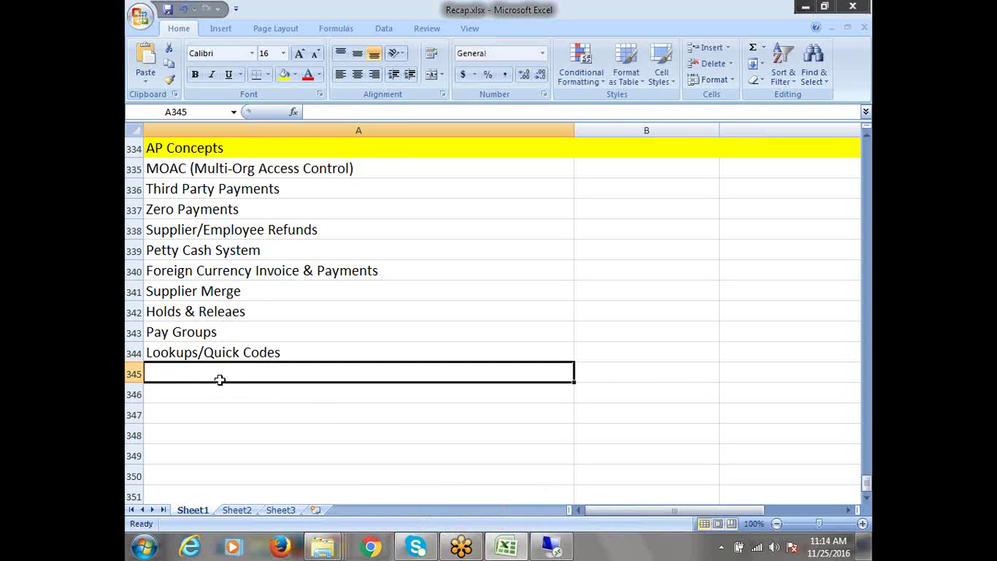
{"action": "type", "text": "Inv"}
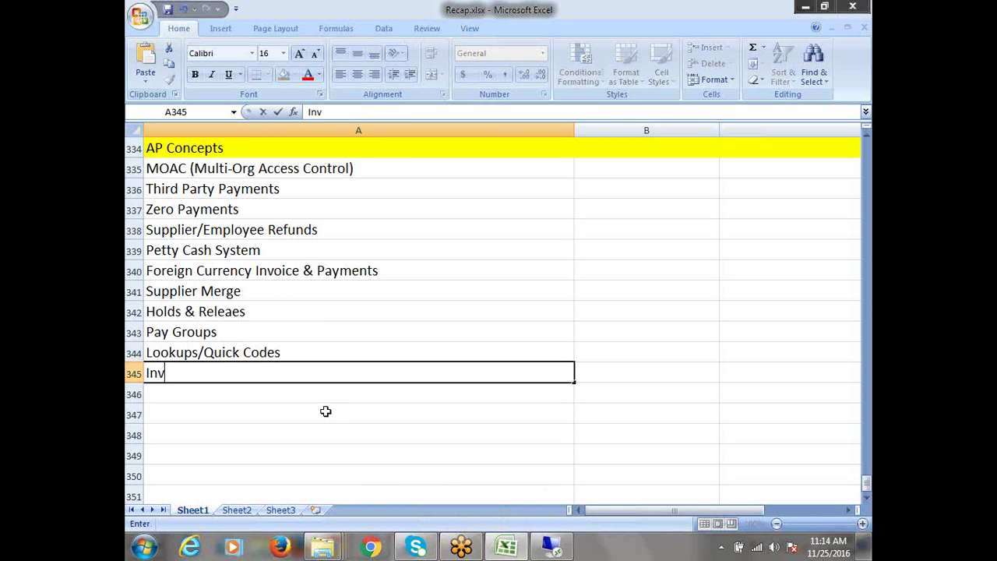
{"action": "type", "text": "oice Batch"}
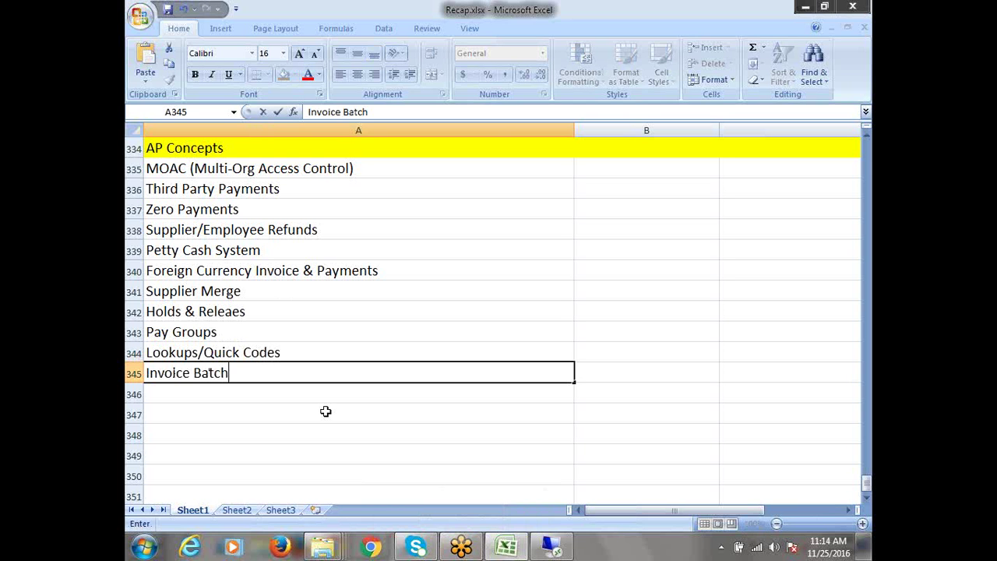
{"action": "key", "text": "Return"}
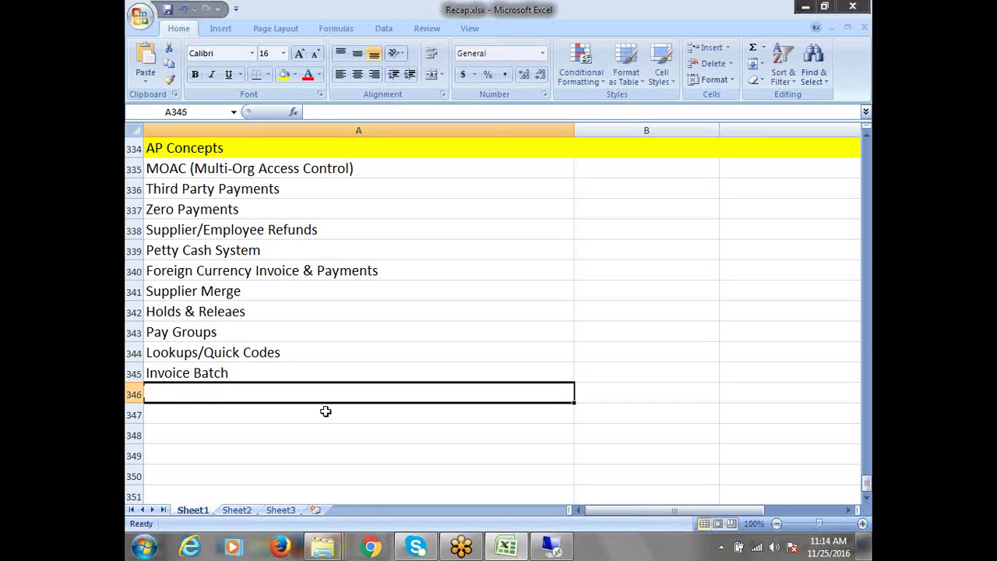
Step: Enter "Payment Manager / Payment Proces Request" in cell A346 of the AP Concepts list
{"action": "type", "text": "Paym"}
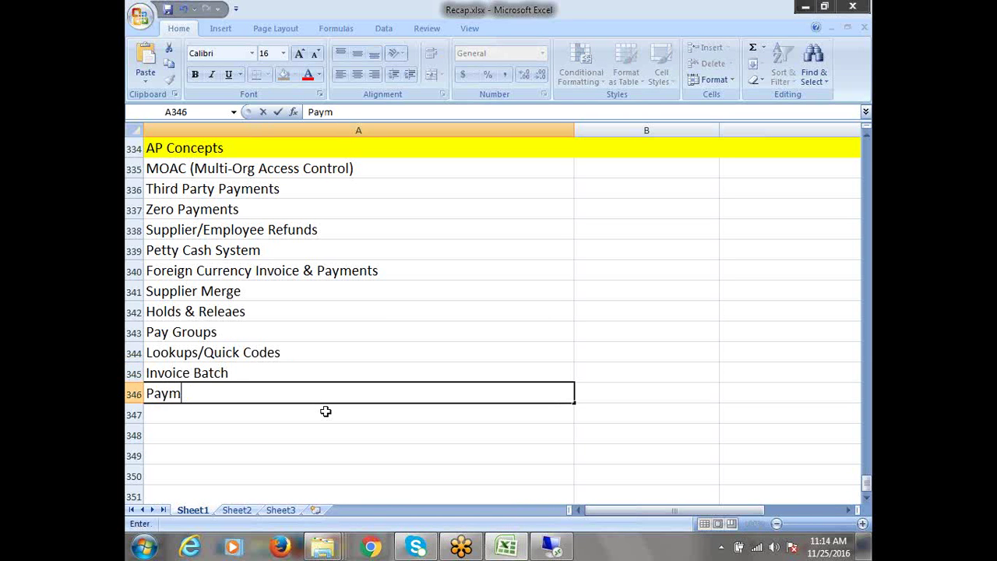
{"action": "type", "text": "ent Proce"}
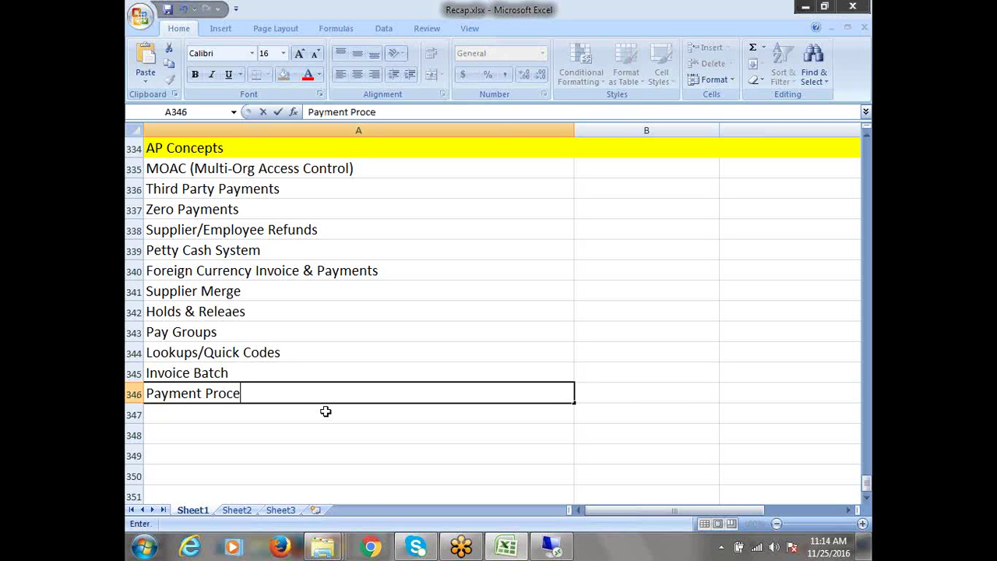
{"action": "type", "text": "s"}
{"action": "key", "text": "BackSpace"}
{"action": "key", "text": "BackSpace"}
{"action": "key", "text": "BackSpace"}
{"action": "key", "text": "BackSpace"}
{"action": "key", "text": "BackSpace"}
{"action": "key", "text": "BackSpace"}
{"action": "type", "text": "Manager"}
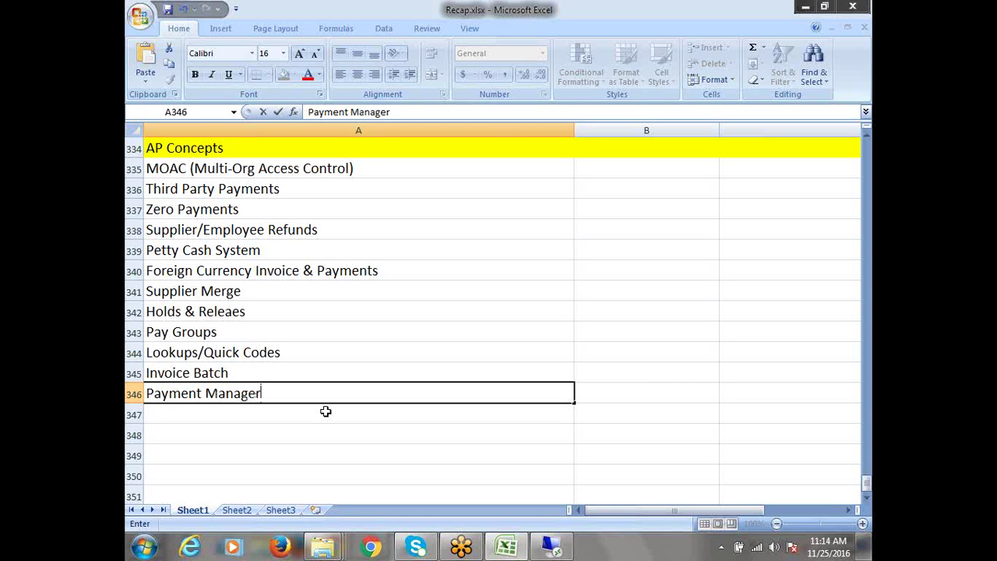
{"action": "type", "text": " / Payment"}
{"action": "type", "text": "Pr"}
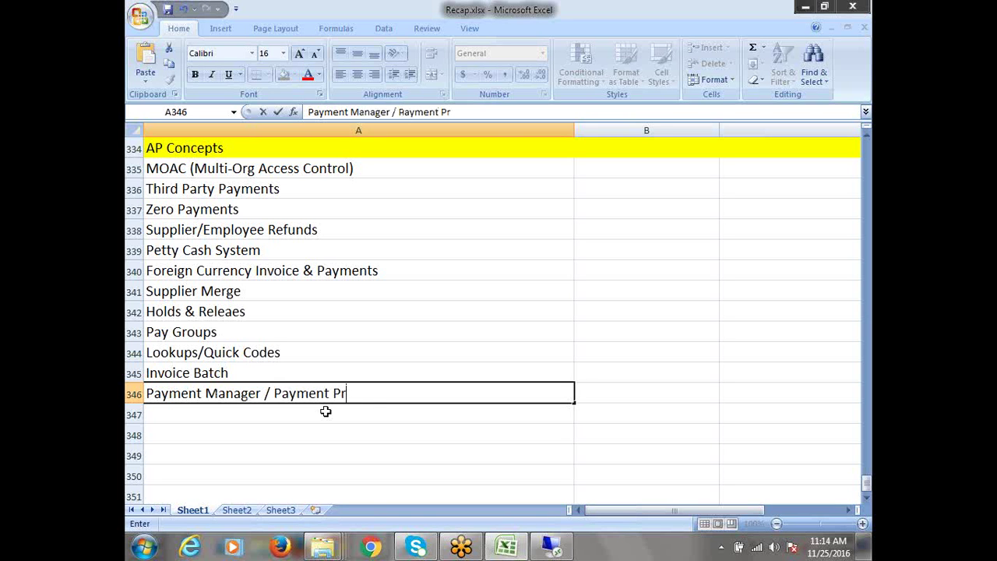
{"action": "type", "text": "oces Request"}
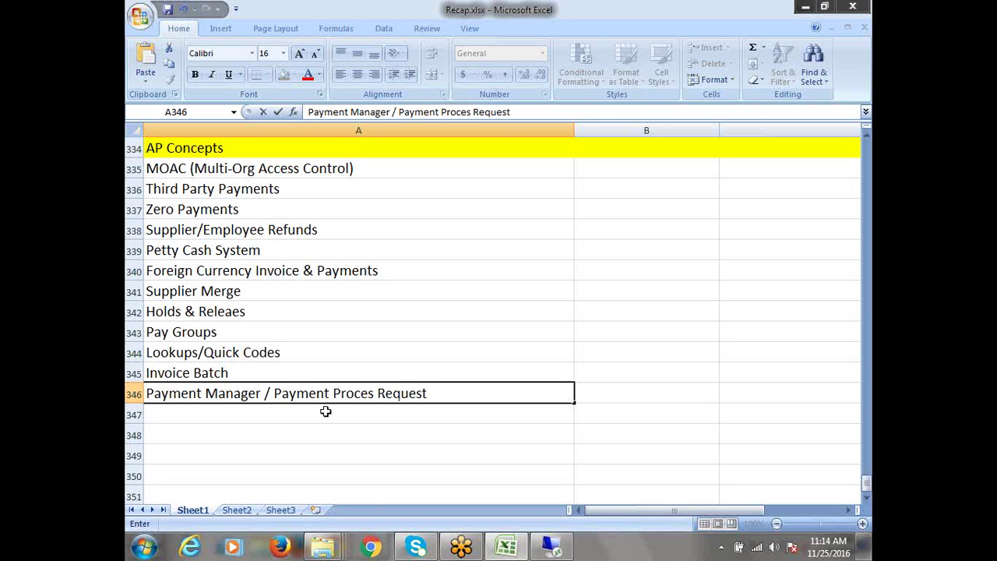
{"action": "key", "text": "Return"}
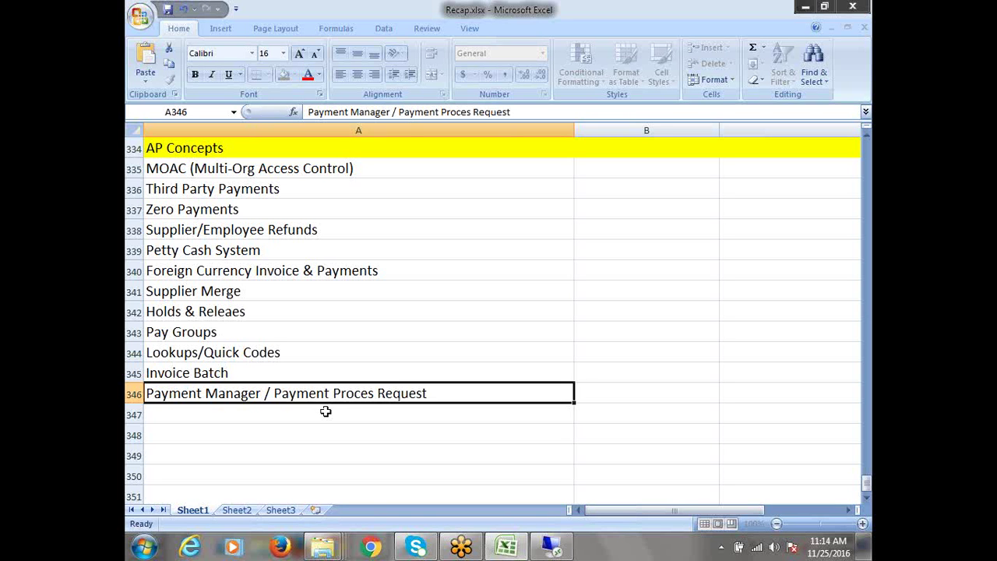
Step: Append "(PPR)" to the Payment Manager entry in cell A346 and save the workbook
{"action": "left_click", "coordinate": [311, 406]}
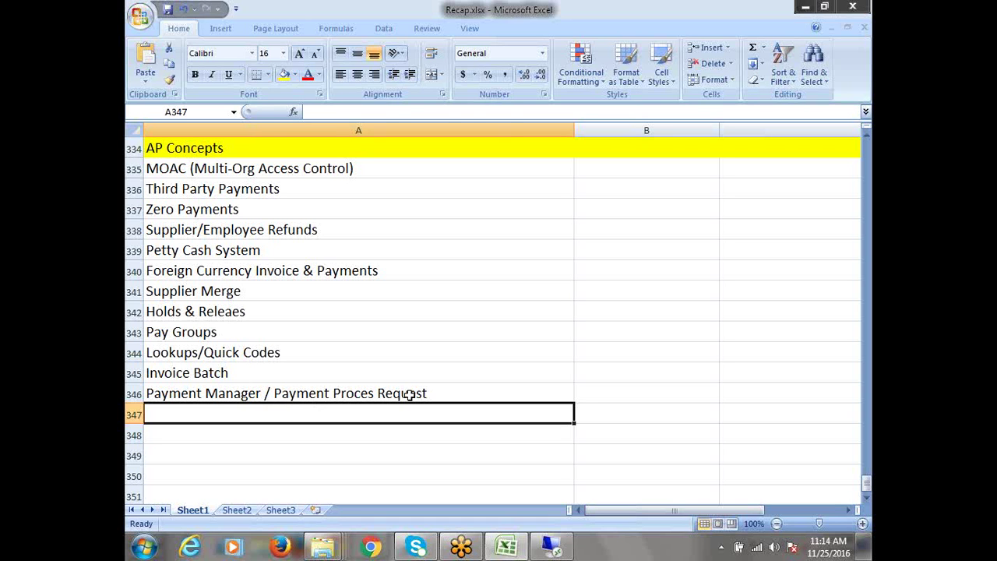
{"action": "left_click", "coordinate": [438, 395]}
{"action": "double_click", "coordinate": [438, 394]}
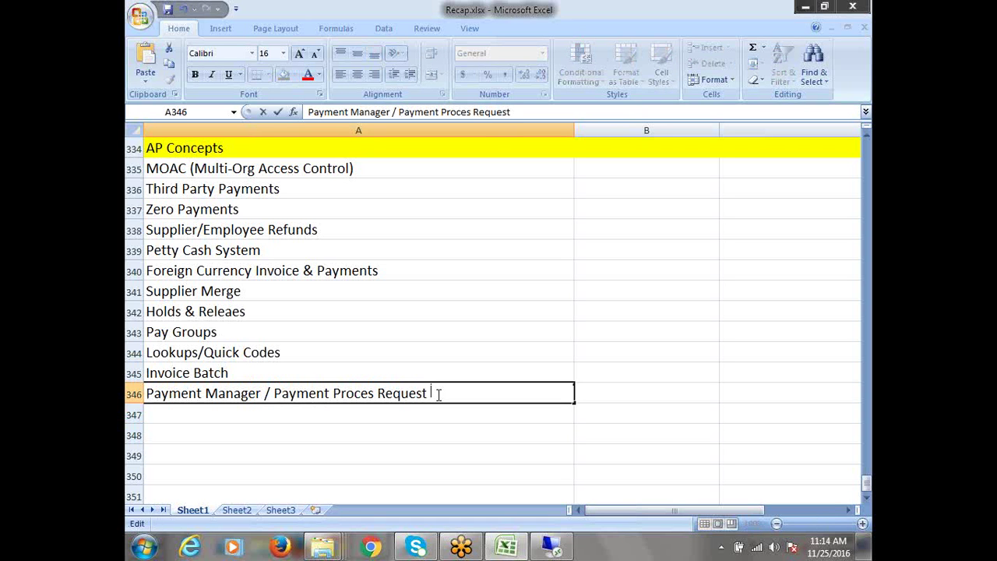
{"action": "type", "text": "(PPR"}
{"action": "key", "text": "ctrl+s"}
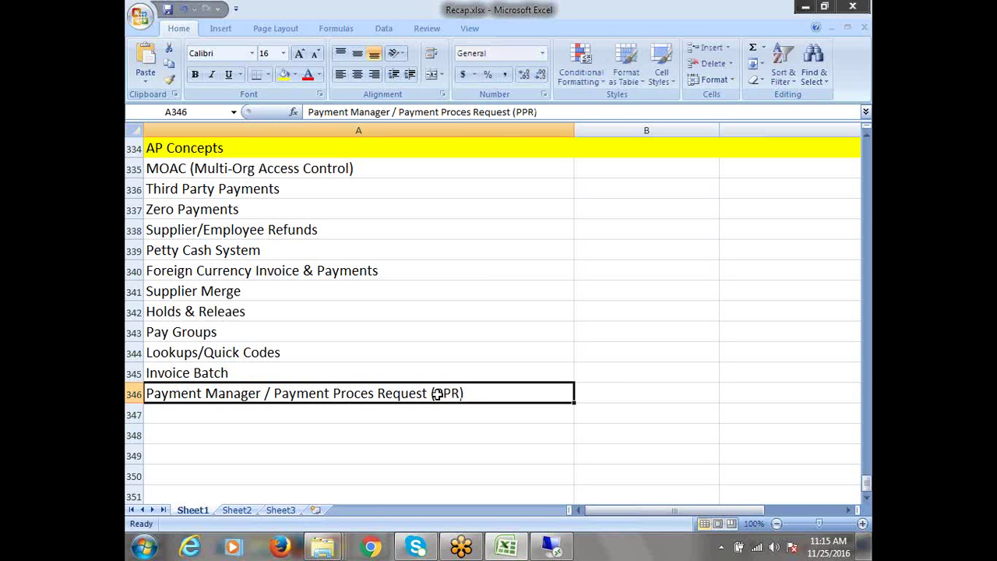
Step: Add "P2P Account Entries" in cell A347 and "Payables Accounting Entries" in cell A348 of the AP Concepts list
{"action": "left_click", "coordinate": [229, 415]}
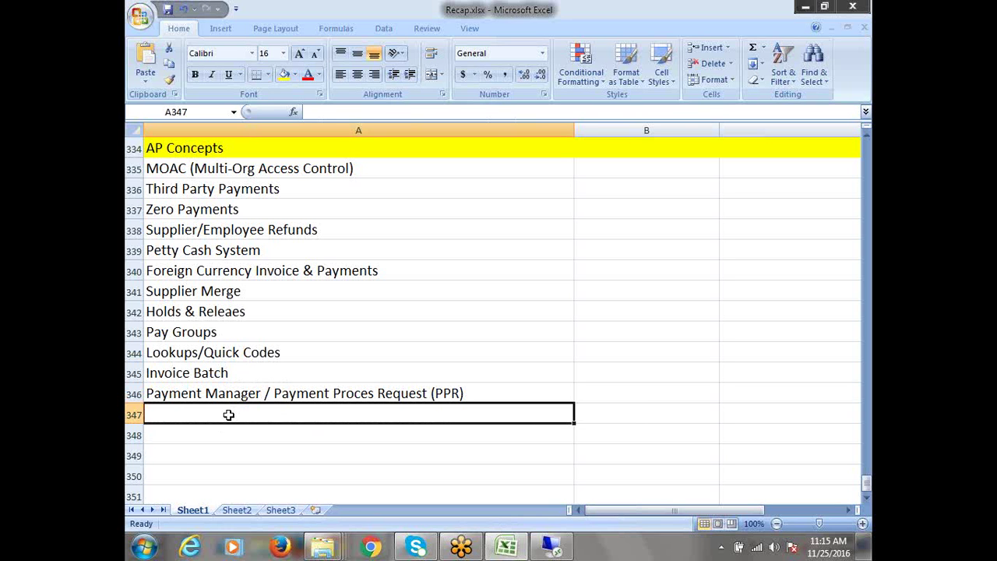
{"action": "type", "text": "P2"}
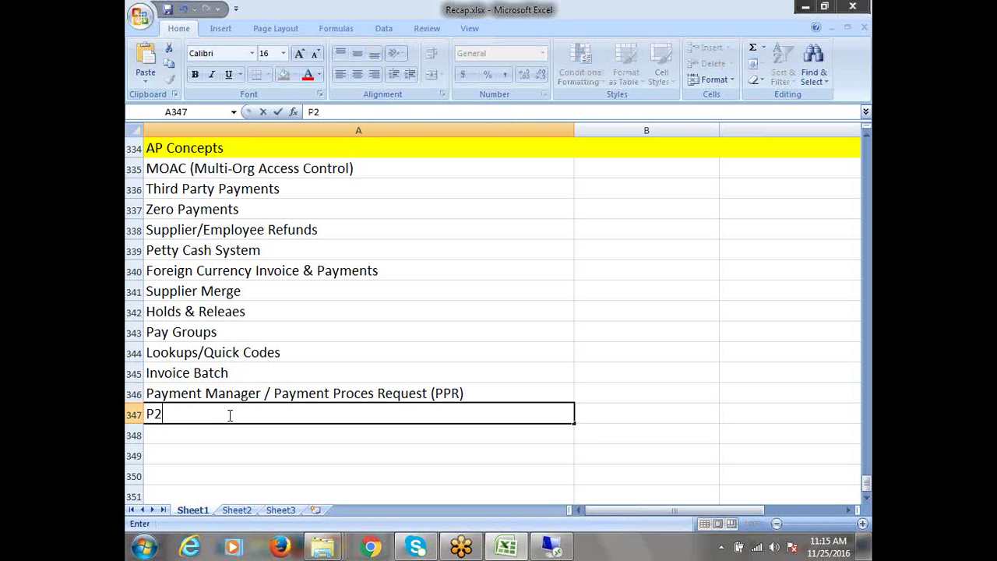
{"action": "type", "text": "P Account Entr"}
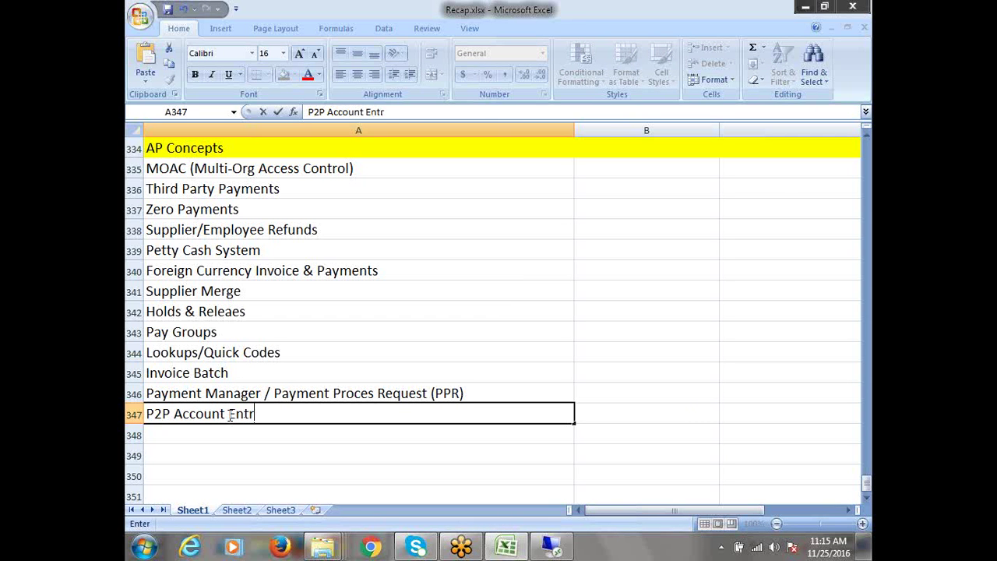
{"action": "type", "text": "ies"}
{"action": "left_click", "coordinate": [212, 434]}
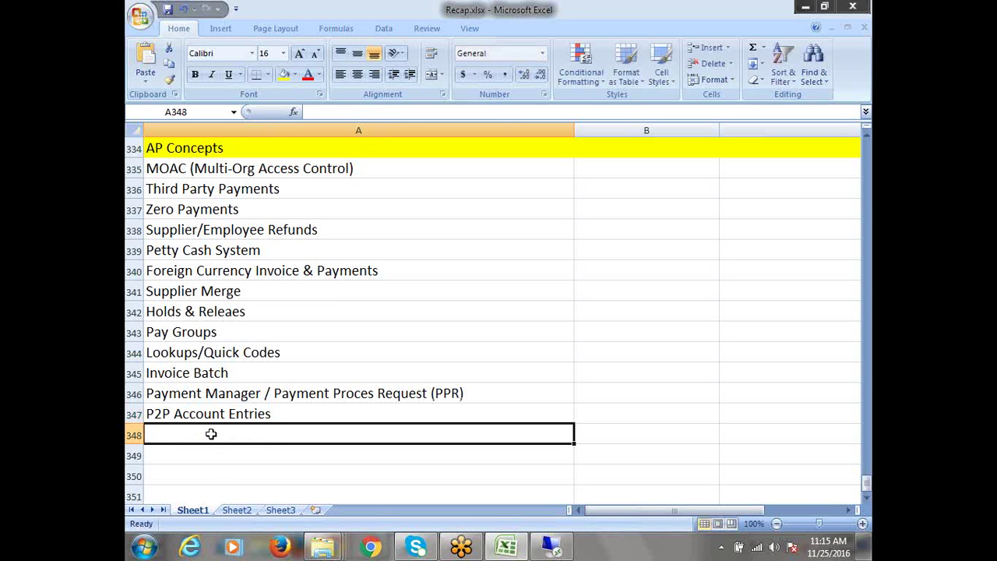
{"action": "type", "text": "Payab"}
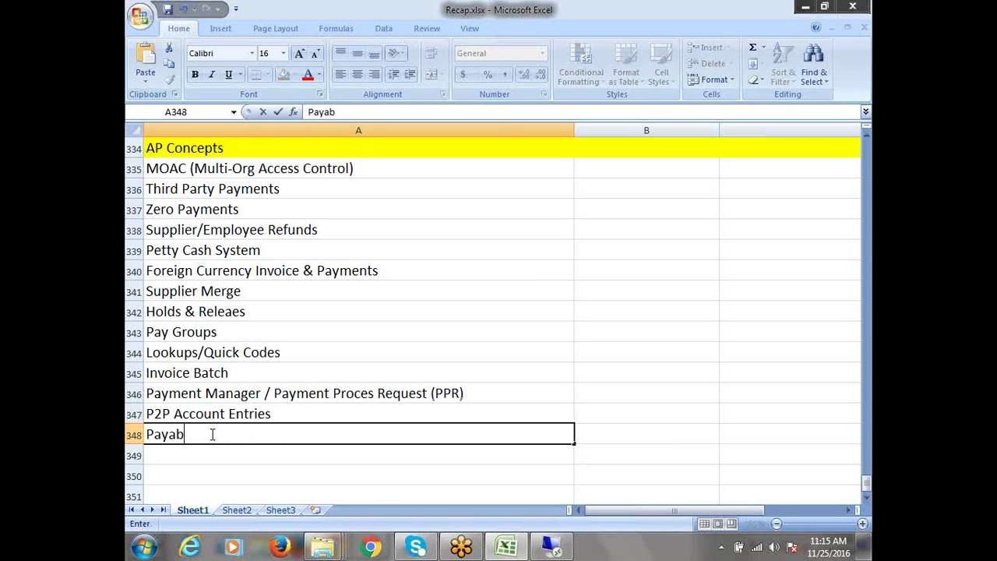
{"action": "type", "text": "les Accounting Entries"}
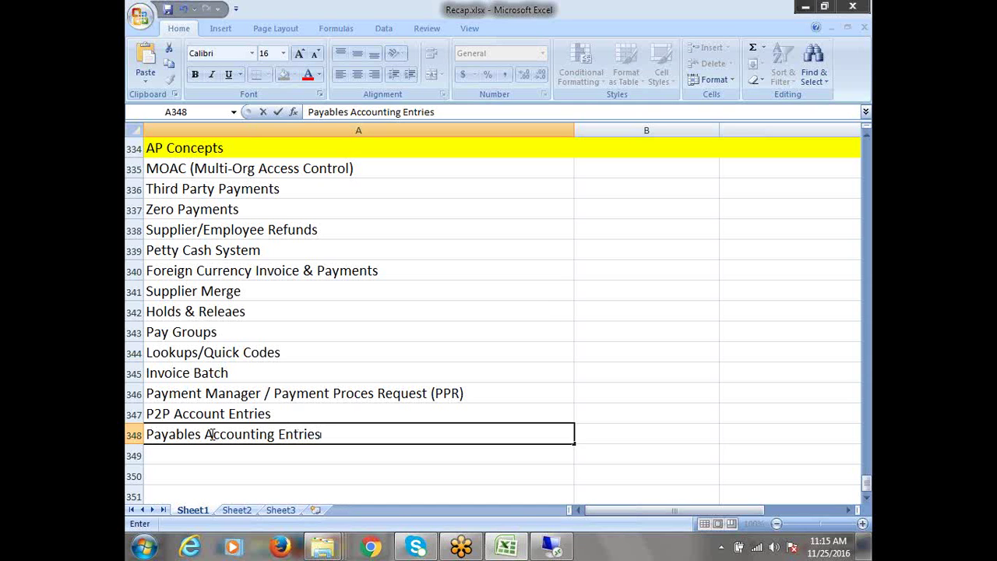
{"action": "key", "text": "Return"}
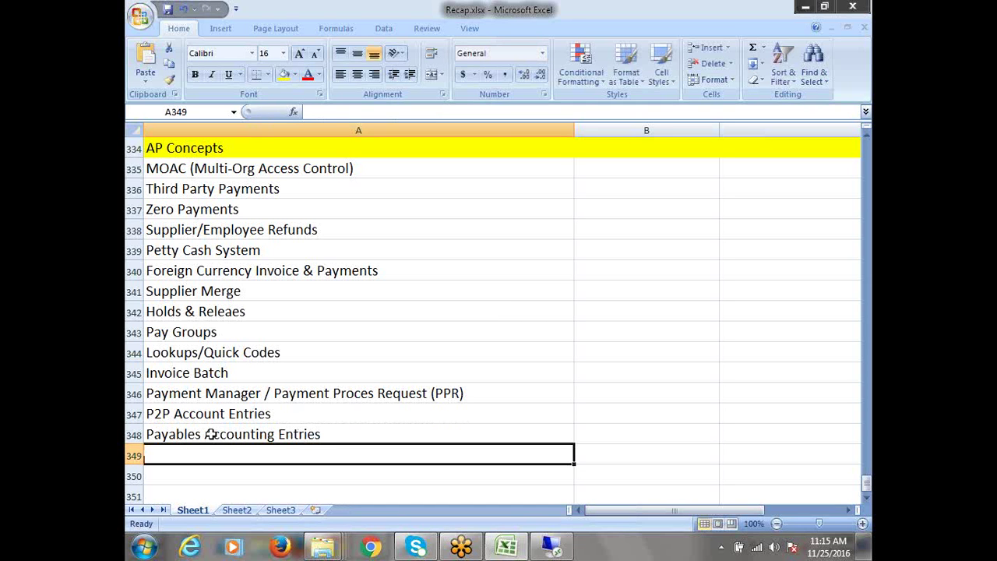
Step: Add "AP Base Tables" in cell A349 and "AP Interfaces & Interface Tables" in cell A350 of the AP Concepts list
{"action": "type", "text": "AP "}
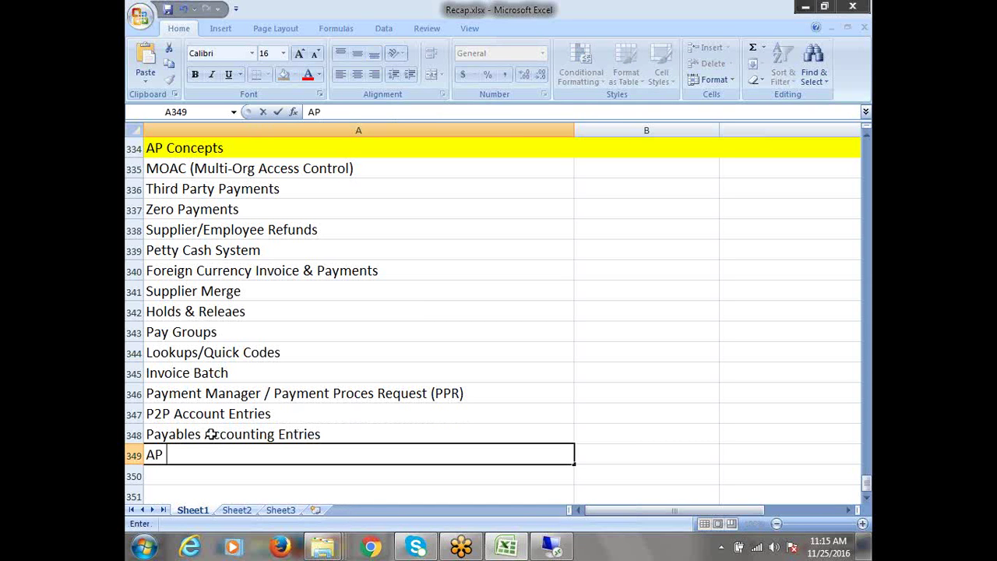
{"action": "type", "text": "Base Tables"}
{"action": "key", "text": "Return"}
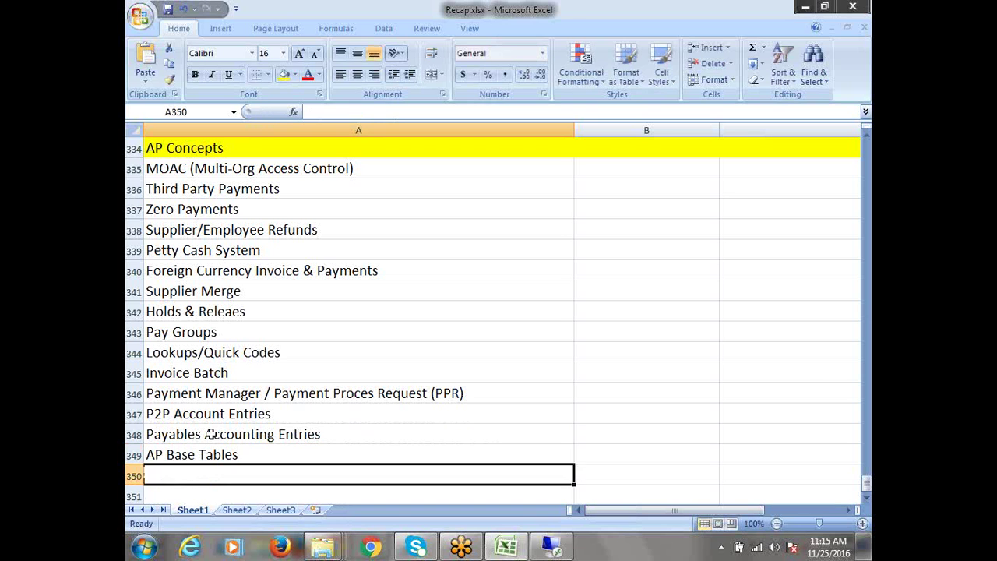
{"action": "type", "text": "AP I"}
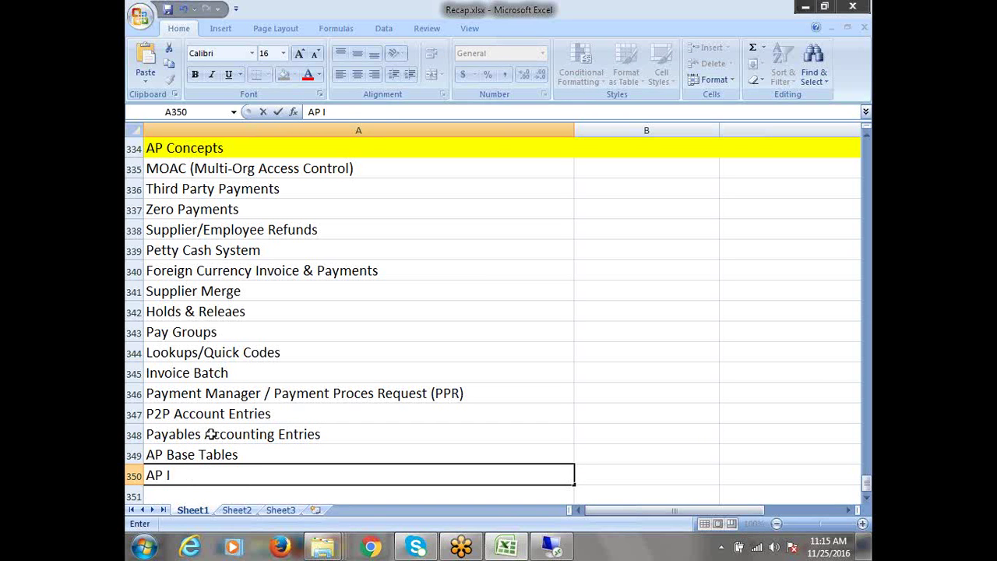
{"action": "type", "text": "nterfaces"}
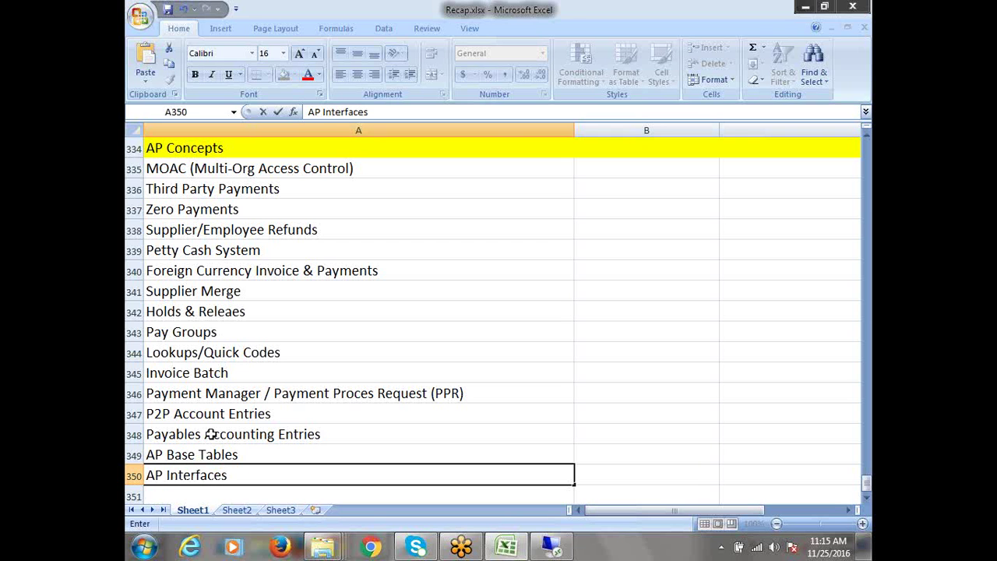
{"action": "type", "text": " & Tables"}
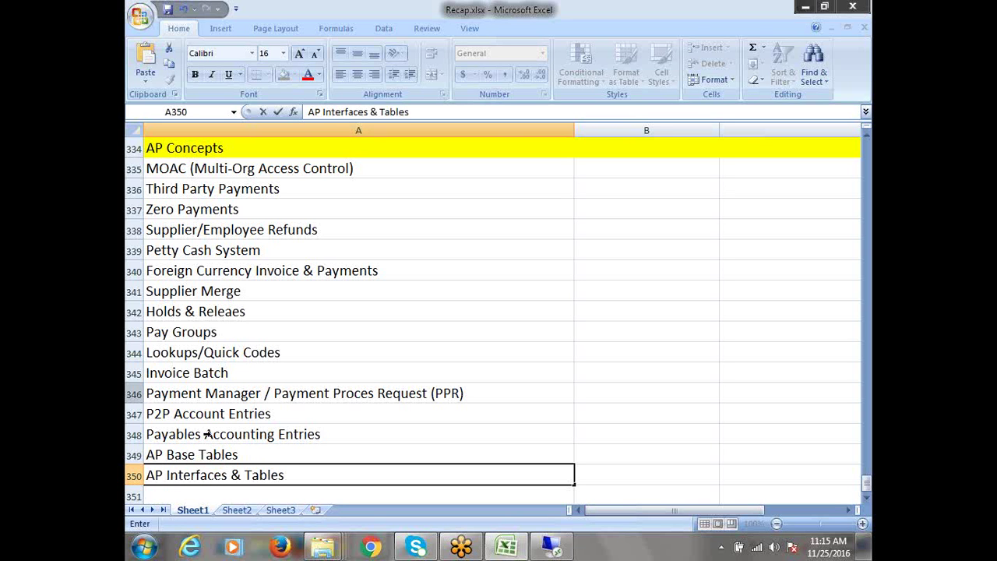
{"action": "left_click", "coordinate": [246, 475]}
{"action": "type", "text": "Interfa "}
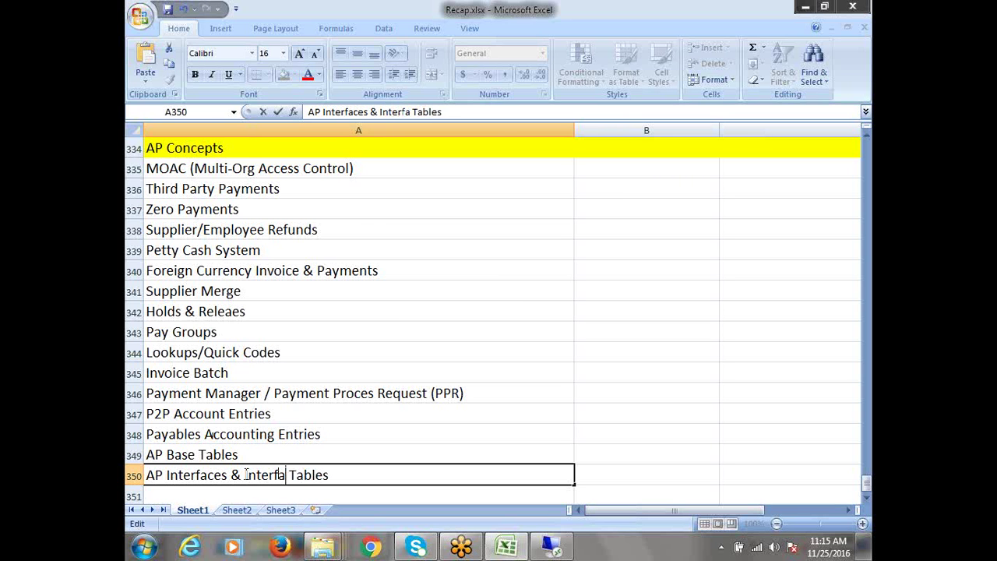
{"action": "type", "text": "ce"}
{"action": "scroll", "coordinate": [244, 430], "scroll_direction": "down", "scroll_amount": 1}
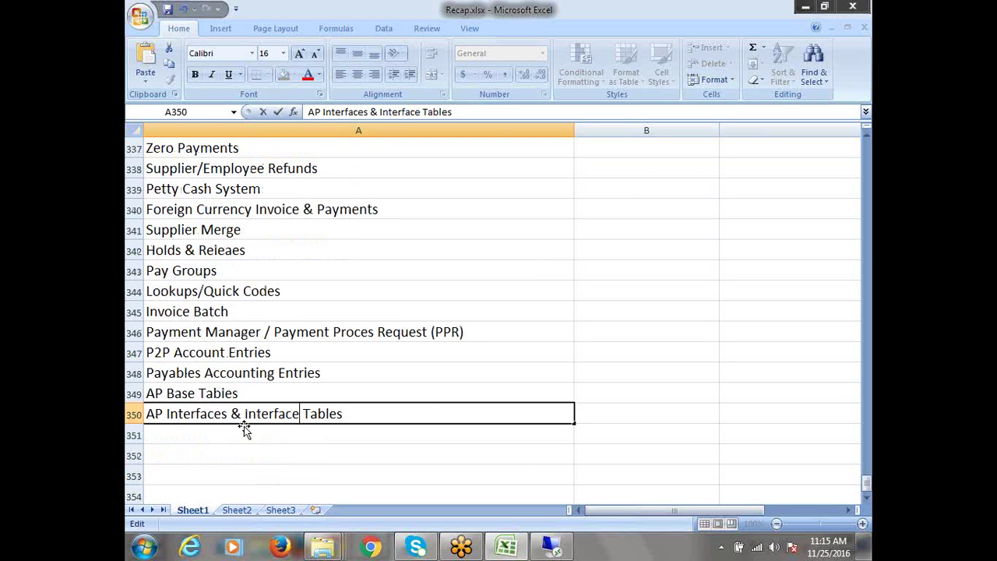
Step: Add "Key Reports in Payables" in cell A351 of the AP Concepts list
{"action": "left_click", "coordinate": [203, 431]}
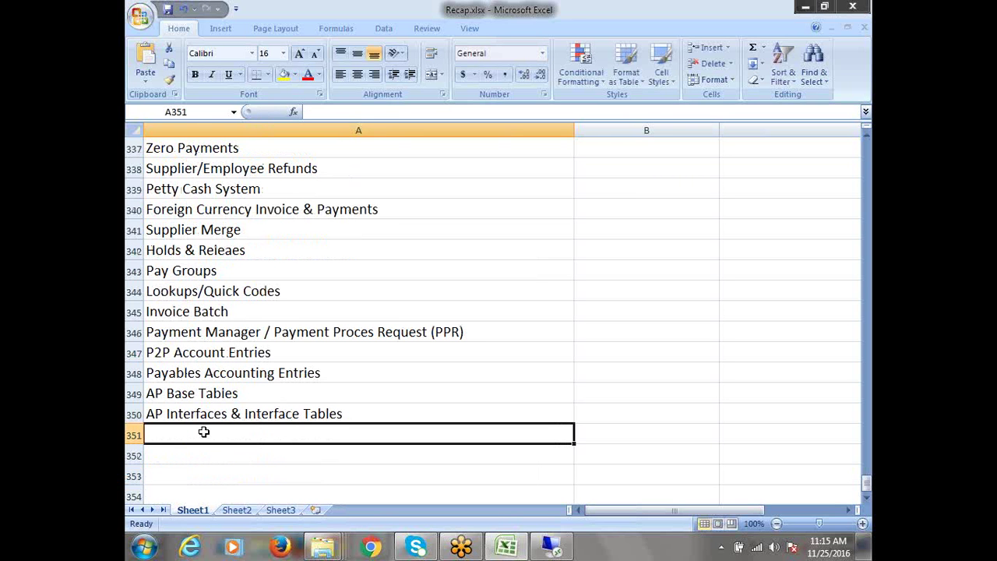
{"action": "type", "text": "Key"}
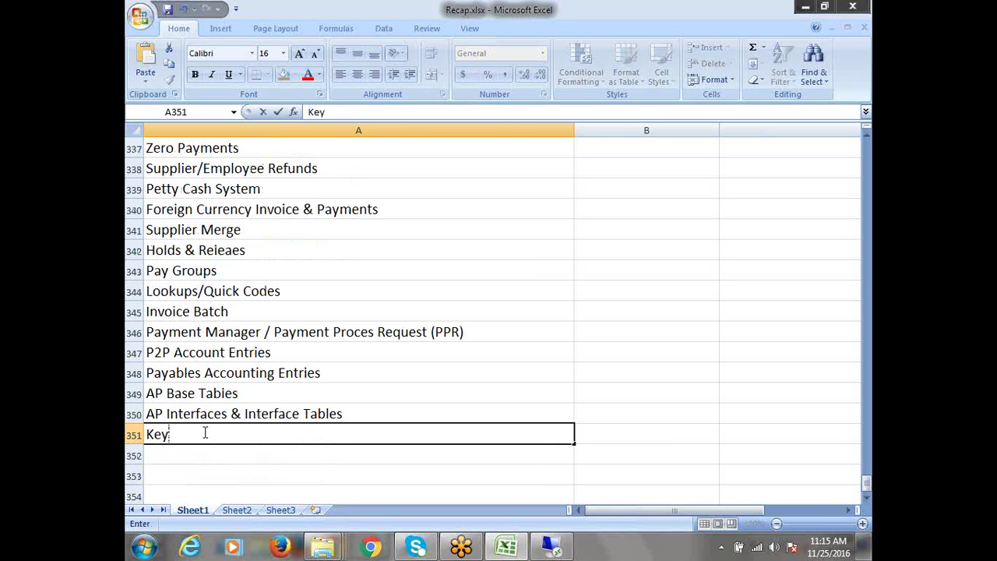
{"action": "type", "text": " Reports in A"}
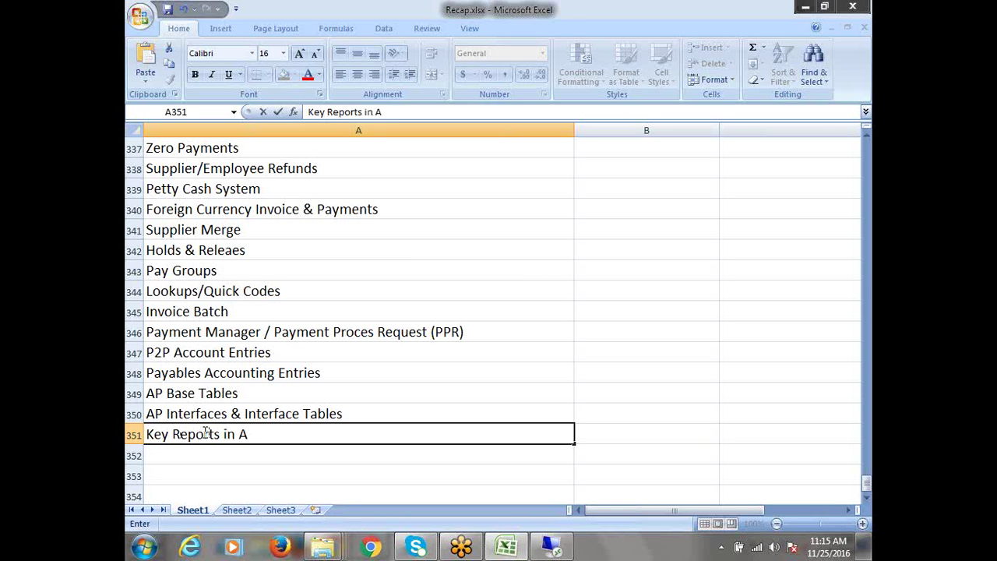
{"action": "key", "text": "BackSpace"}
{"action": "type", "text": "Payabl"}
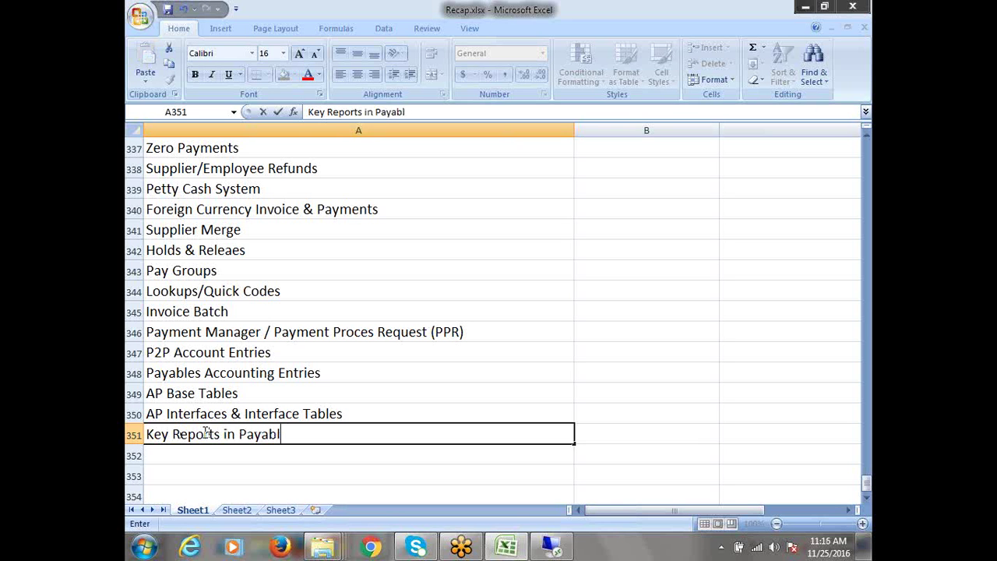
{"action": "type", "text": "es"}
{"action": "key", "text": "ctrl+Return"}
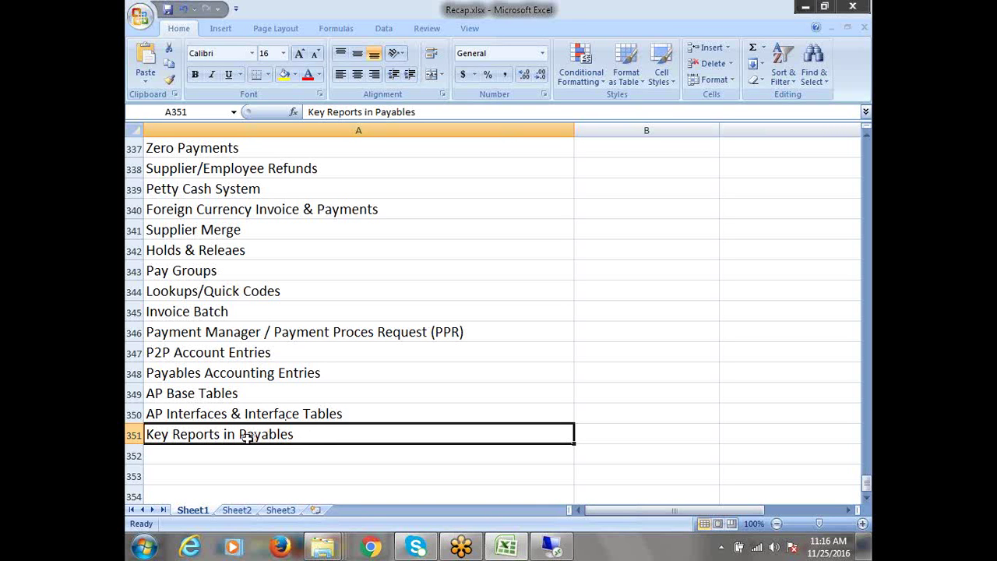
Step: Review the AP Concepts topics from MOAC (Multi-Org Access Control) through Lookups/Quick Codes
{"action": "scroll", "coordinate": [248, 438], "scroll_direction": "up", "scroll_amount": 1}
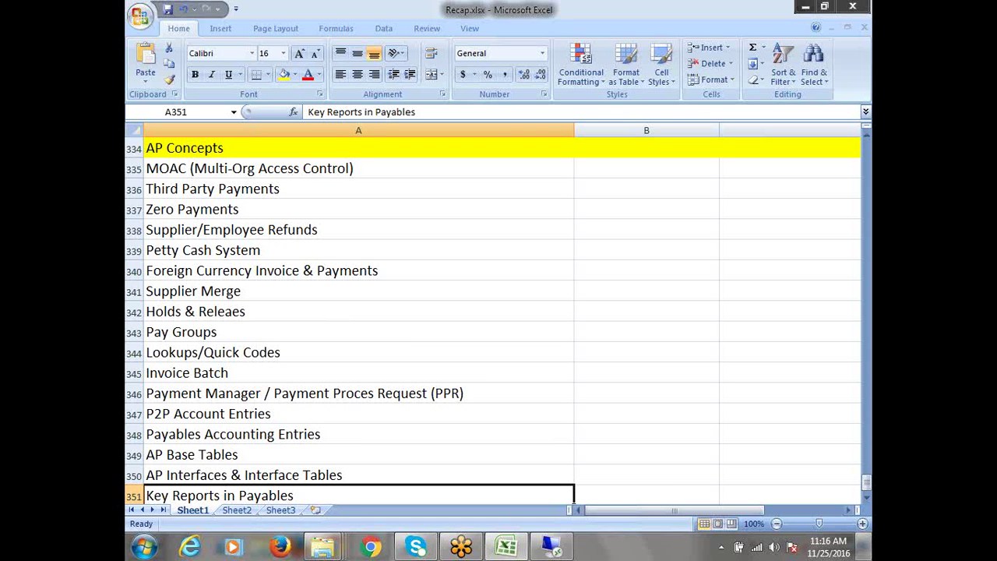
{"action": "left_click", "coordinate": [868, 502]}
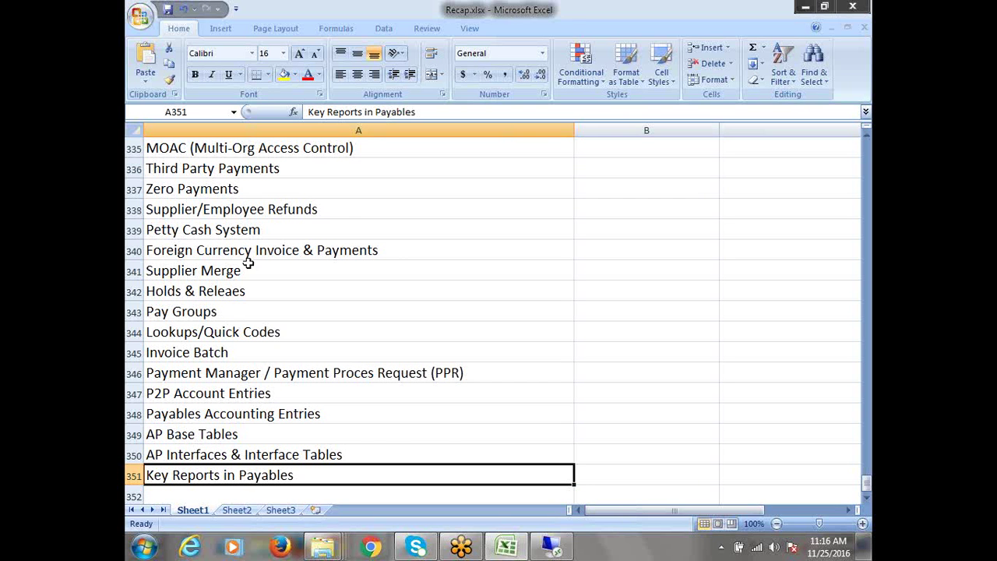
{"action": "scroll", "coordinate": [404, 277], "scroll_direction": "up", "scroll_amount": 1}
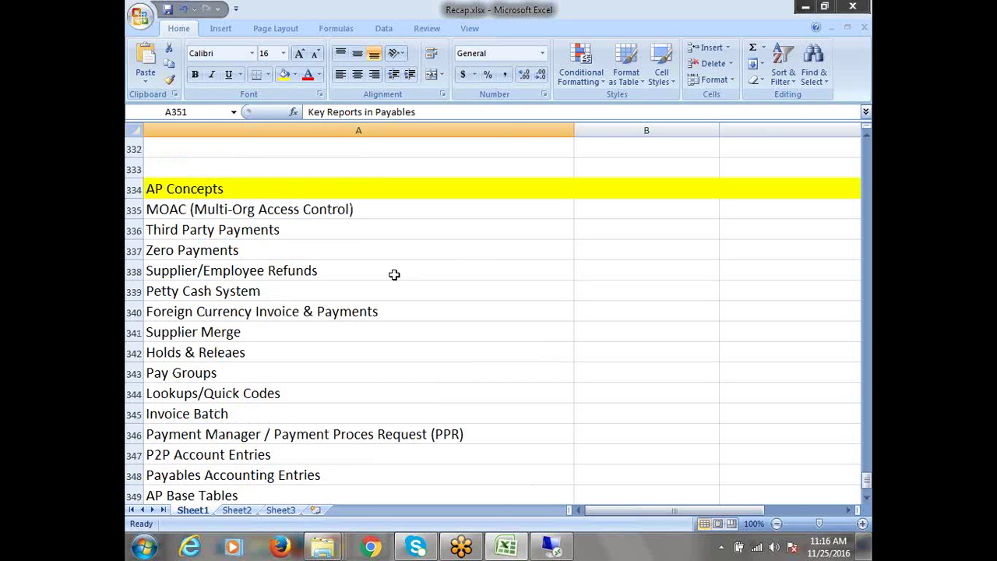
{"action": "left_click", "coordinate": [282, 210]}
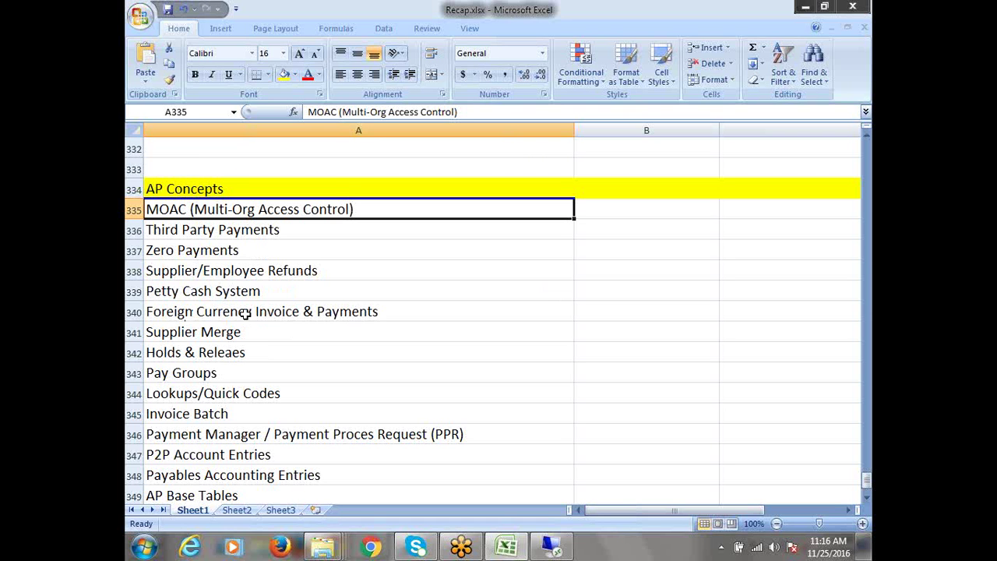
{"action": "left_click", "coordinate": [196, 338]}
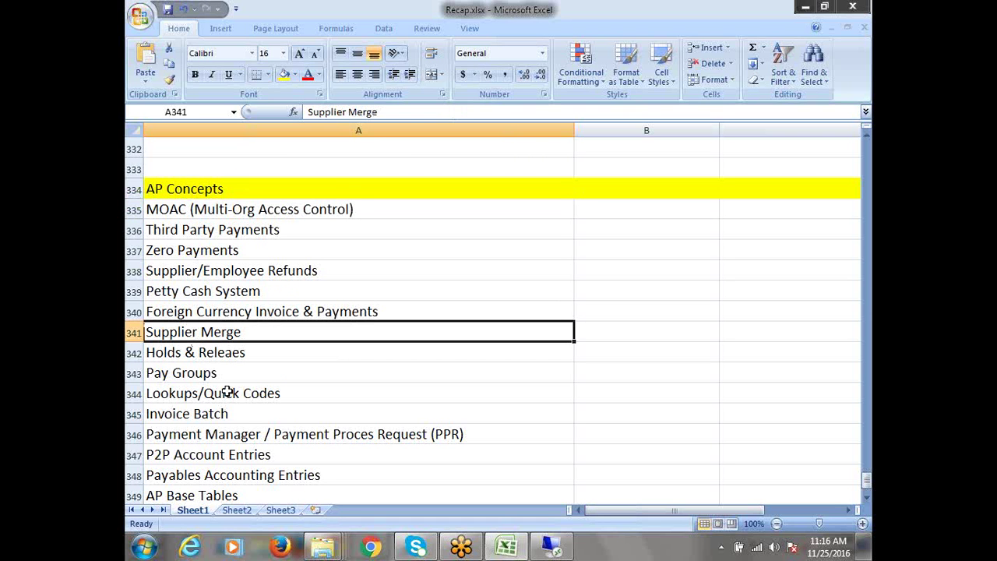
{"action": "left_click", "coordinate": [204, 358]}
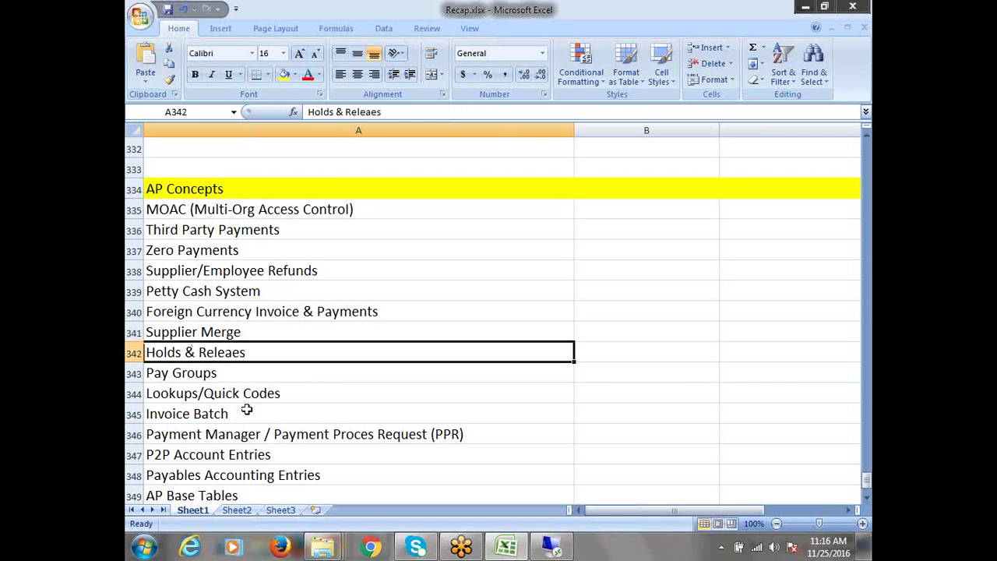
{"action": "left_click", "coordinate": [208, 377]}
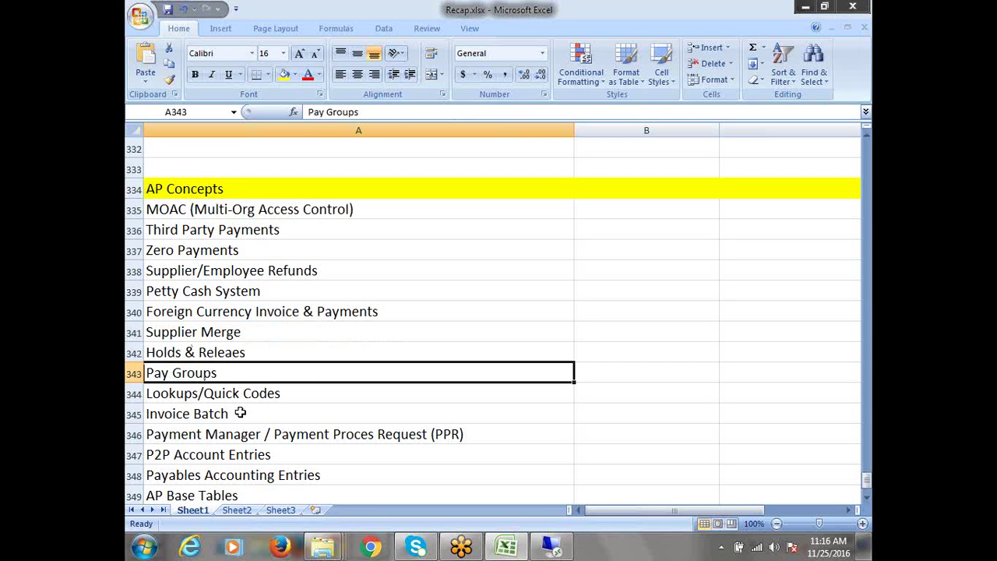
{"action": "left_click", "coordinate": [209, 401]}
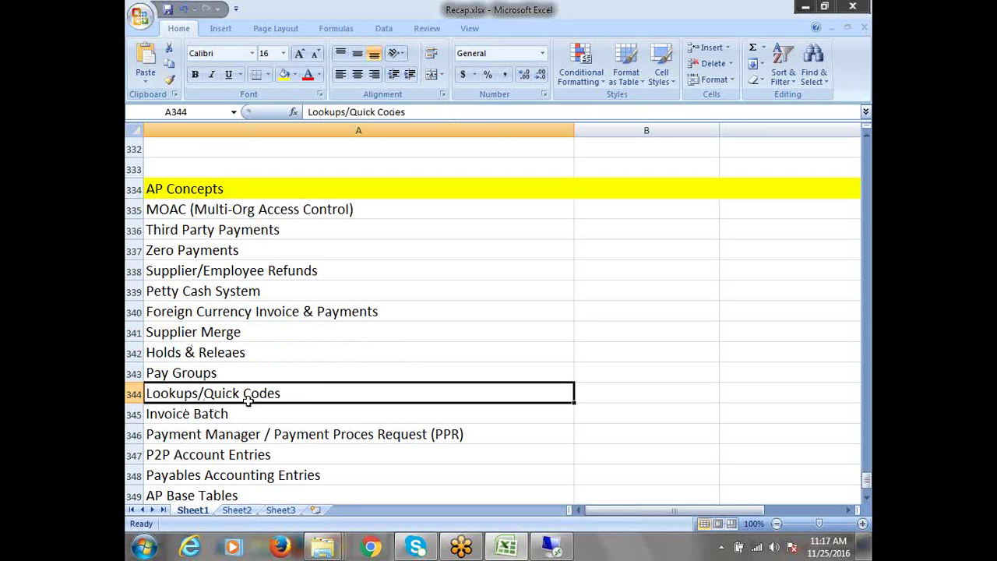
Step: Go through the remaining AP Concepts topics, from Invoice Batch to Key Reports in Payables
{"action": "scroll", "coordinate": [265, 399], "scroll_direction": "down", "scroll_amount": 1}
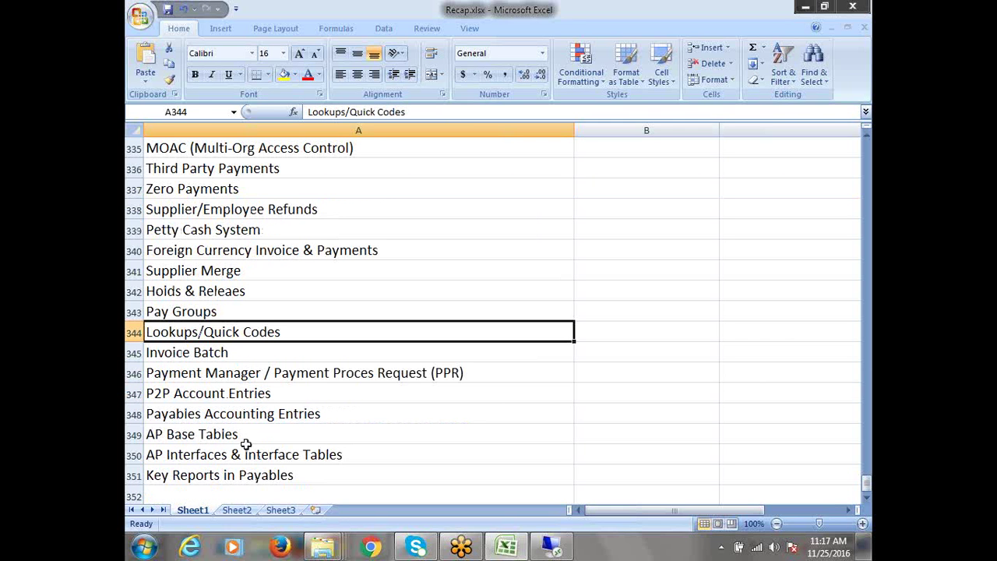
{"action": "left_click", "coordinate": [184, 356]}
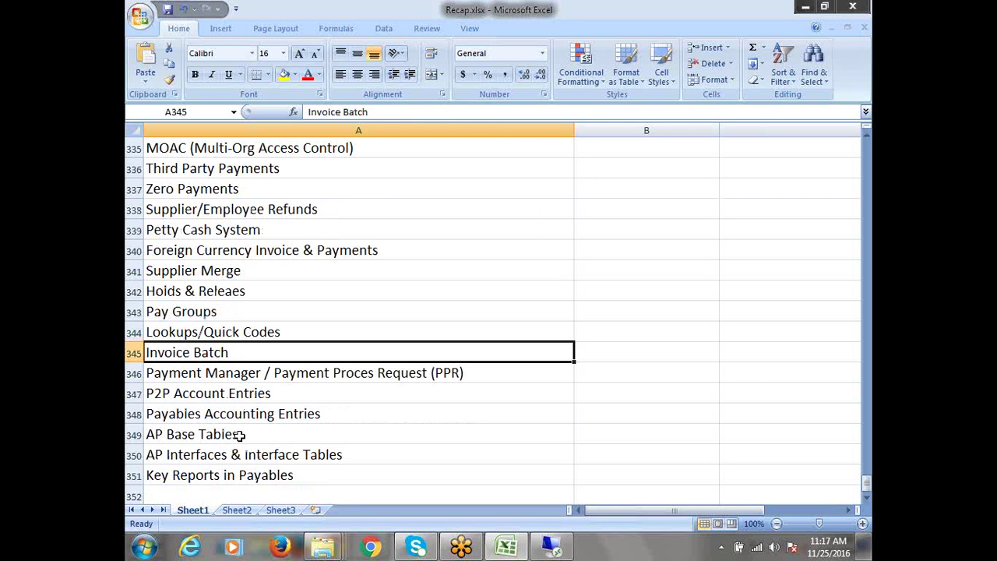
{"action": "left_click", "coordinate": [284, 373]}
{"action": "double_click", "coordinate": [273, 372]}
{"action": "left_click_drag", "start_coordinate": [273, 372], "coordinate": [407, 392]}
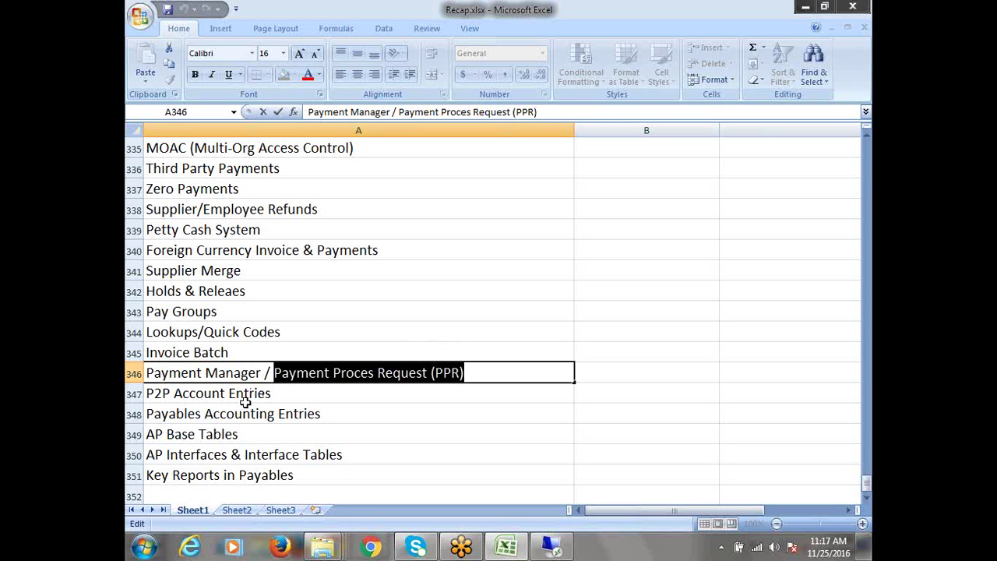
{"action": "left_click", "coordinate": [220, 397]}
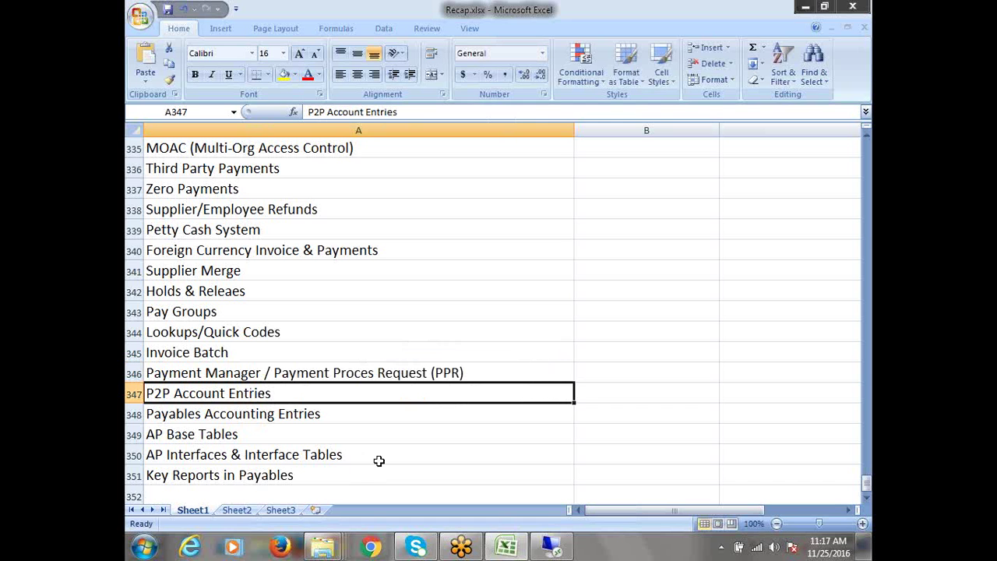
{"action": "left_click", "coordinate": [279, 415]}
{"action": "left_click", "coordinate": [208, 433]}
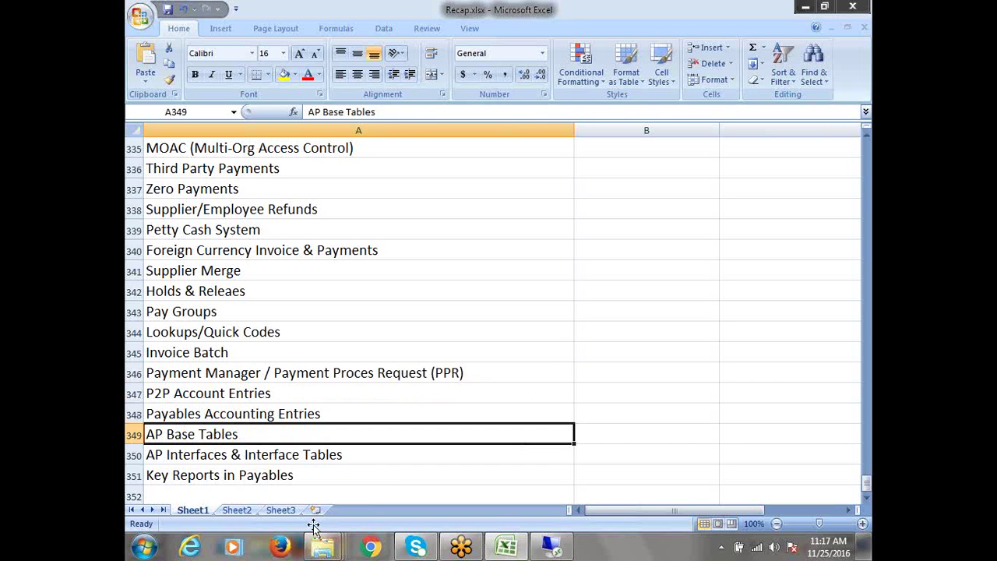
{"action": "scroll", "coordinate": [331, 475], "scroll_direction": "down", "scroll_amount": 2}
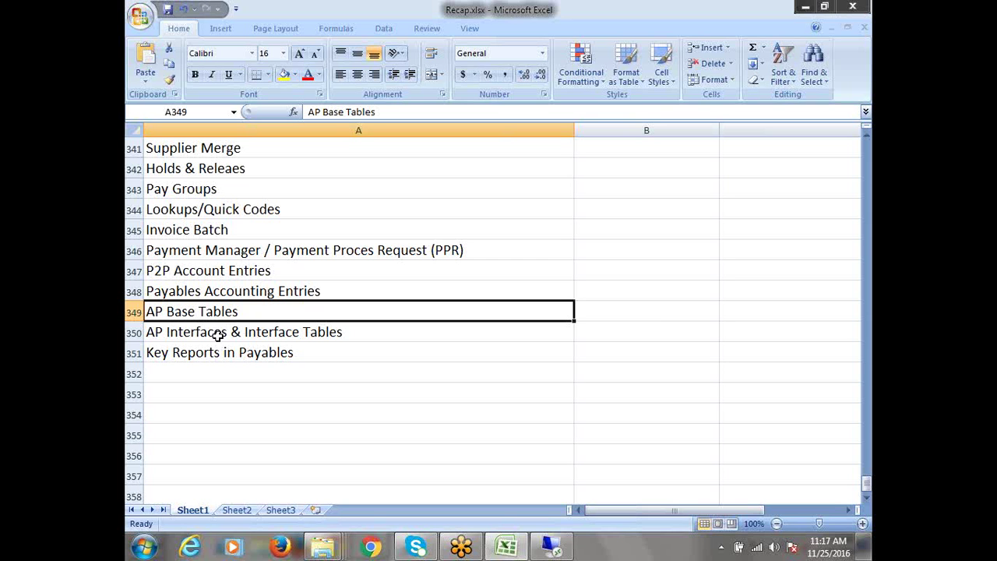
{"action": "left_click", "coordinate": [263, 347]}
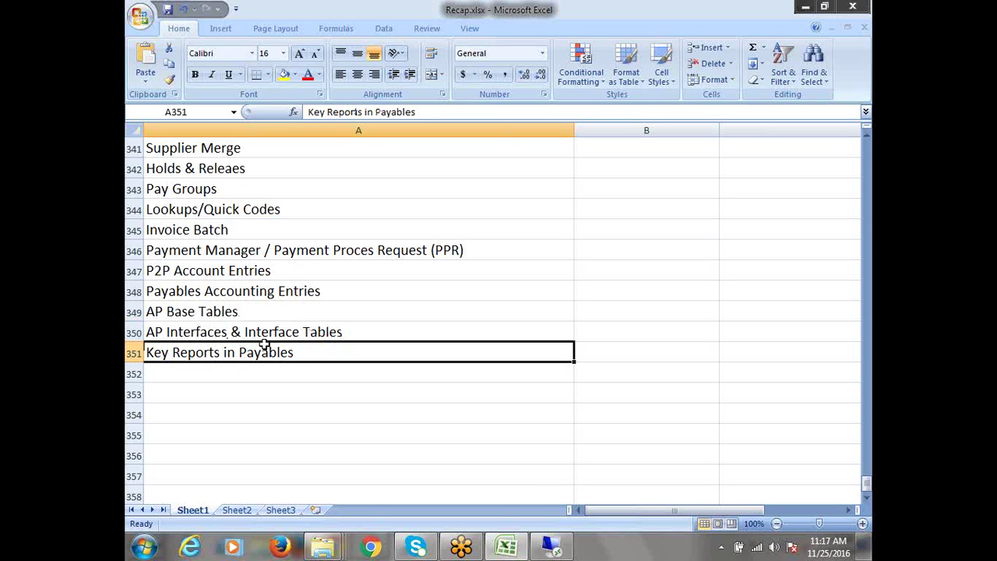
{"action": "left_click", "coordinate": [221, 320]}
{"action": "left_click", "coordinate": [273, 332]}
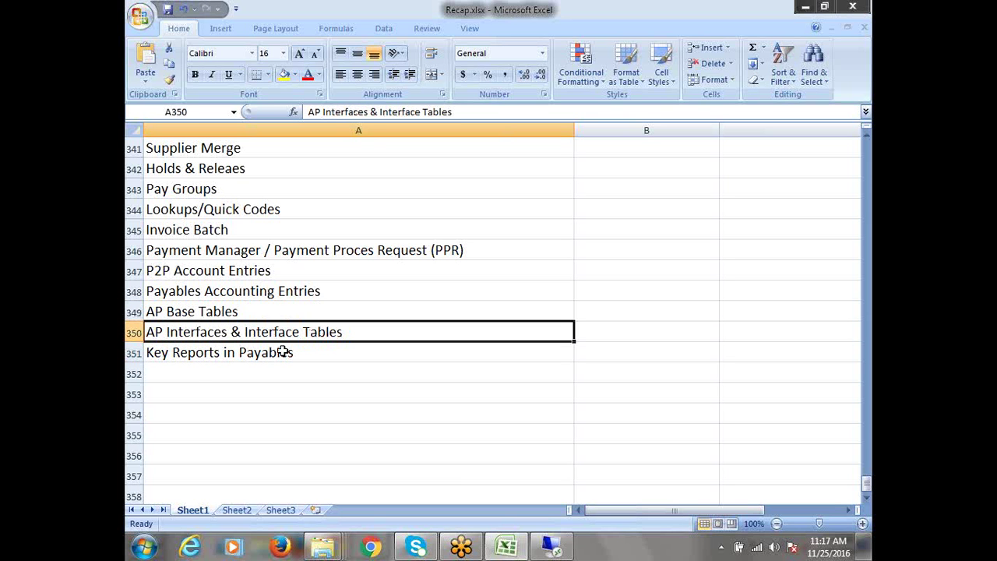
{"action": "left_click", "coordinate": [200, 356]}
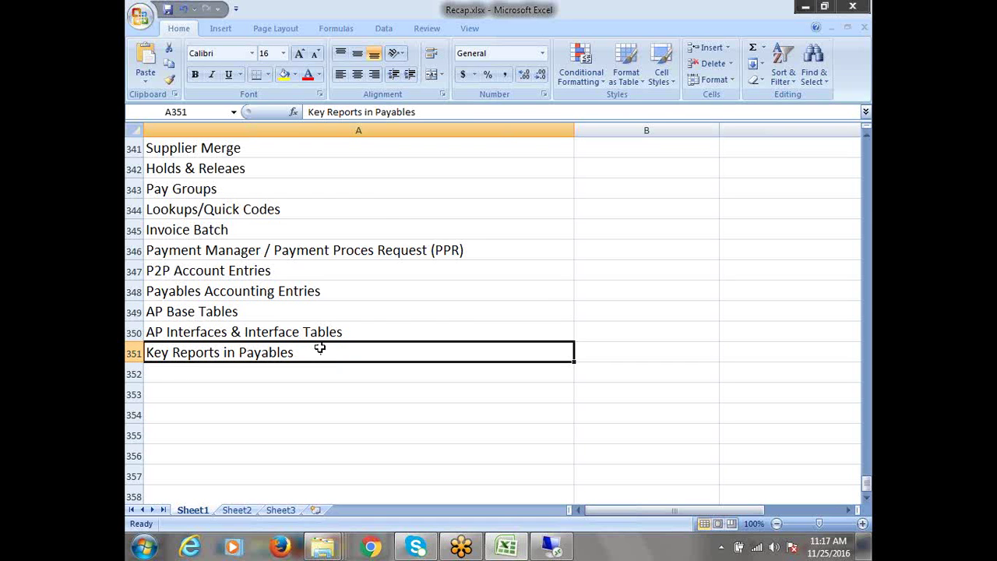
Step: Insert six blank rows between the Retainage Release invoice notes and the highlighted AP Concepts heading
{"action": "scroll", "coordinate": [319, 348], "scroll_direction": "up", "scroll_amount": 3}
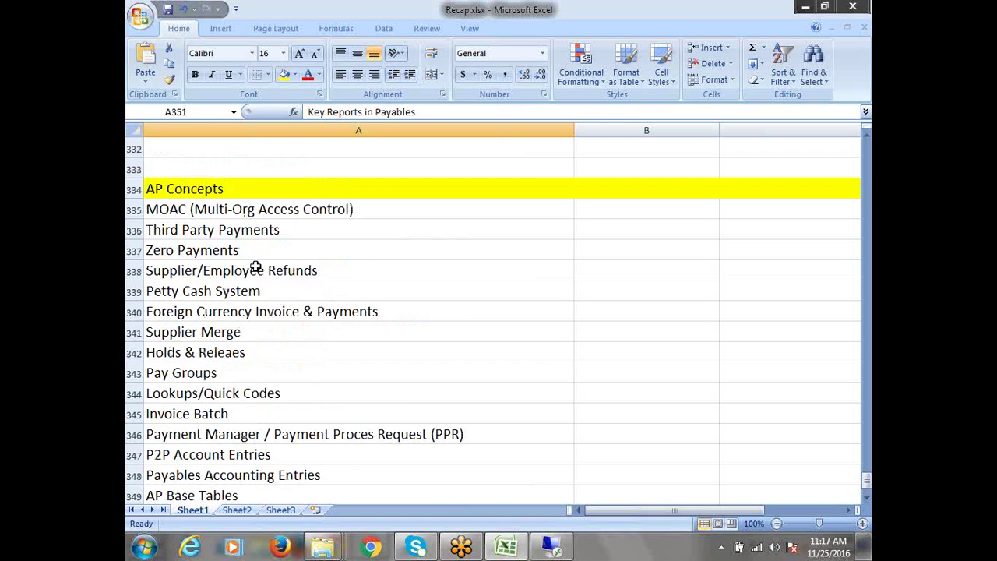
{"action": "scroll", "coordinate": [232, 216], "scroll_direction": "up", "scroll_amount": 1}
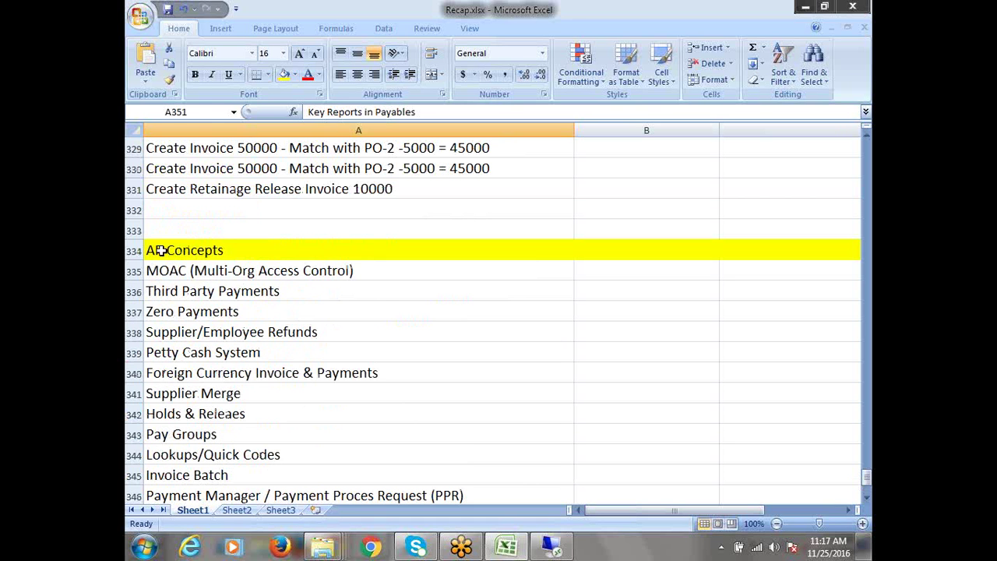
{"action": "right_click", "coordinate": [134, 231]}
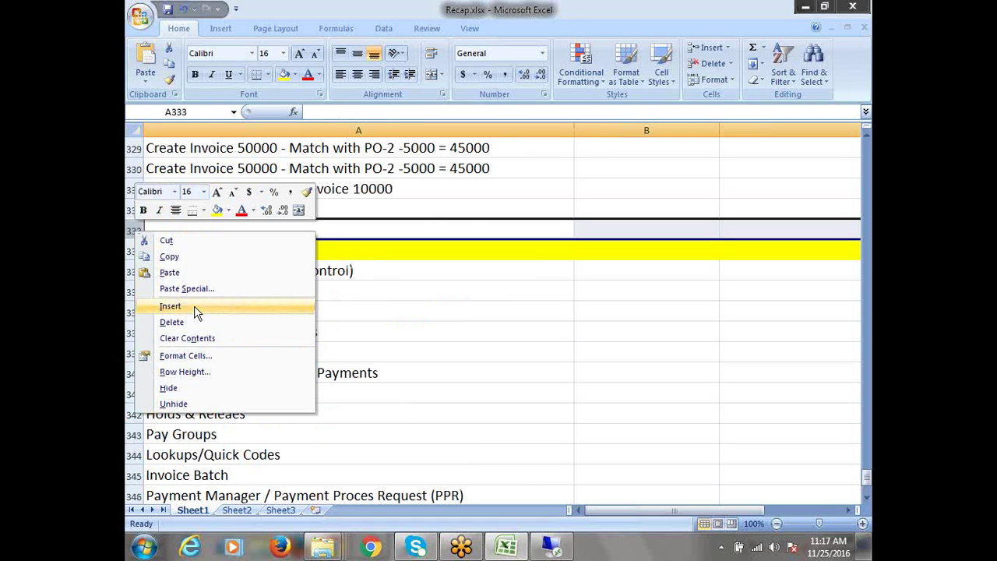
{"action": "left_click", "coordinate": [195, 308]}
{"action": "left_click", "coordinate": [132, 249]}
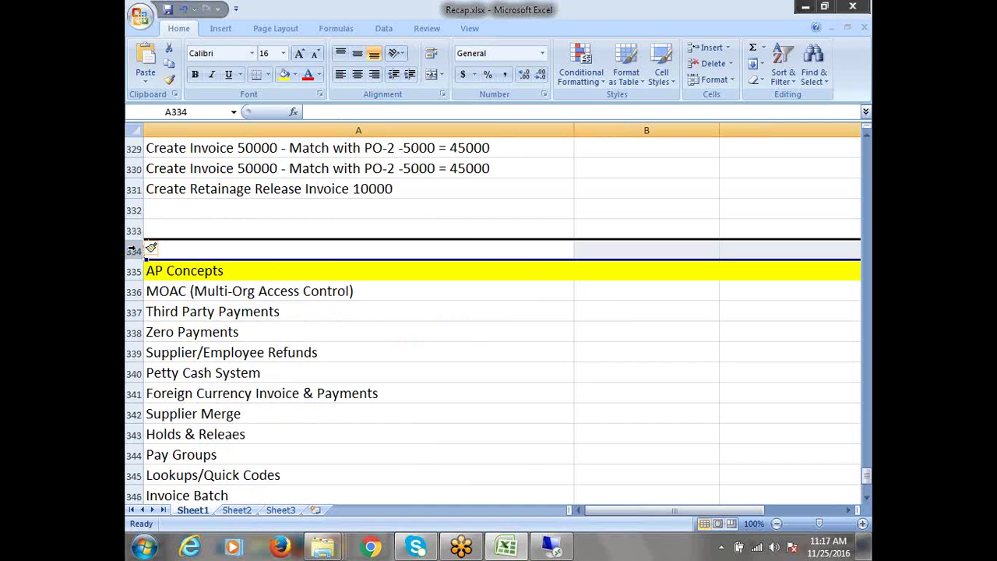
{"action": "right_click", "coordinate": [134, 250]}
{"action": "left_click", "coordinate": [189, 323]}
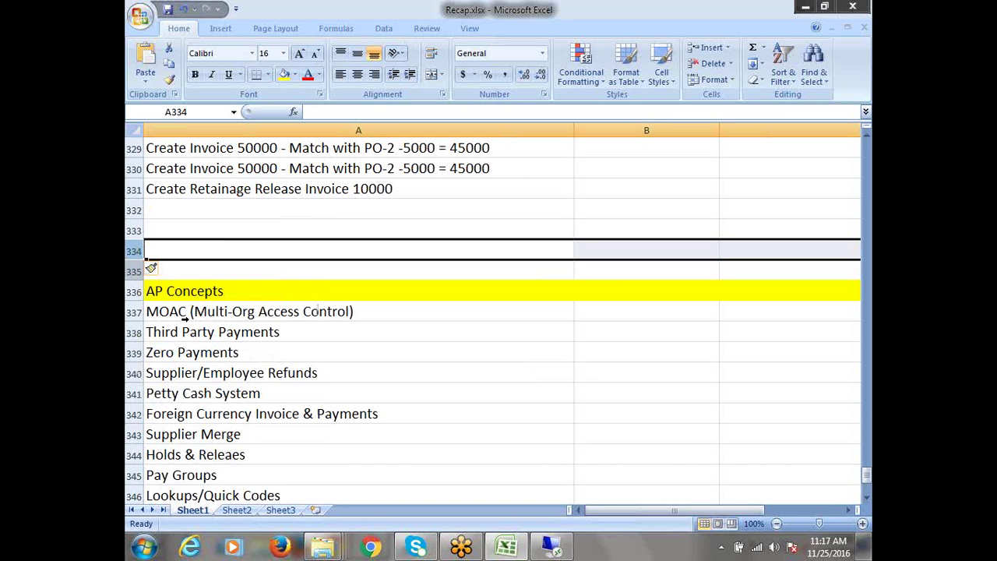
{"action": "right_click", "coordinate": [132, 271]}
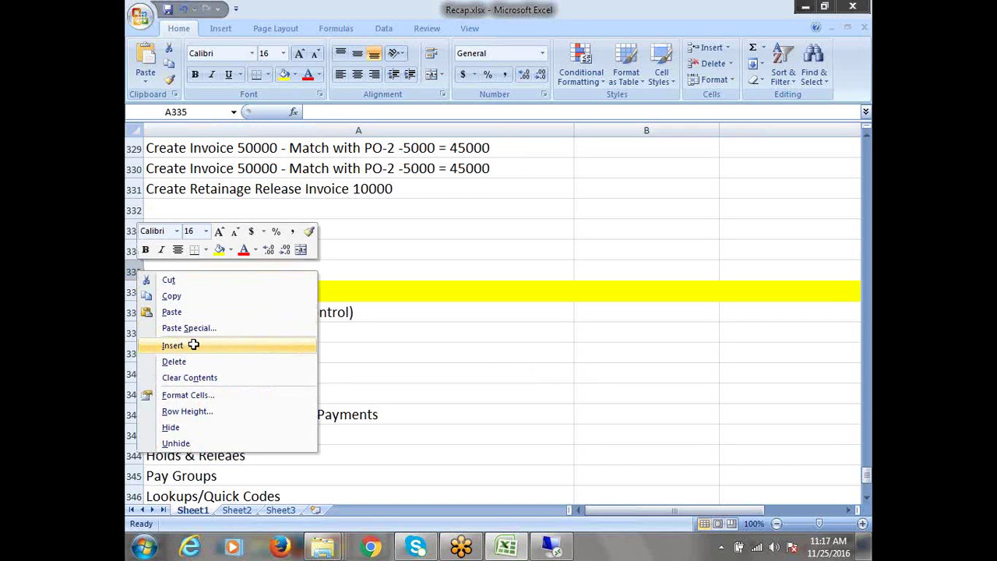
{"action": "left_click", "coordinate": [193, 344]}
{"action": "right_click", "coordinate": [133, 271]}
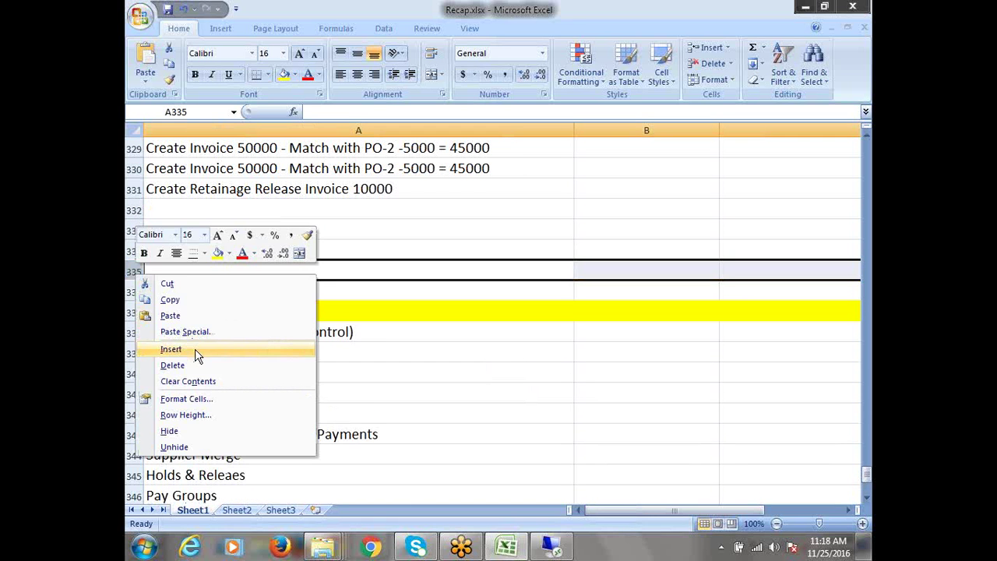
{"action": "left_click", "coordinate": [194, 350]}
{"action": "right_click", "coordinate": [131, 271]}
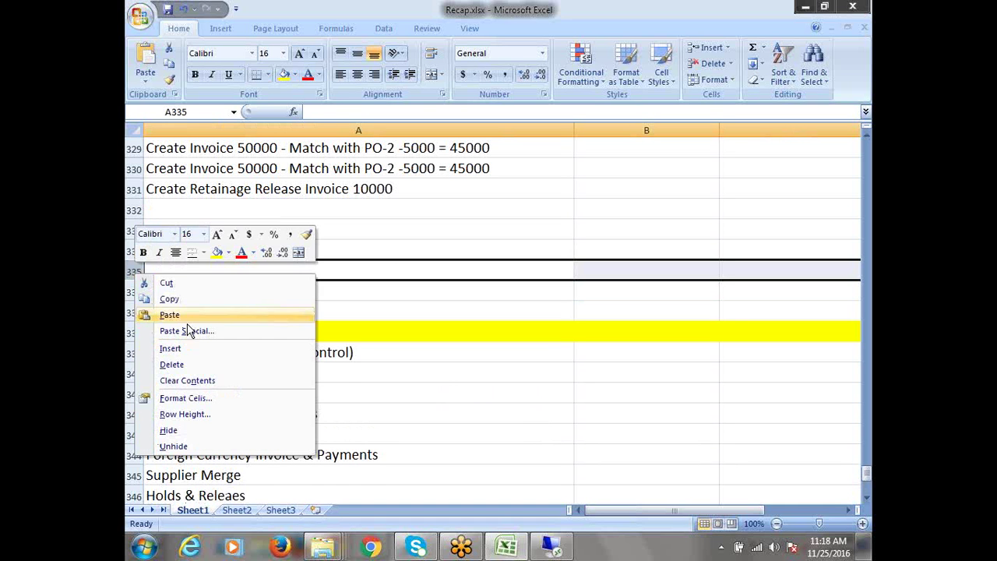
{"action": "right_click", "coordinate": [140, 269]}
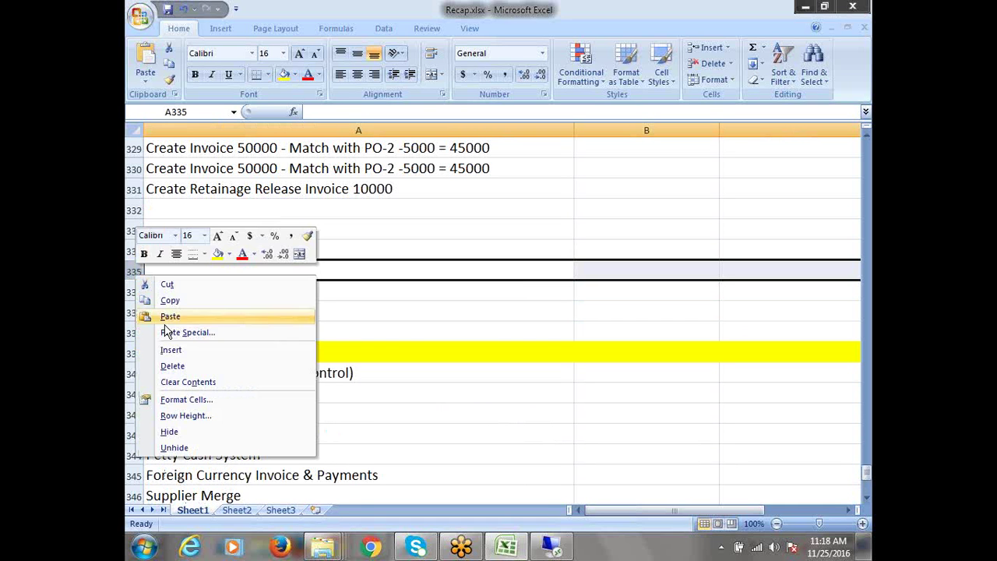
{"action": "left_click", "coordinate": [191, 349]}
Step: Enter "4 Waymatching" in cell A334, in the blank rows above the AP Concepts heading
{"action": "left_click", "coordinate": [175, 264]}
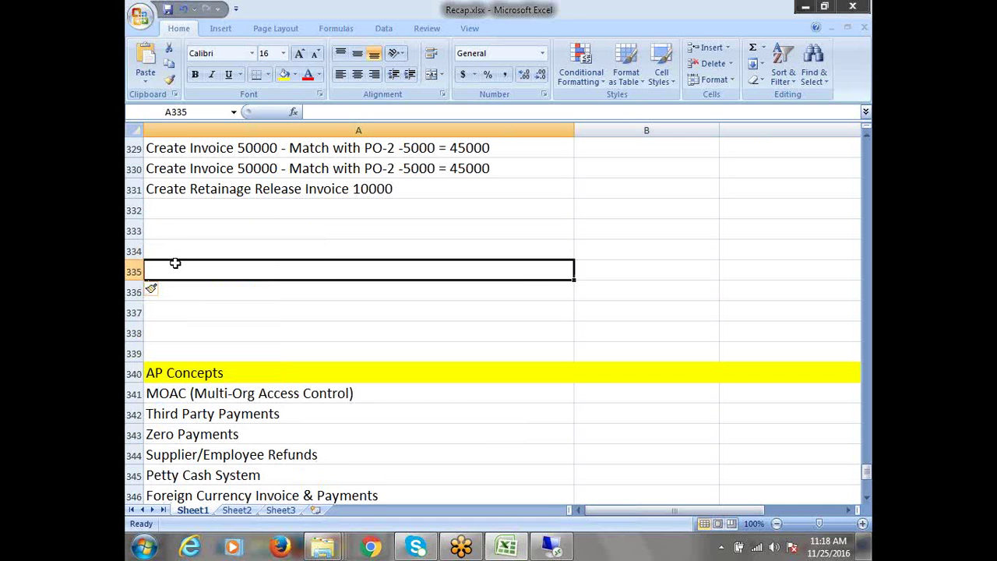
{"action": "key", "text": "Up"}
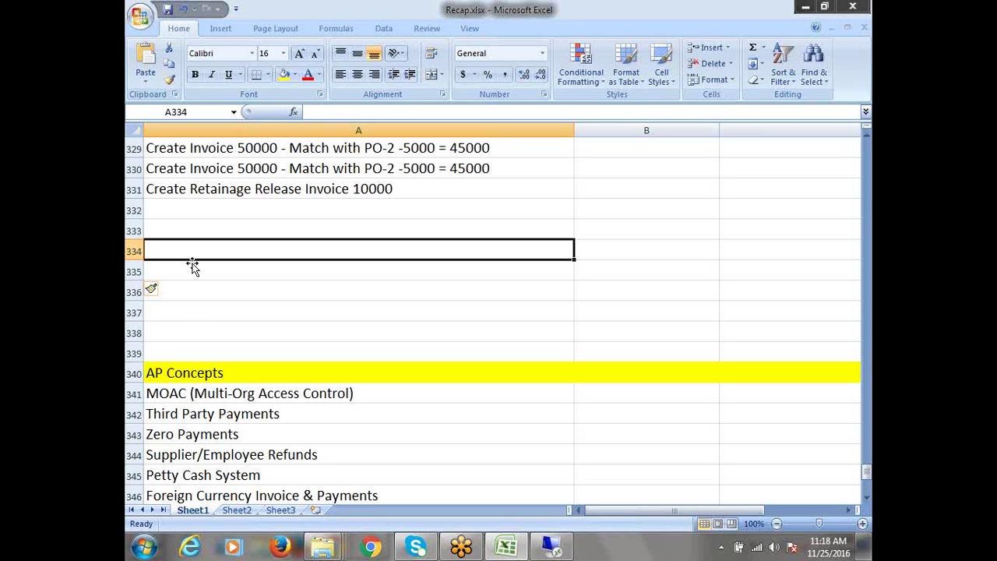
{"action": "type", "text": "4"}
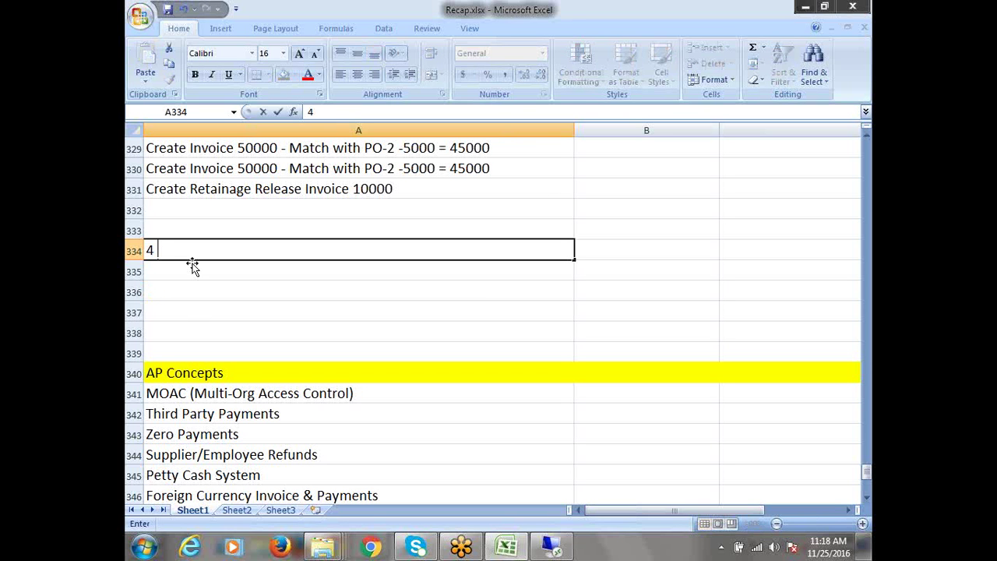
{"action": "type", "text": " Wa"}
{"action": "type", "text": "ye"}
{"action": "key", "text": "BackSpace"}
{"action": "key", "text": "BackSpace"}
{"action": "type", "text": "ym"}
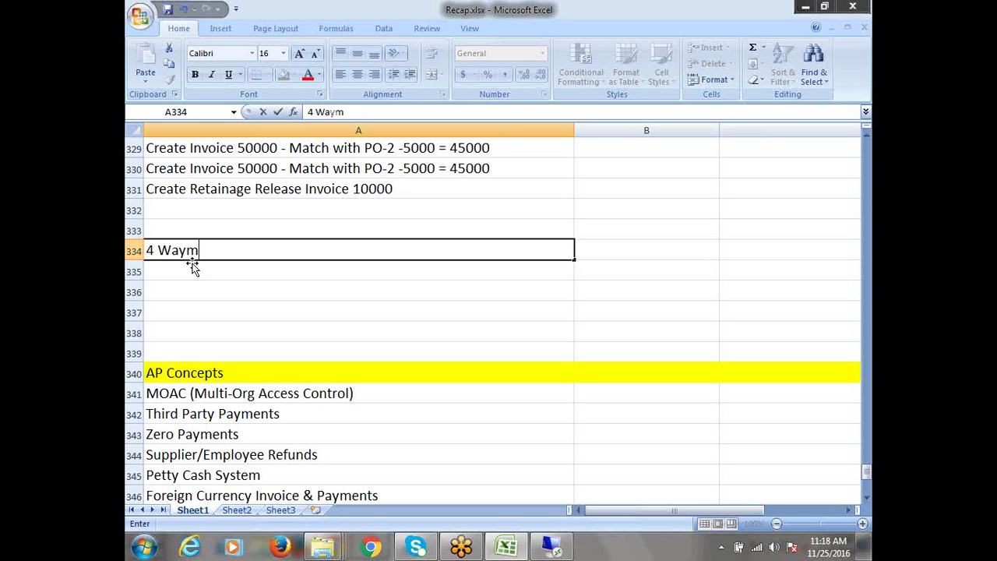
{"action": "type", "text": "atching"}
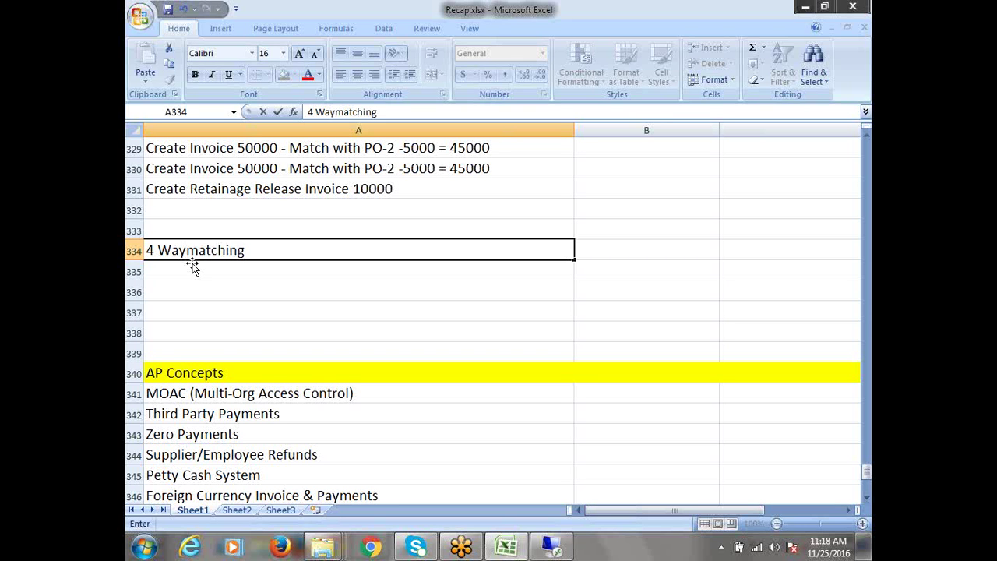
{"action": "key", "text": "Return"}
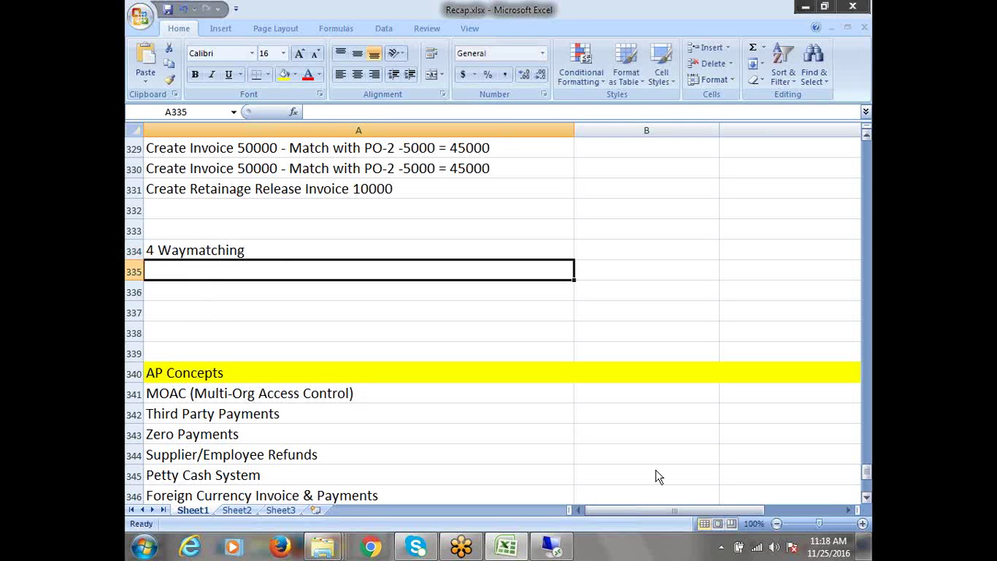
Step: Add "Purchase Returns" in cell A335 and "PayOn Receipt/Slef Billing/ERS/AutoInvoice in AP" in cell A336
{"action": "type", "text": "Purchase"}
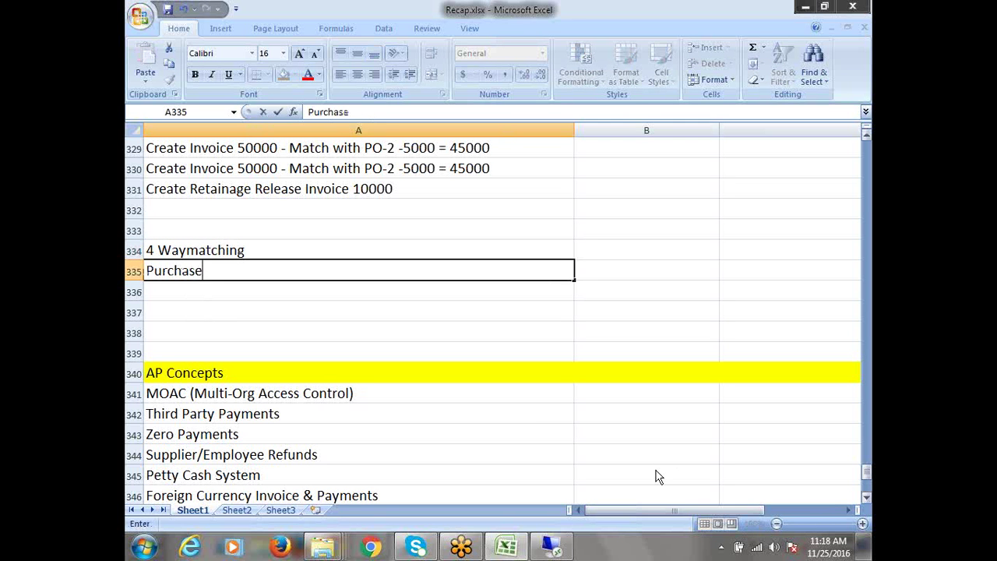
{"action": "type", "text": " Returns"}
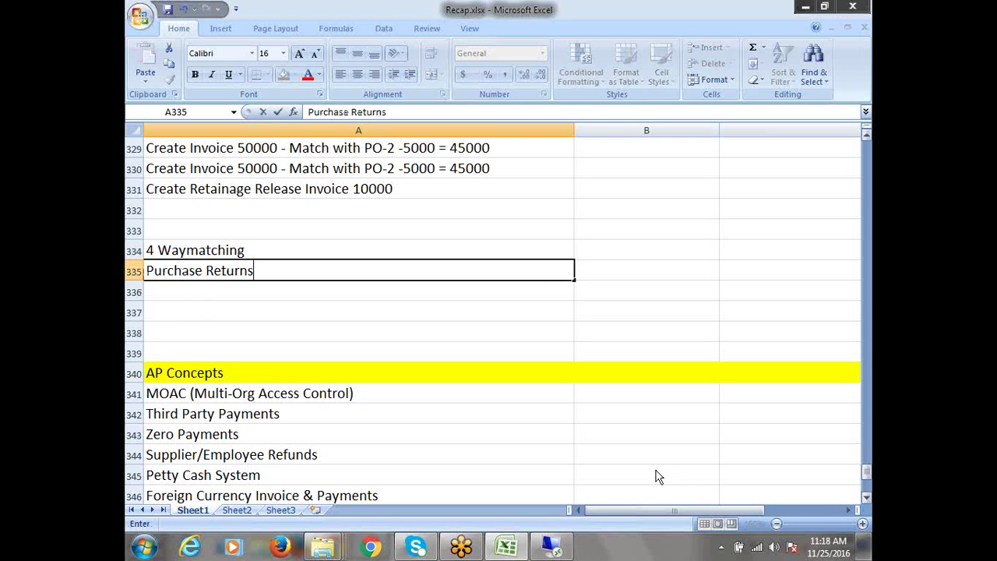
{"action": "left_click", "coordinate": [197, 297]}
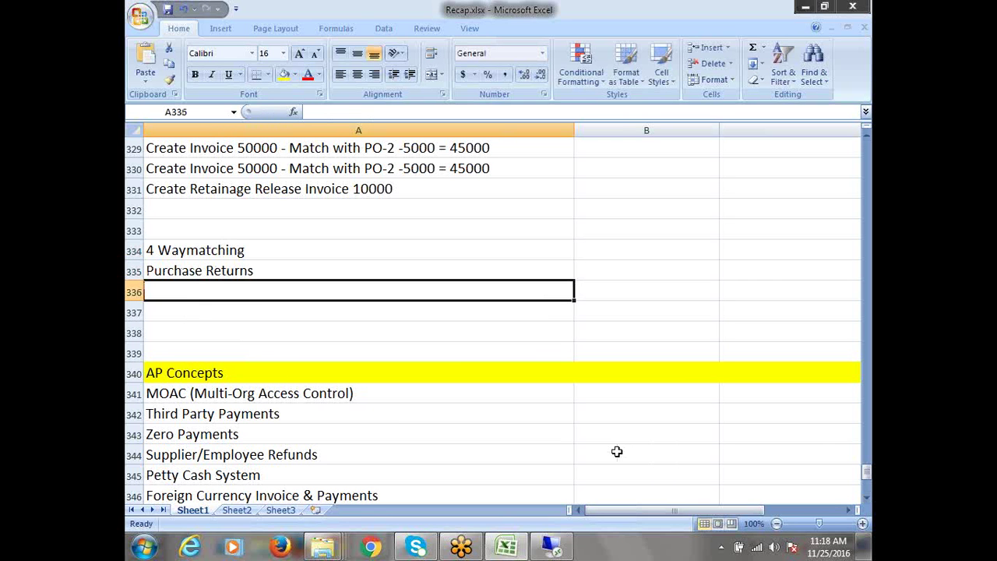
{"action": "type", "text": "Pa"}
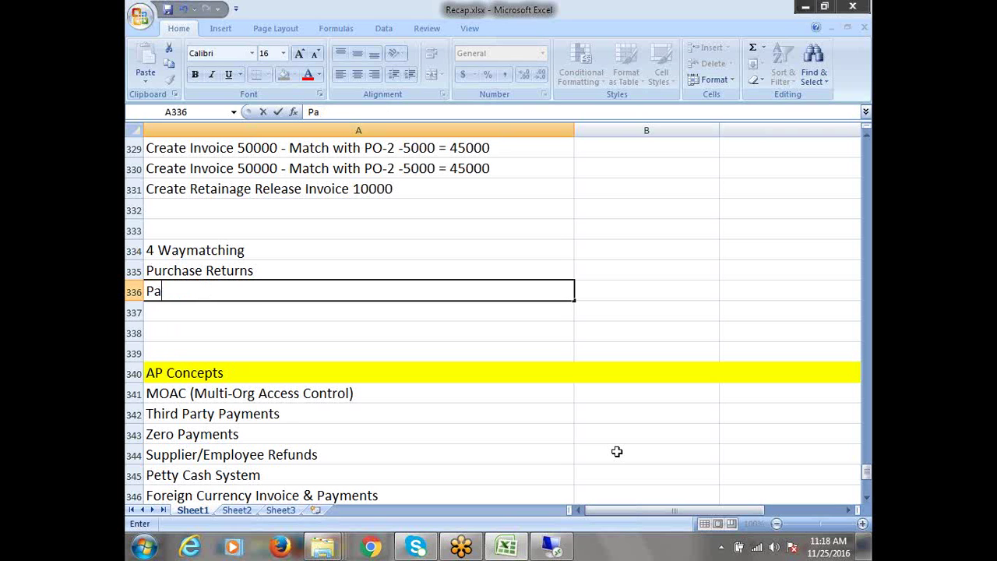
{"action": "type", "text": "yOn Receipt/"}
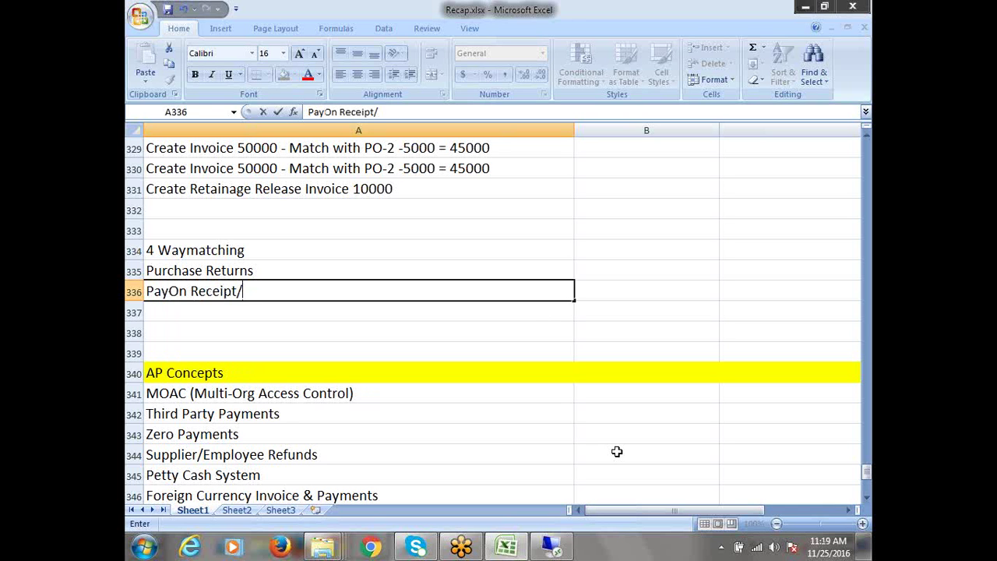
{"action": "type", "text": "Slef Billing/"}
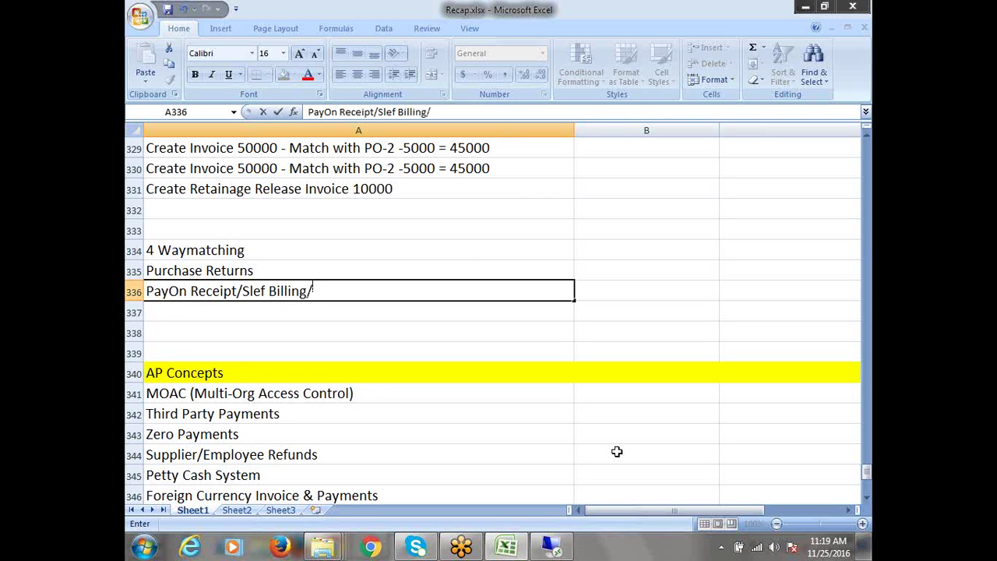
{"action": "type", "text": "ERS"}
{"action": "type", "text": "/AutoI"}
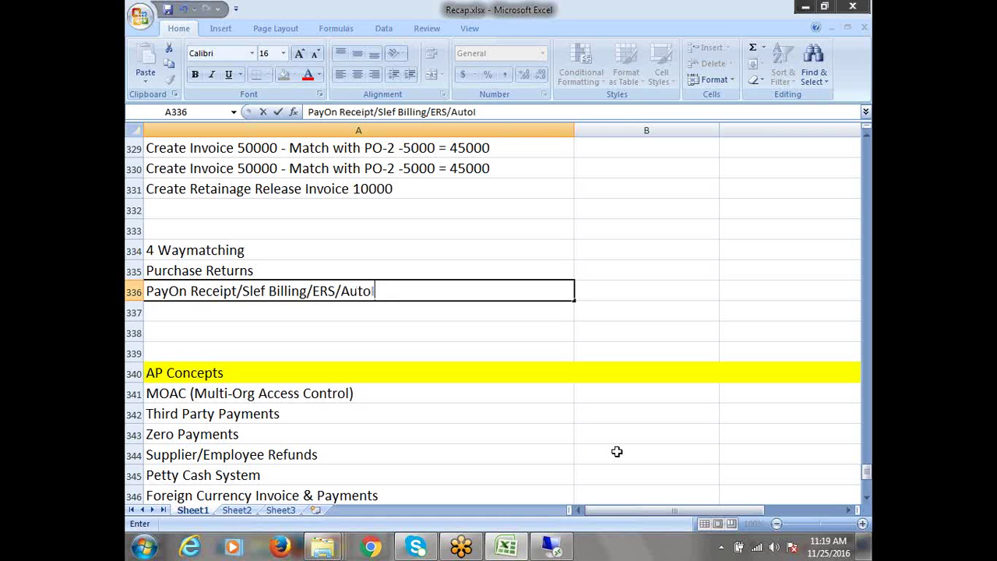
{"action": "type", "text": "nvoice in AP"}
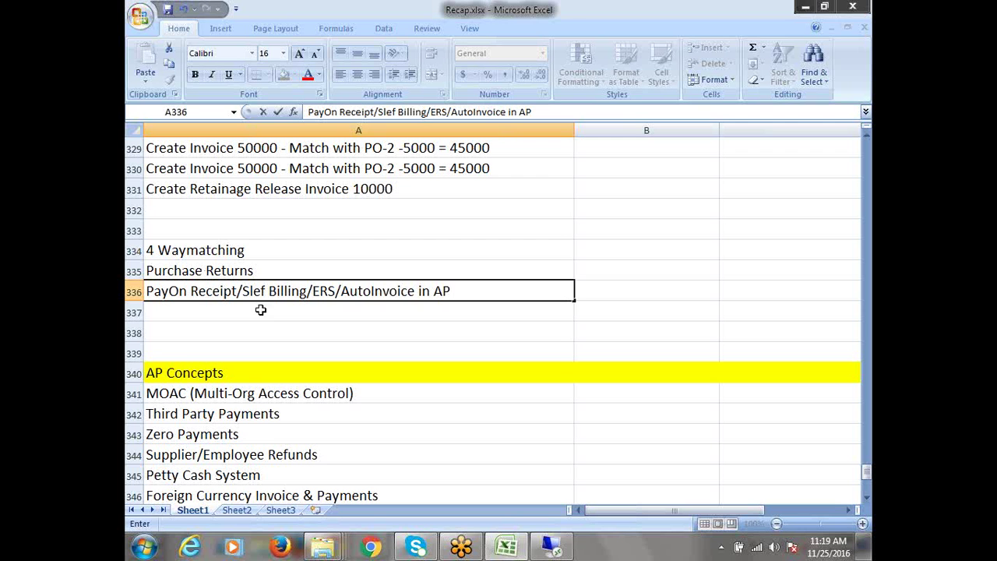
Step: Add "Manual Purchase Orders" in cell A337 below the PayOn Receipt topic
{"action": "left_click", "coordinate": [175, 314]}
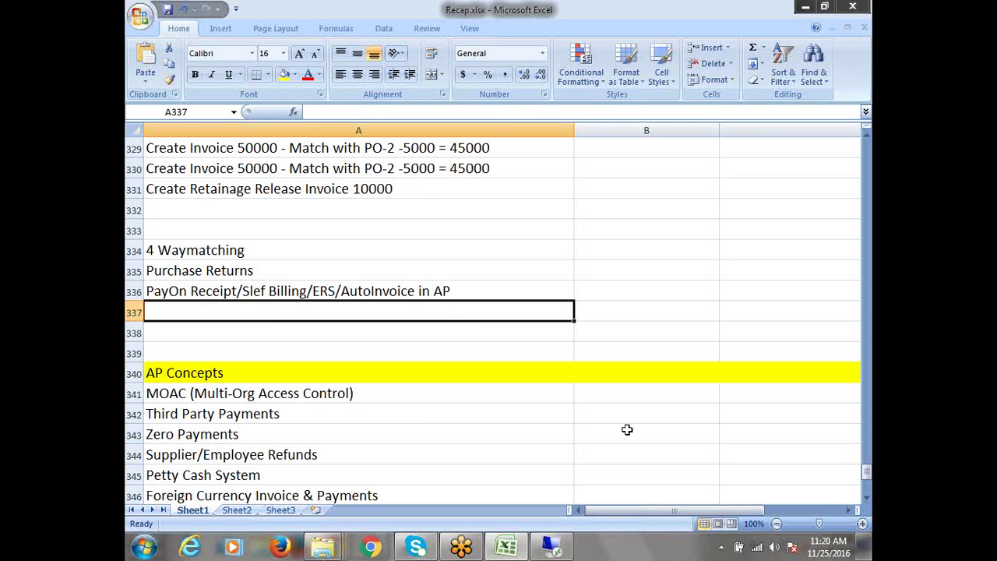
{"action": "type", "text": "Manu"}
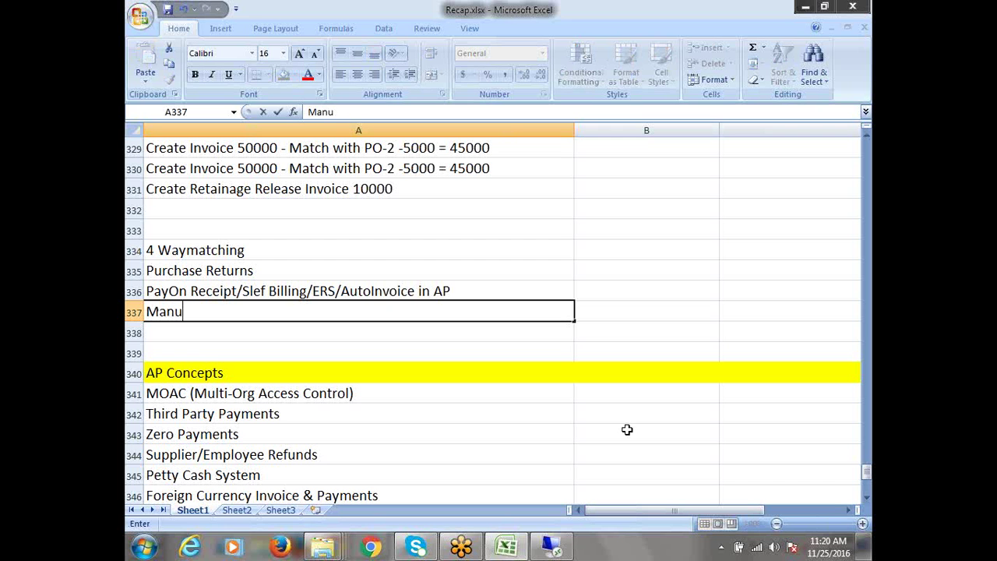
{"action": "type", "text": "al Purchase Or"}
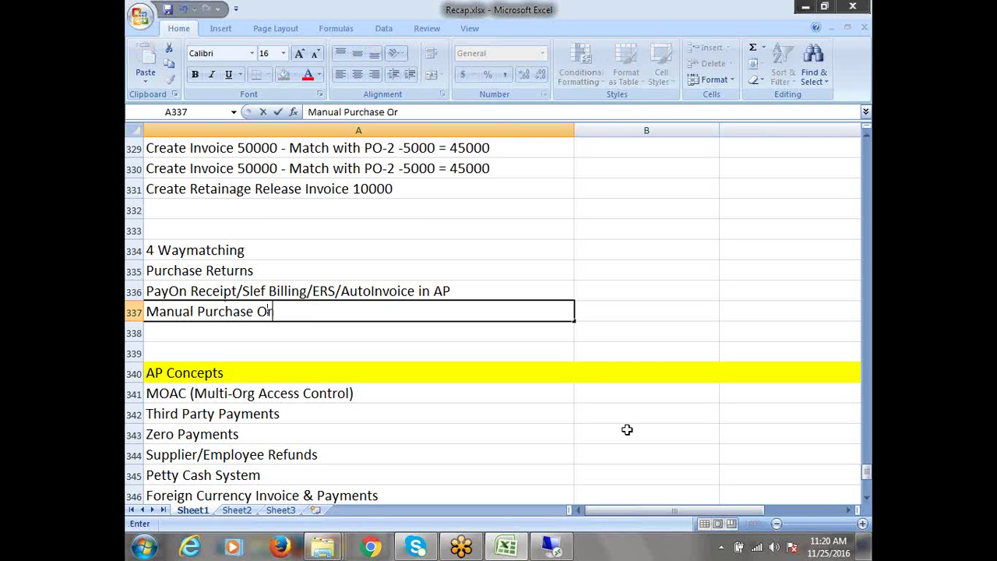
{"action": "type", "text": "ders"}
{"action": "left_click_drag", "start_coordinate": [316, 312], "coordinate": [127, 261]}
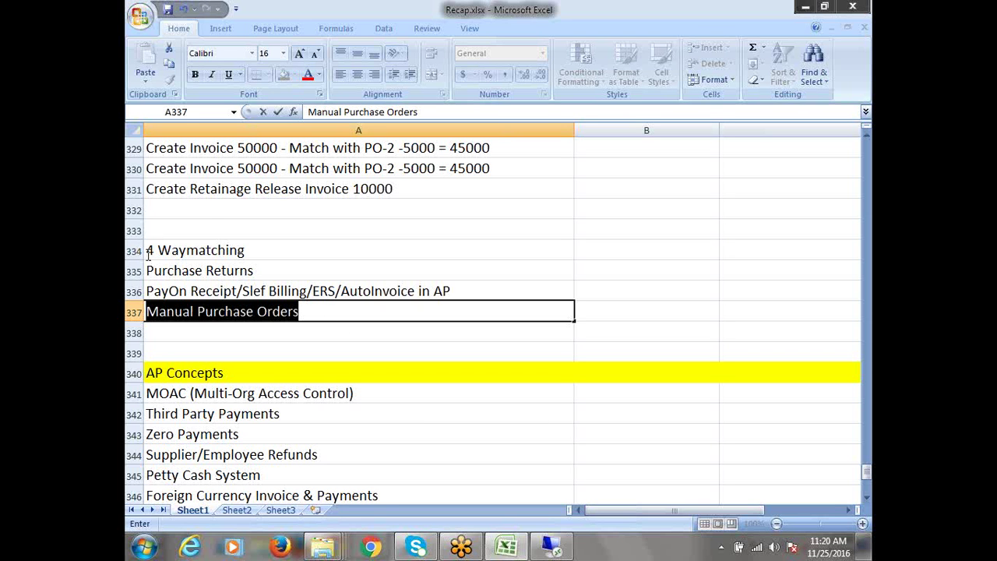
{"action": "left_click", "coordinate": [148, 250]}
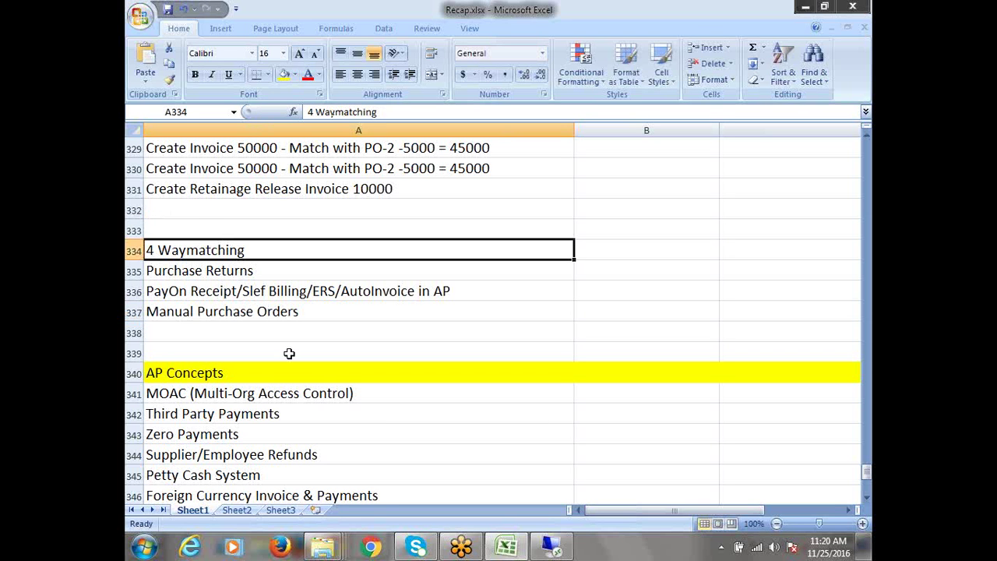
Step: Add "Direct Delivery" in cell A338 as another topic under Manual Purchase Orders
{"action": "left_click", "coordinate": [215, 327]}
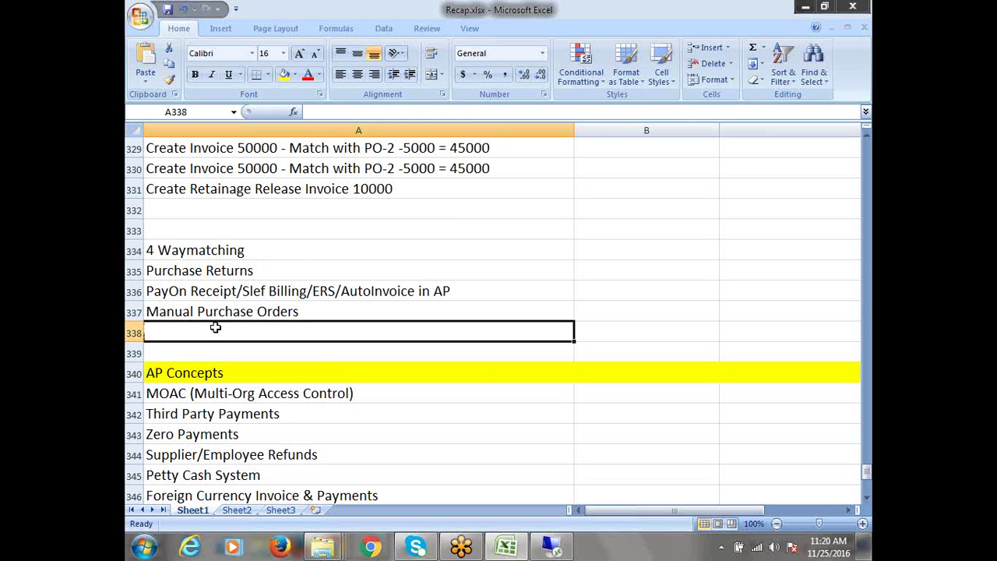
{"action": "left_click", "coordinate": [223, 251]}
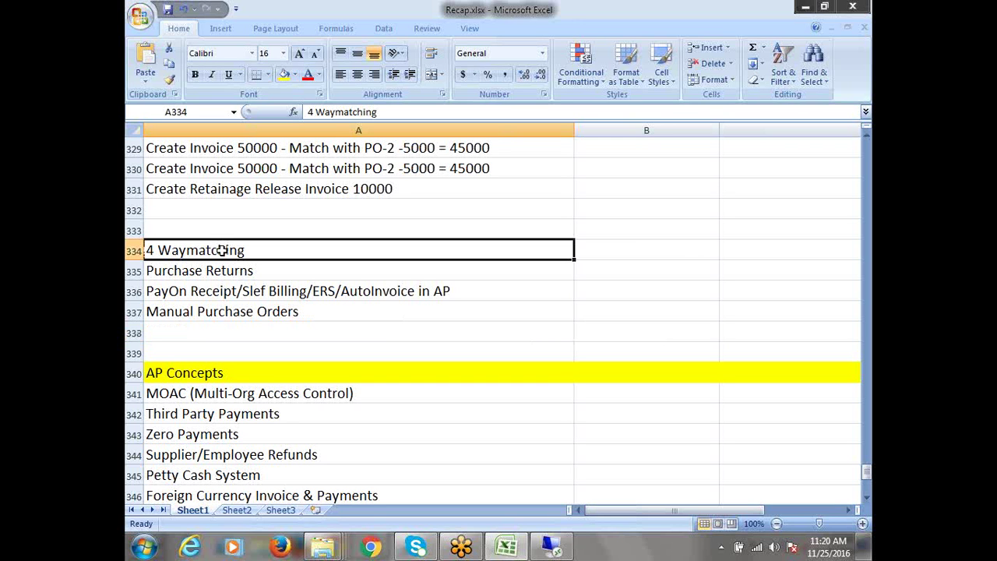
{"action": "left_click", "coordinate": [176, 325]}
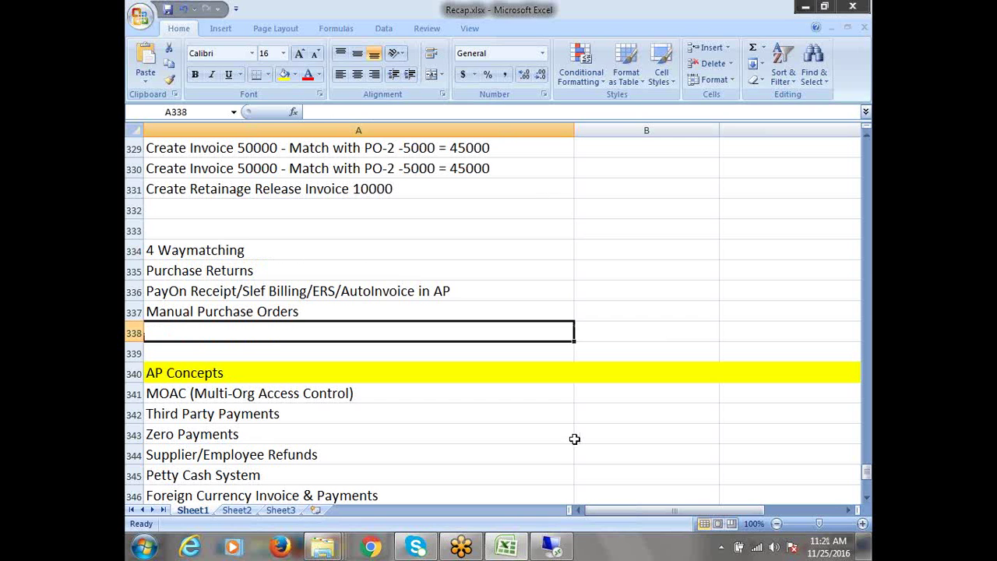
{"action": "type", "text": "D"}
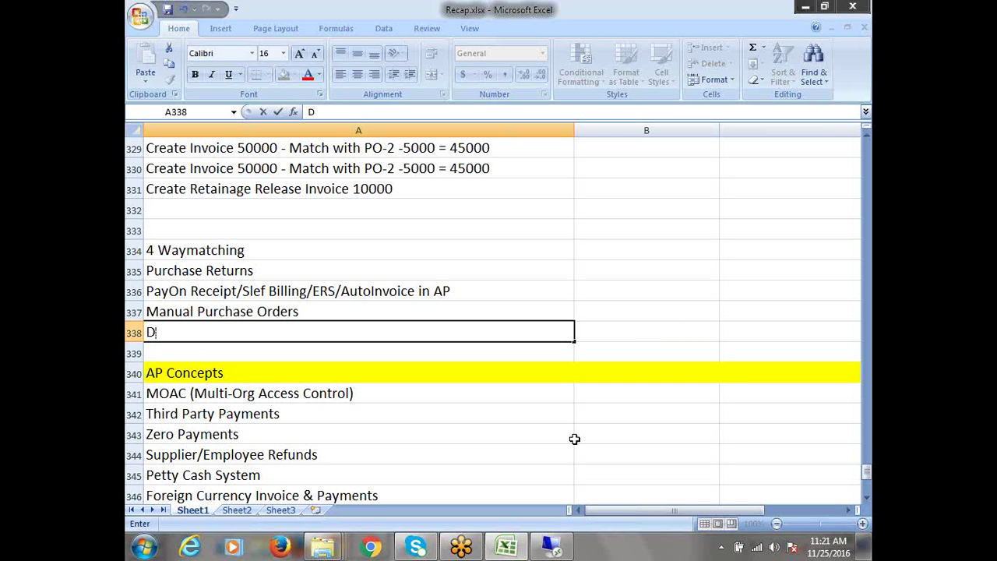
{"action": "type", "text": "irect De"}
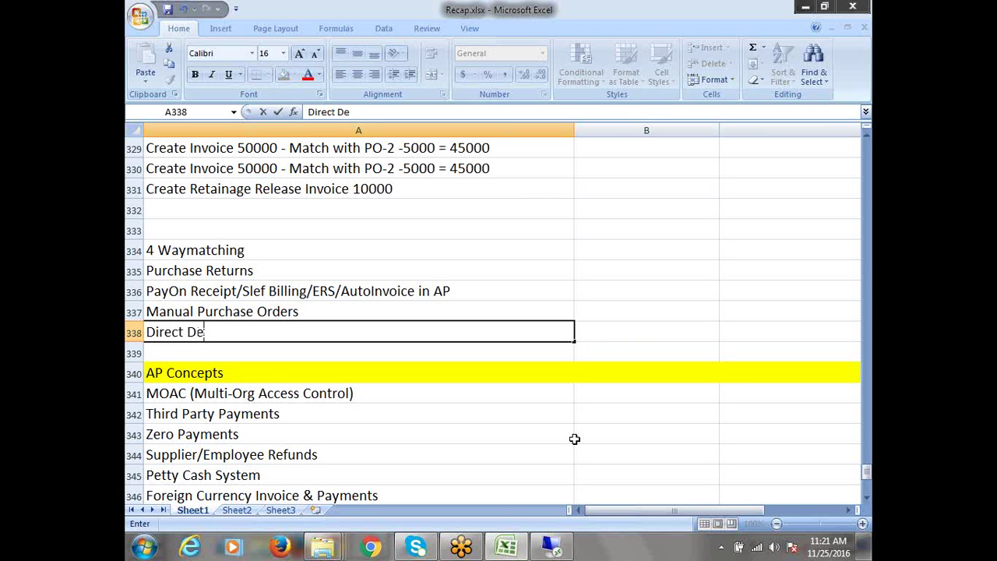
{"action": "type", "text": "livery"}
Step: Go through the topics in A334:A338, examining the 4 Waymatching and Purchase Returns entries
{"action": "left_click_drag", "start_coordinate": [192, 252], "coordinate": [213, 331]}
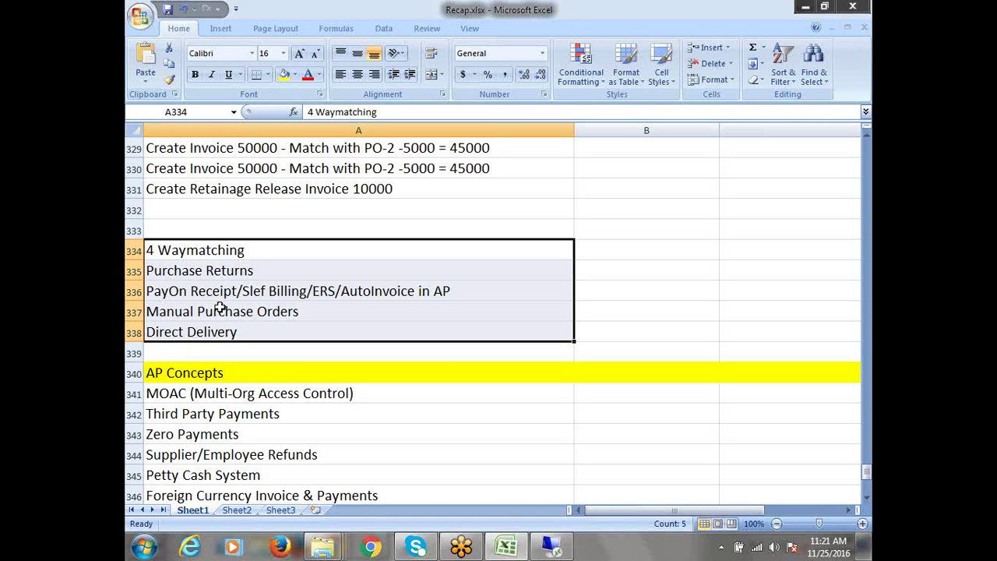
{"action": "left_click", "coordinate": [234, 246]}
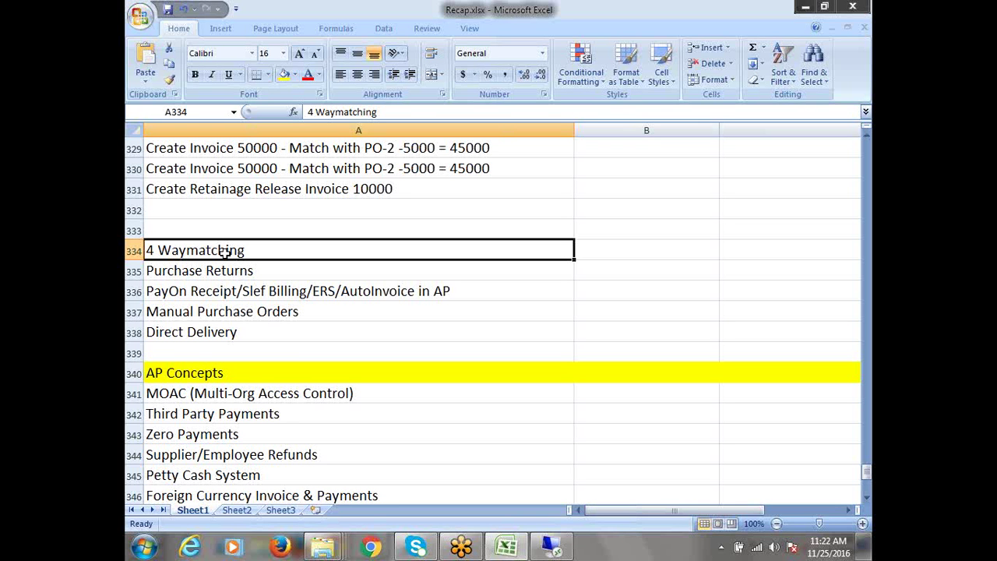
{"action": "left_click", "coordinate": [213, 275]}
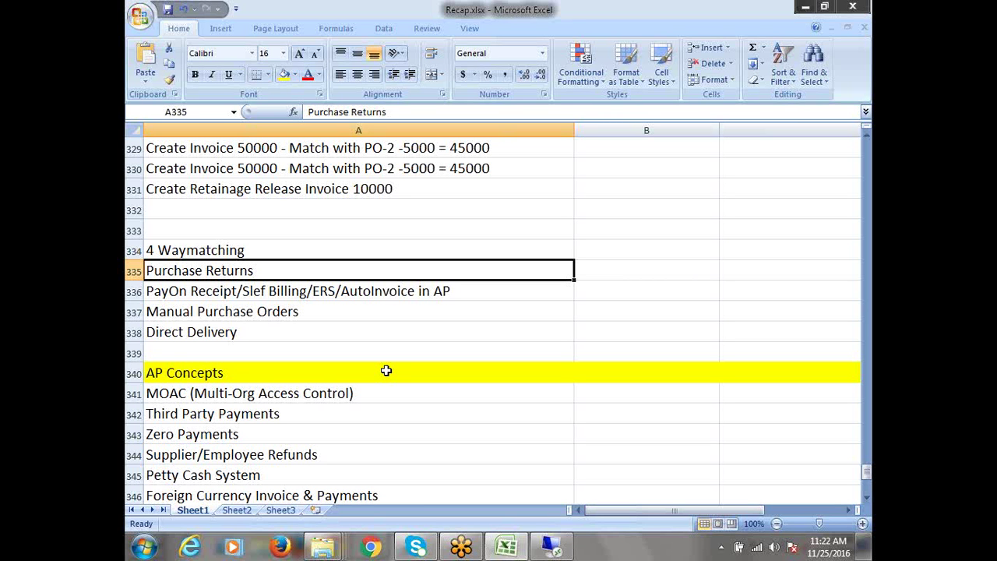
{"action": "left_click", "coordinate": [265, 290]}
{"action": "left_click", "coordinate": [232, 250]}
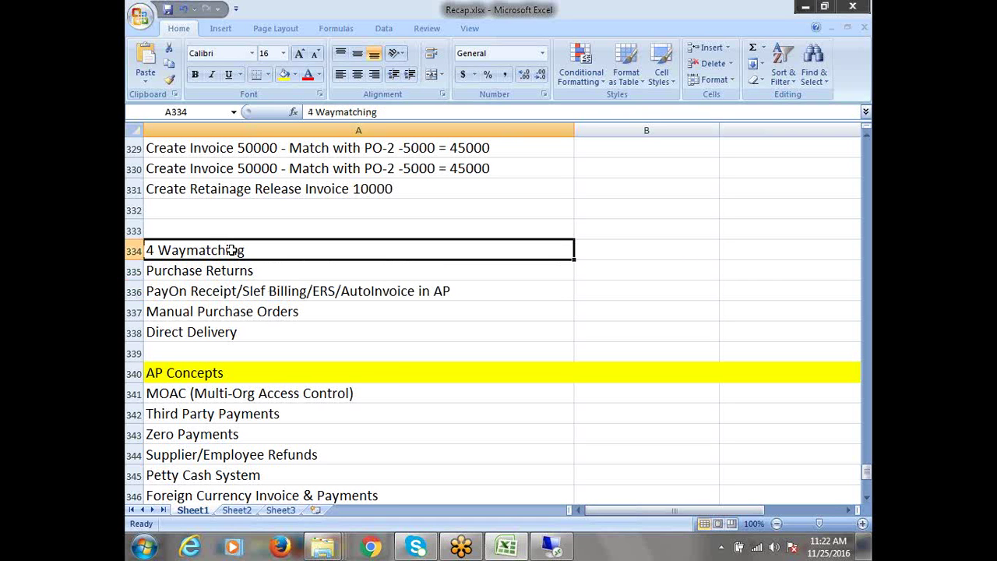
{"action": "left_click", "coordinate": [235, 276]}
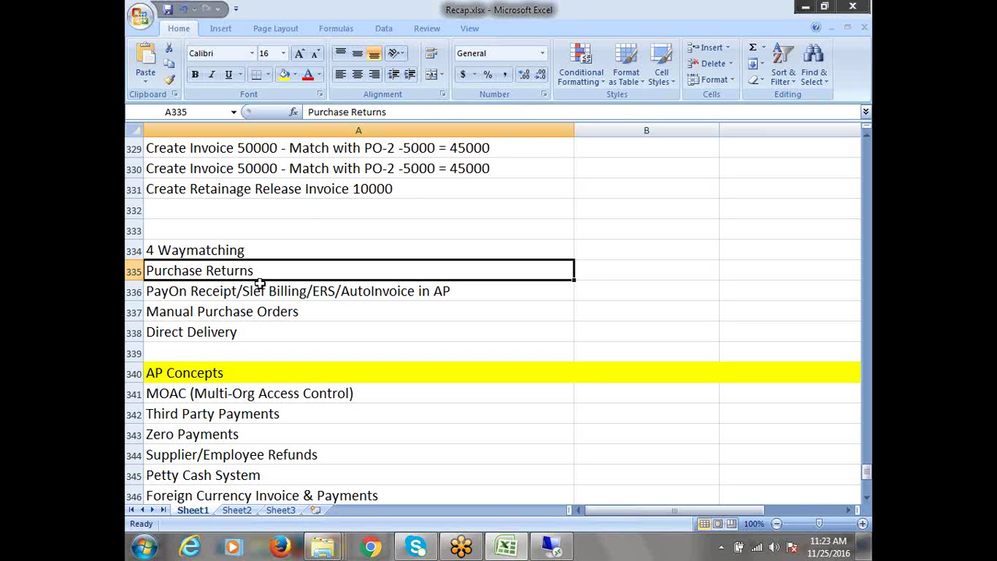
Step: Examine the PayOn Receipt topic in cell A336, focusing on the terms Slef Billing and ERS
{"action": "left_click", "coordinate": [264, 290]}
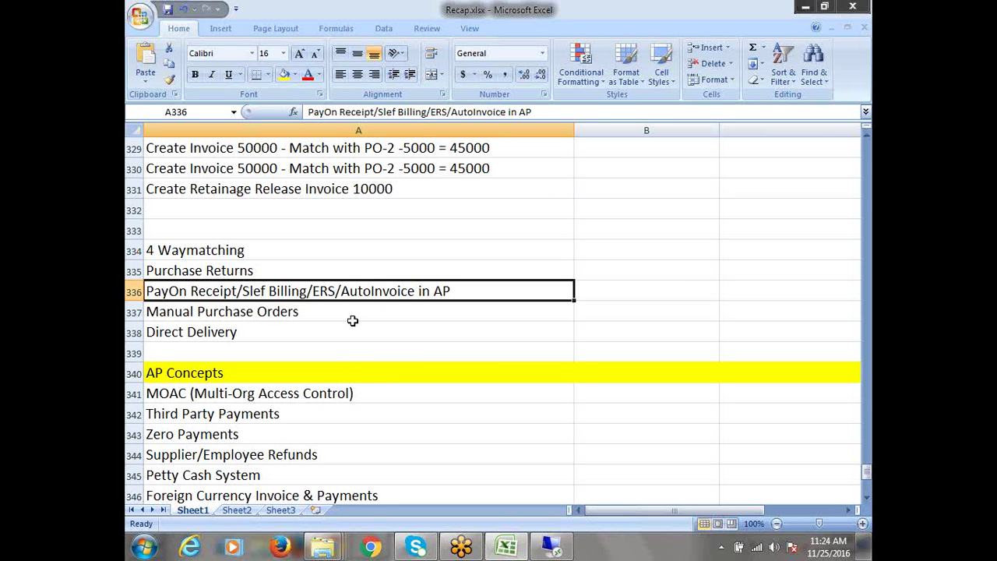
{"action": "double_click", "coordinate": [306, 290]}
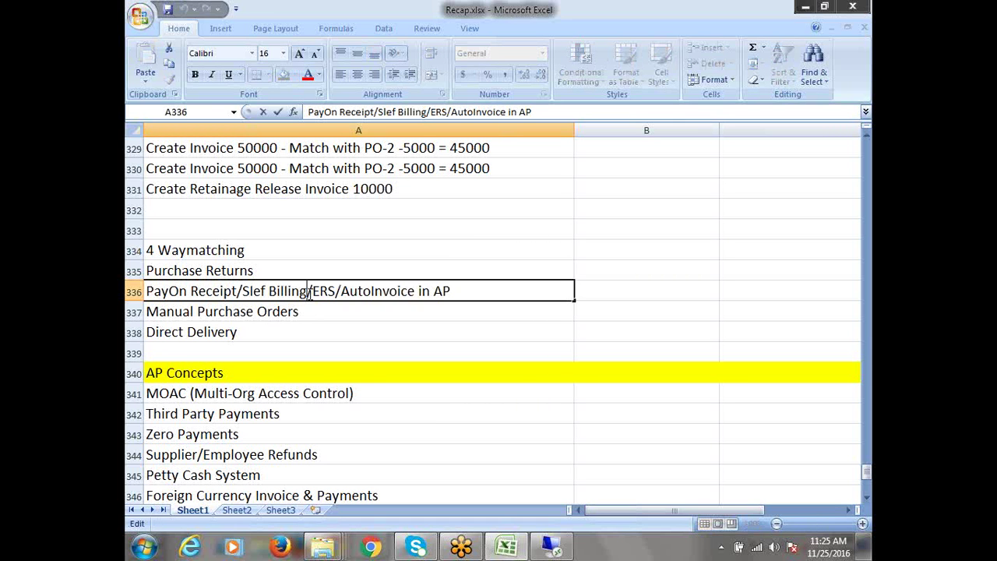
{"action": "left_click_drag", "start_coordinate": [307, 291], "coordinate": [243, 290]}
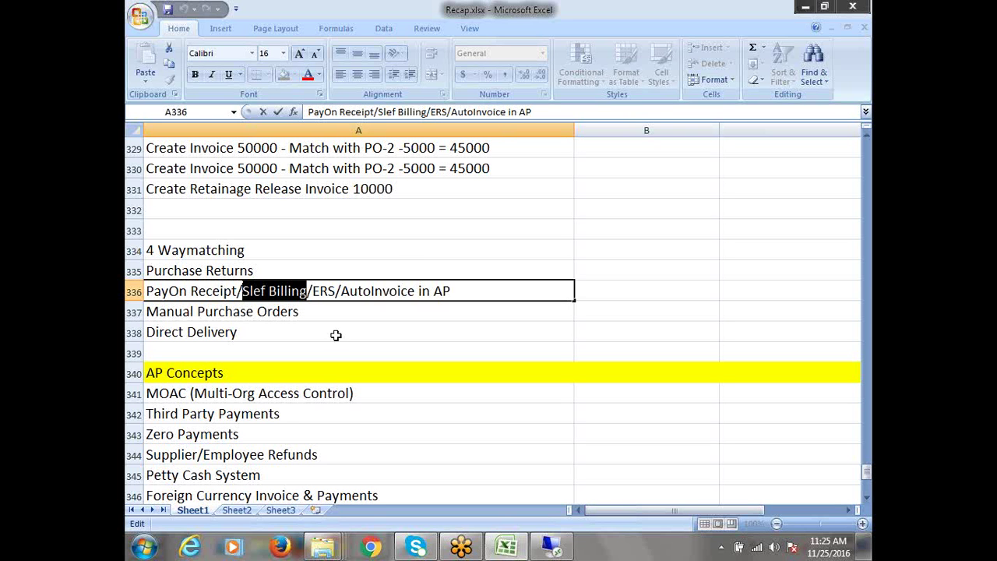
{"action": "left_click", "coordinate": [337, 290]}
{"action": "left_click_drag", "start_coordinate": [337, 290], "coordinate": [313, 291]}
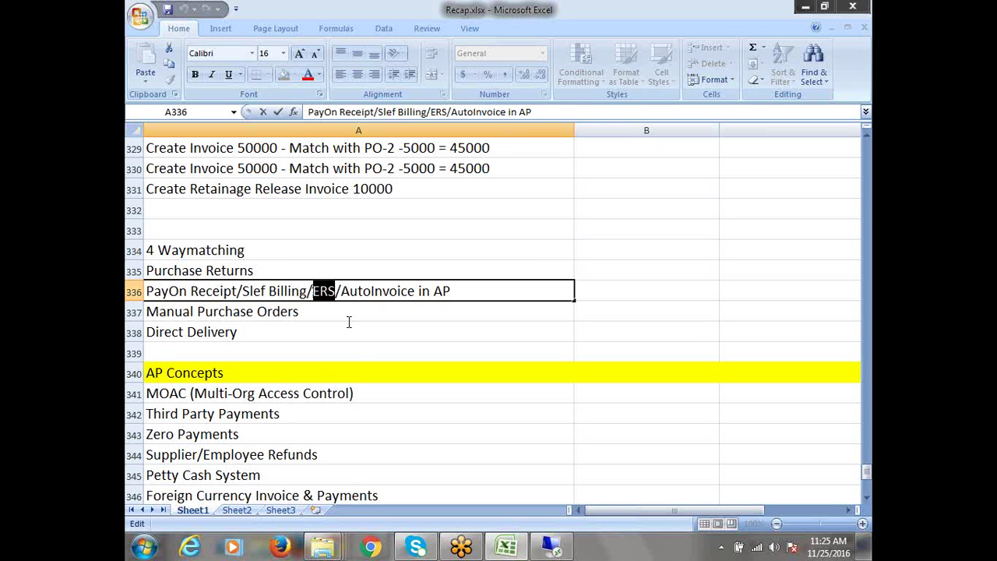
{"action": "left_click", "coordinate": [337, 290]}
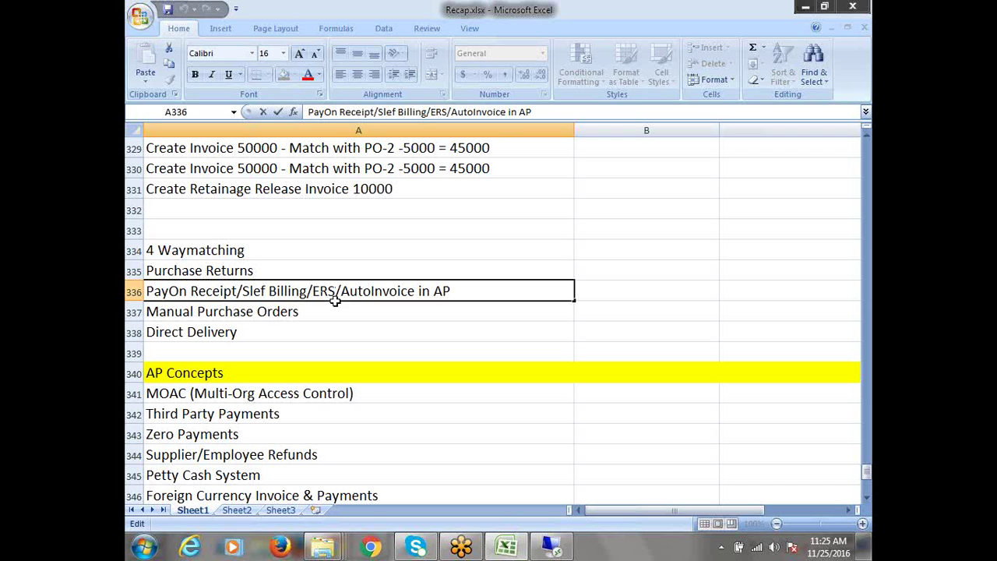
{"action": "left_click_drag", "start_coordinate": [330, 291], "coordinate": [312, 292]}
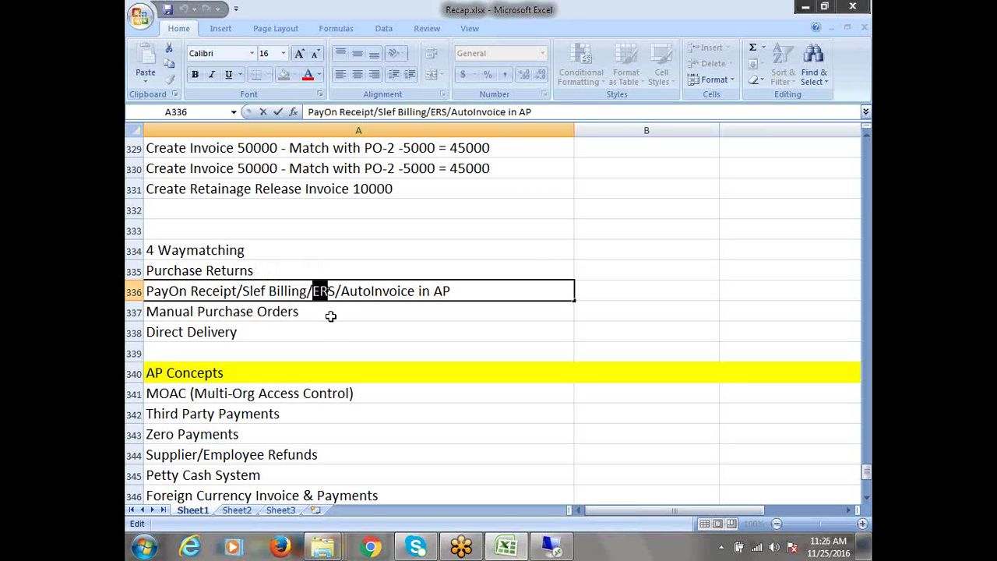
Step: Examine the terms ERS and AutoInvoice in AP within the PayOn Receipt topic in cell A336
{"action": "mouse_move", "coordinate": [322, 294]}
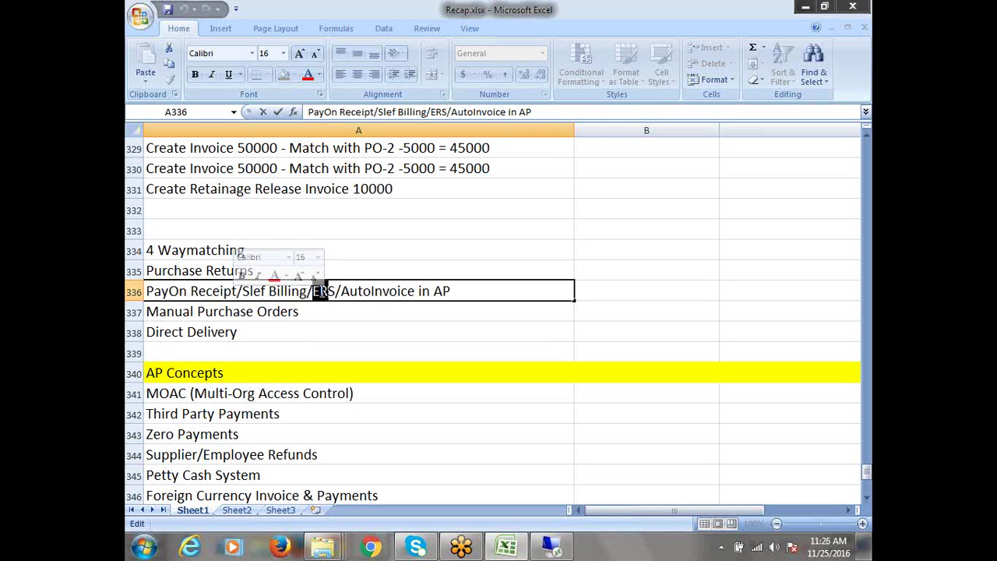
{"action": "left_click_drag", "start_coordinate": [319, 291], "coordinate": [327, 291]}
{"action": "left_click", "coordinate": [338, 292]}
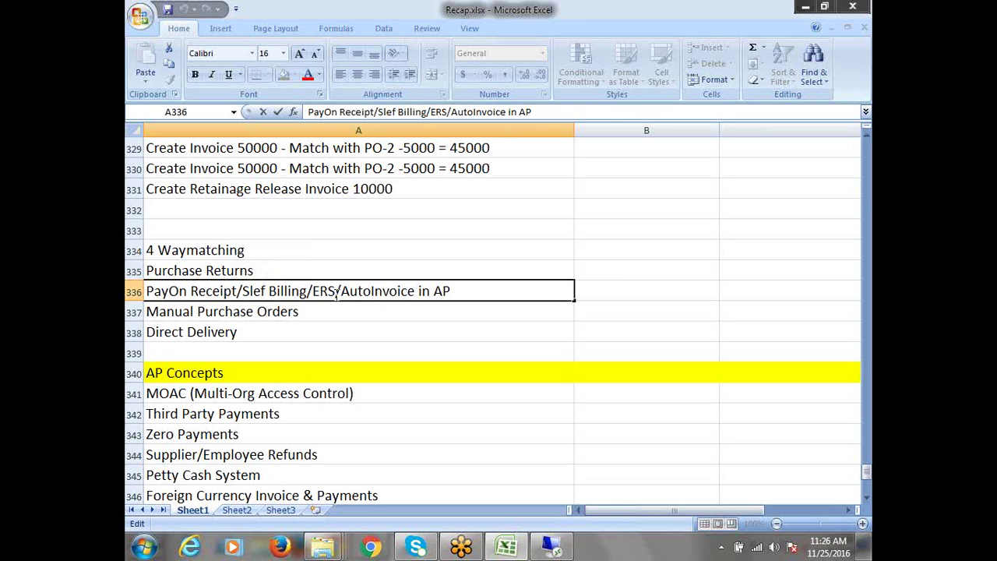
{"action": "left_click_drag", "start_coordinate": [330, 292], "coordinate": [337, 316]}
{"action": "mouse_move", "coordinate": [341, 291]}
{"action": "left_mouse_down"}
{"action": "mouse_move", "coordinate": [462, 302]}
{"action": "mouse_move", "coordinate": [475, 287]}
{"action": "mouse_move", "coordinate": [343, 290]}
{"action": "left_mouse_up"}
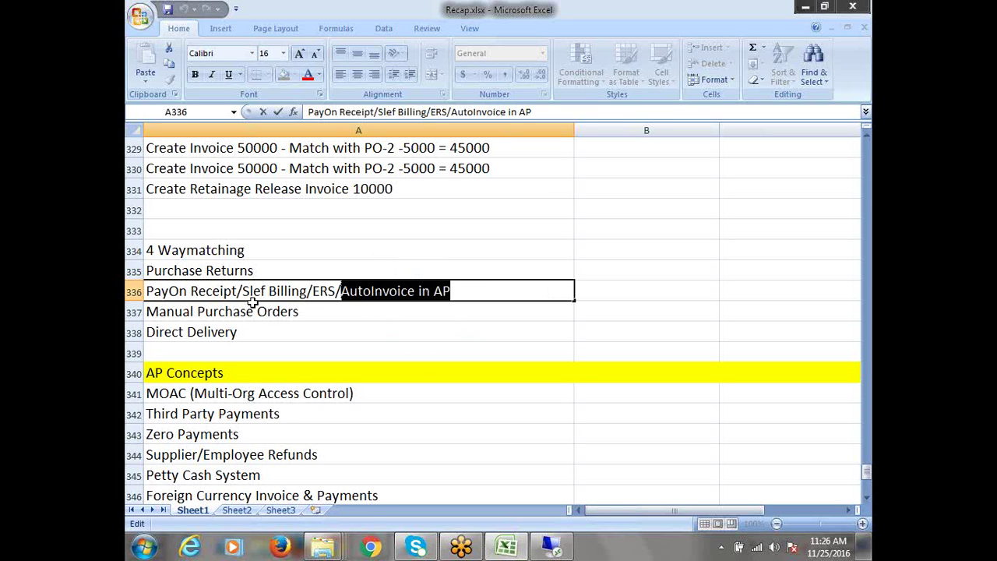
{"action": "left_click", "coordinate": [462, 291]}
{"action": "left_click_drag", "start_coordinate": [463, 291], "coordinate": [335, 291]}
{"action": "left_click_drag", "start_coordinate": [475, 291], "coordinate": [350, 295]}
Step: Examine the Manual Purchase Orders and Direct Delivery topics, finishing with the whole purchasing list in A334:A338
{"action": "left_click", "coordinate": [187, 315]}
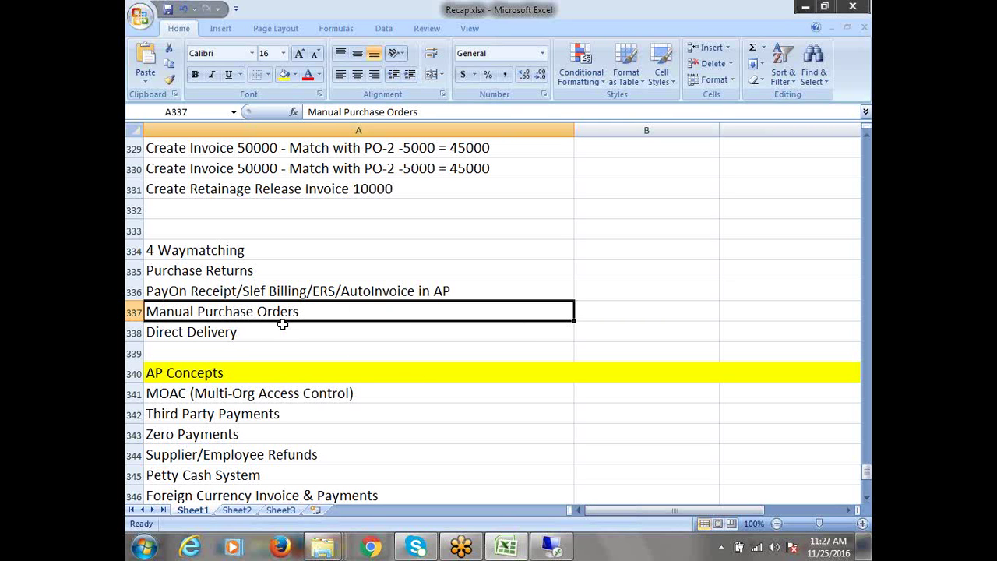
{"action": "left_click", "coordinate": [236, 336]}
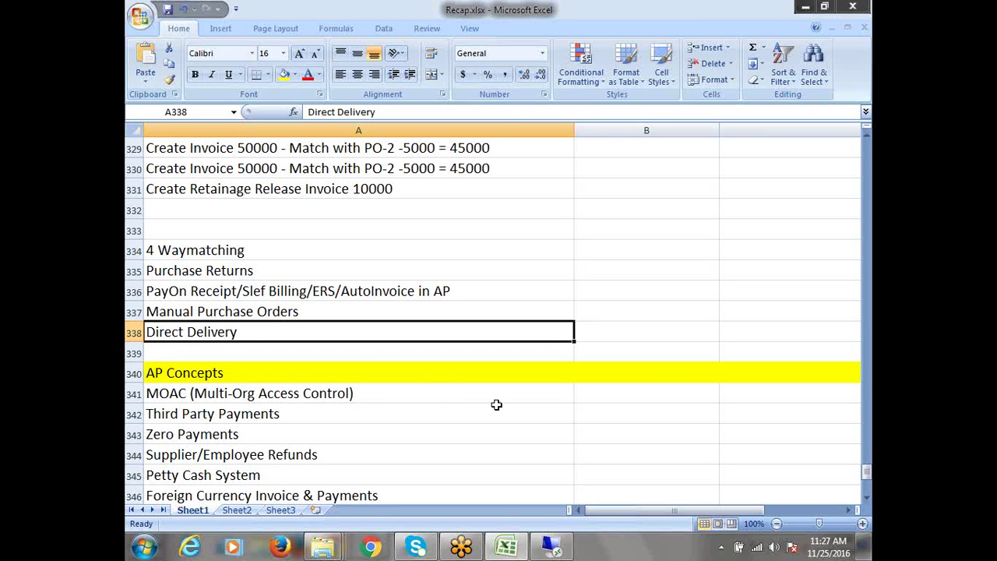
{"action": "left_click_drag", "start_coordinate": [210, 253], "coordinate": [251, 333]}
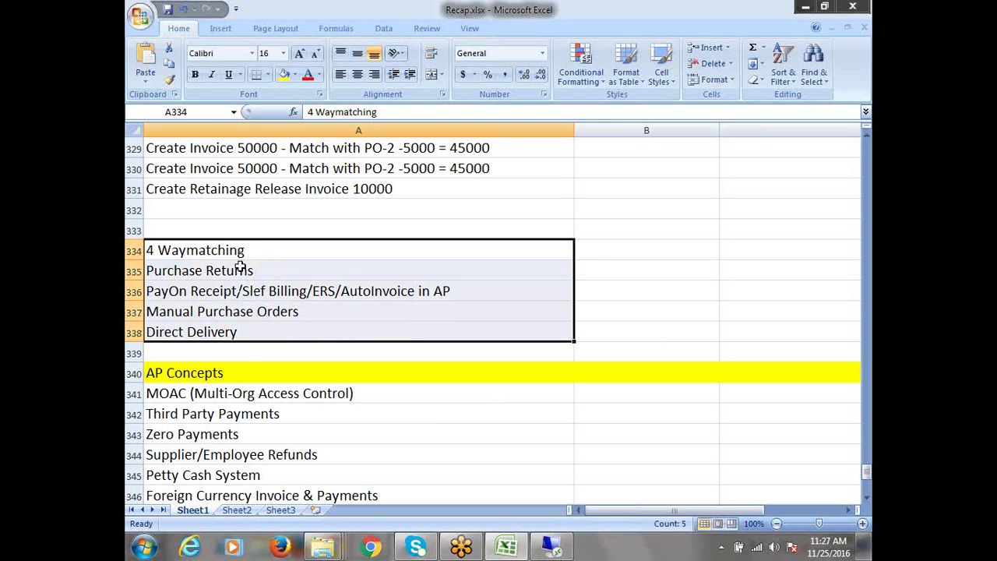
{"action": "left_click_drag", "start_coordinate": [236, 252], "coordinate": [256, 331]}
Step: Look through the AP Concepts topics in A341:A357 together with the purchasing topics in A334:A338
{"action": "scroll", "coordinate": [267, 345], "scroll_direction": "down", "scroll_amount": 1}
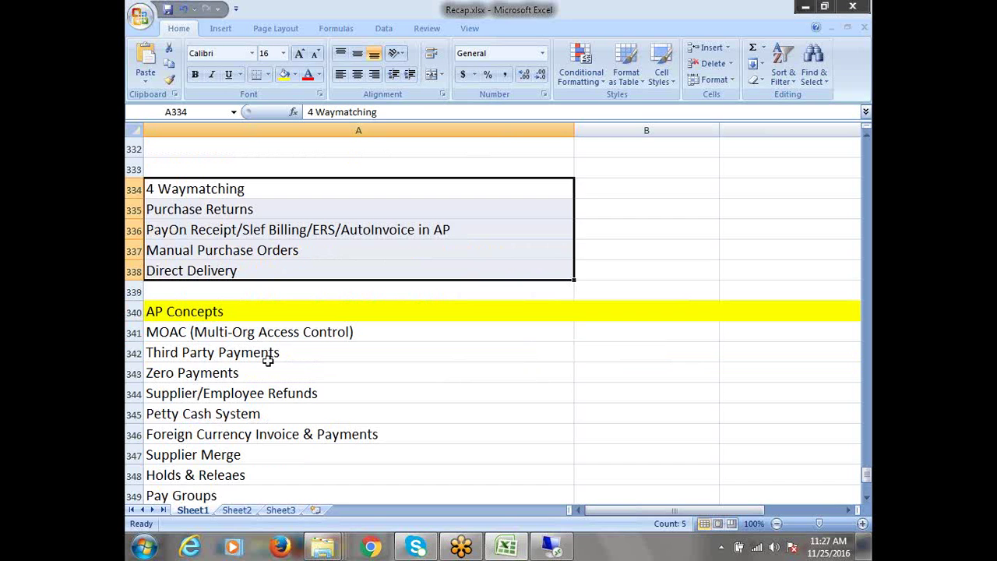
{"action": "left_click_drag", "start_coordinate": [251, 333], "coordinate": [301, 457]}
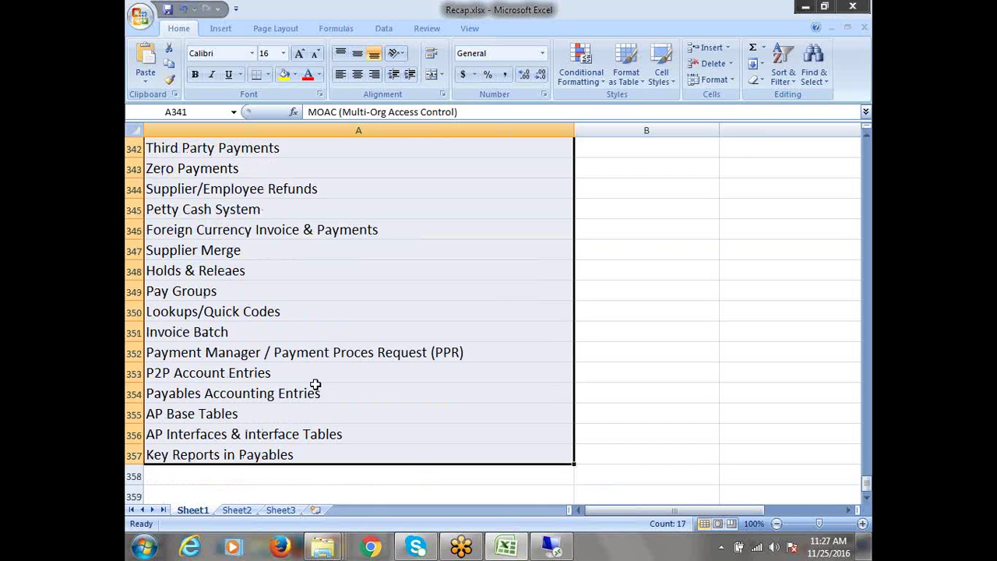
{"action": "scroll", "coordinate": [290, 368], "scroll_direction": "up", "scroll_amount": 2}
{"action": "scroll", "coordinate": [290, 368], "scroll_direction": "up", "scroll_amount": 2}
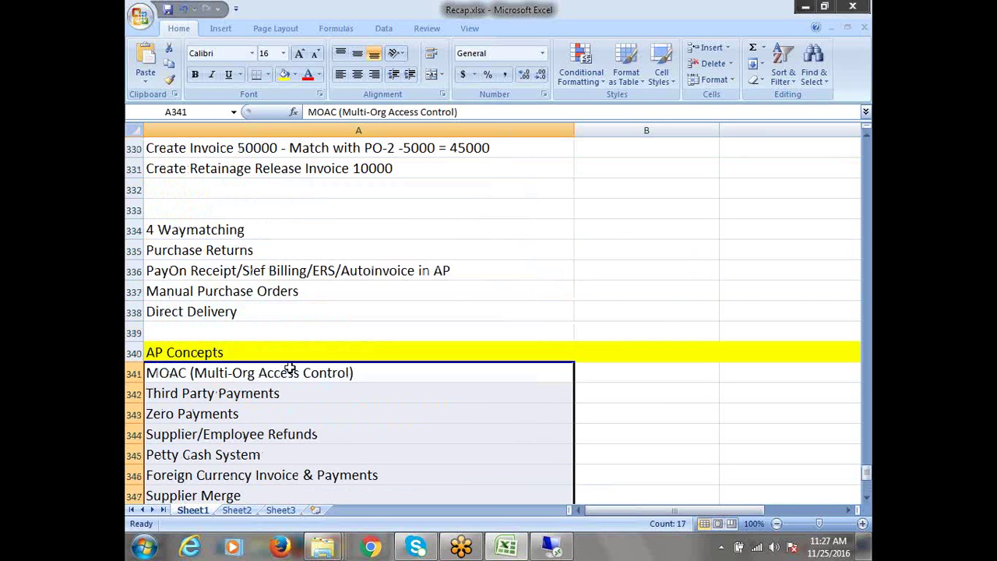
{"action": "left_click_drag", "start_coordinate": [236, 229], "coordinate": [242, 311]}
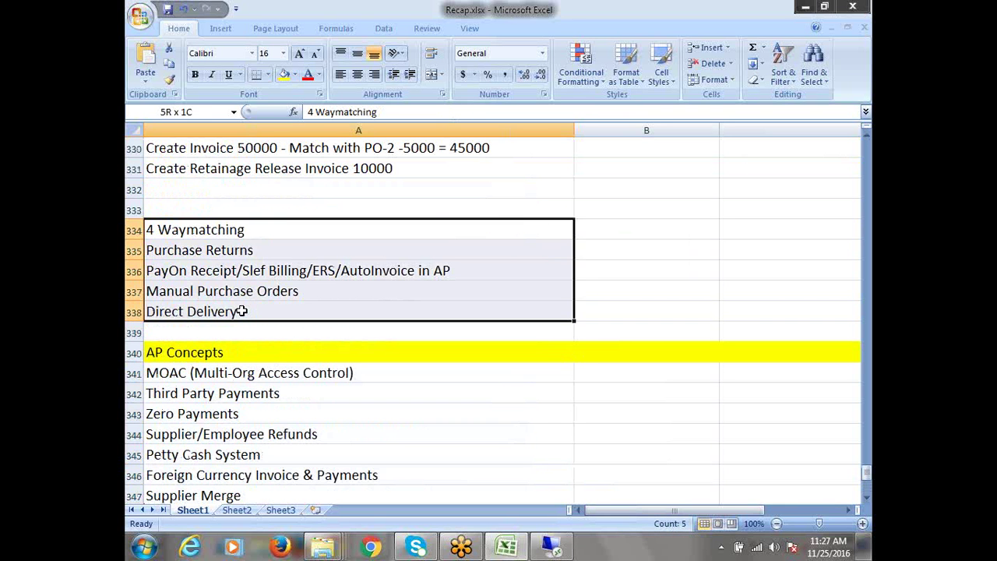
{"action": "left_click_drag", "start_coordinate": [224, 231], "coordinate": [311, 495]}
{"action": "scroll", "coordinate": [261, 375], "scroll_direction": "down", "scroll_amount": 1}
{"action": "left_click", "coordinate": [358, 195]}
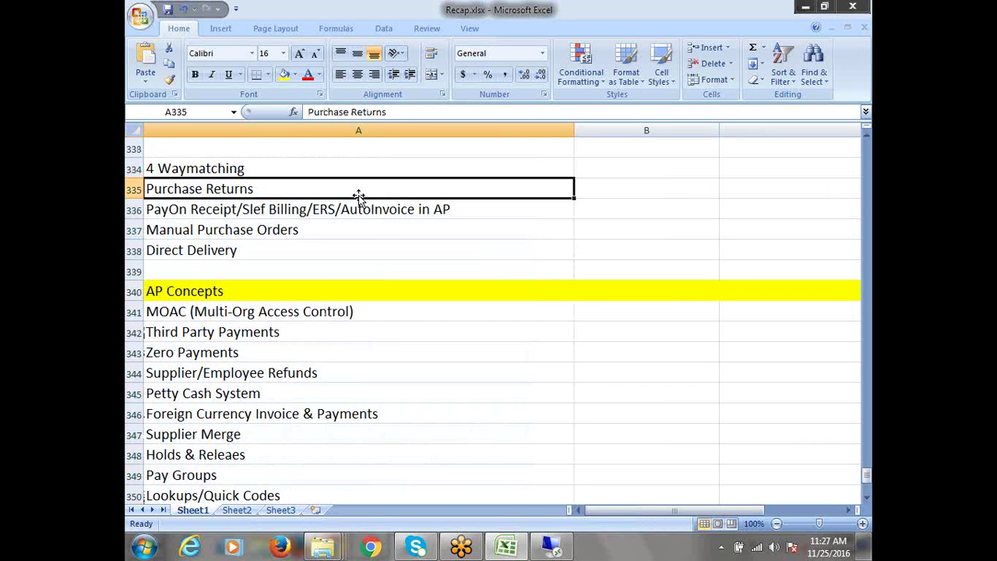